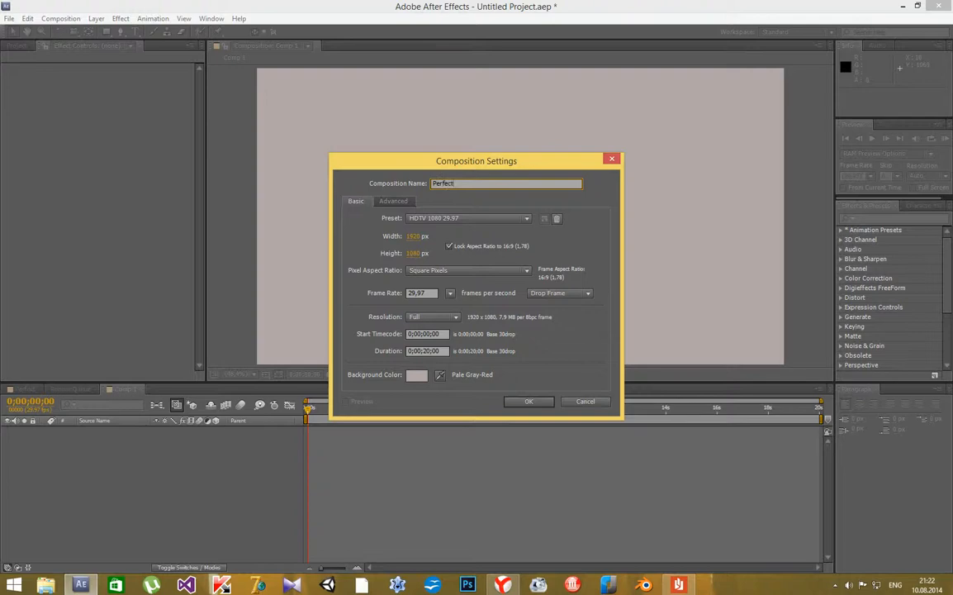
# Finish creating the composition Perfect with the HDTV 1080 29.97 preset and a pale gray-pink background color
pyautogui.click(526, 218)
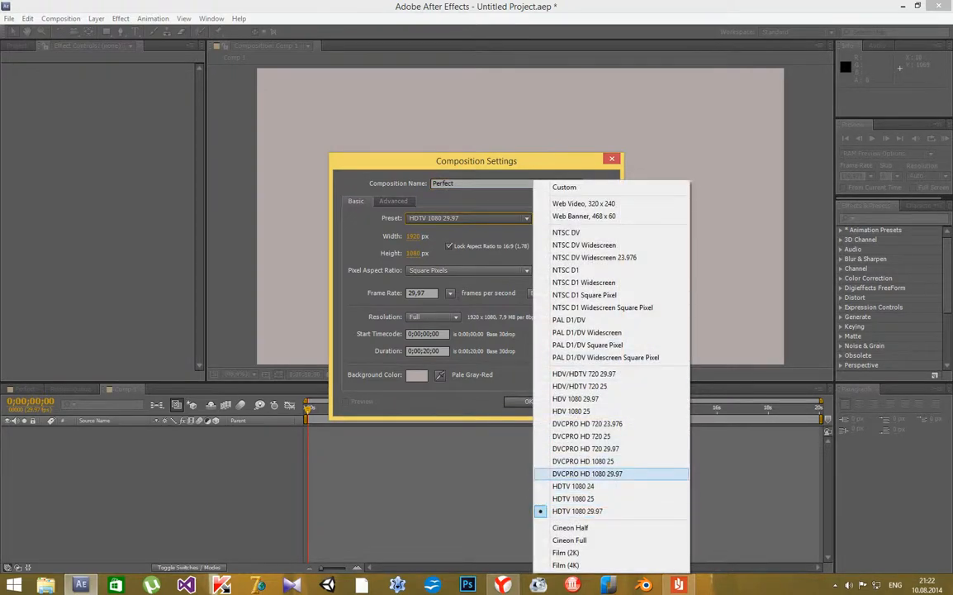
pyautogui.click(587, 473)
pyautogui.click(526, 218)
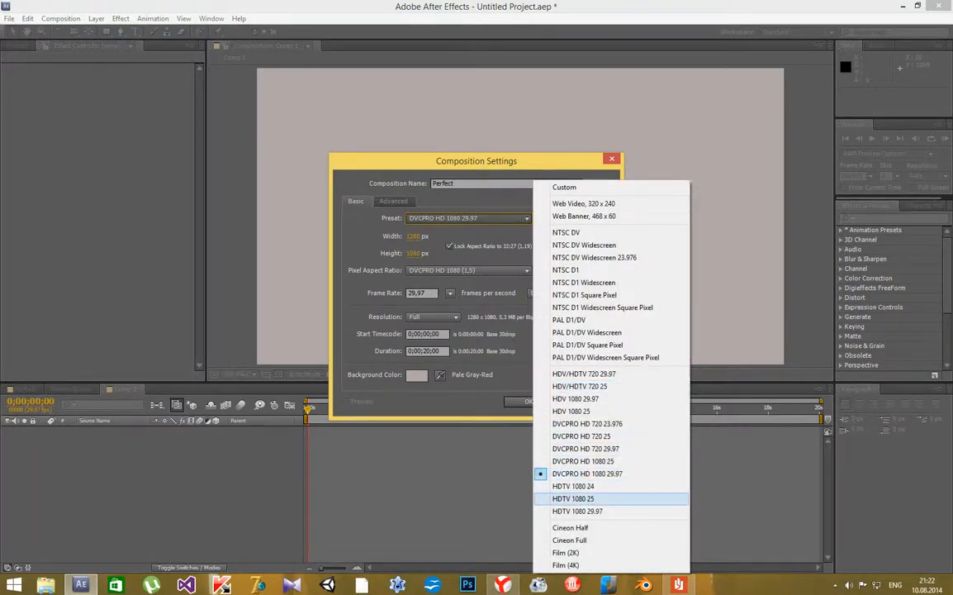
pyautogui.click(577, 510)
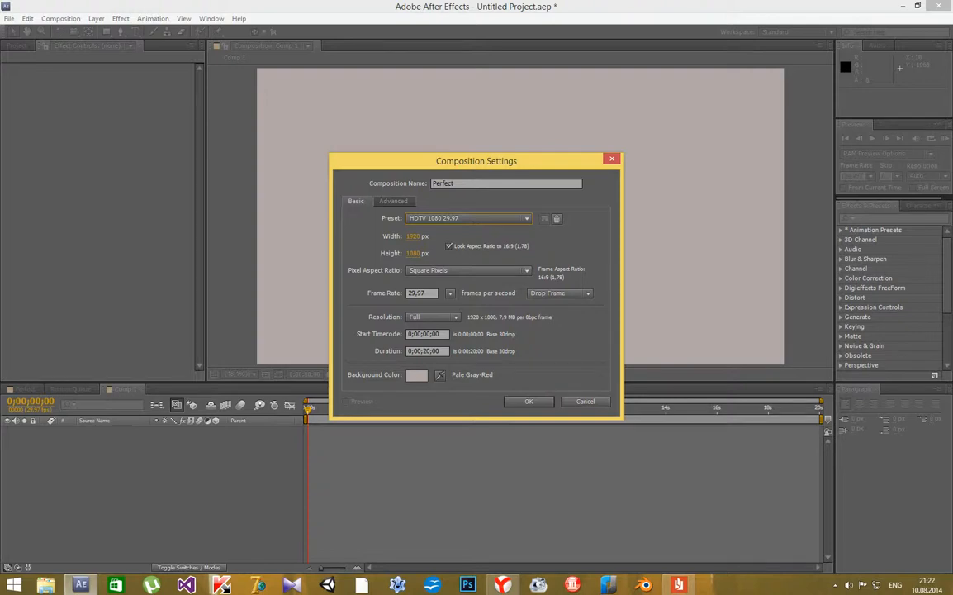
pyautogui.click(417, 374)
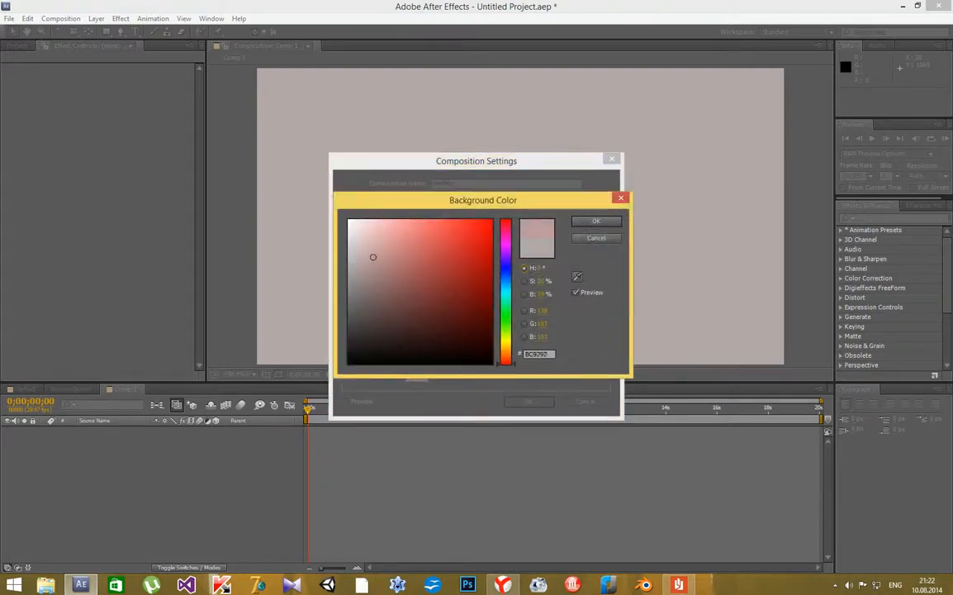
pyautogui.press('Return')
pyautogui.press('Return')
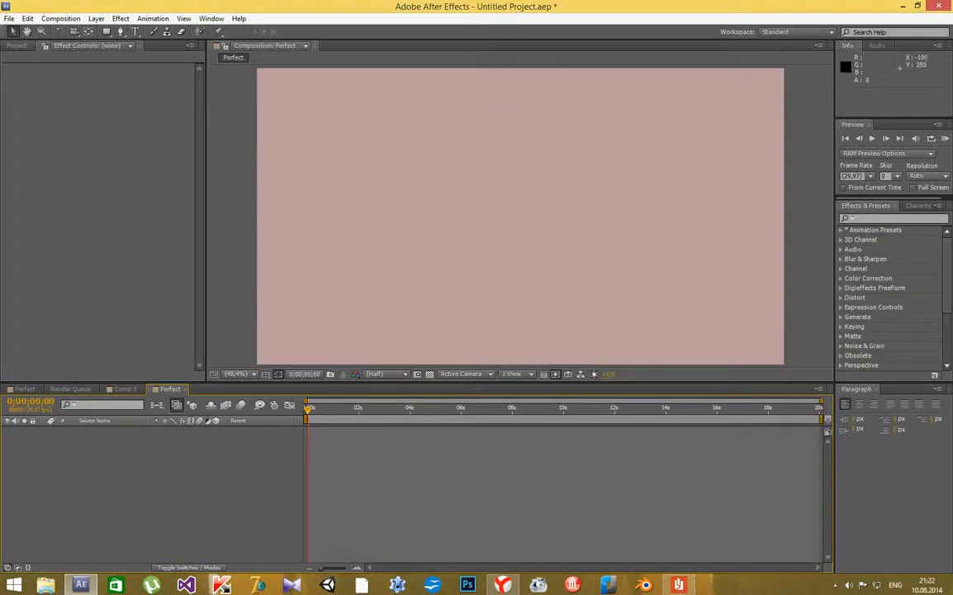
# Create a composition-sized solid in the Perfect composition with a medium blue color, #4480C3
pyautogui.click(16, 45)
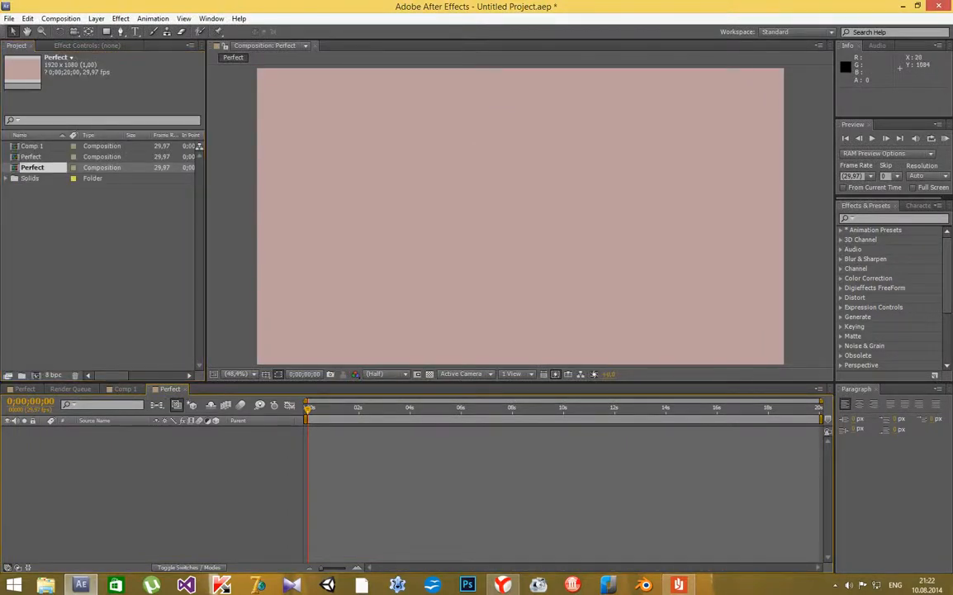
pyautogui.hotkey('ctrl', 'y')
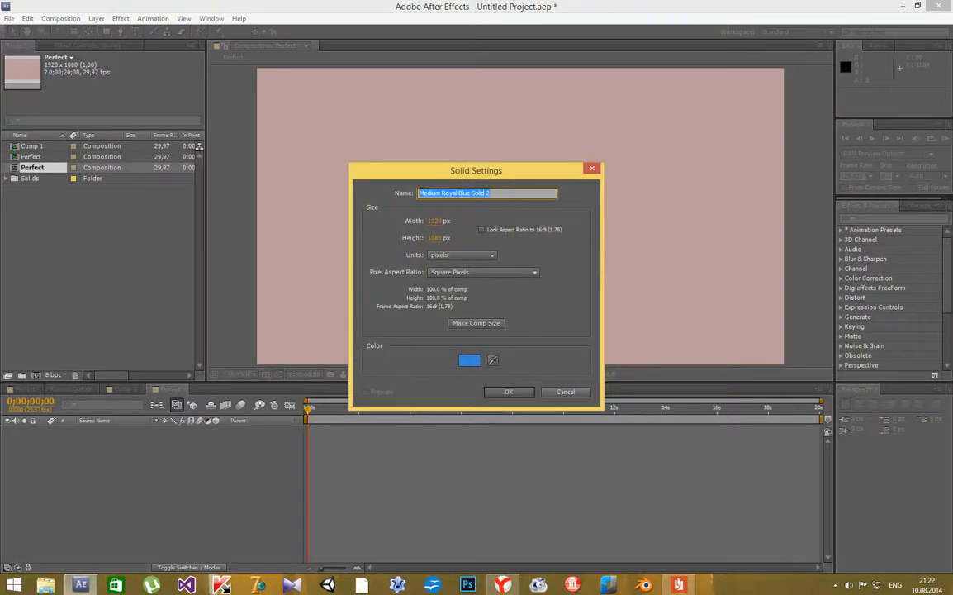
pyautogui.click(469, 360)
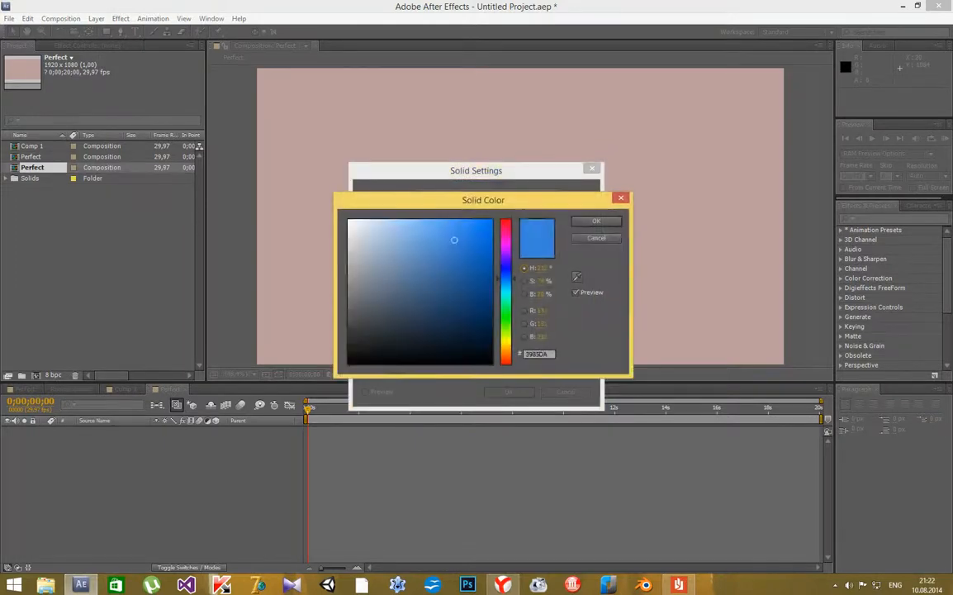
pyautogui.moveTo(395, 278); pyautogui.dragTo(443, 254)
pyautogui.click(592, 222)
pyautogui.click(509, 392)
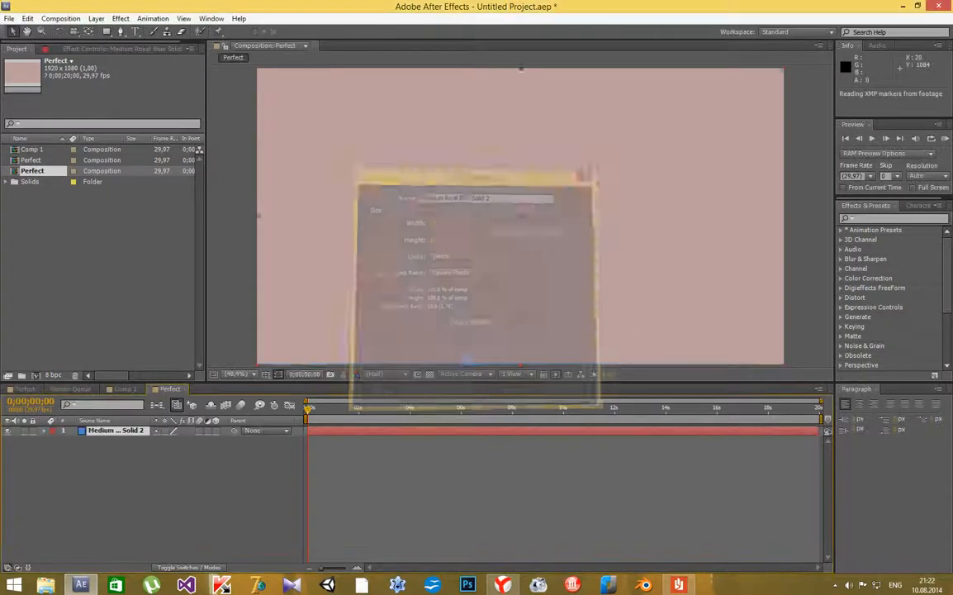
# Rename the blue solid layer as BG
pyautogui.rightClick(116, 430)
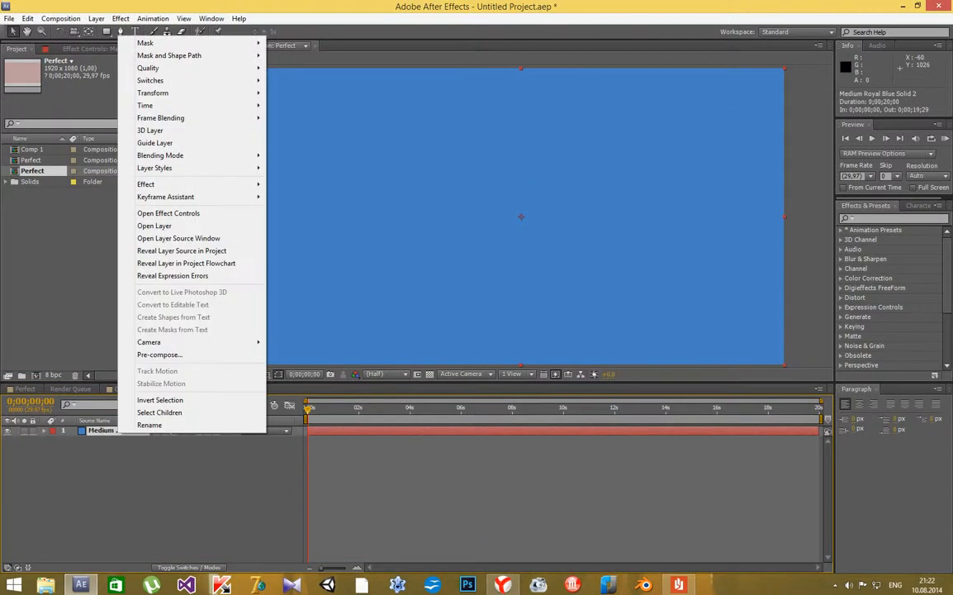
pyautogui.click(124, 384)
pyautogui.write('B')
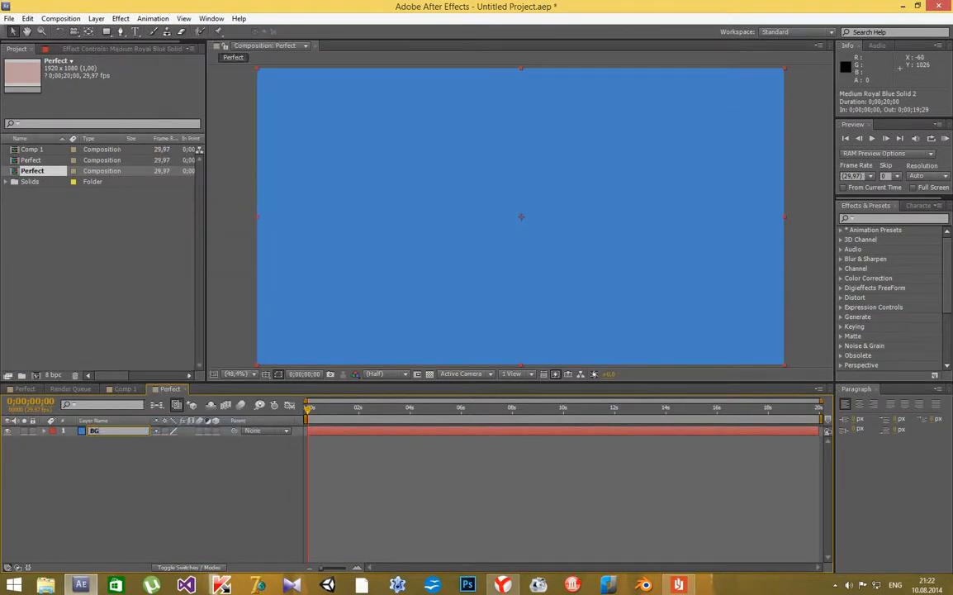
pyautogui.write('G')
pyautogui.press('Return')
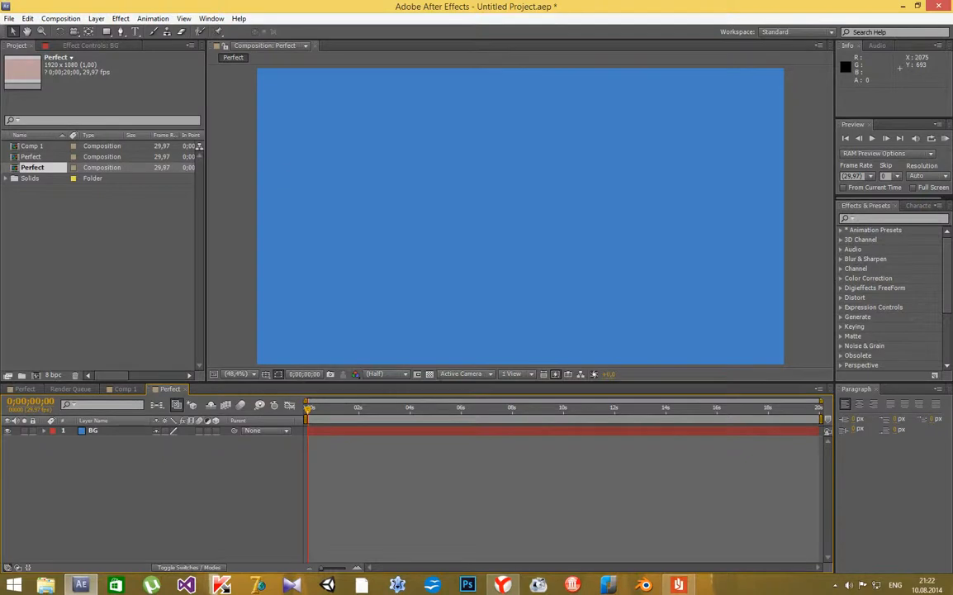
# Search the effects for "curves" and apply the Color Correction effect Curves to the BG layer
pyautogui.scroll(-2, 892, 298)
pyautogui.scroll(-2, 891, 298)
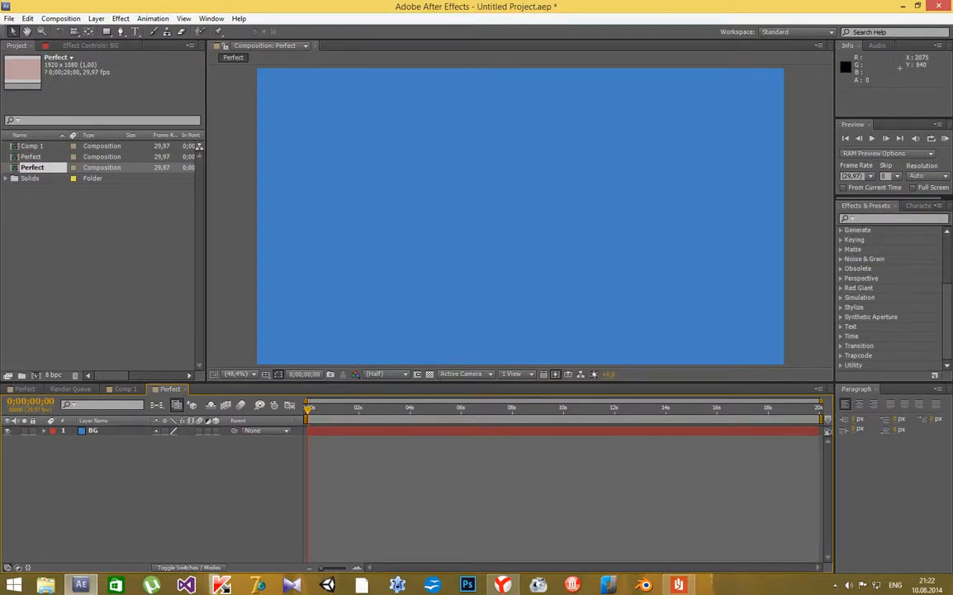
pyautogui.click(861, 218)
pyautogui.write('cu')
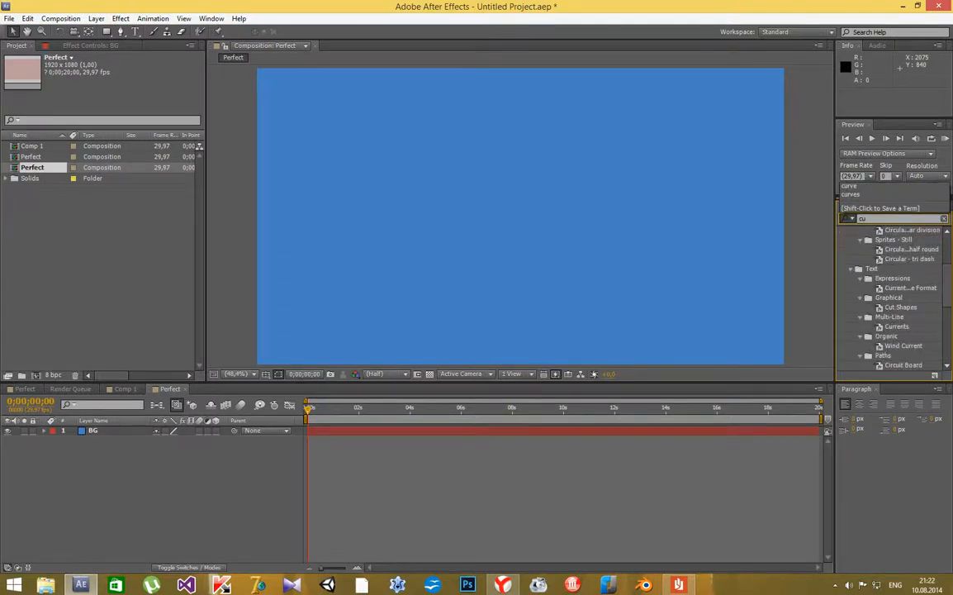
pyautogui.write('rves')
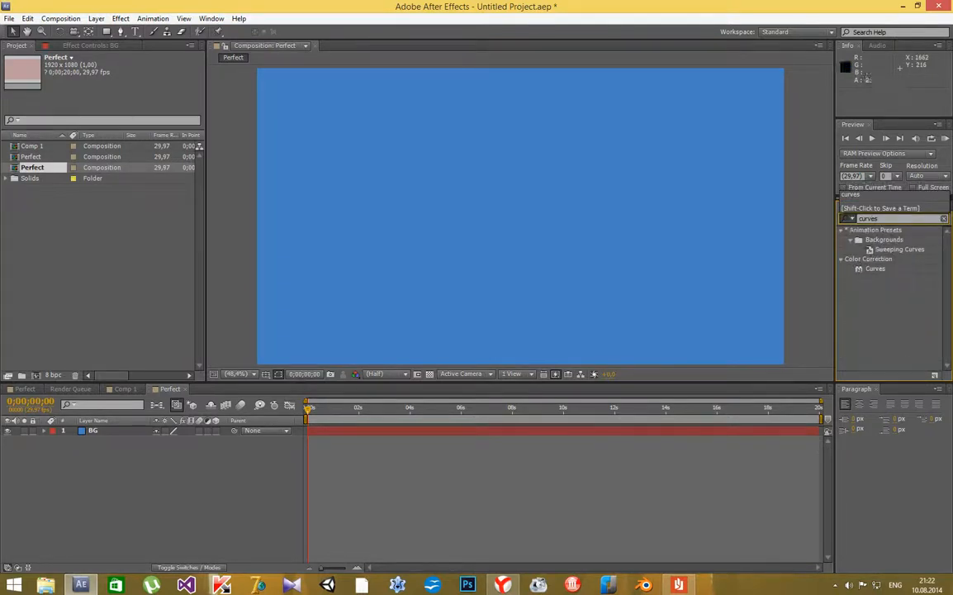
pyautogui.moveTo(875, 268); pyautogui.dragTo(520, 216)
# Bend the RGB curve downward to darken the BG layer and reshape its Green channel curve into a hump followed by a dip
pyautogui.moveTo(77, 143); pyautogui.dragTo(99, 135)
pyautogui.click(148, 77)
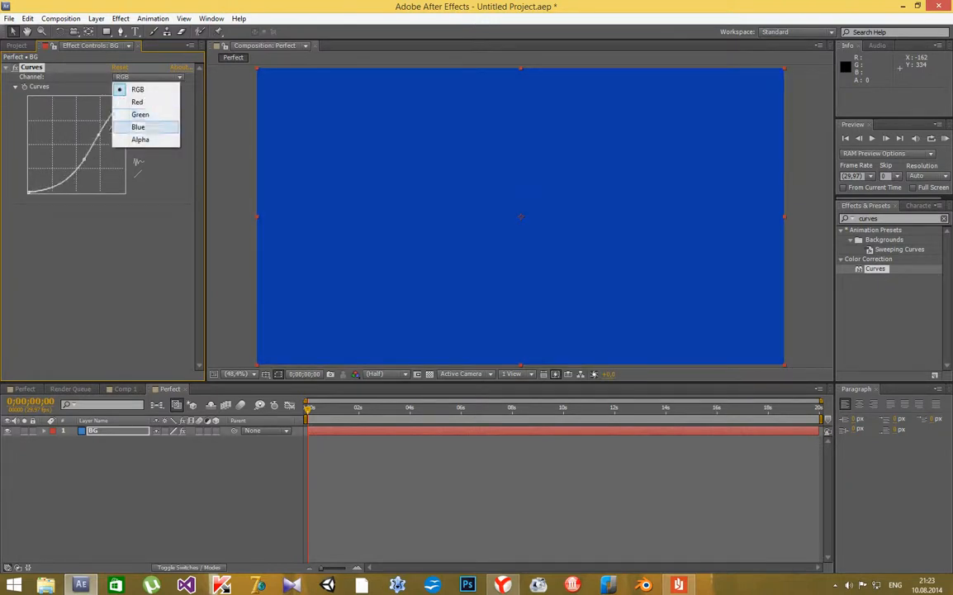
pyautogui.click(141, 114)
pyautogui.moveTo(83, 137); pyautogui.dragTo(102, 162)
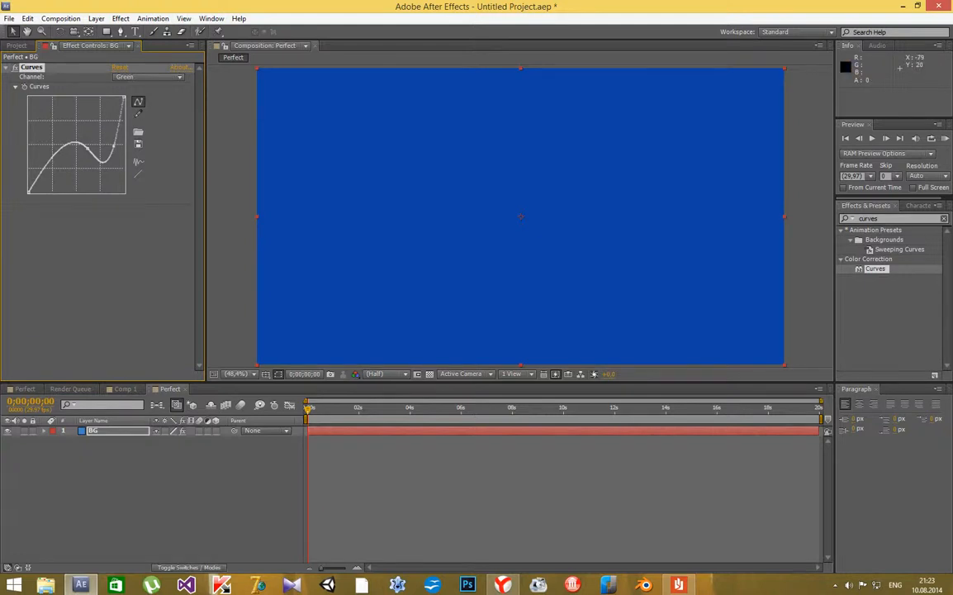
pyautogui.click(233, 79)
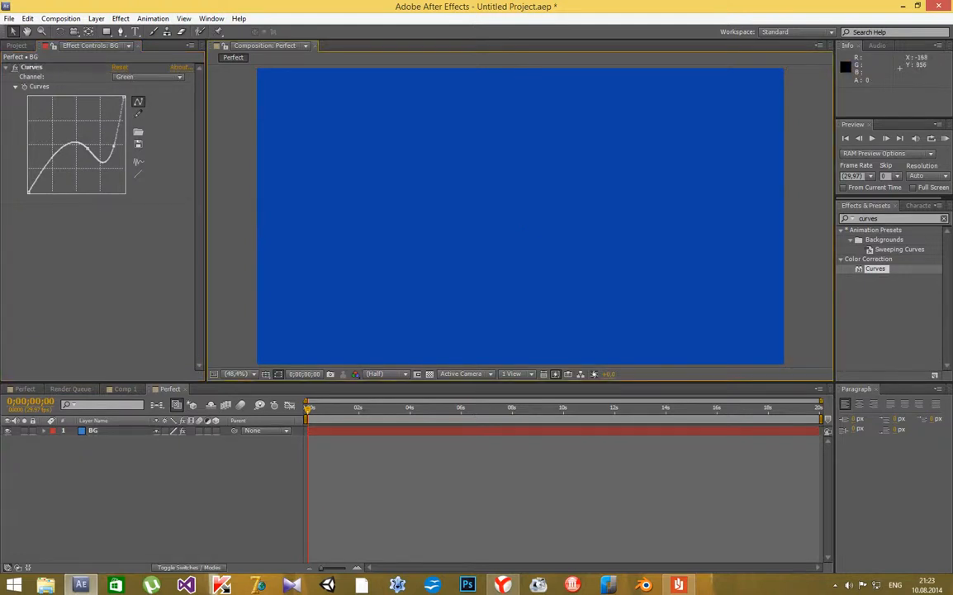
# Create a black composition-sized solid named Effect above the BG layer
pyautogui.click(116, 431)
pyautogui.hotkey('ctrl', 'shift', 'y')
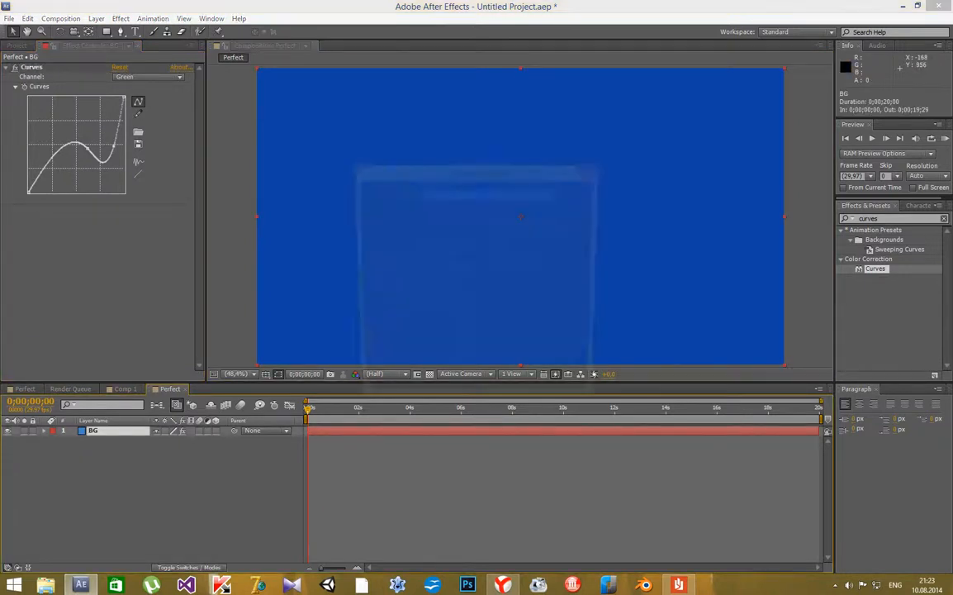
pyautogui.click(468, 360)
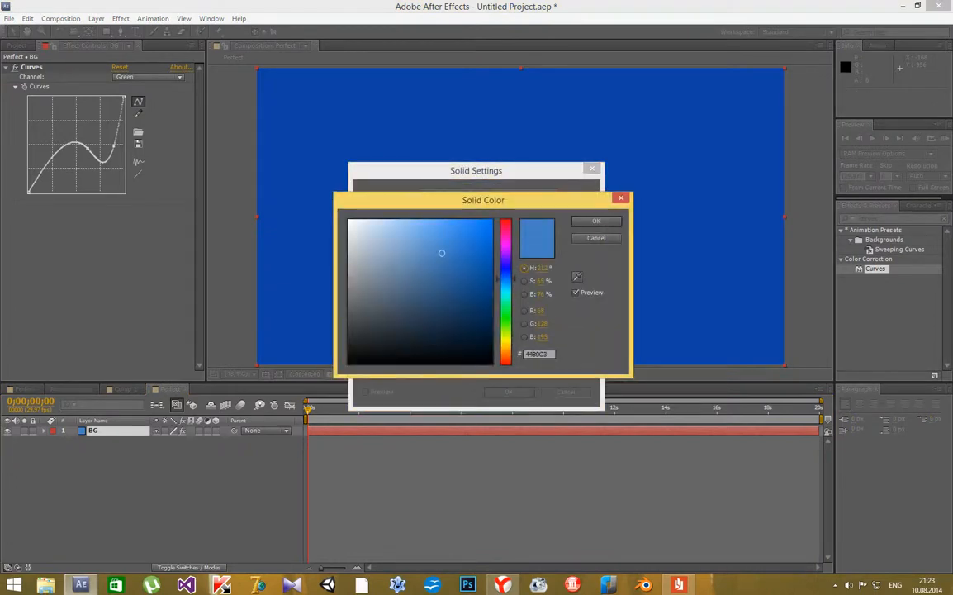
pyautogui.moveTo(505, 277)
pyautogui.mouseDown()
pyautogui.moveTo(505, 240)
pyautogui.moveTo(506, 276)
pyautogui.mouseUp()
pyautogui.click(376, 331)
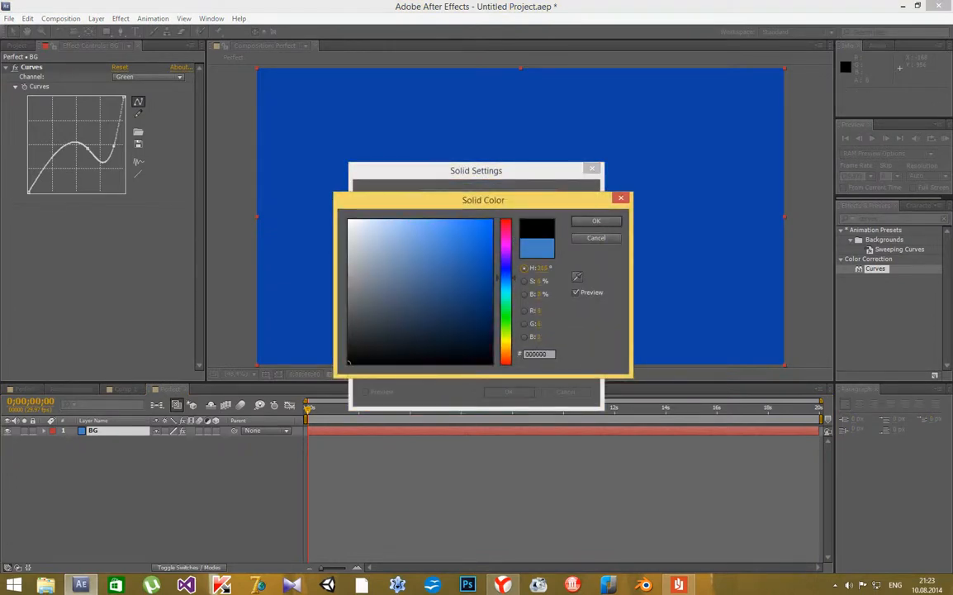
pyautogui.press('Escape')
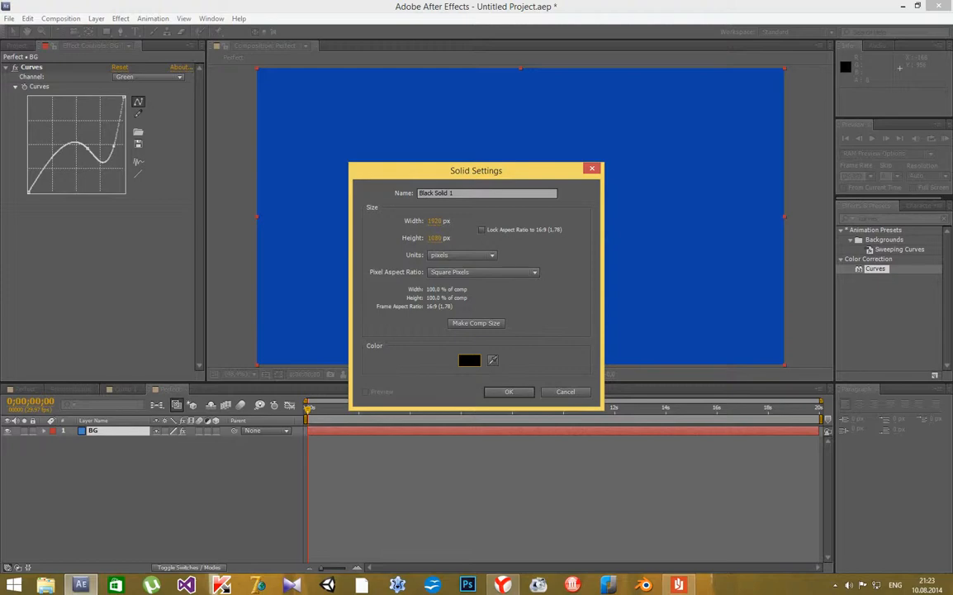
pyautogui.press('Tab')
pyautogui.press('BackSpace')
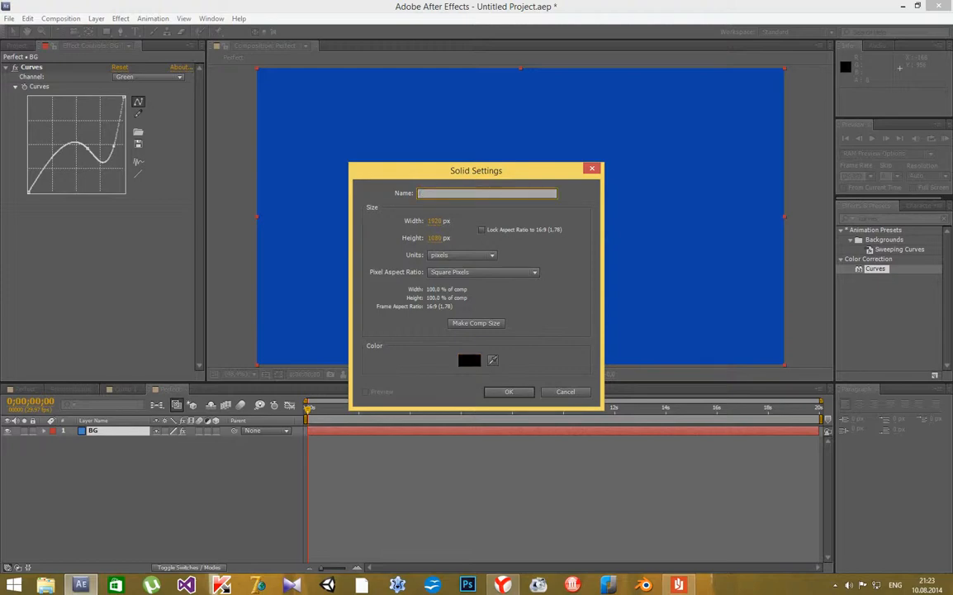
pyautogui.write('Effect')
pyautogui.press('Return')
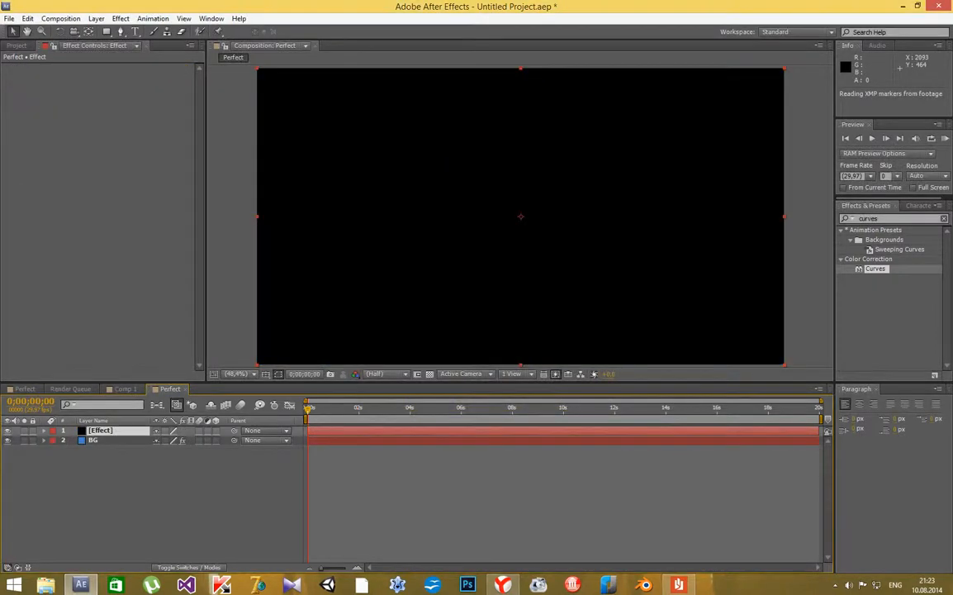
# Search the effects for "mir" and apply Trapcode Mir to the Effect layer
pyautogui.press('BackSpace')
pyautogui.write('mir')
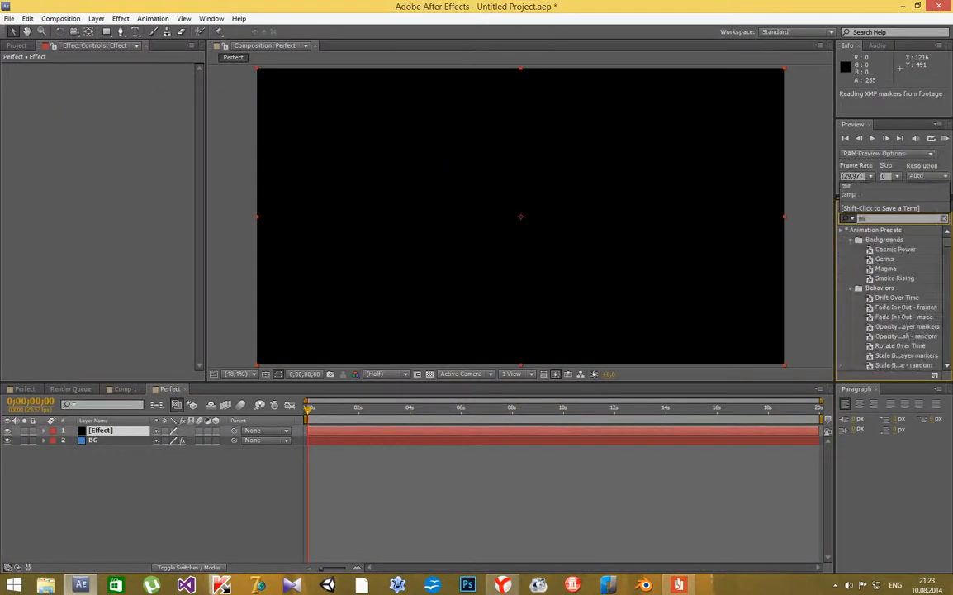
pyautogui.moveTo(870, 365); pyautogui.dragTo(519, 233)
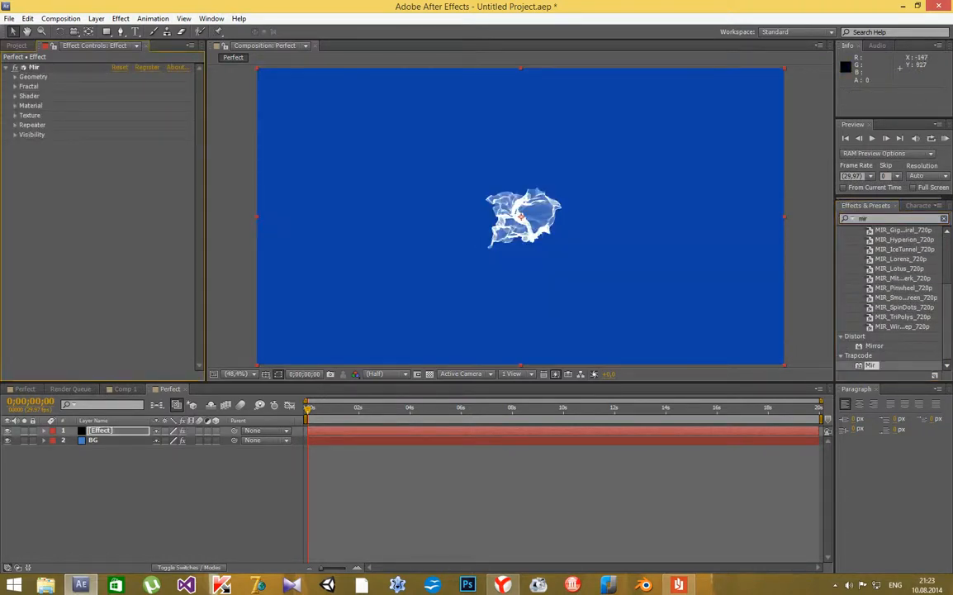
# Set the Mir geometry's Rotate X to -90 and Rotate Y to 0
pyautogui.click(15, 76)
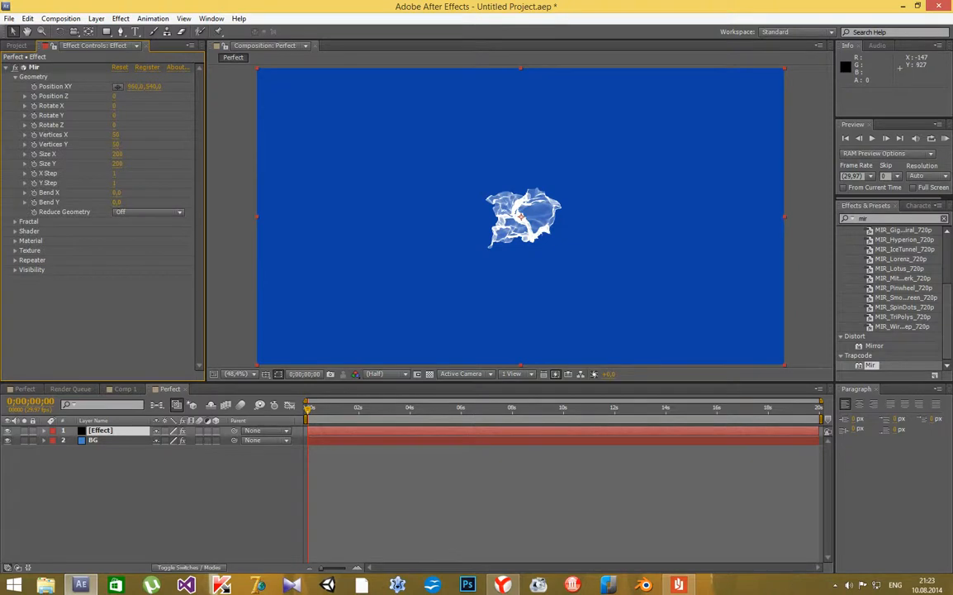
pyautogui.click(114, 105)
pyautogui.write('-90')
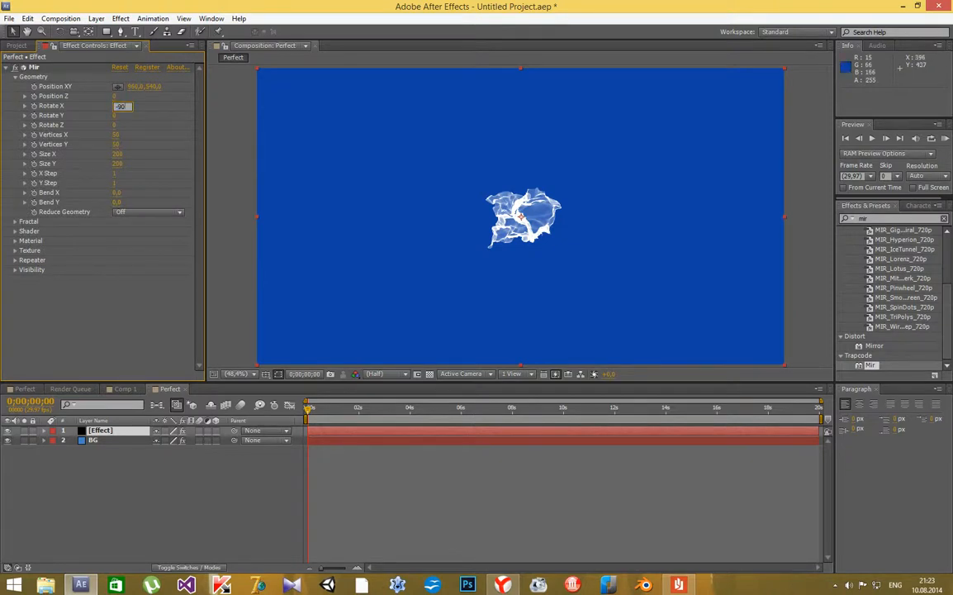
pyautogui.press('Return')
pyautogui.click(115, 116)
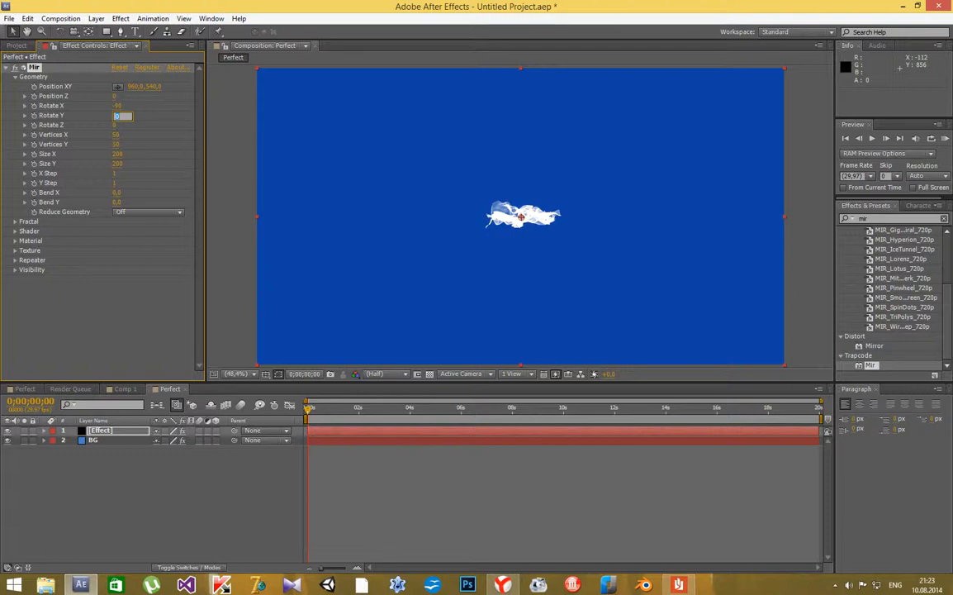
pyautogui.write('0')
pyautogui.press('Return')
# Set the Mir geometry's Size X to 1000 and Size Y to 9000
pyautogui.click(117, 155)
pyautogui.write('1000')
pyautogui.press('Return')
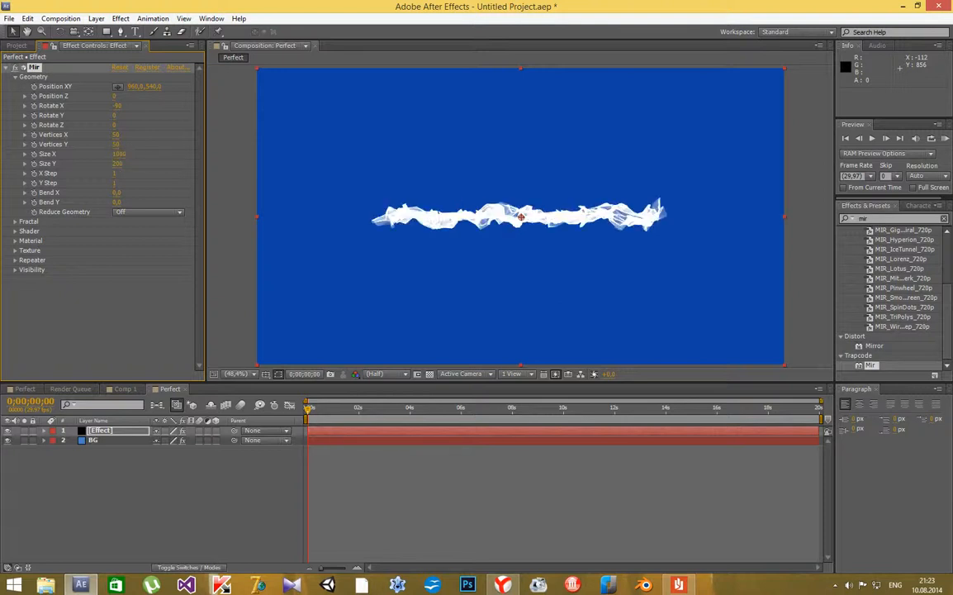
pyautogui.click(117, 164)
pyautogui.write('1000')
pyautogui.press('Return')
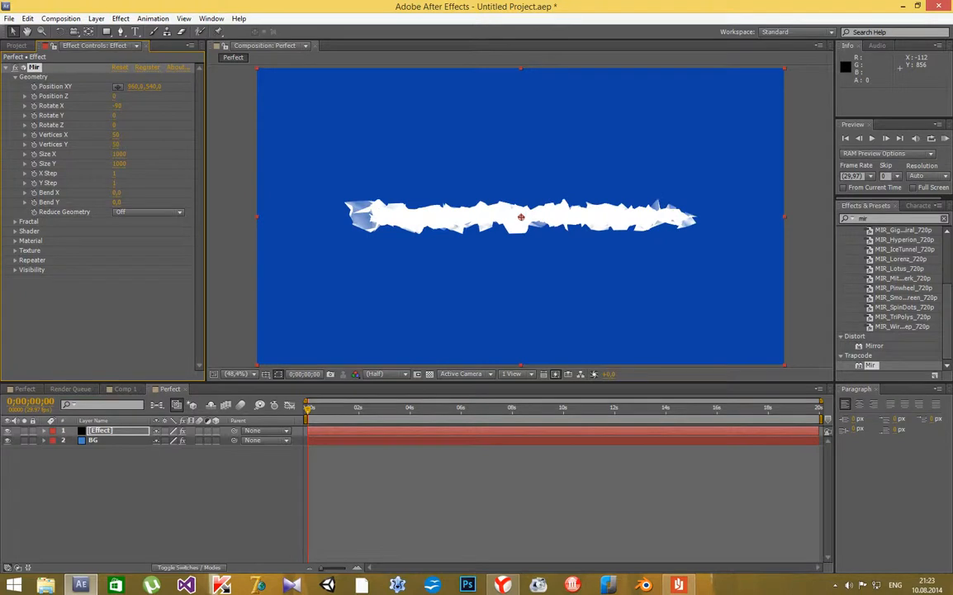
pyautogui.click(117, 163)
pyautogui.write('9000')
pyautogui.press('Return')
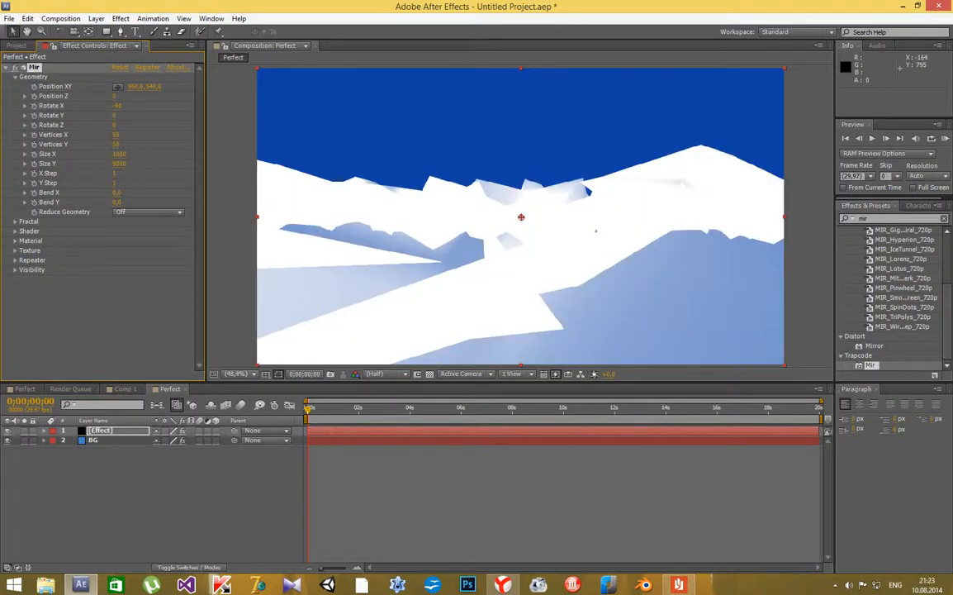
# Set the Frequency of Mir's Fractal settings to 900
pyautogui.click(14, 221)
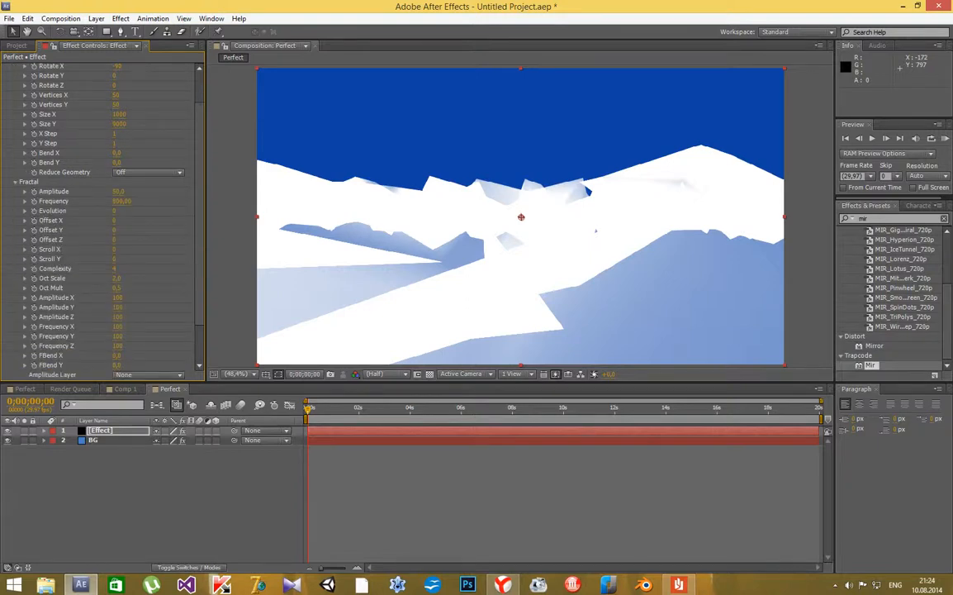
pyautogui.click(121, 200)
pyautogui.write('1000')
pyautogui.press('Return')
pyautogui.click(121, 201)
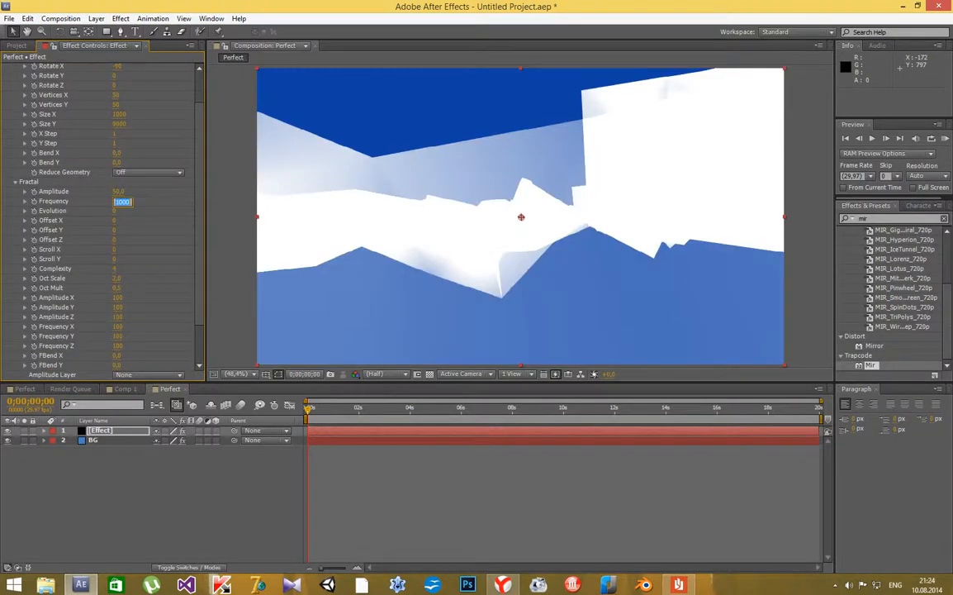
pyautogui.write('900')
pyautogui.press('Return')
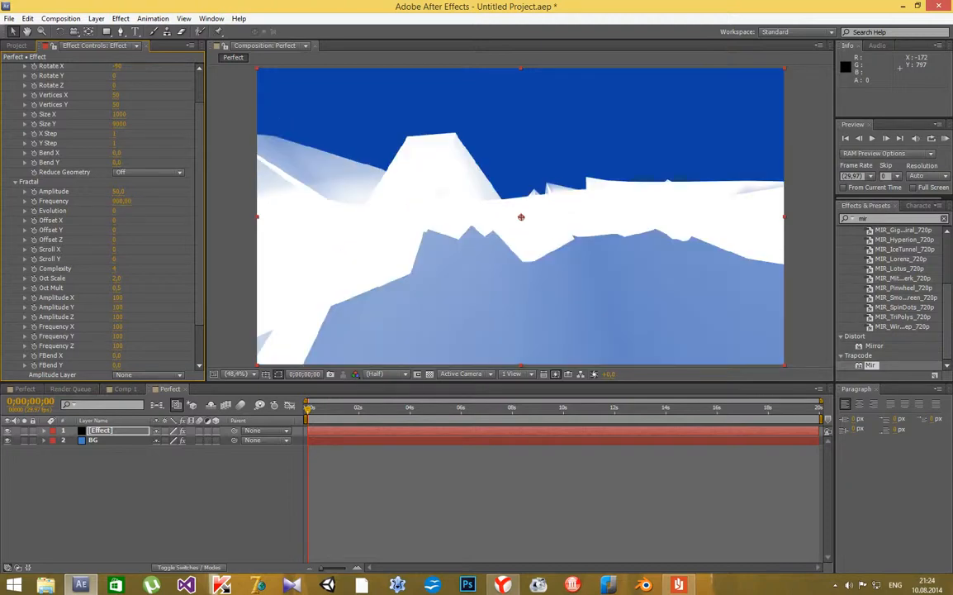
# Set the Frequency of Mir's Fractal settings to 850 and fine-tune it to 814
pyautogui.click(122, 200)
pyautogui.write('850')
pyautogui.press('Return')
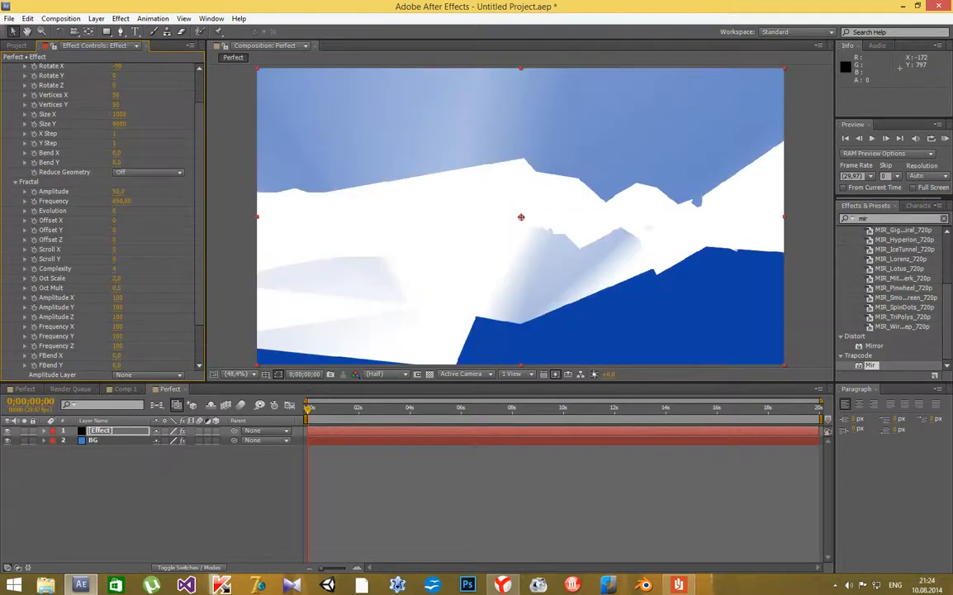
pyautogui.moveTo(122, 201); pyautogui.dragTo(62, 200)
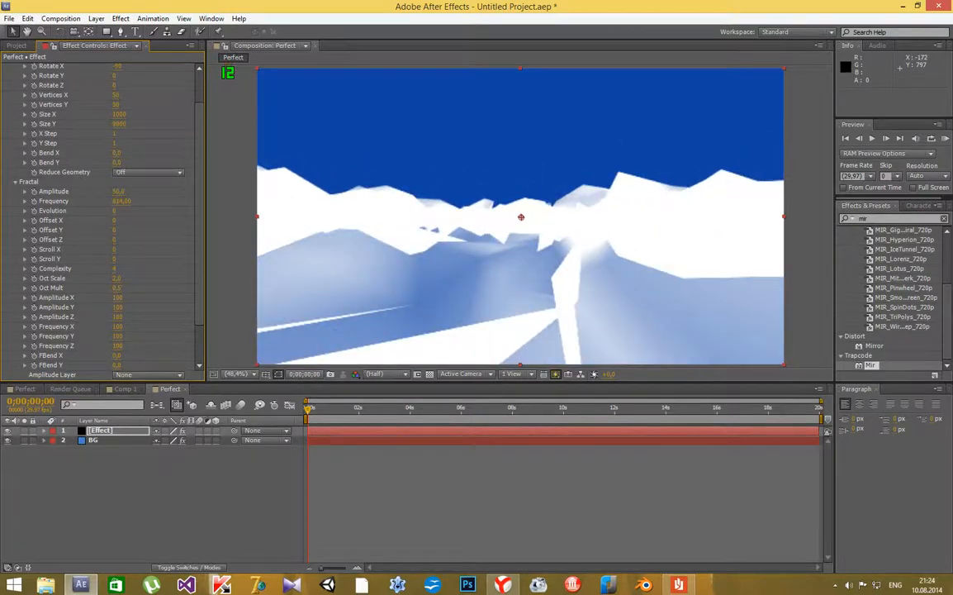
# Try the Phong and Flat shaders on the Mir surface and return the Shader to Density
pyautogui.scroll(-2, 103, 215)
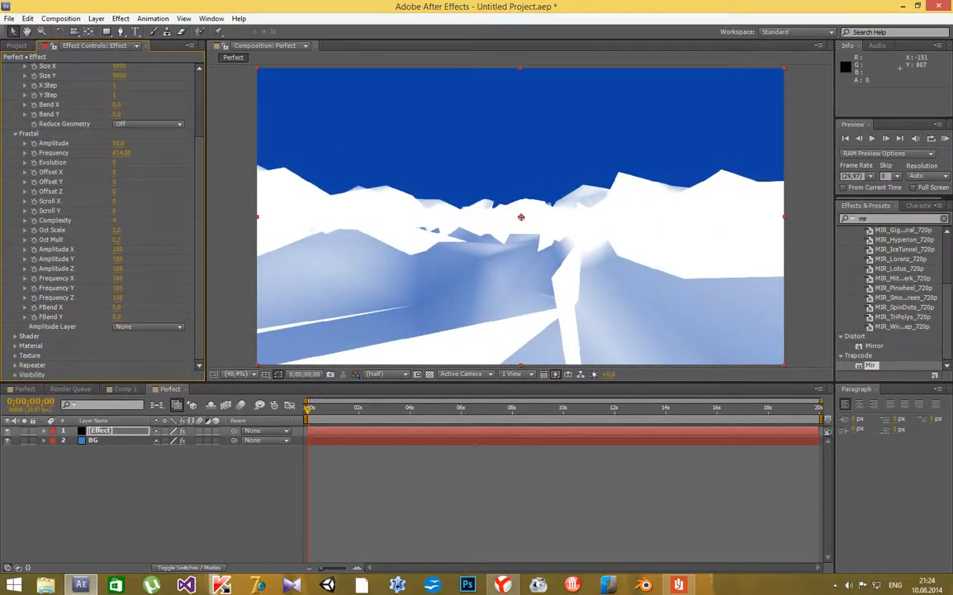
pyautogui.click(147, 326)
pyautogui.click(136, 338)
pyautogui.click(15, 336)
pyautogui.scroll(-3, 103, 220)
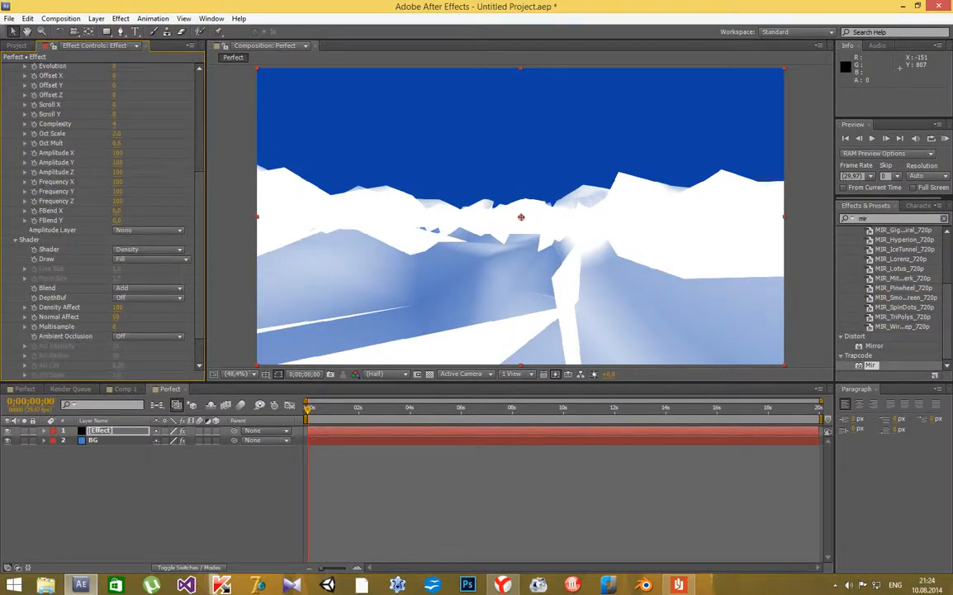
pyautogui.click(147, 248)
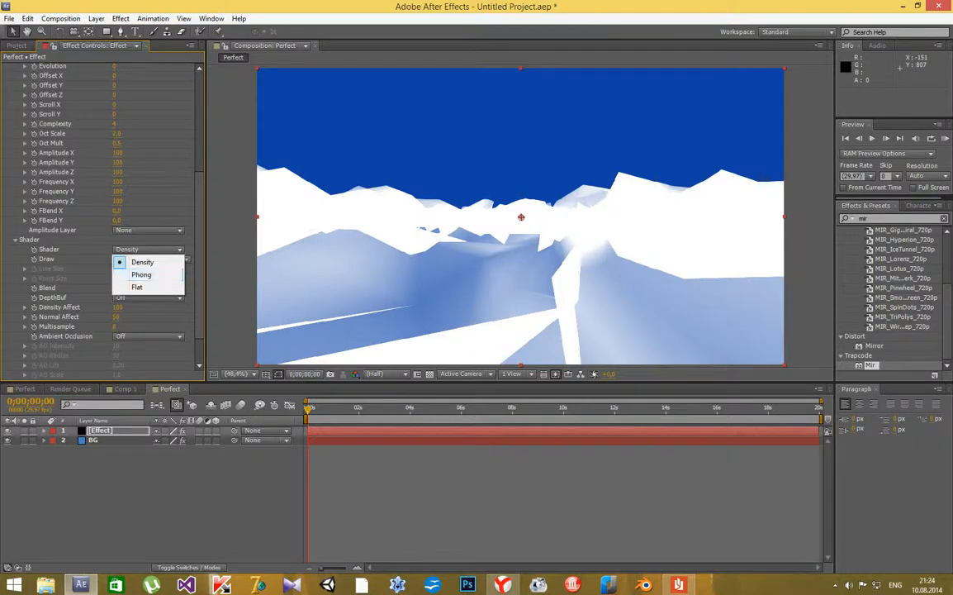
pyautogui.click(141, 275)
pyautogui.click(147, 248)
pyautogui.click(137, 286)
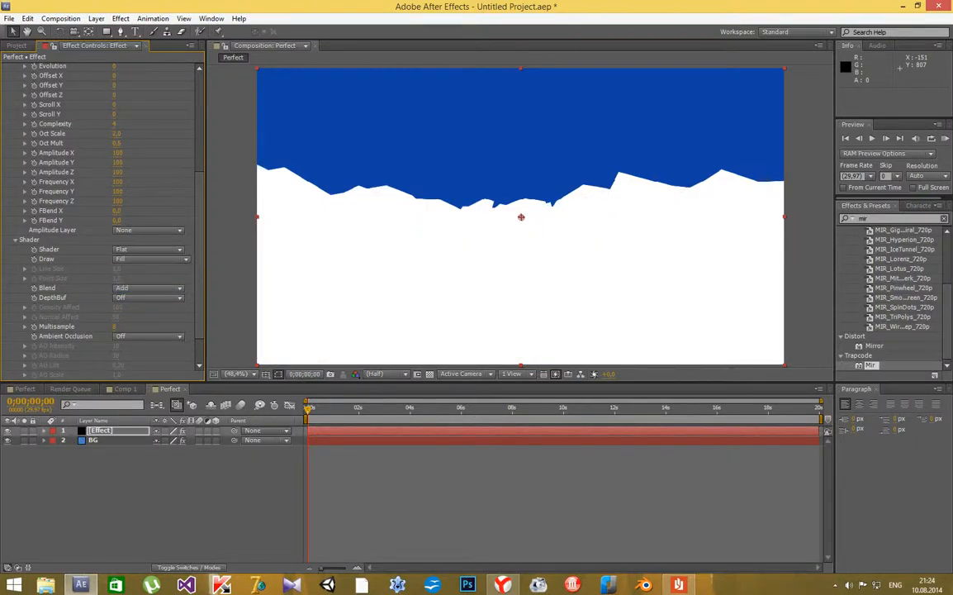
pyautogui.click(147, 249)
pyautogui.click(137, 262)
# Try the Wireframe and Points draw modes, then set Mir's Draw to Front Fill, Back Wire and its Blend to Normal
pyautogui.click(148, 258)
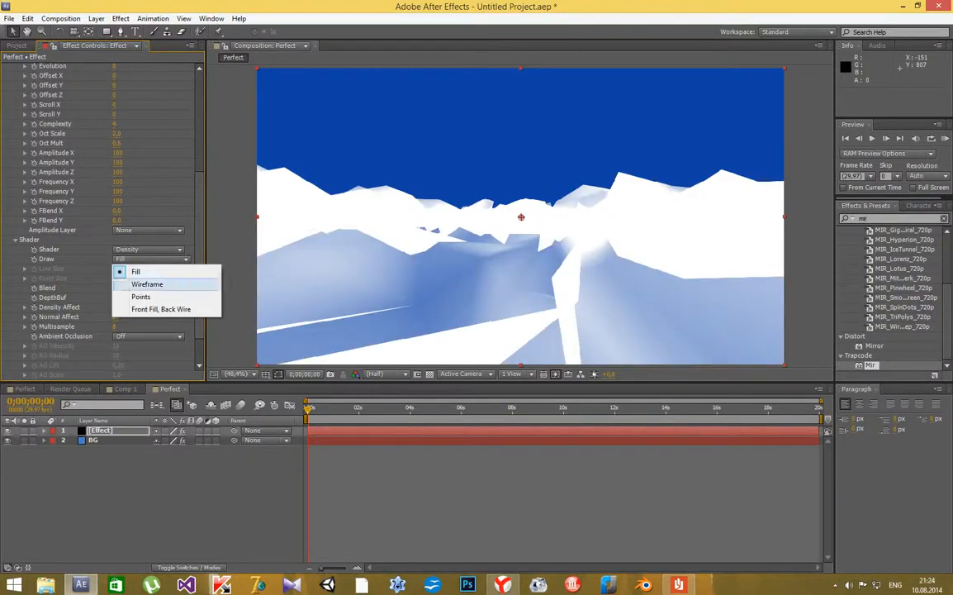
pyautogui.click(147, 284)
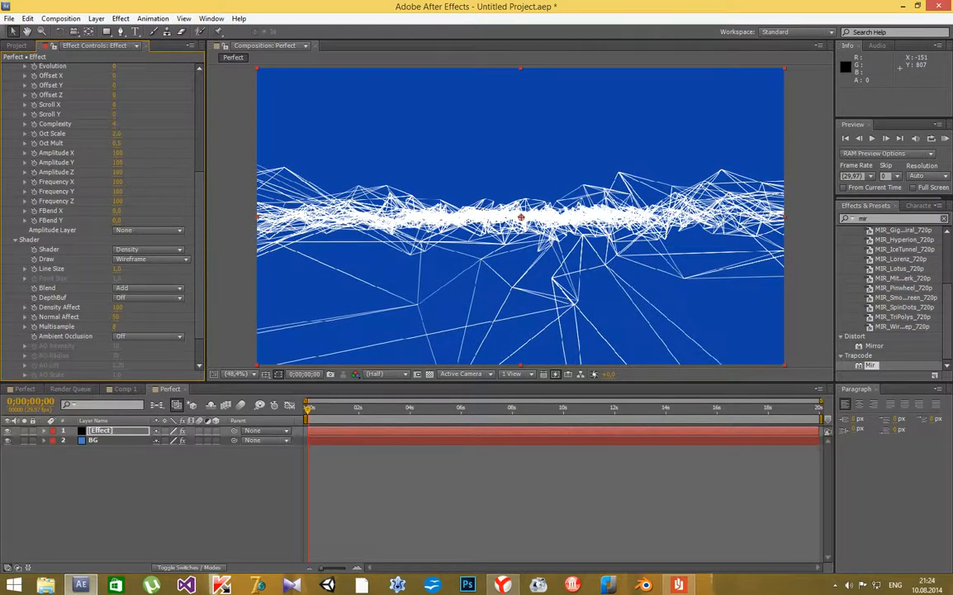
pyautogui.click(149, 259)
pyautogui.click(141, 297)
pyautogui.click(149, 259)
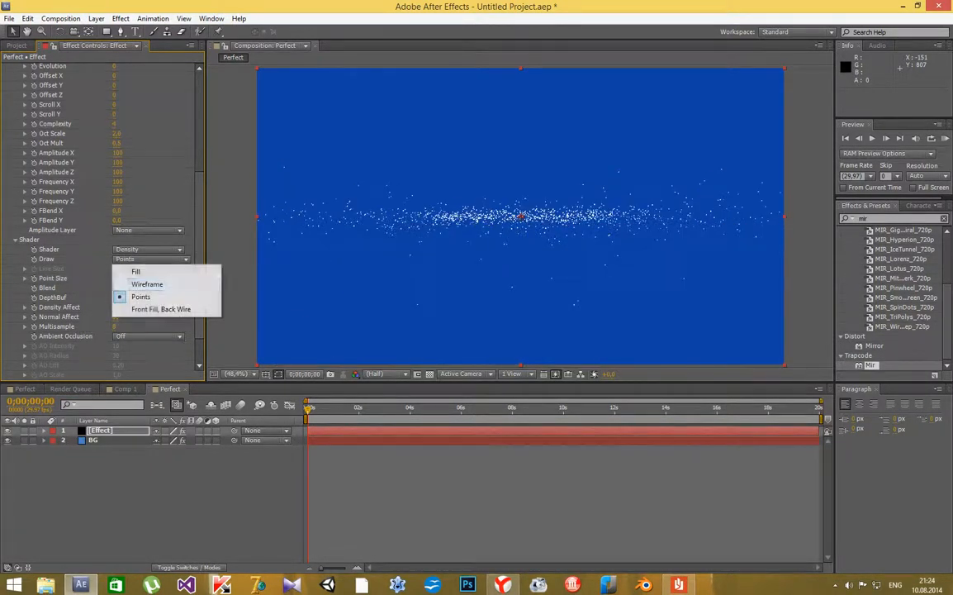
pyautogui.click(160, 309)
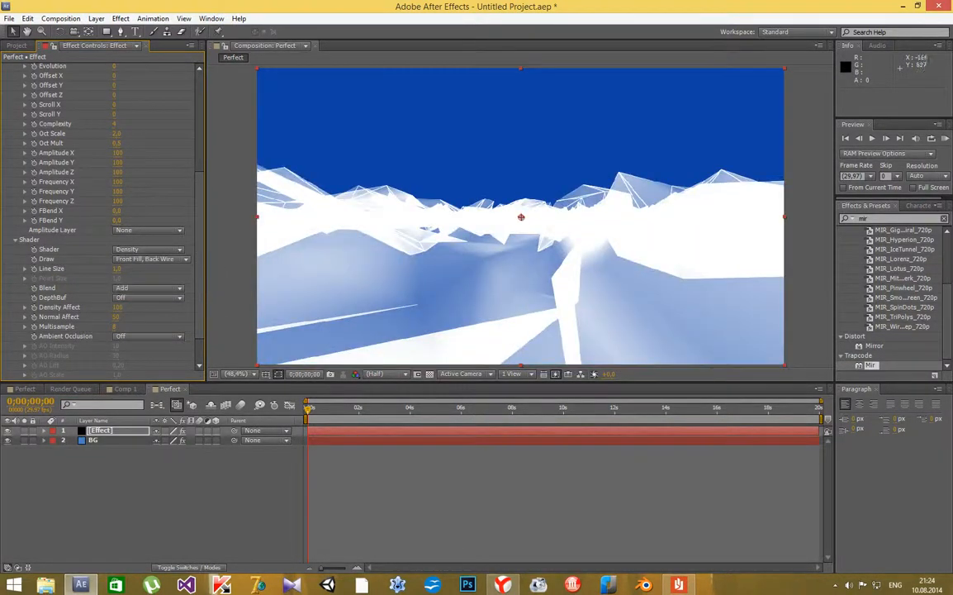
pyautogui.click(149, 287)
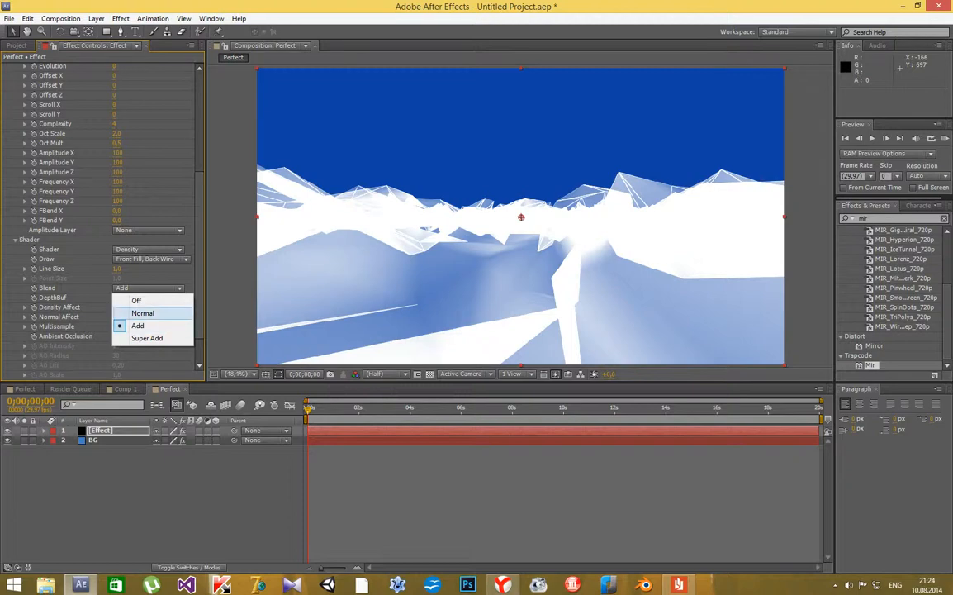
pyautogui.click(142, 313)
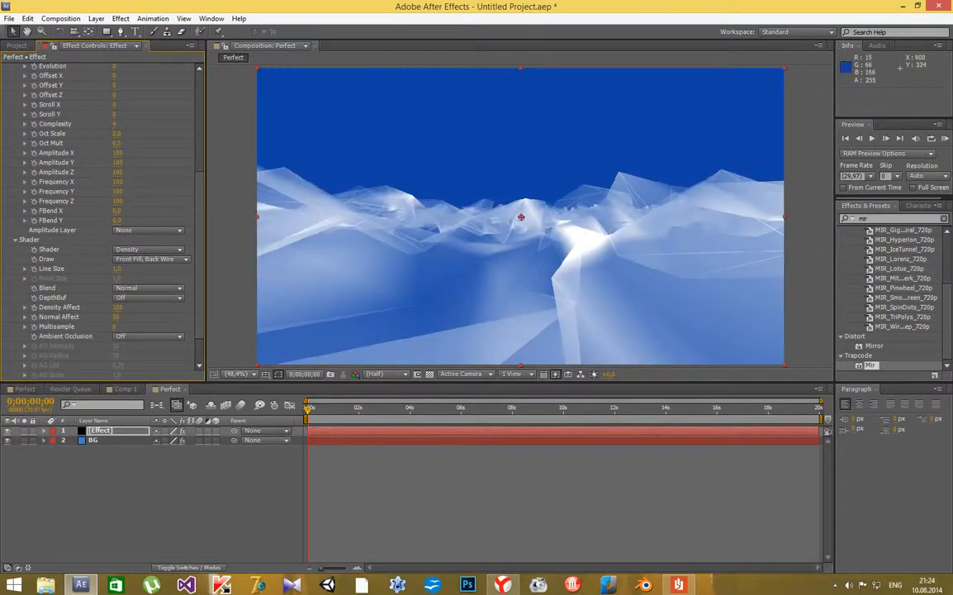
# Reshape the Red channel curve in the BG layer's Curves effect to shift the background from blue to violet
pyautogui.click(116, 439)
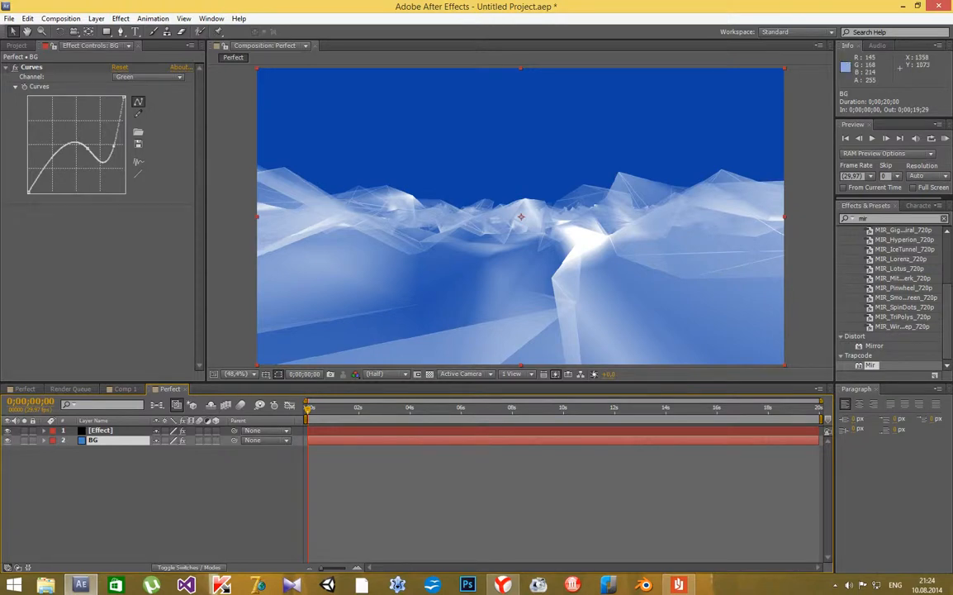
pyautogui.click(147, 76)
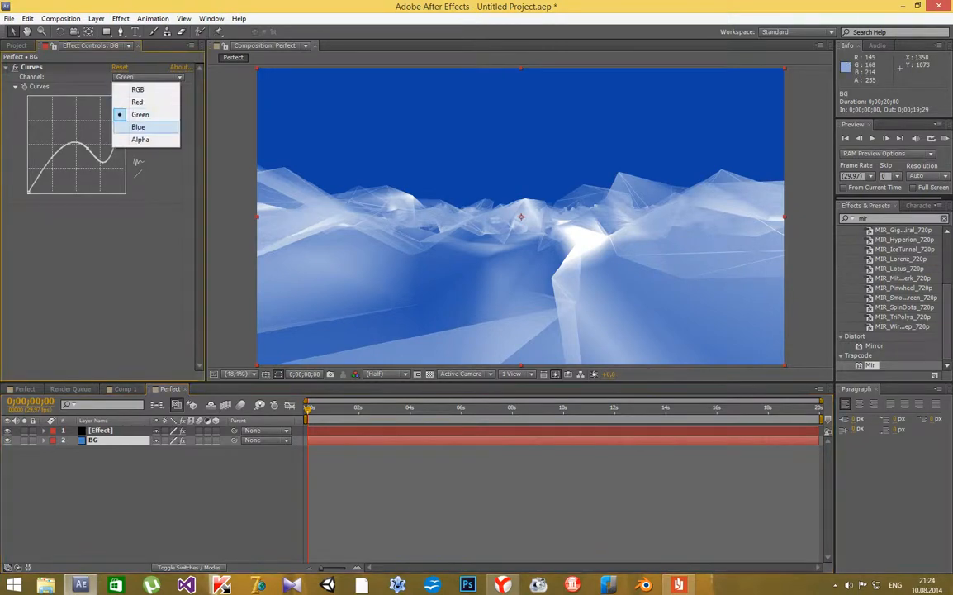
pyautogui.click(141, 139)
pyautogui.moveTo(81, 138); pyautogui.dragTo(119, 142)
pyautogui.click(147, 76)
pyautogui.click(137, 102)
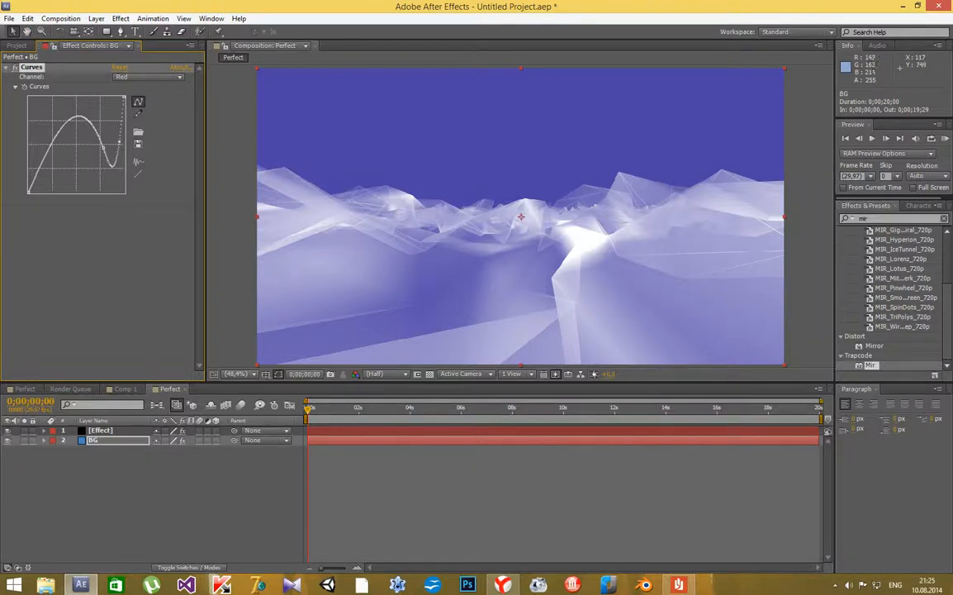
pyautogui.click(215, 189)
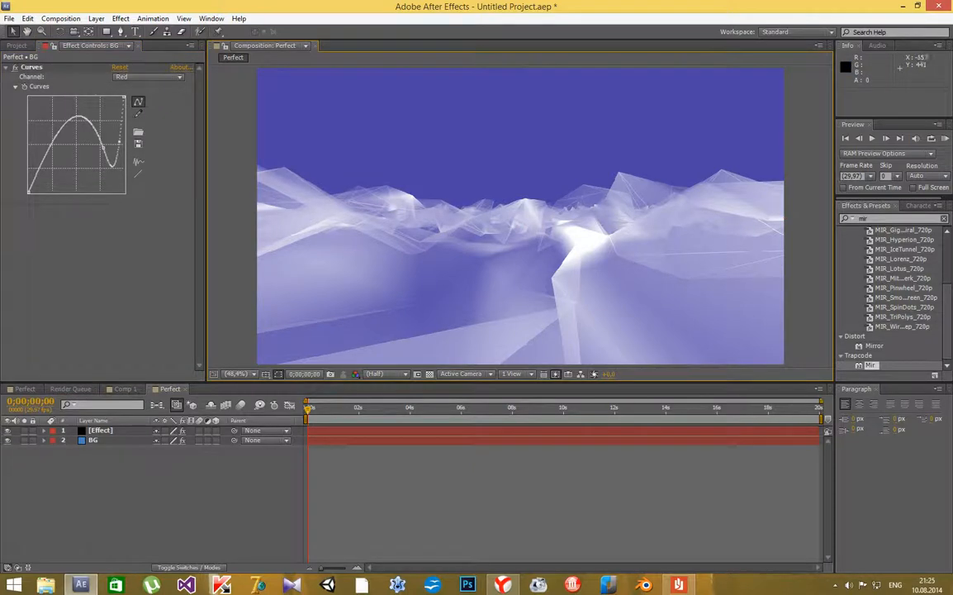
# Apply Trapcode Starglow to the Effect layer and set its Streak Length to 1.0
pyautogui.click(101, 430)
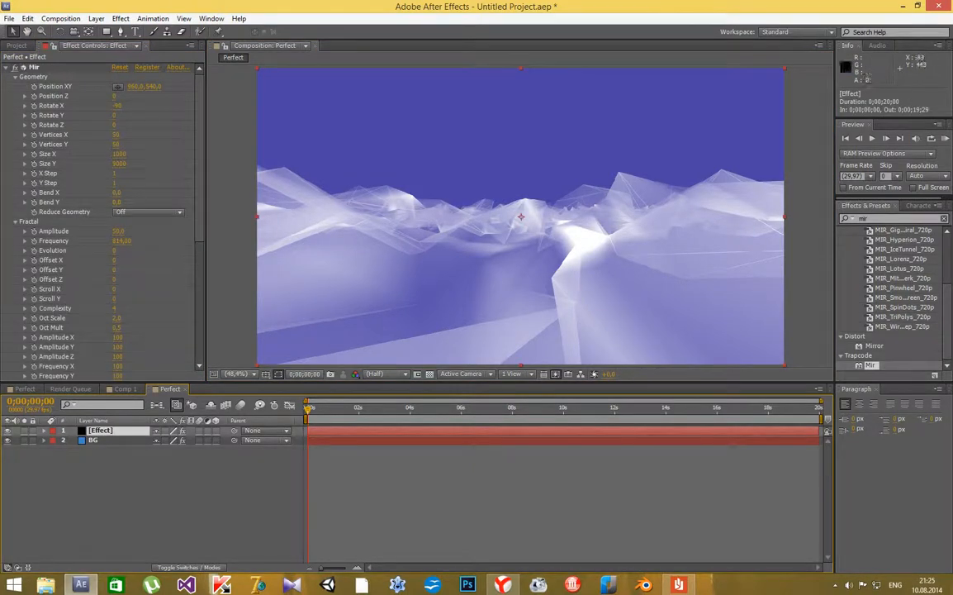
pyautogui.click(231, 330)
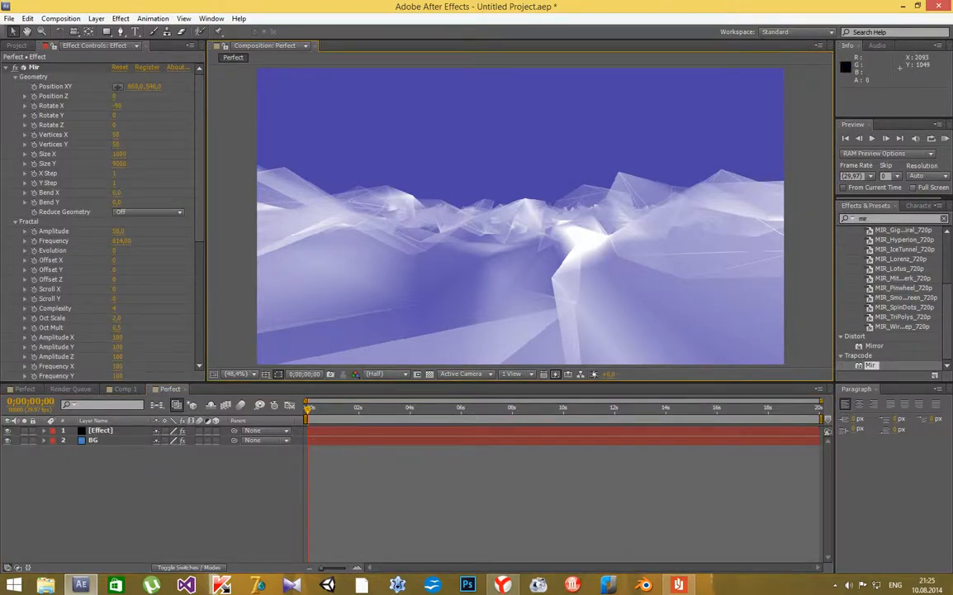
pyautogui.click(890, 218)
pyautogui.press('BackSpace')
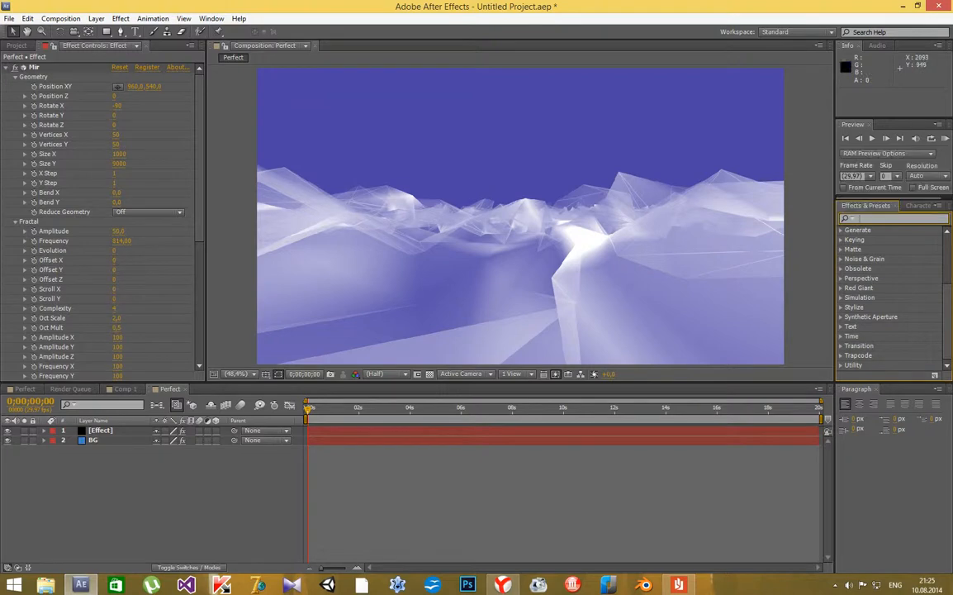
pyautogui.click(840, 355)
pyautogui.scroll(-1, 888, 326)
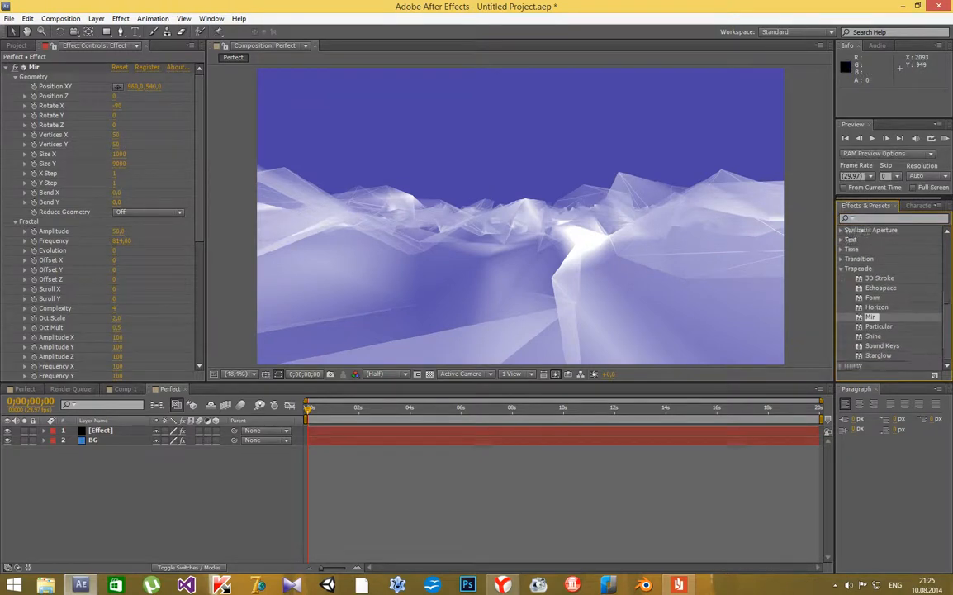
pyautogui.click(93, 439)
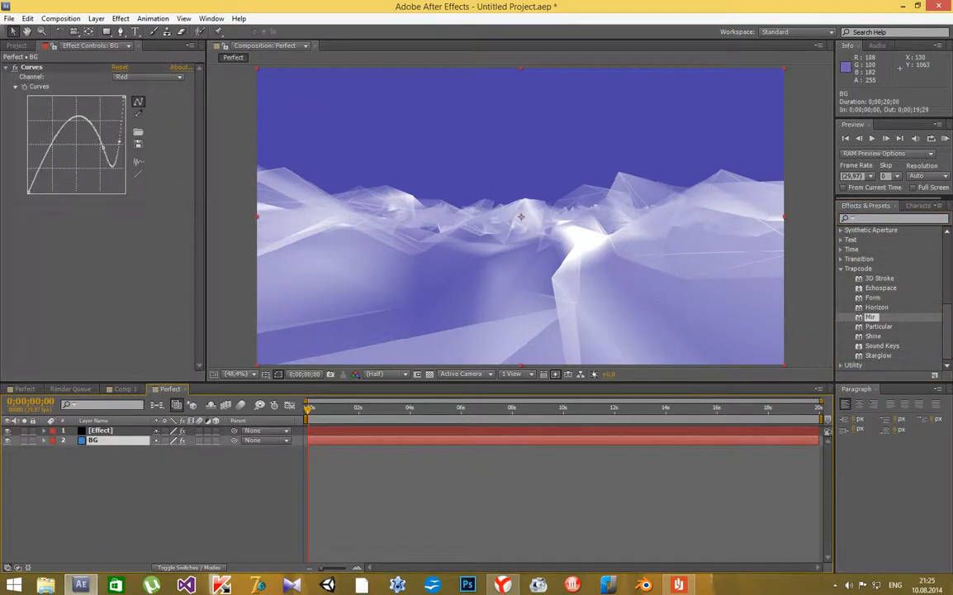
pyautogui.moveTo(878, 355); pyautogui.dragTo(474, 248)
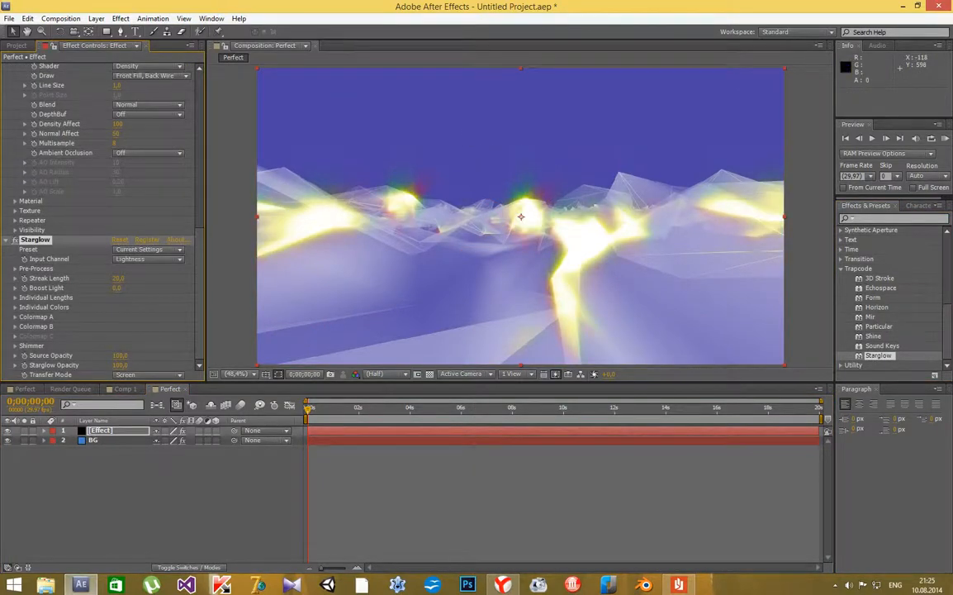
pyautogui.moveTo(118, 278)
pyautogui.mouseDown()
pyautogui.moveTo(101, 278)
pyautogui.moveTo(180, 277)
pyautogui.moveTo(103, 277)
pyautogui.mouseUp()
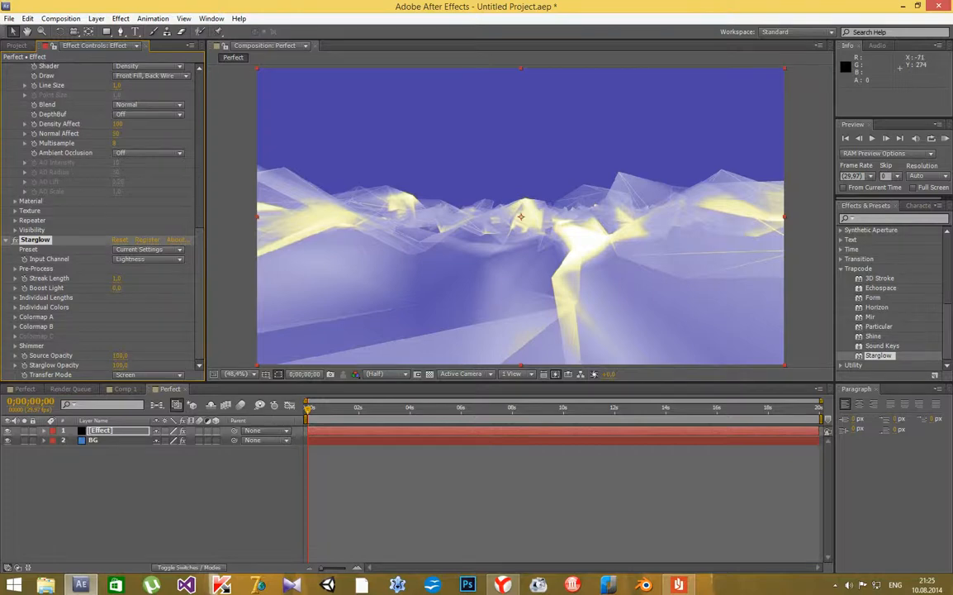
# Add a two-node camera named Camera 1 with the 50mm preset
pyautogui.click(96, 18)
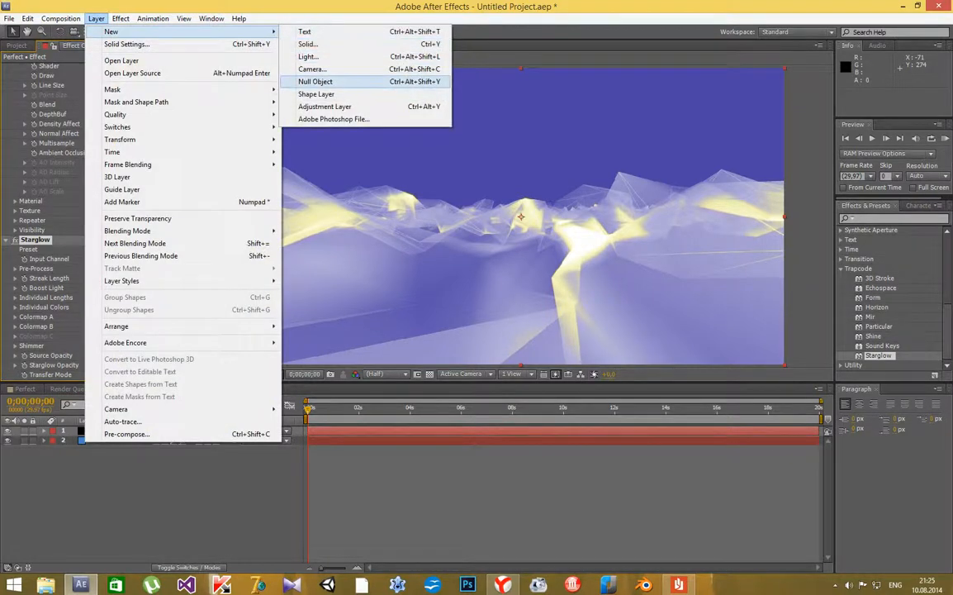
pyautogui.click(312, 68)
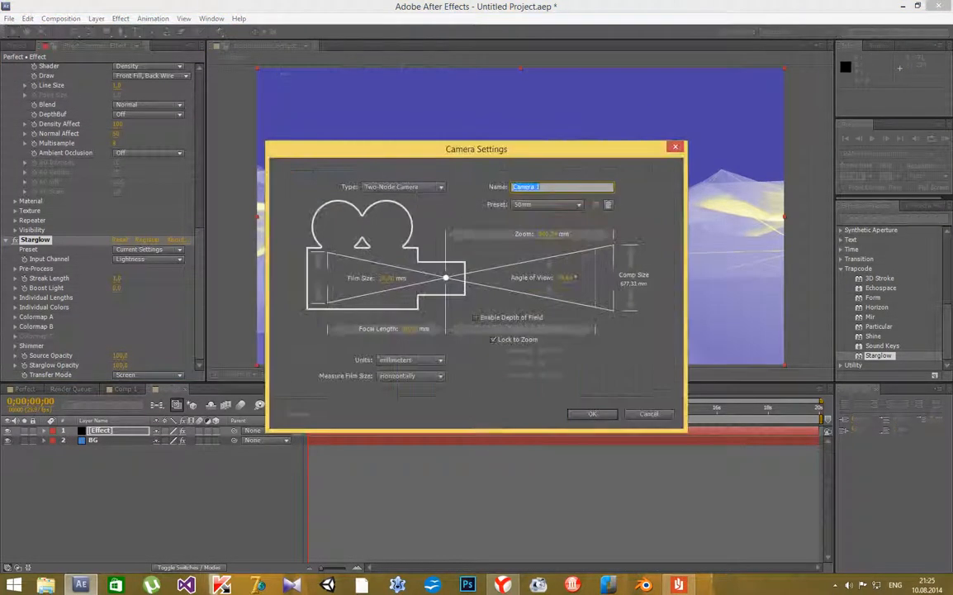
pyautogui.click(547, 204)
pyautogui.click(539, 297)
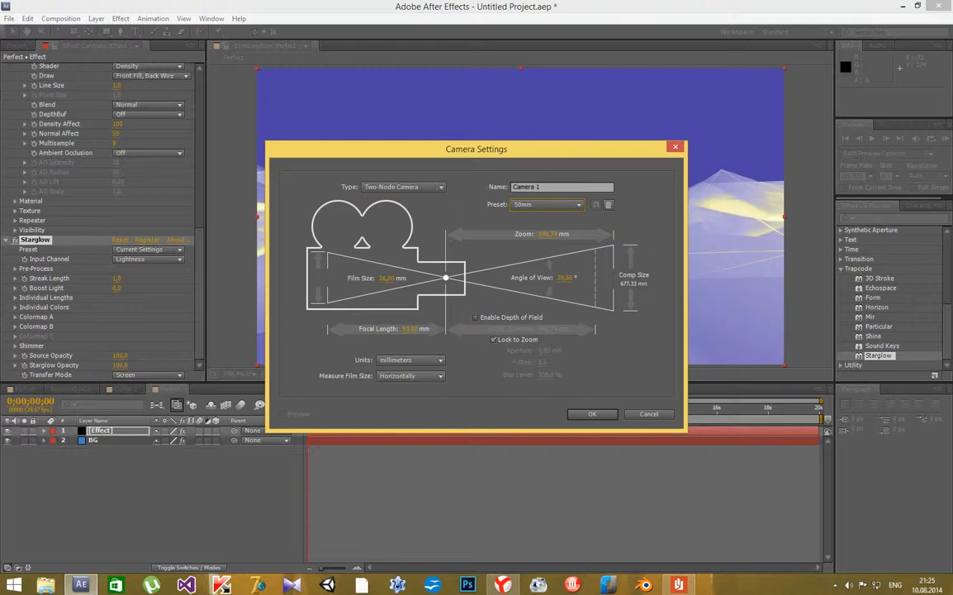
pyautogui.press('Return')
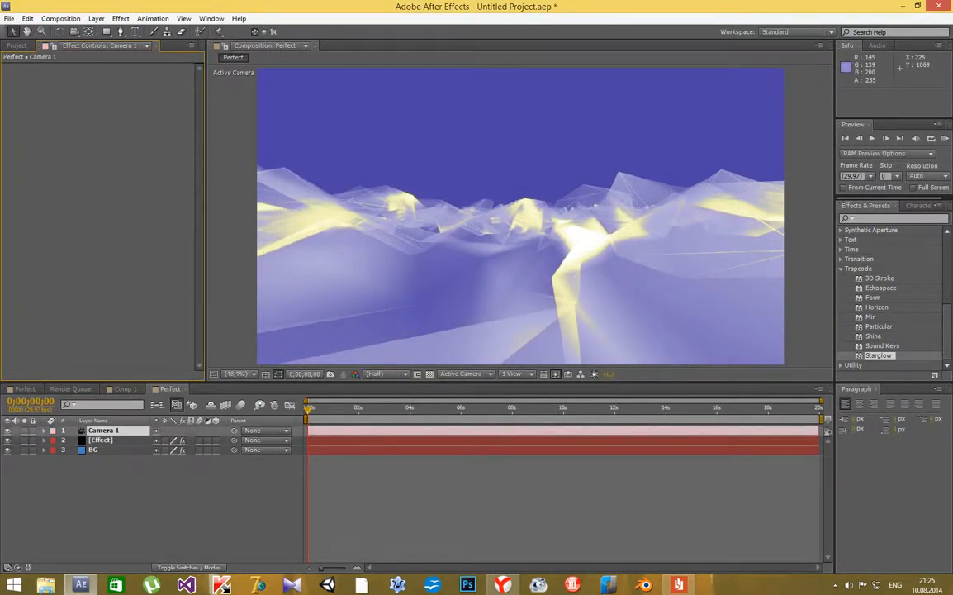
# Add a null object, rename it Controls and make it a 3D layer
pyautogui.click(95, 18)
pyautogui.moveTo(111, 29)
pyautogui.click(310, 79)
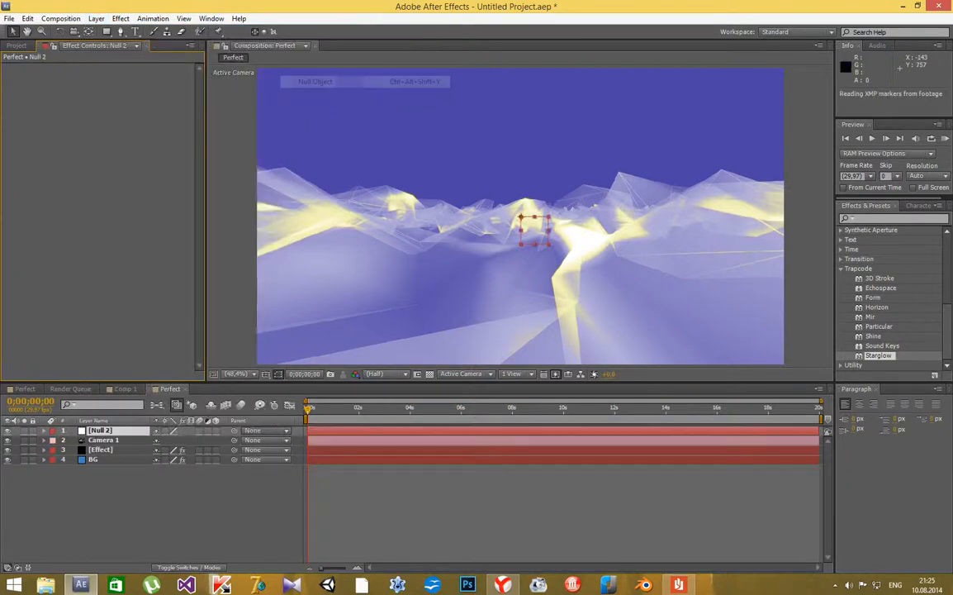
pyautogui.rightClick(101, 431)
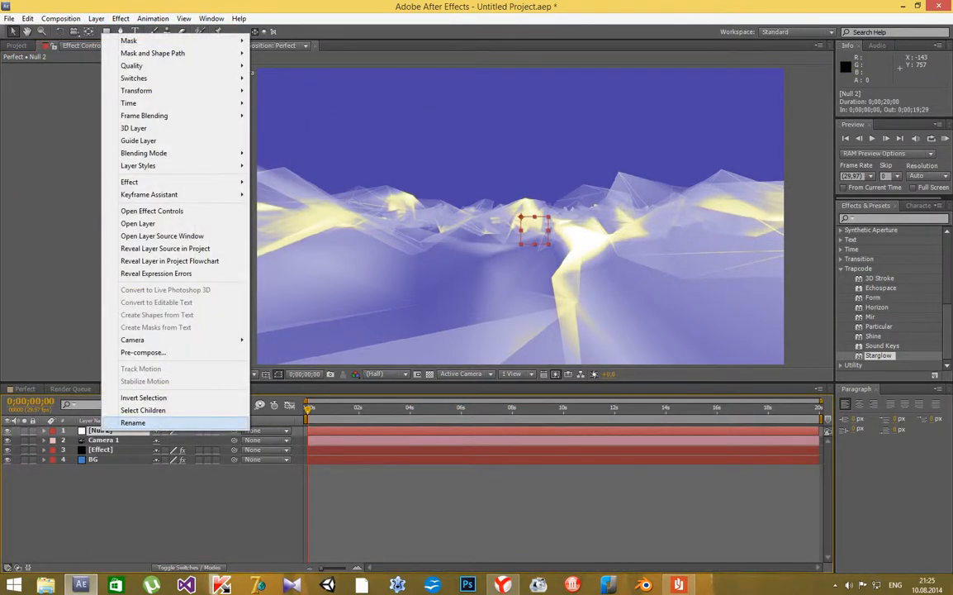
pyautogui.click(132, 422)
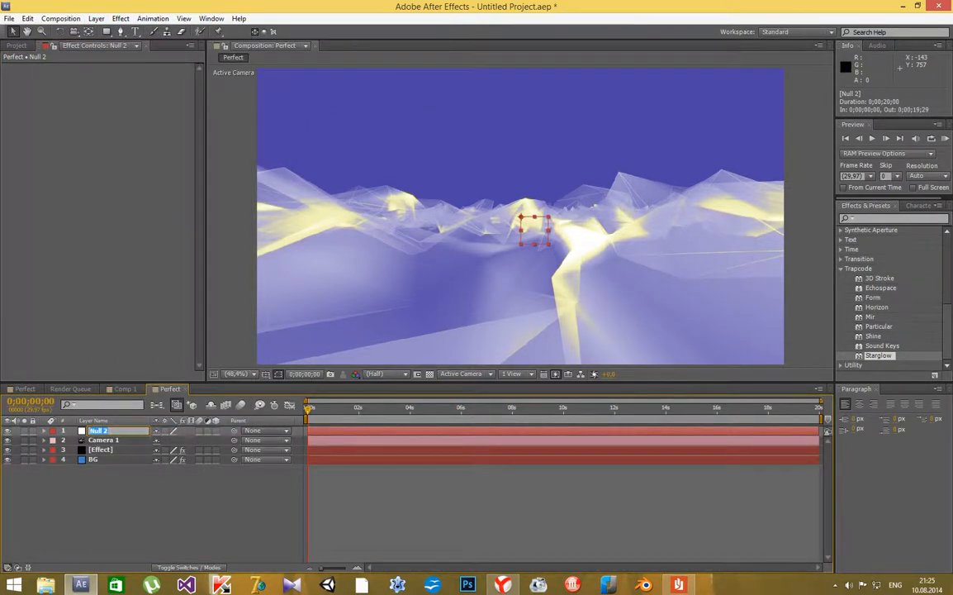
pyautogui.write('Controls')
pyautogui.press('Return')
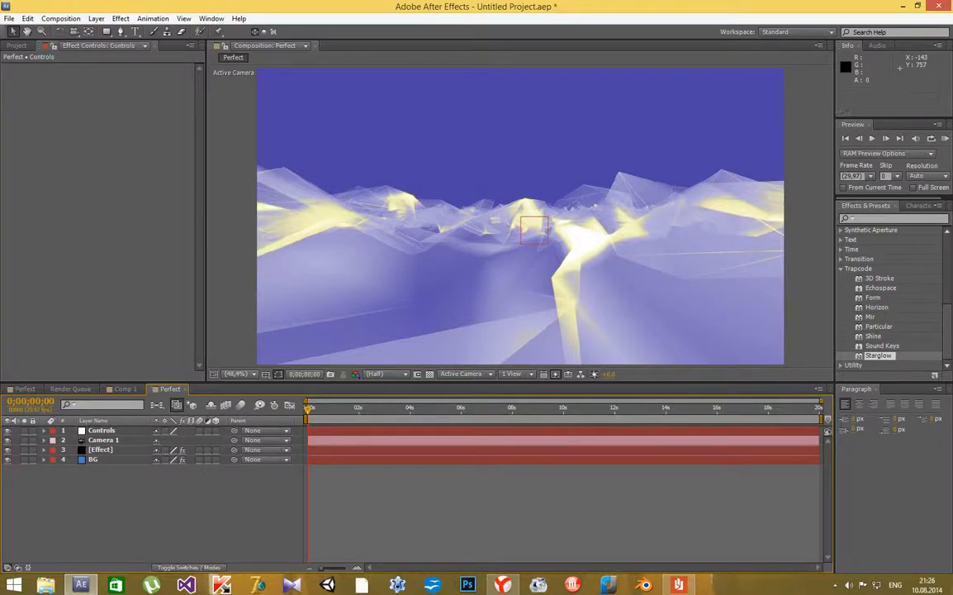
pyautogui.click(216, 431)
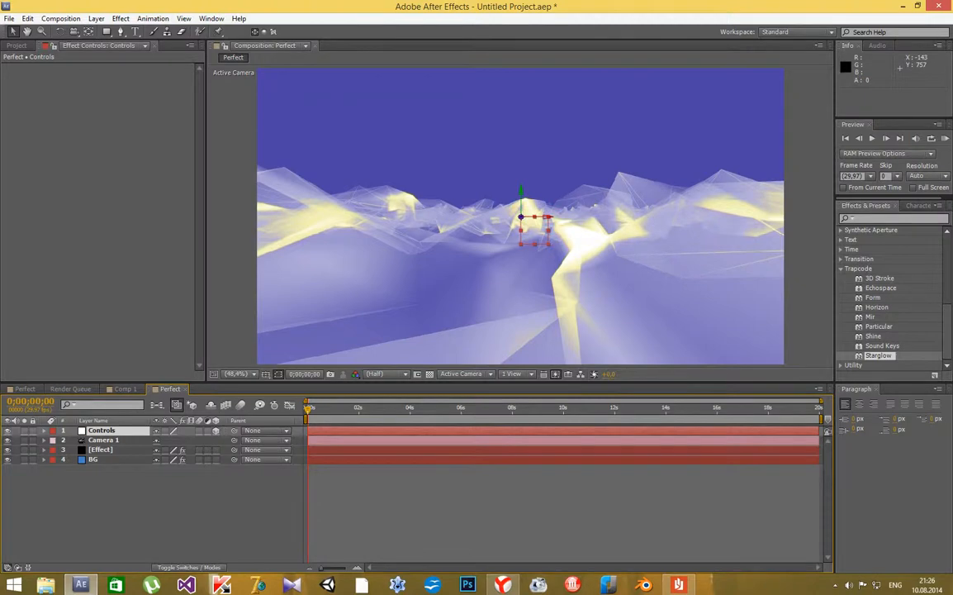
# Parent Camera 1 to the Controls null and raise the null to a Y position of about 496.6
pyautogui.moveTo(234, 439); pyautogui.dragTo(142, 430)
pyautogui.moveTo(520, 189)
pyautogui.mouseDown()
pyautogui.moveTo(521, 155)
pyautogui.moveTo(520, 176)
pyautogui.mouseUp()
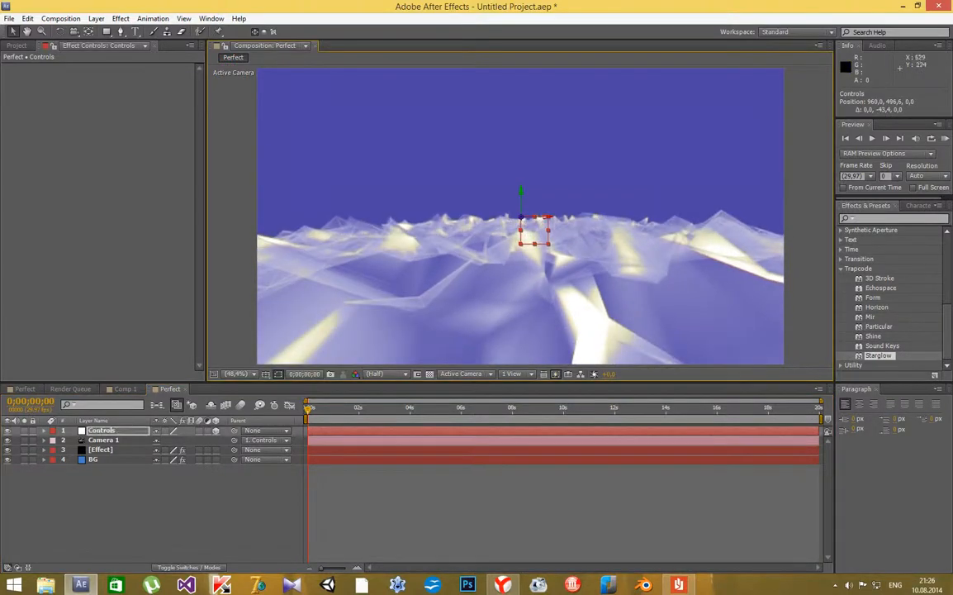
# Set the Mir geometry's Size X to 2000 on the Effect layer
pyautogui.click(16, 45)
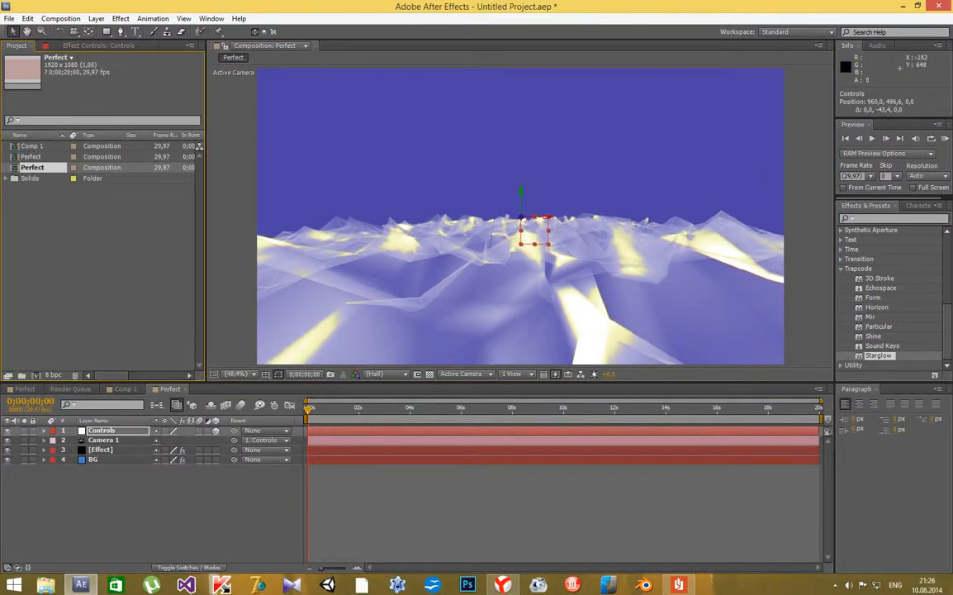
pyautogui.click(100, 449)
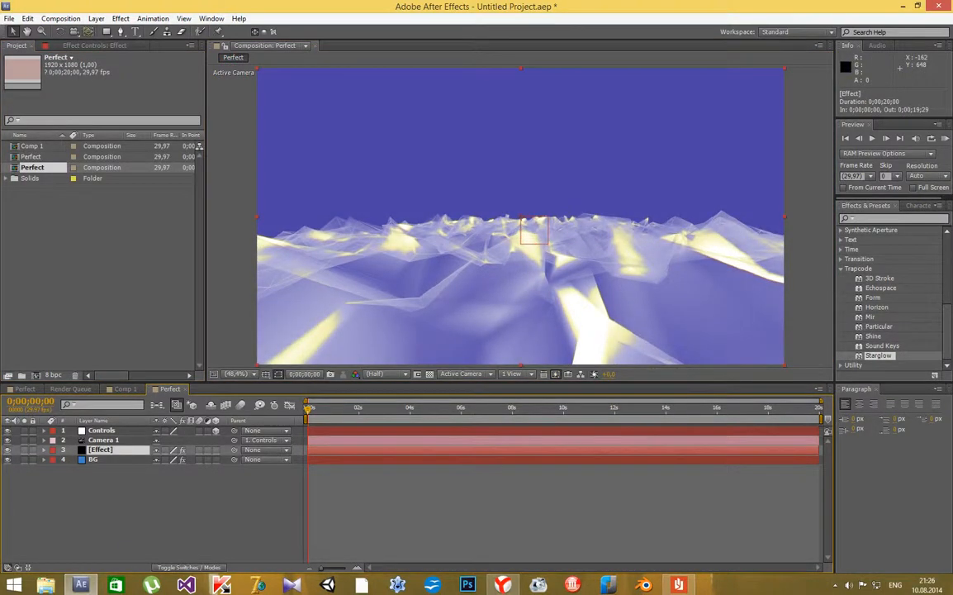
pyautogui.click(94, 46)
pyautogui.click(126, 155)
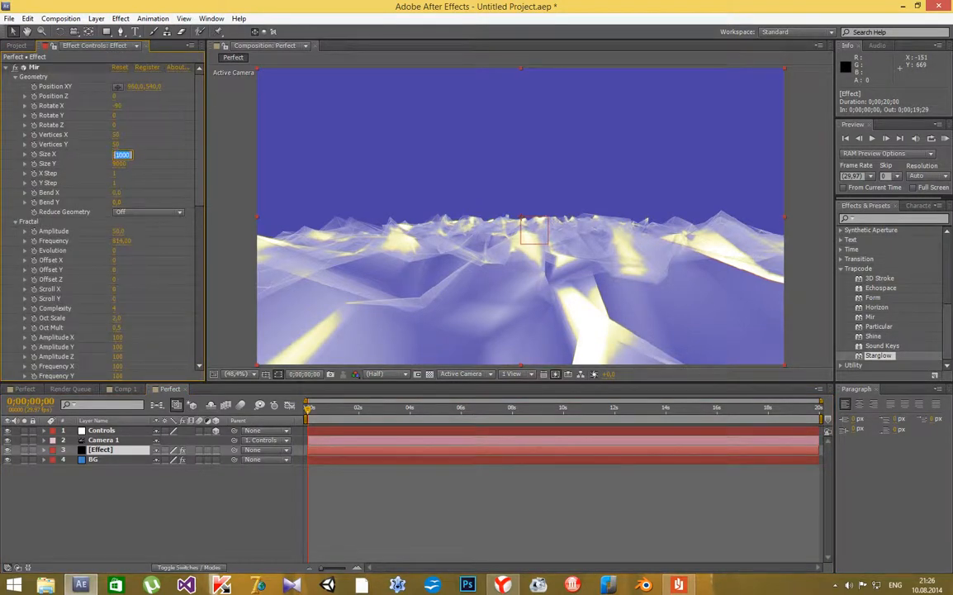
pyautogui.write('2000')
pyautogui.press('Return')
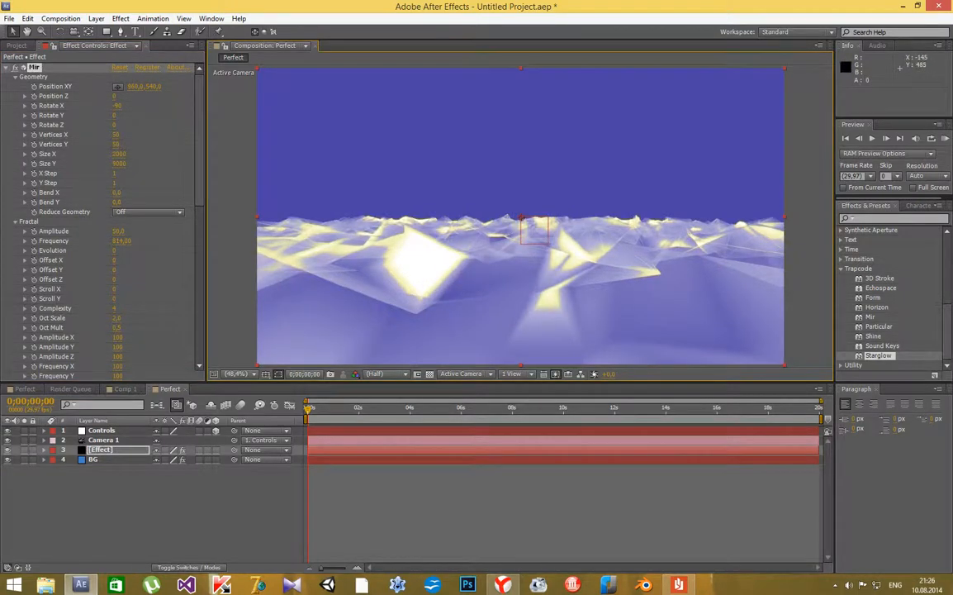
# Raise the Mir fractal Frequency to about 927 and fit the composition view to its panel
pyautogui.scroll(-2, 99, 215)
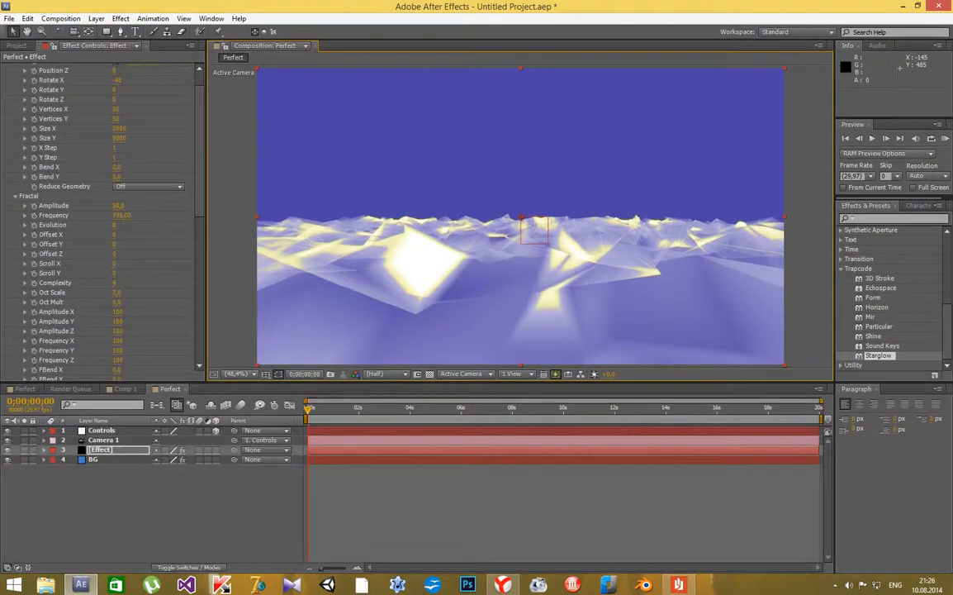
pyautogui.moveTo(122, 214); pyautogui.dragTo(144, 215)
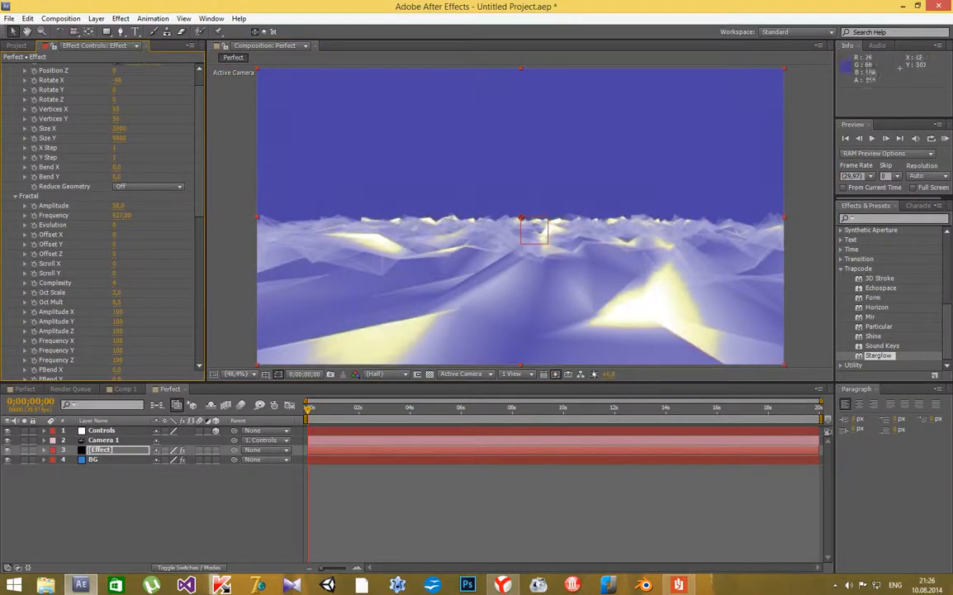
pyautogui.scroll(-2, 218, 238)
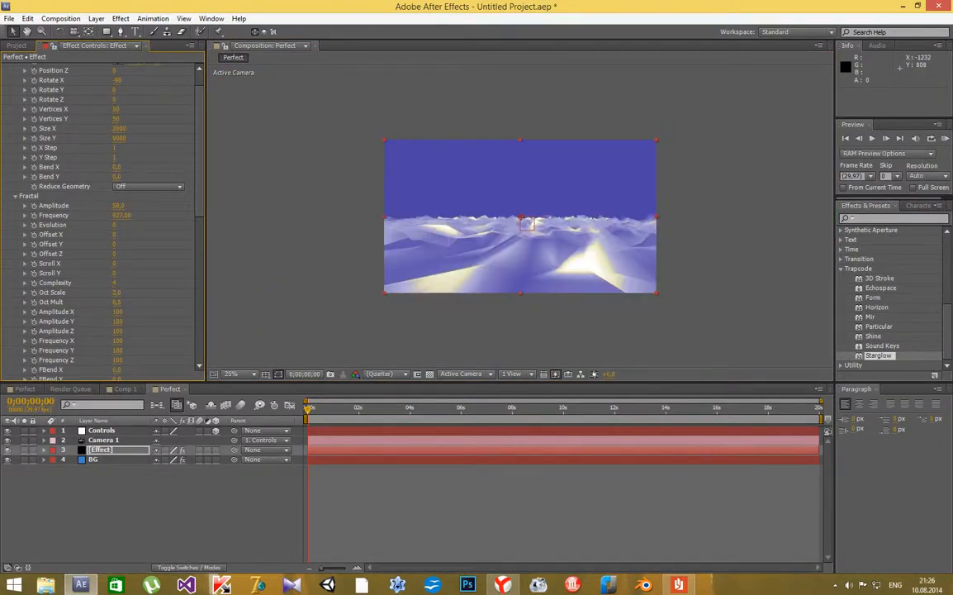
pyautogui.click(239, 373)
pyautogui.click(261, 182)
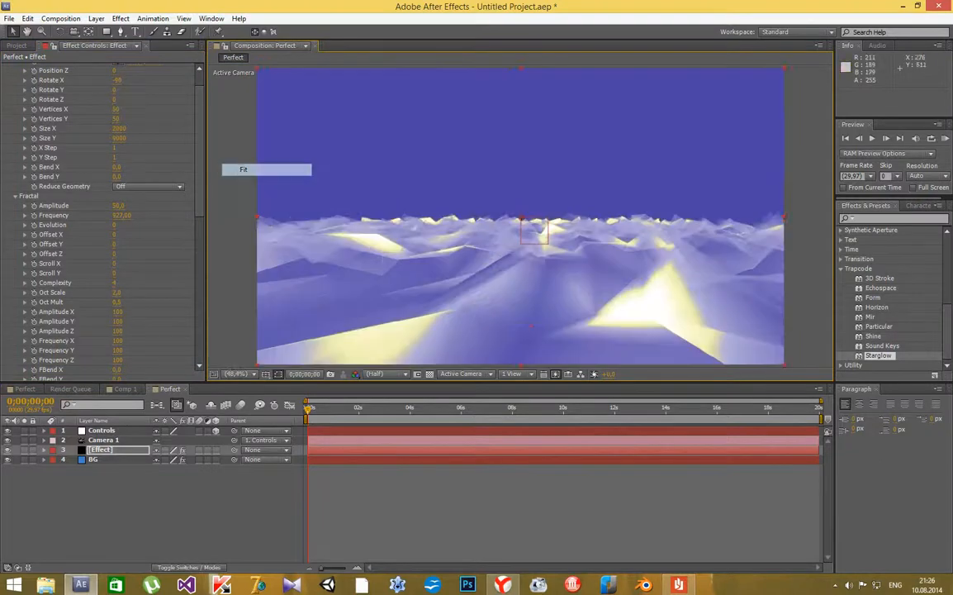
# Try the White H and Star Prism presets of the Starglow effect
pyautogui.scroll(-5, 99, 215)
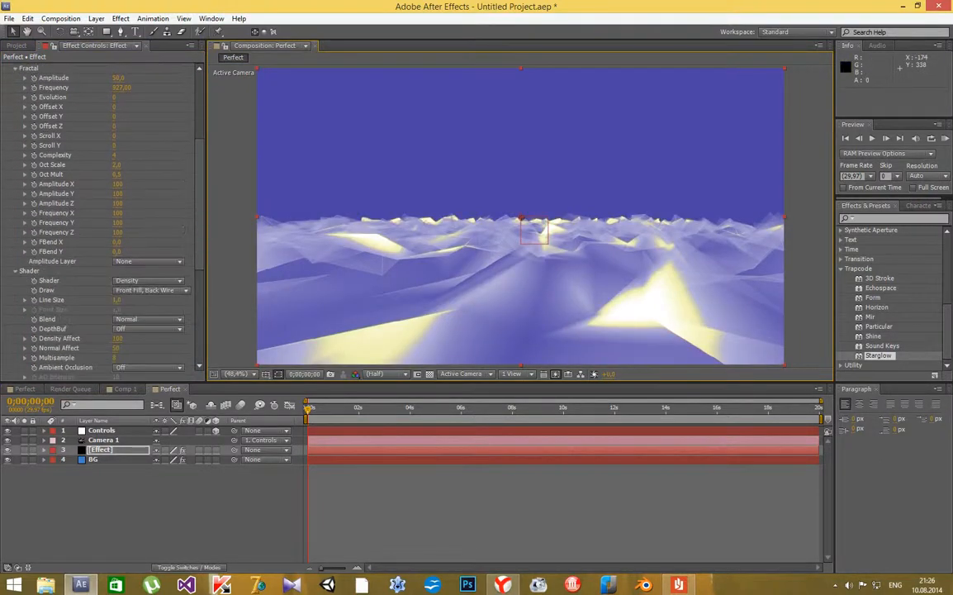
pyautogui.scroll(-3, 99, 215)
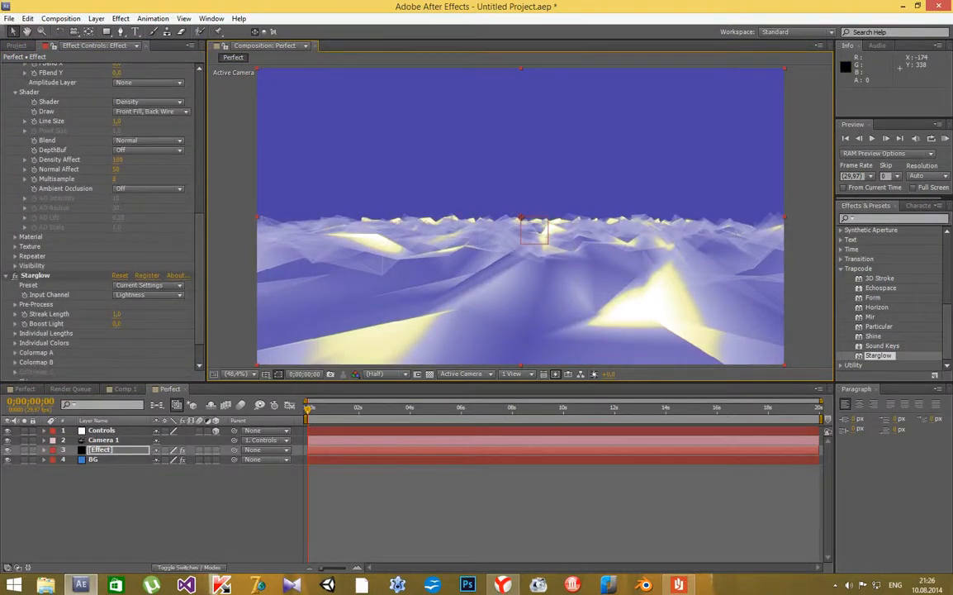
pyautogui.click(149, 285)
pyautogui.click(178, 295)
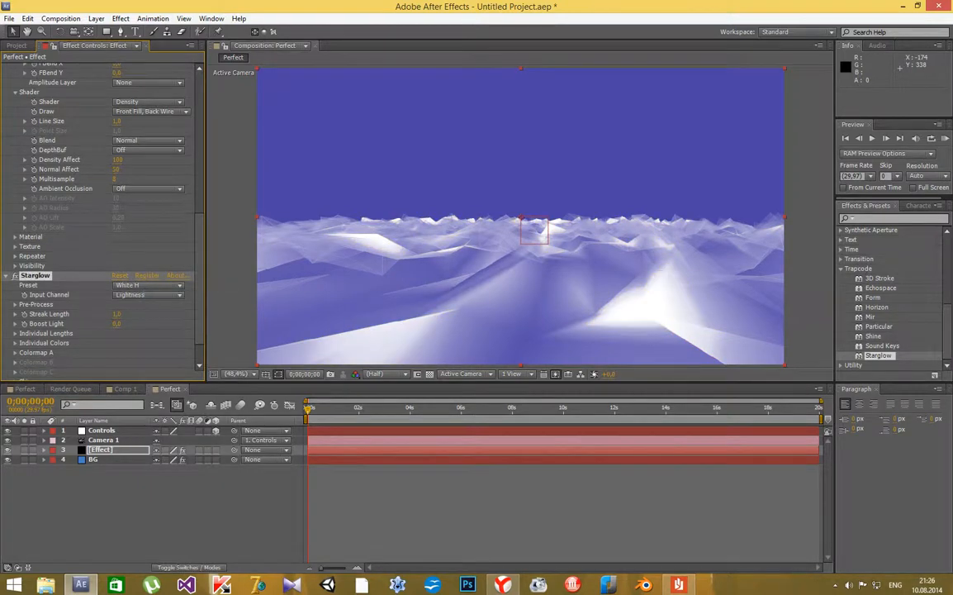
pyautogui.click(149, 284)
pyautogui.click(177, 347)
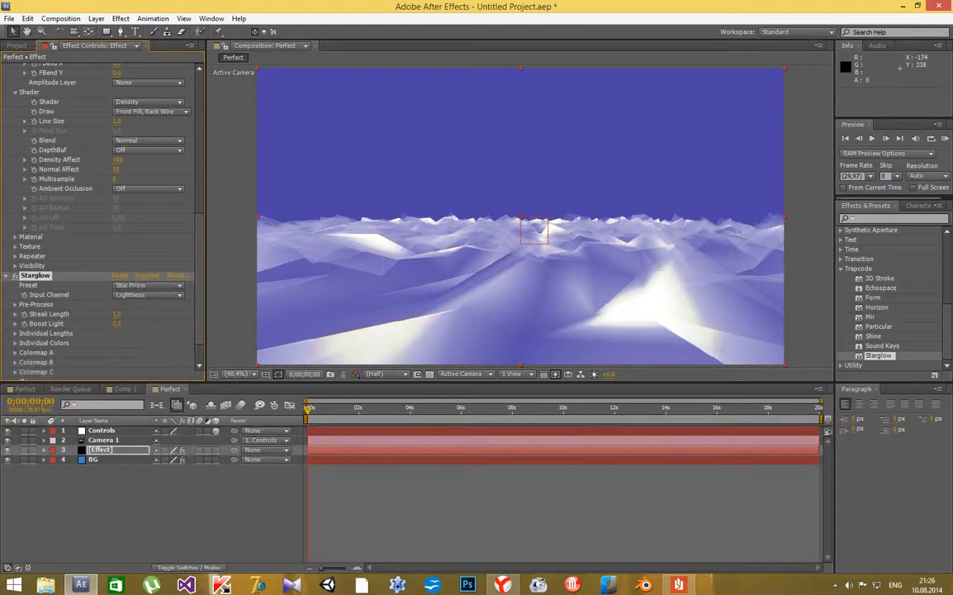
# Set the Starglow Input Channel to Alpha
pyautogui.click(149, 294)
pyautogui.click(149, 294)
pyautogui.click(149, 294)
pyautogui.click(141, 336)
# Try the Romantic, Grassy Star and H Prism presets of the Starglow effect
pyautogui.click(149, 285)
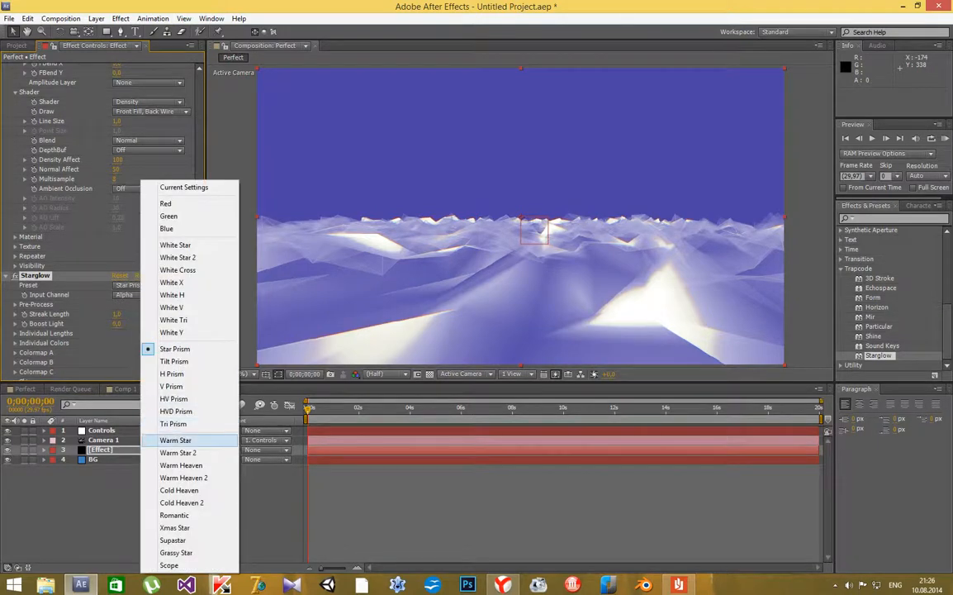
pyautogui.click(174, 515)
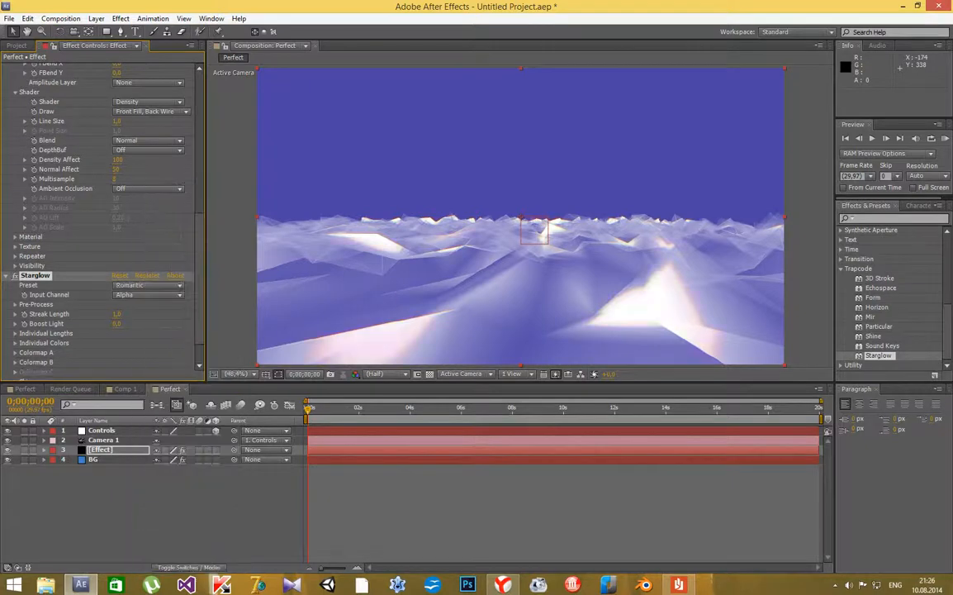
pyautogui.click(147, 295)
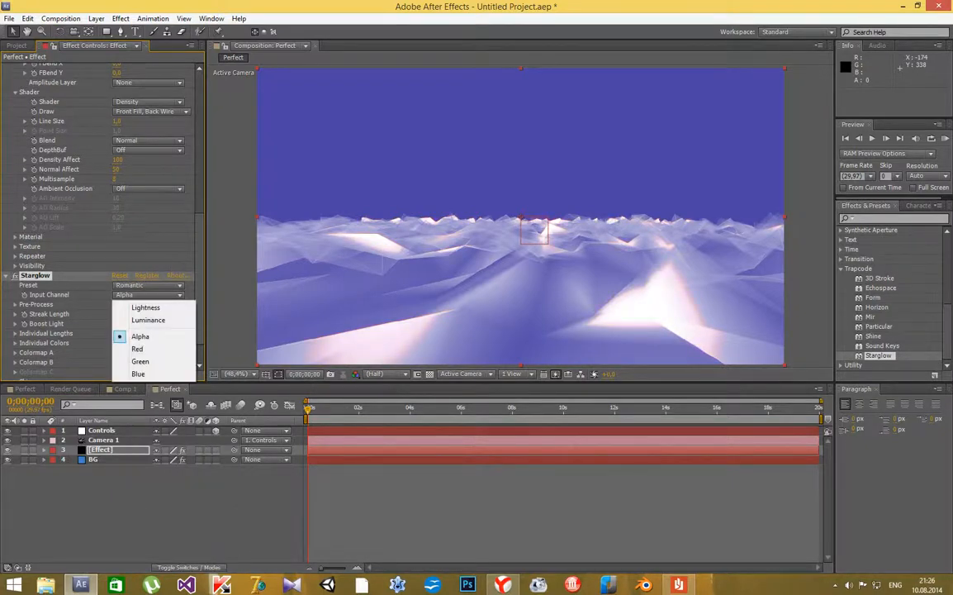
pyautogui.click(148, 285)
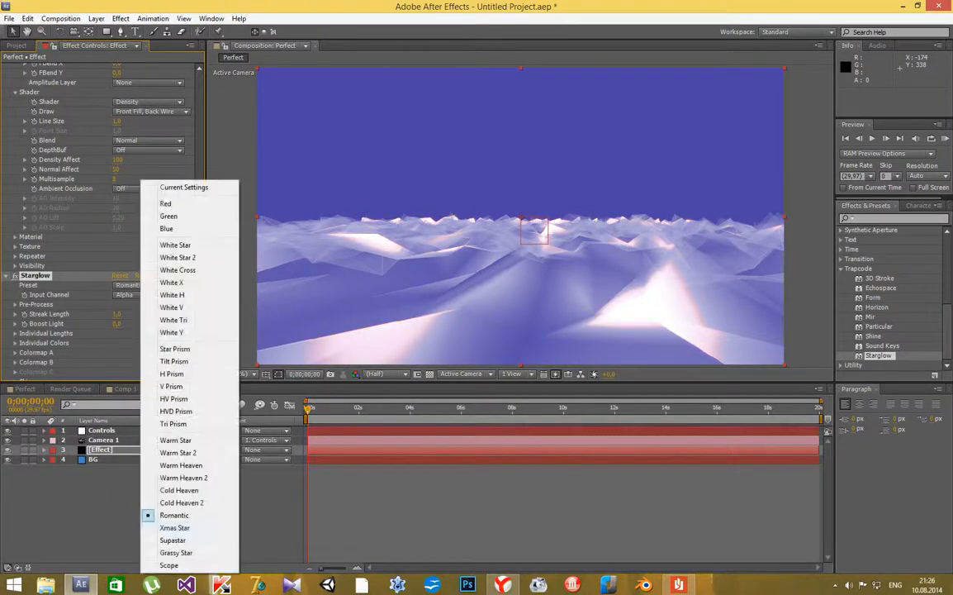
pyautogui.click(175, 552)
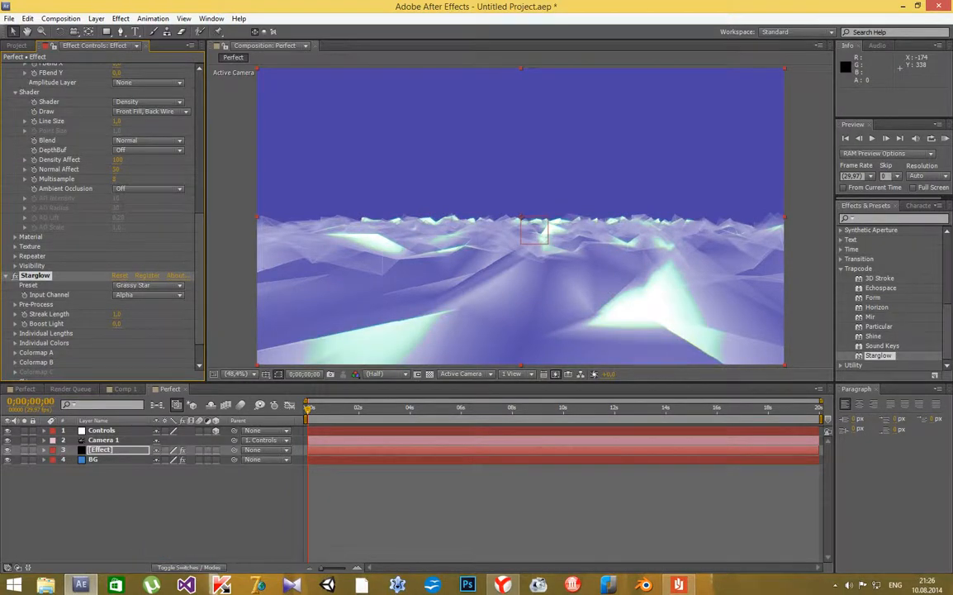
pyautogui.click(149, 285)
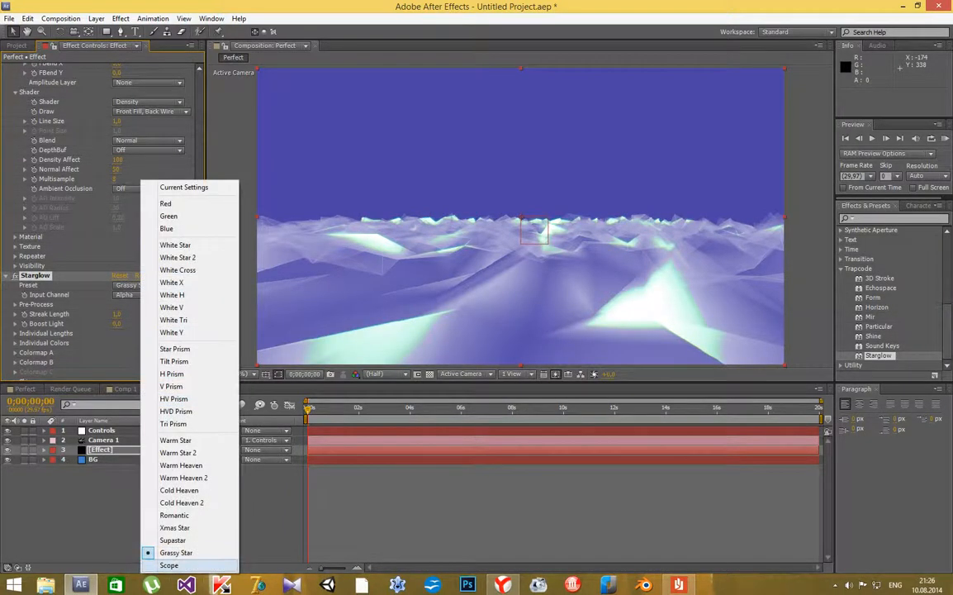
pyautogui.click(172, 373)
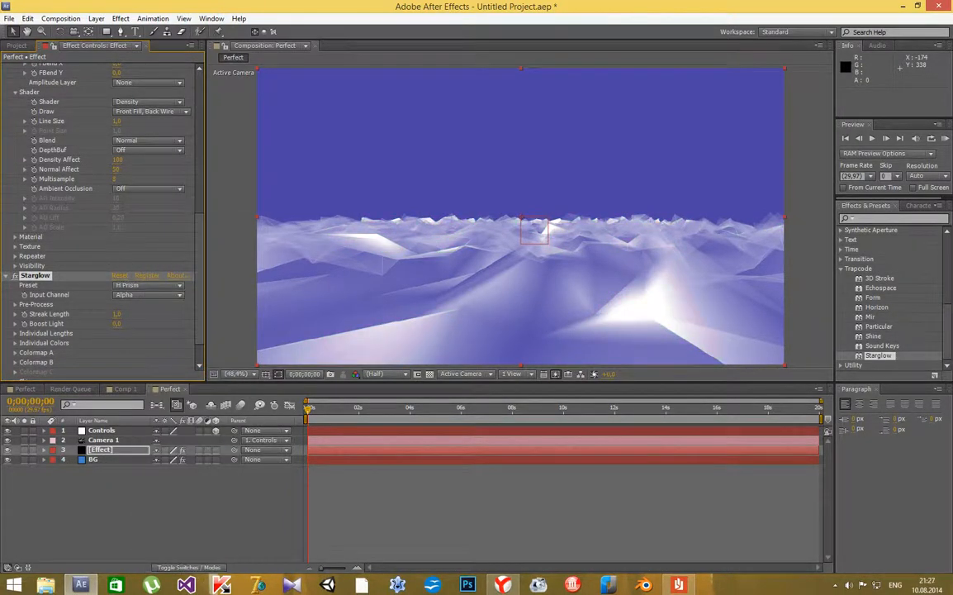
# Apply the HVD Prism preset to Starglow and deselect the Effect layer
pyautogui.click(149, 285)
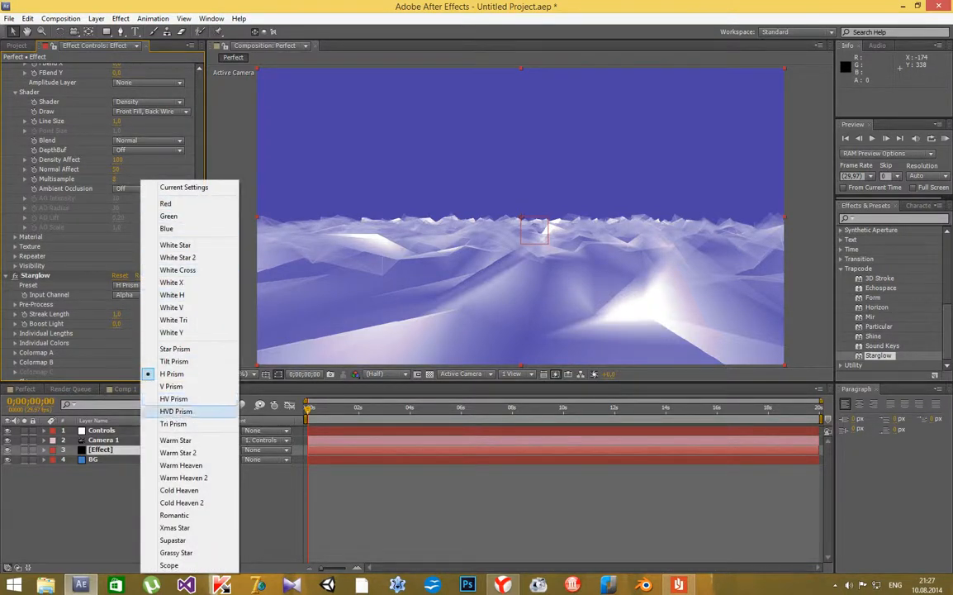
pyautogui.click(176, 411)
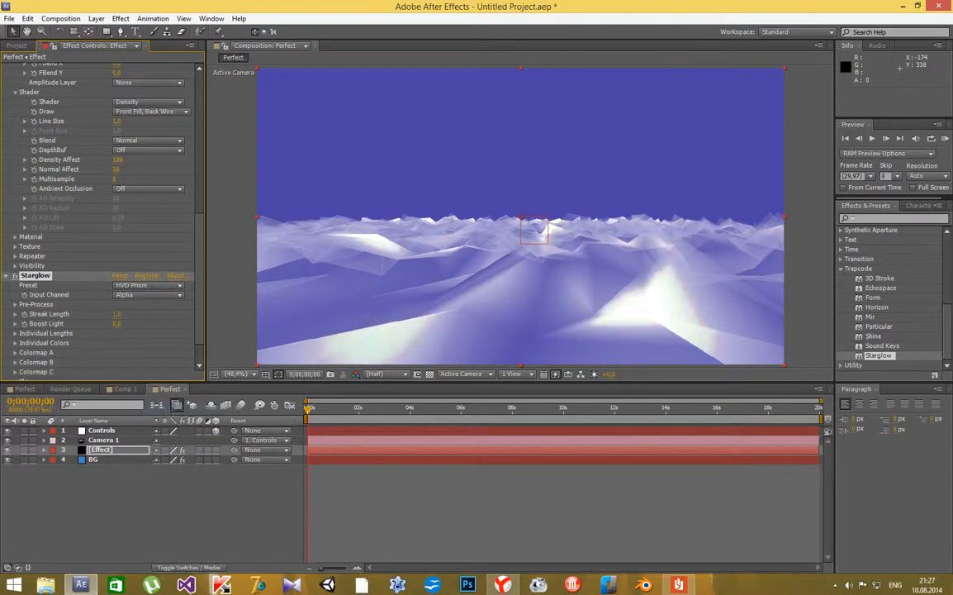
pyautogui.click(250, 199)
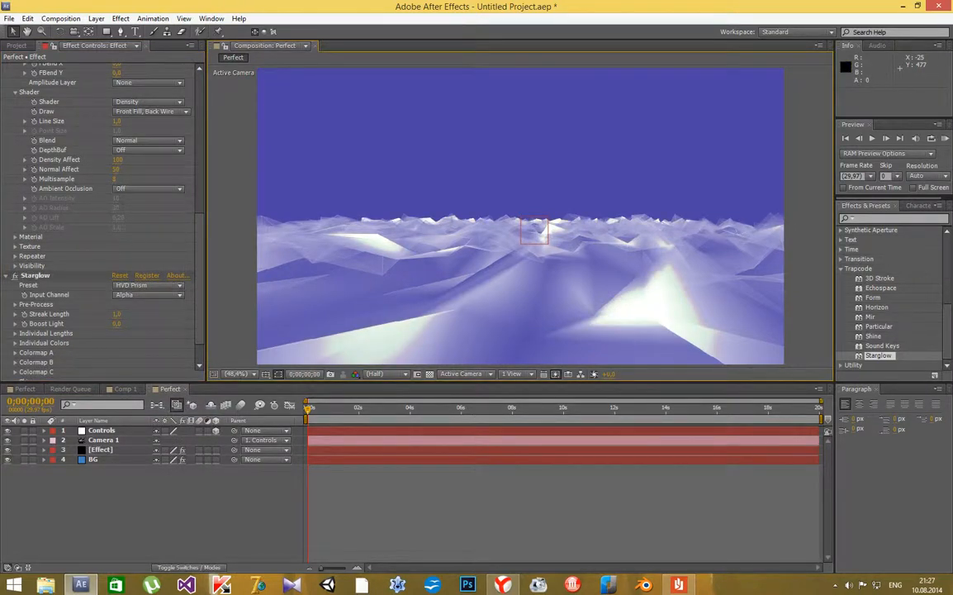
# Set the Mir fractal Evolution to 100 on the Effect layer
pyautogui.click(100, 449)
pyautogui.scroll(10, 98, 219)
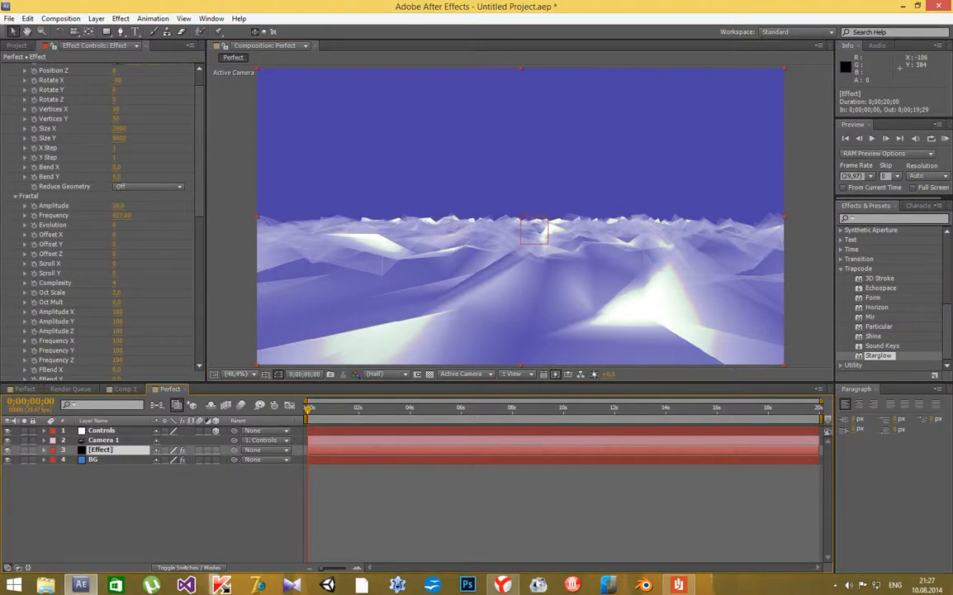
pyautogui.scroll(-5, 99, 219)
pyautogui.scroll(1, 99, 219)
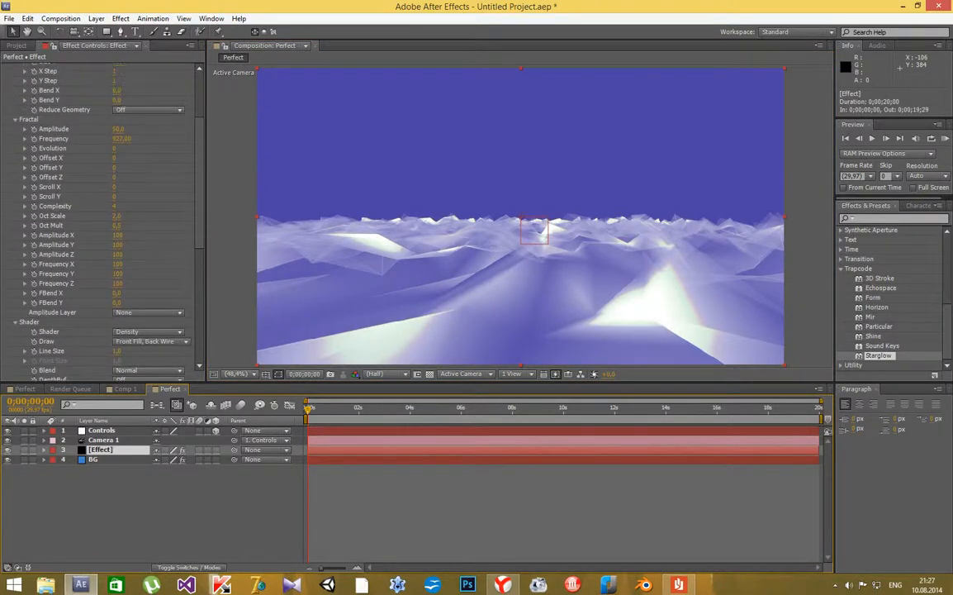
pyautogui.moveTo(115, 147); pyautogui.dragTo(195, 148)
pyautogui.click(117, 148)
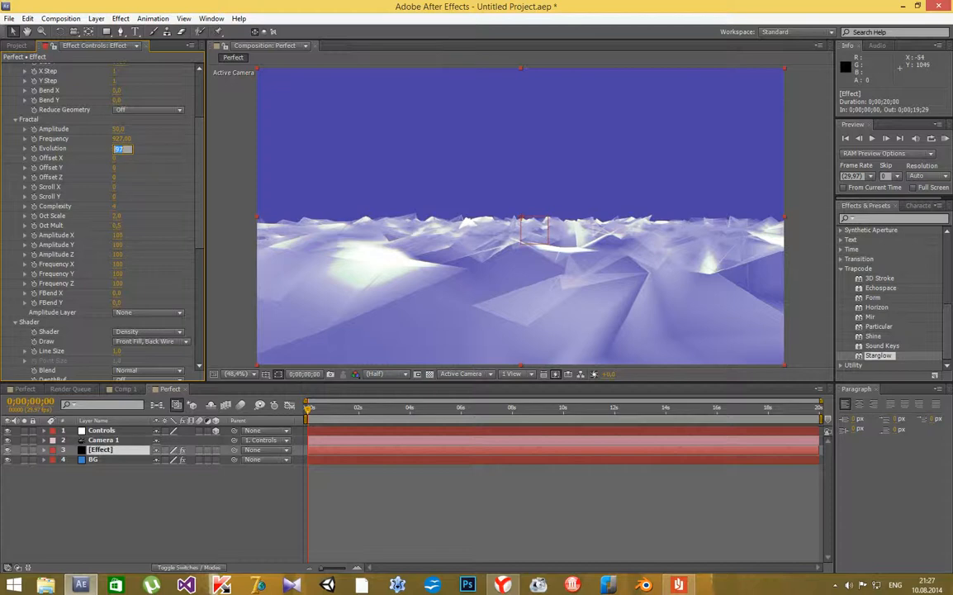
pyautogui.write('180')
pyautogui.press('Return')
# Set both Vertices X and Vertices Y of the Mir geometry to 60
pyautogui.scroll(1, 93, 191)
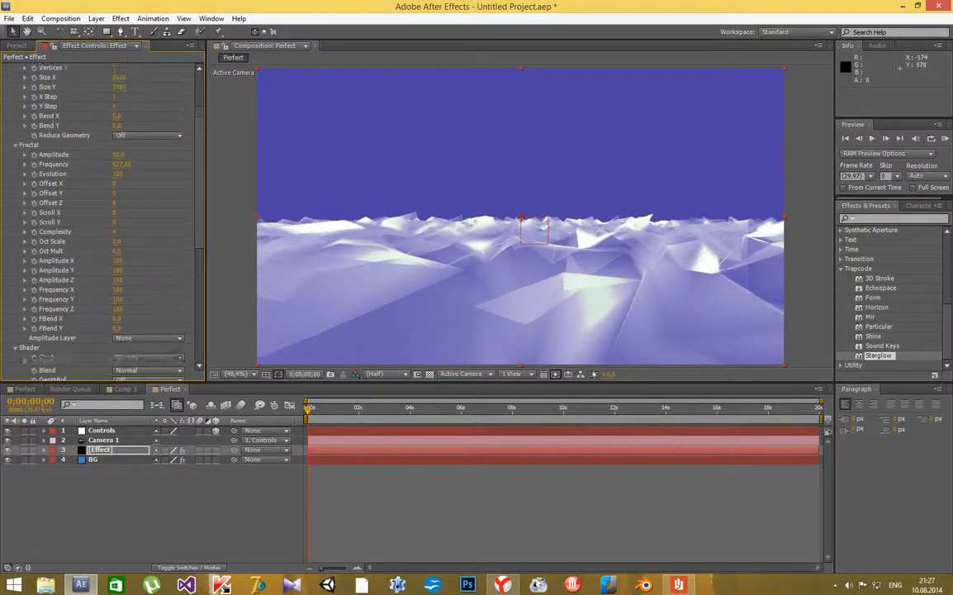
pyautogui.scroll(2, 93, 191)
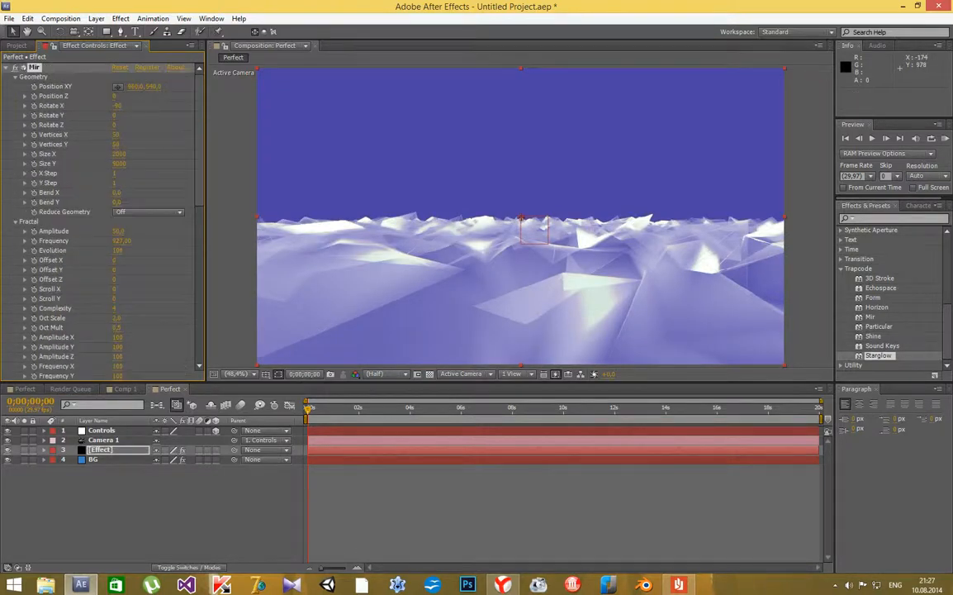
pyautogui.click(118, 134)
pyautogui.write('60')
pyautogui.press('Return')
pyautogui.click(117, 144)
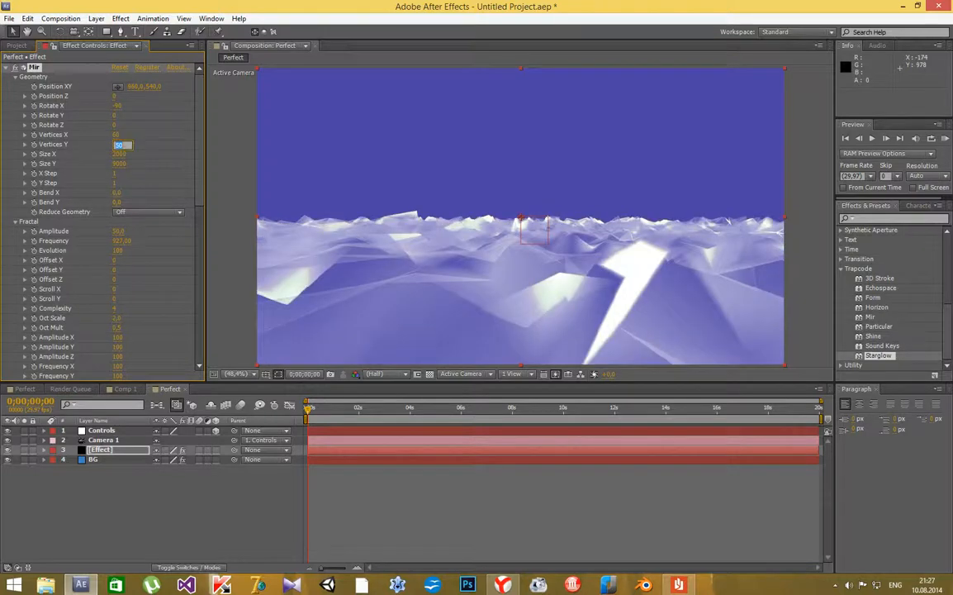
pyautogui.write('60')
pyautogui.press('Return')
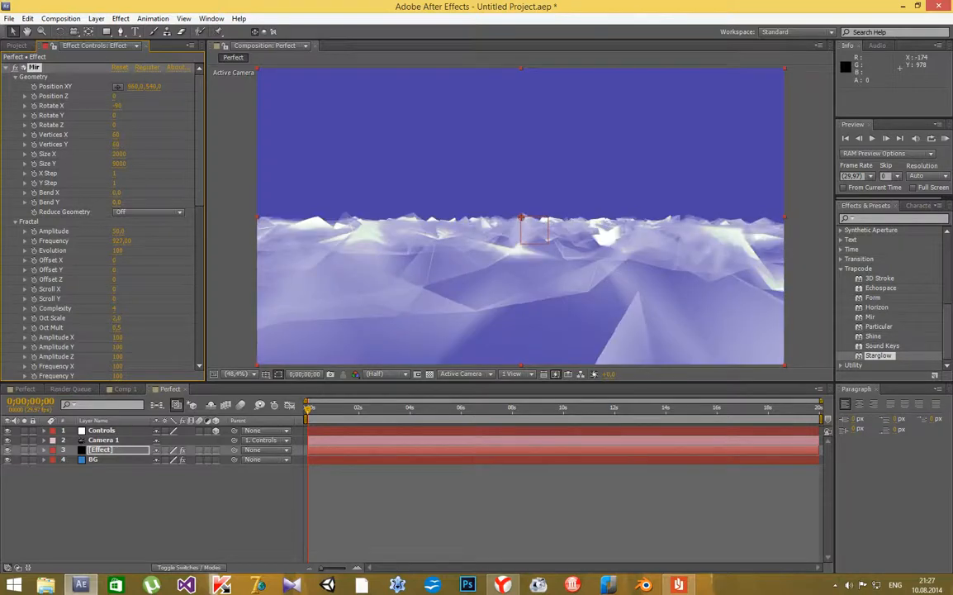
# Set both Vertices X and Vertices Y of the Mir geometry to 150
pyautogui.moveTo(116, 135); pyautogui.dragTo(228, 162)
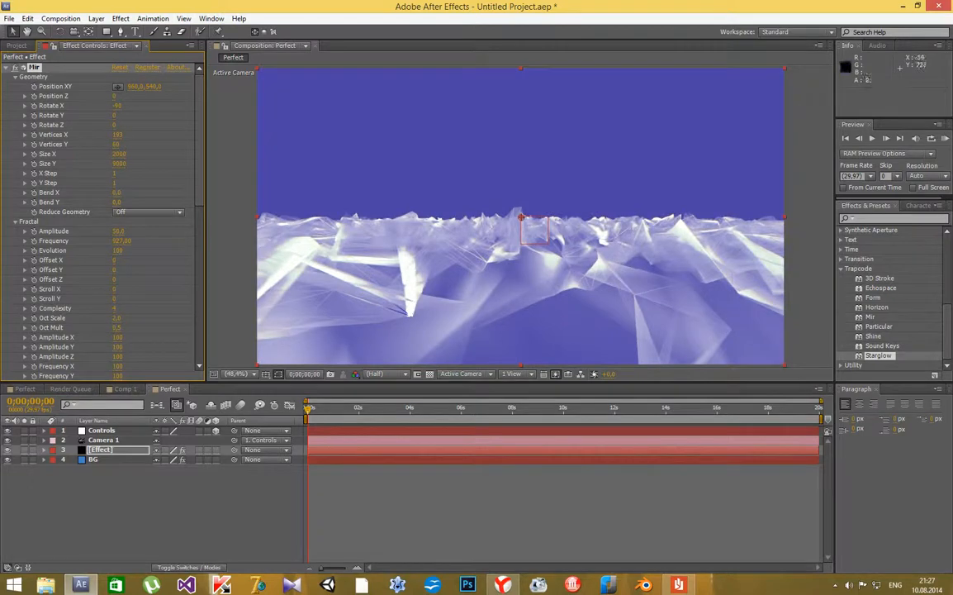
pyautogui.click(117, 135)
pyautogui.write('150')
pyautogui.press('Return')
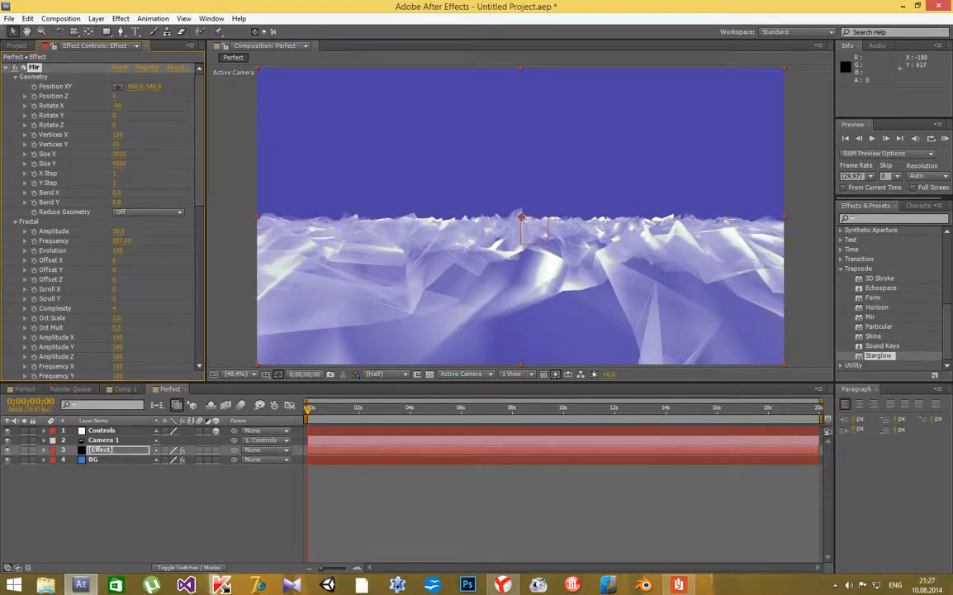
pyautogui.scroll(-2, 99, 207)
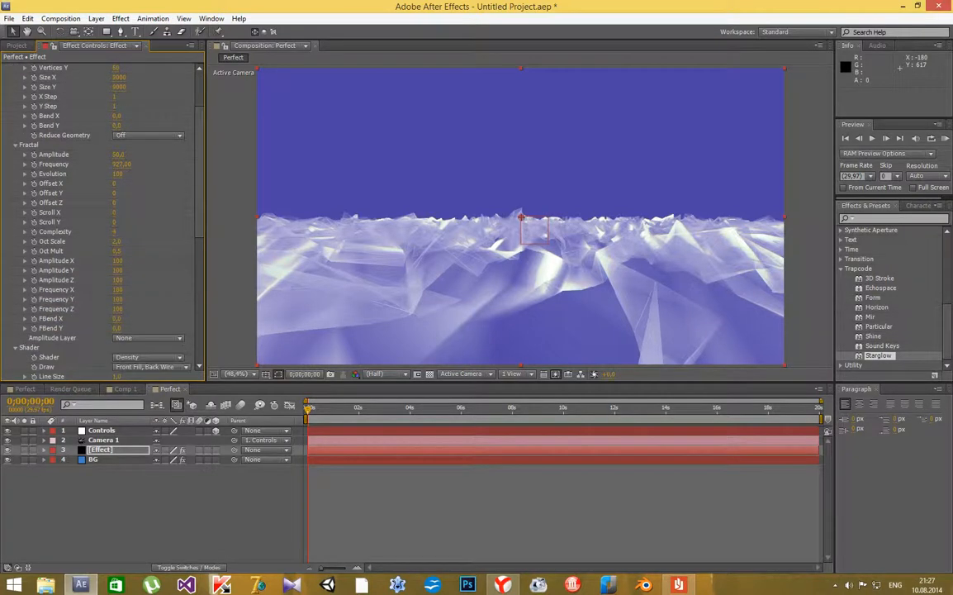
pyautogui.click(117, 118)
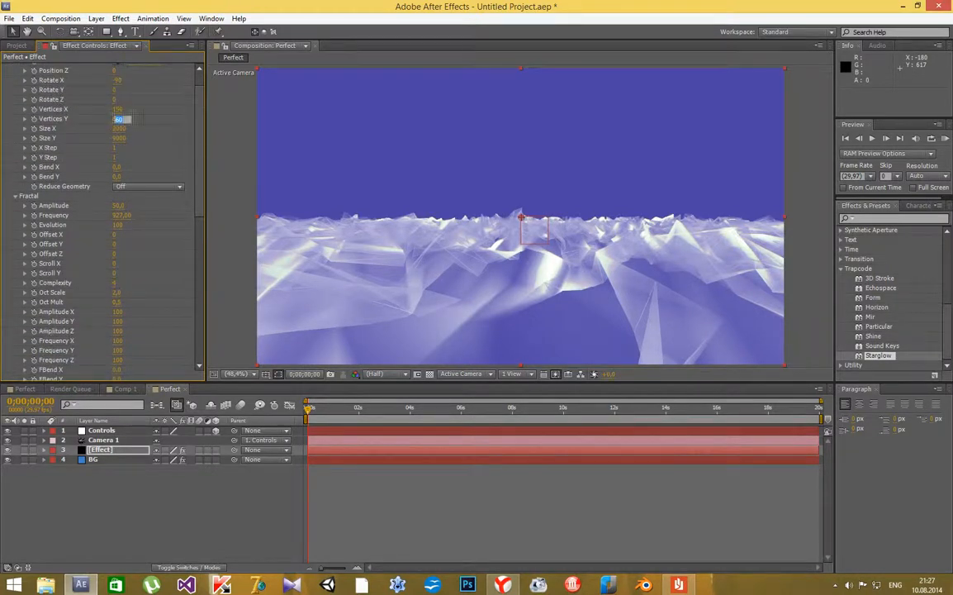
pyautogui.write('150')
pyautogui.press('Return')
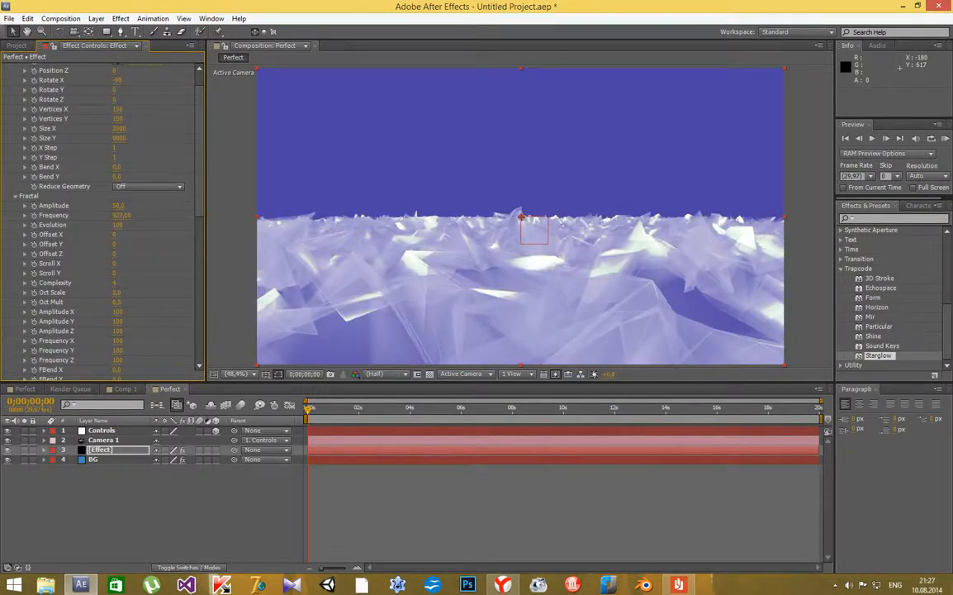
pyautogui.scroll(-2, 331, 251)
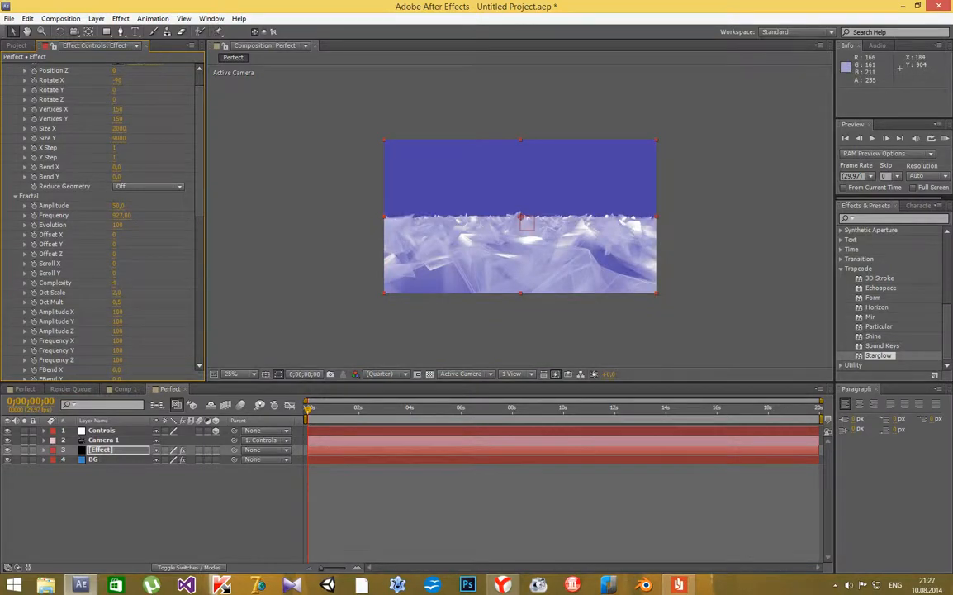
# Look through the effect categories in the effects library and collapse the Trapcode group
pyautogui.scroll(2, 520, 216)
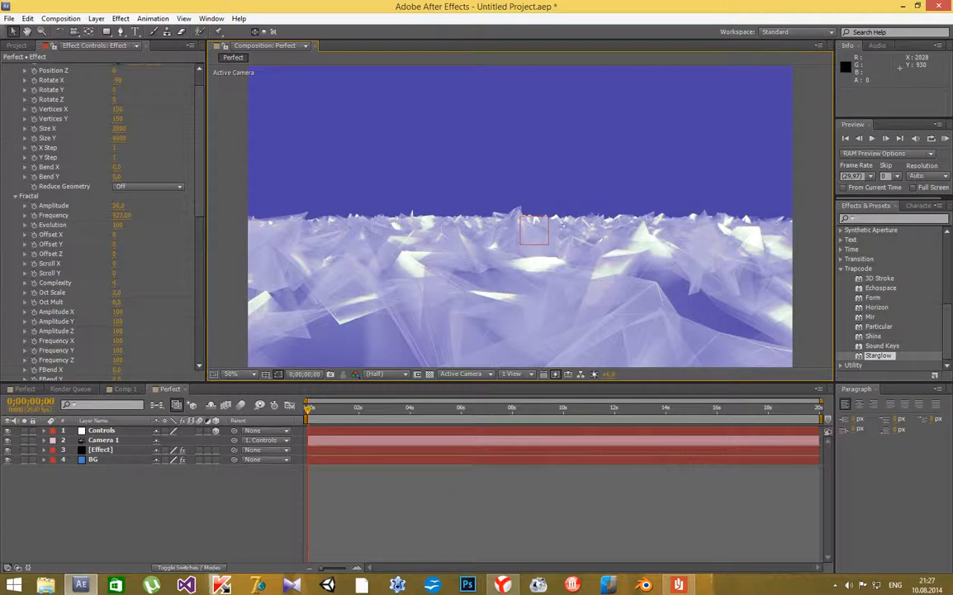
pyautogui.scroll(4, 892, 298)
pyautogui.click(861, 218)
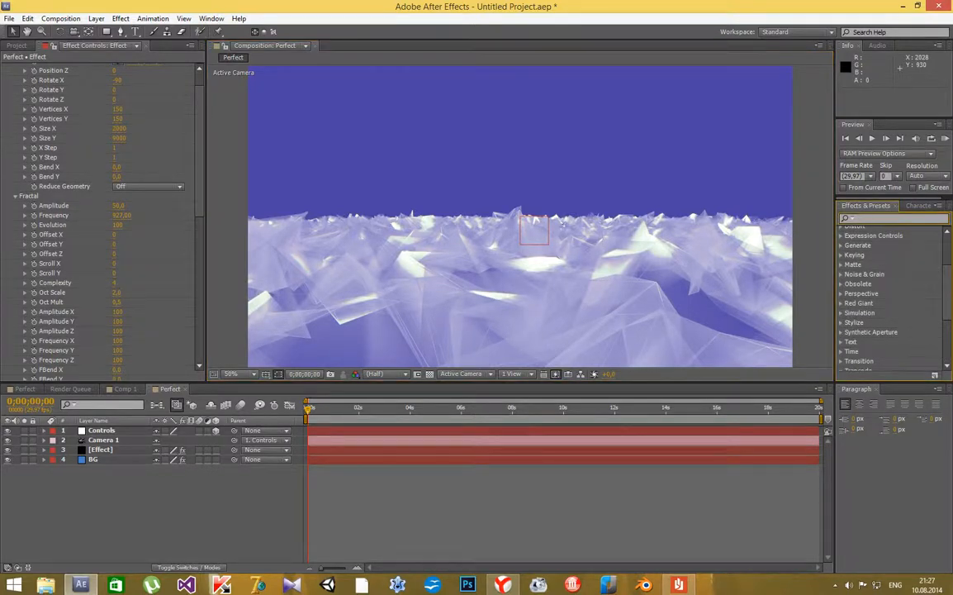
pyautogui.scroll(-1, 892, 297)
pyautogui.click(841, 344)
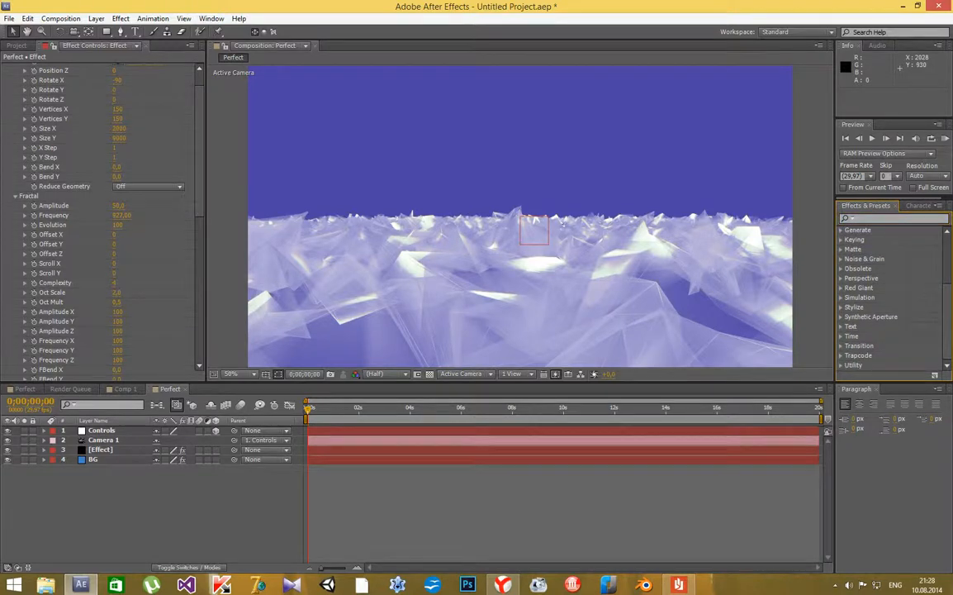
pyautogui.scroll(1, 891, 297)
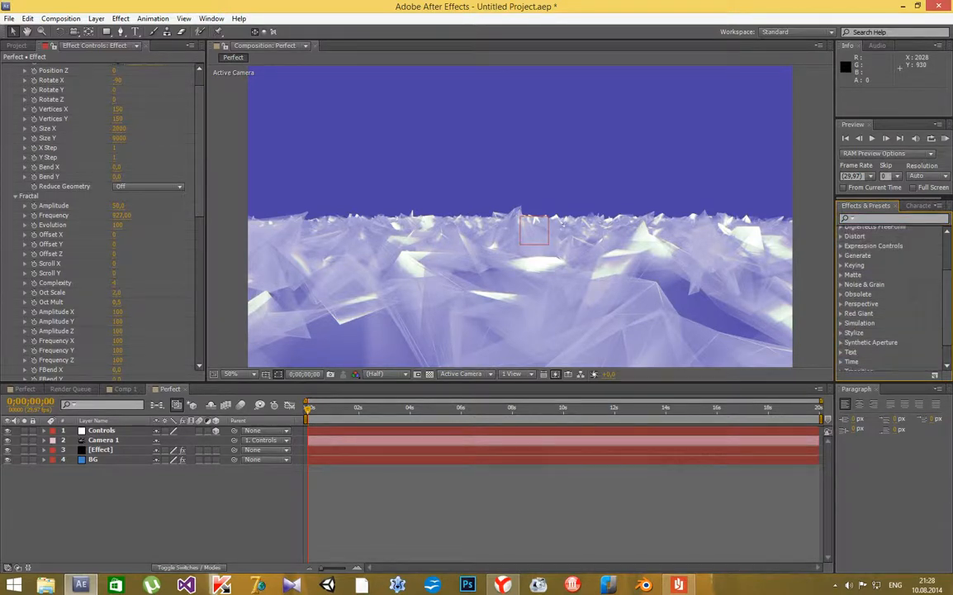
pyautogui.scroll(2, 892, 297)
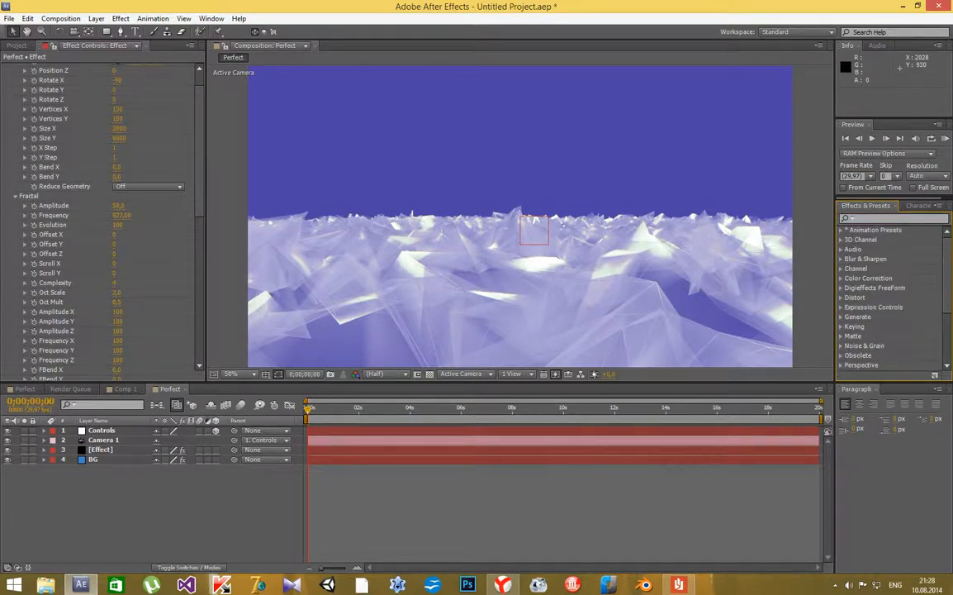
pyautogui.scroll(-4, 892, 297)
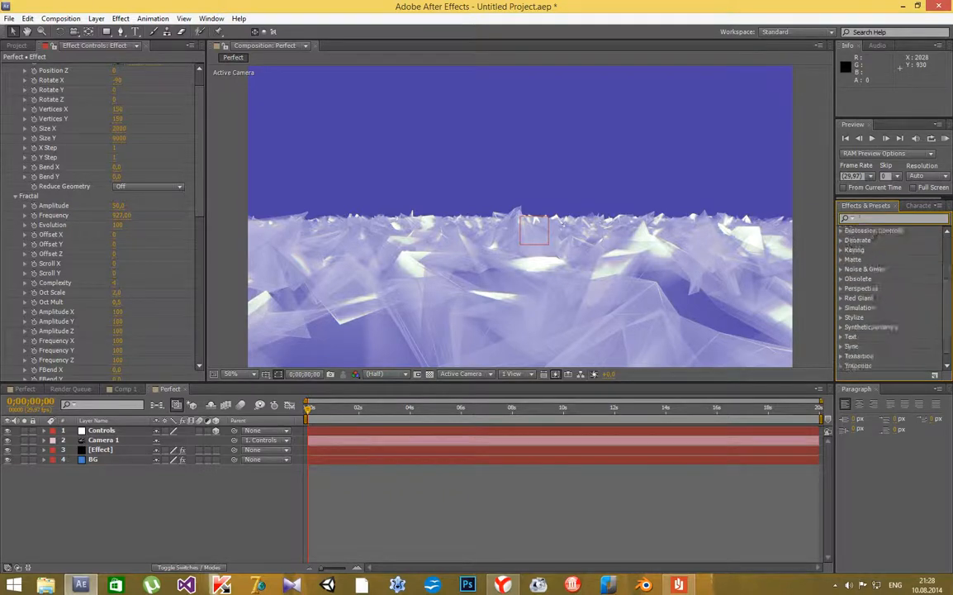
pyautogui.scroll(-1, 892, 298)
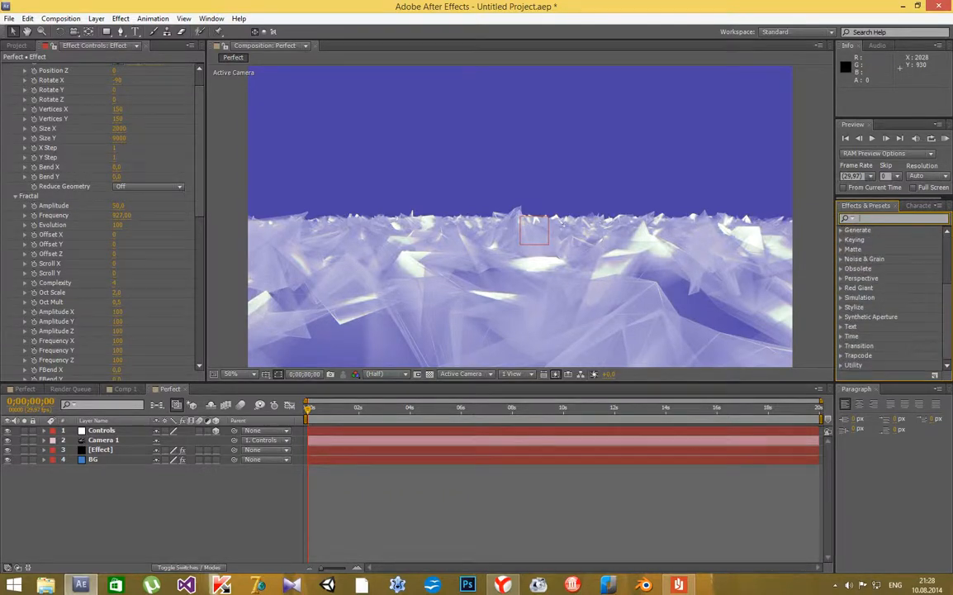
# Search the effects library for "gen" and clear the search
pyautogui.write('ge')
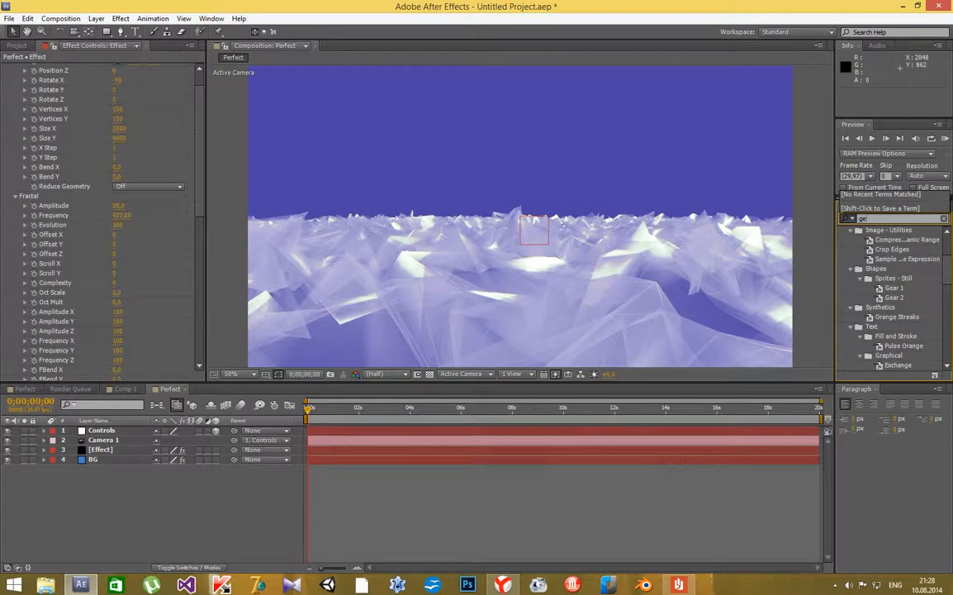
pyautogui.write('n')
pyautogui.press('Return')
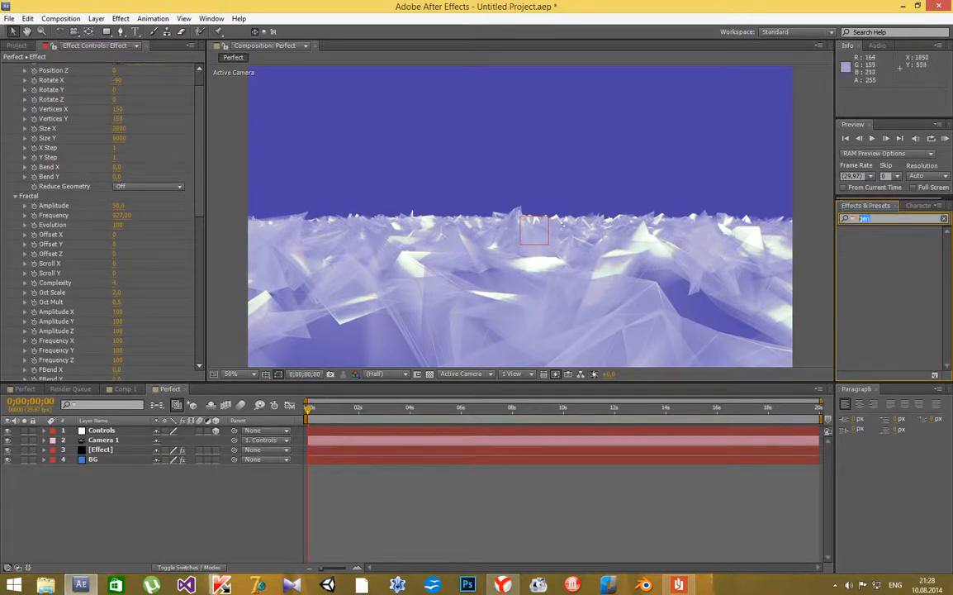
pyautogui.press('BackSpace')
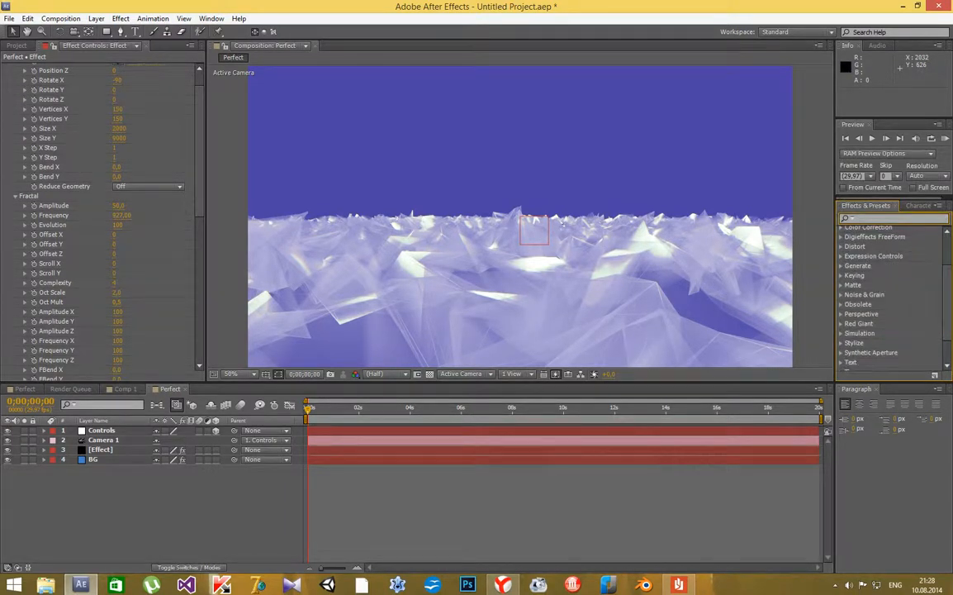
# Apply CC Light Burst 2.5 from the Generate effects to the landscape in the composition
pyautogui.click(840, 265)
pyautogui.scroll(-1, 891, 297)
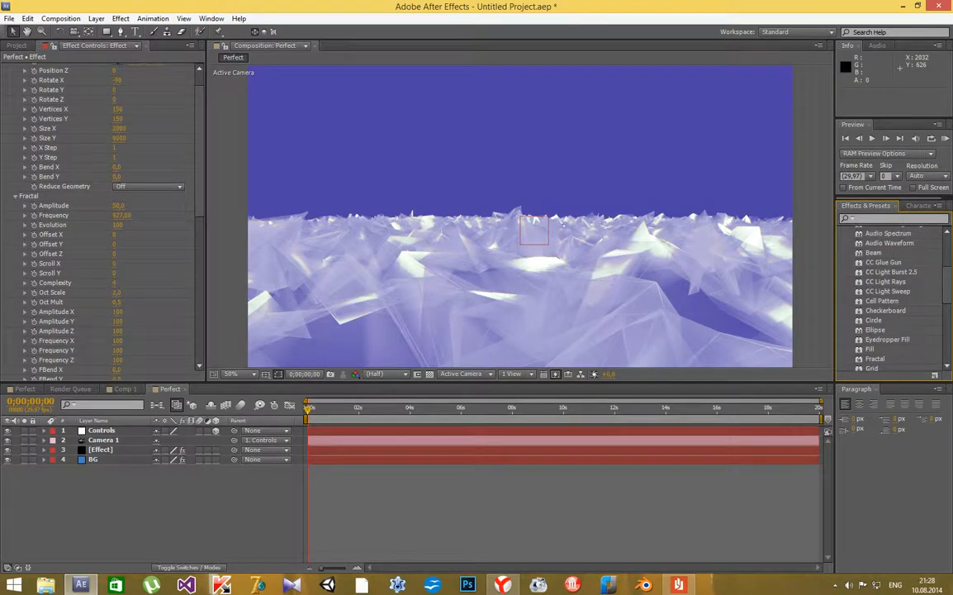
pyautogui.moveTo(899, 272); pyautogui.dragTo(518, 215)
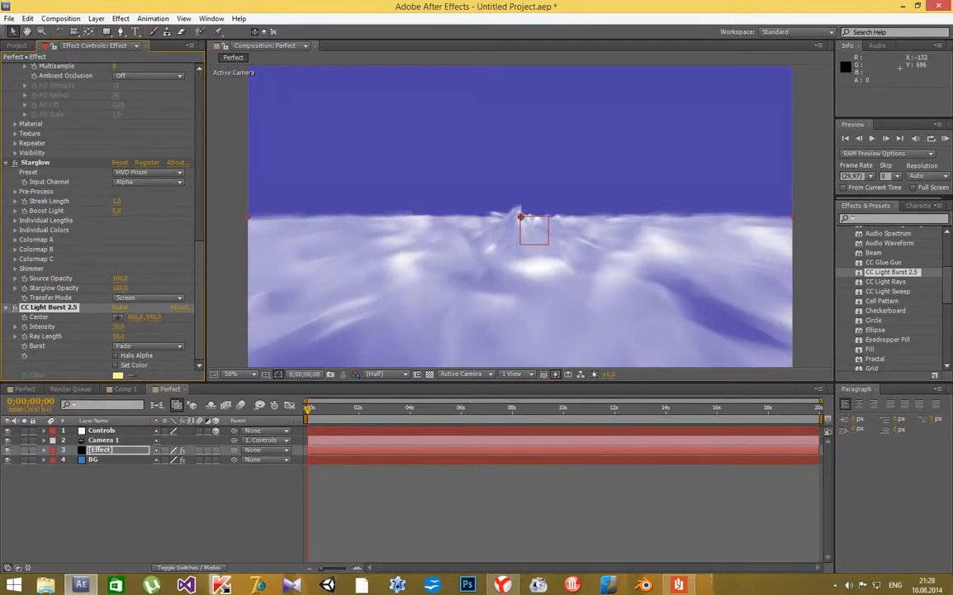
# Set the CC Light Burst 2.5 Intensity to 0.7 and its Ray Length to 8
pyautogui.click(119, 326)
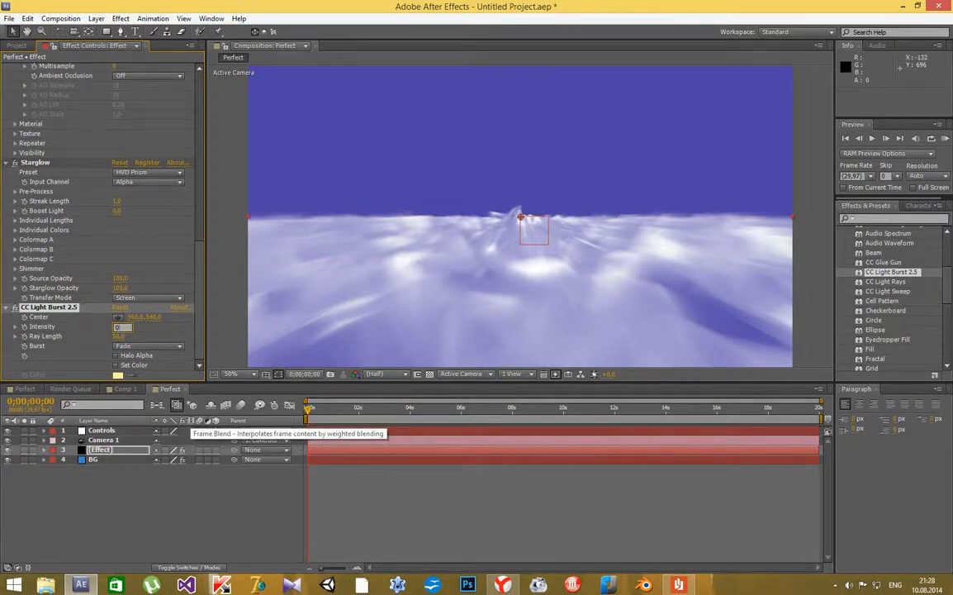
pyautogui.write('0,7')
pyautogui.press('Return')
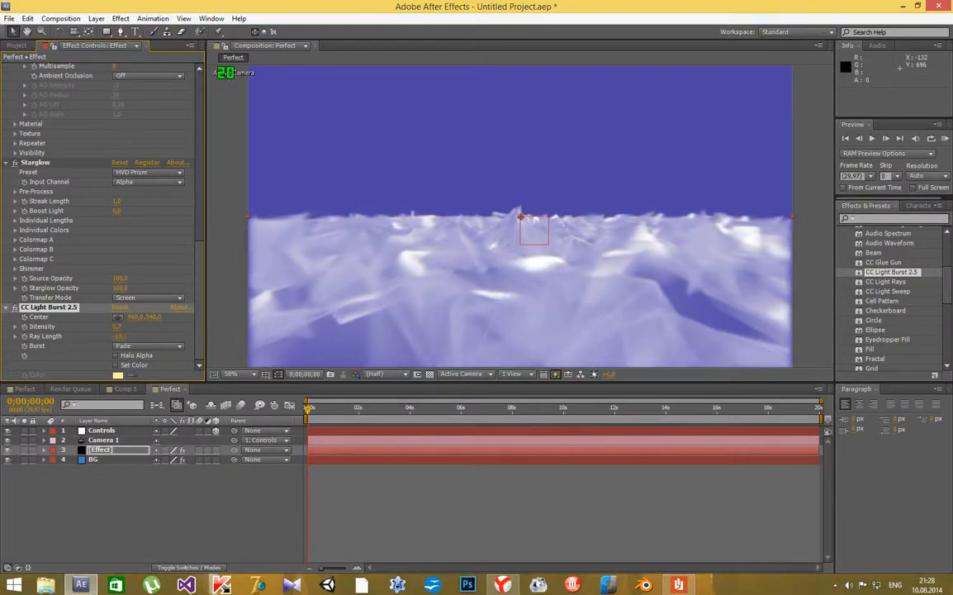
pyautogui.moveTo(117, 336); pyautogui.dragTo(135, 336)
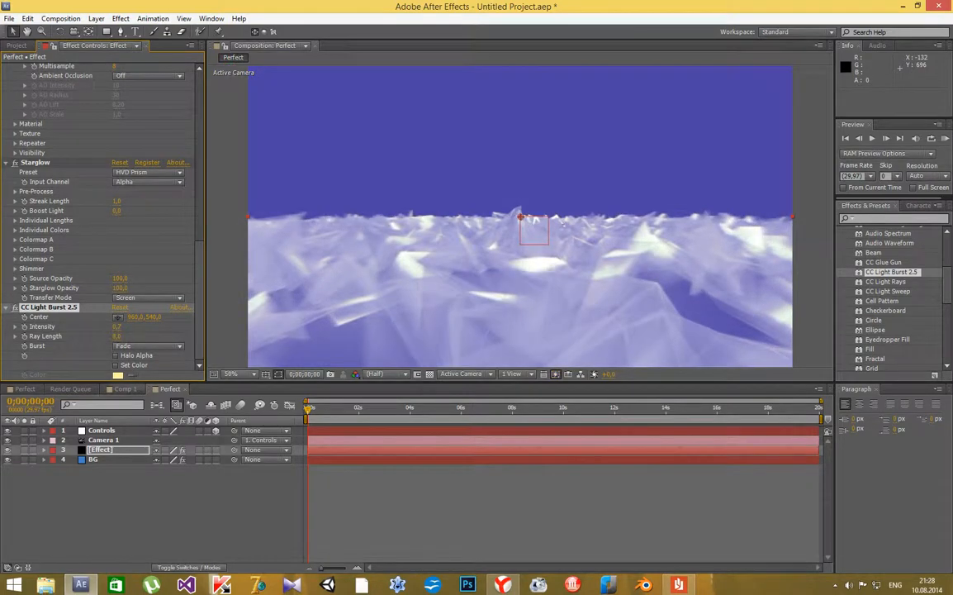
# Try the Straight burst type for CC Light Burst 2.5, and switch it to Center
pyautogui.click(147, 345)
pyautogui.click(137, 324)
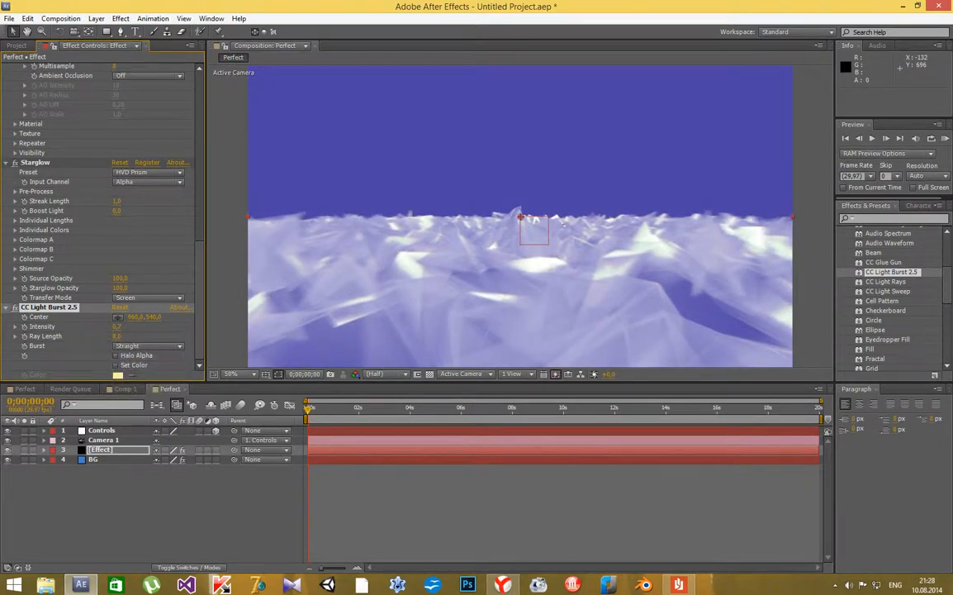
pyautogui.click(147, 345)
pyautogui.click(132, 348)
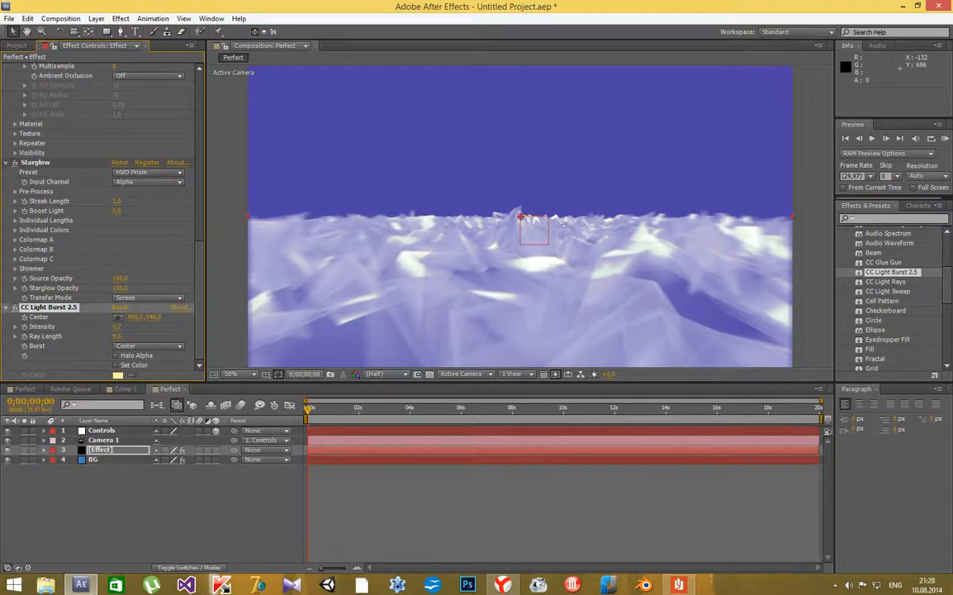
# Try CC Light Burst 2.5 Intensity values of 50 and 80
pyautogui.click(118, 326)
pyautogui.write('50')
pyautogui.press('Return')
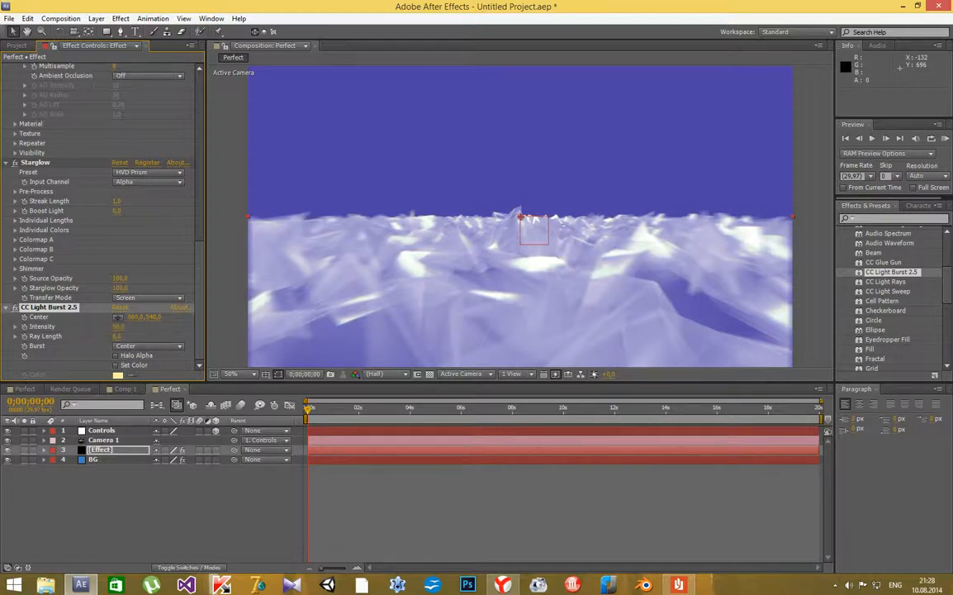
pyautogui.click(118, 326)
pyautogui.write('80')
pyautogui.press('Return')
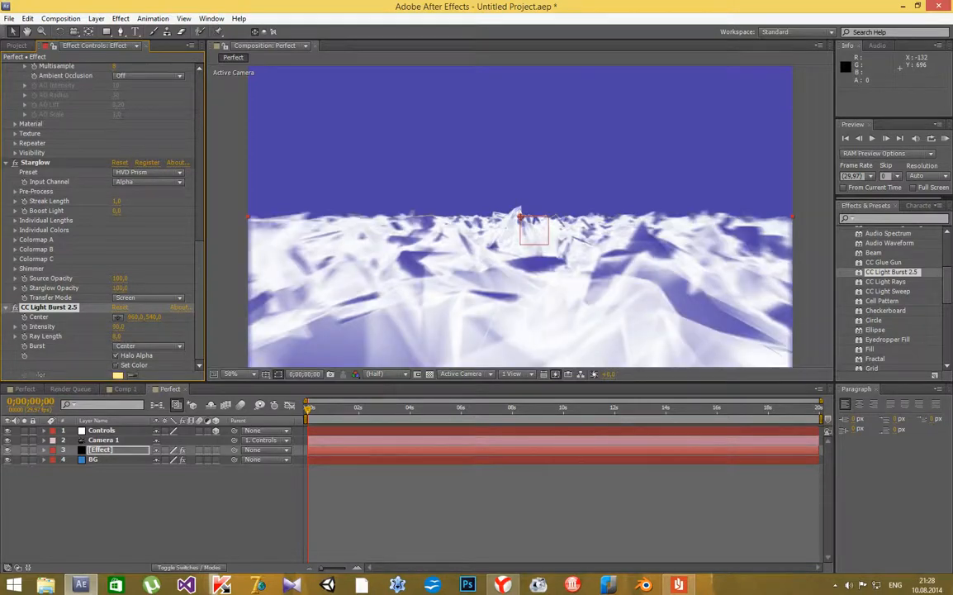
# Enable Halo Alpha and Set Color for CC Light Burst 2.5, with the blue 0762E9 as its color
pyautogui.click(116, 364)
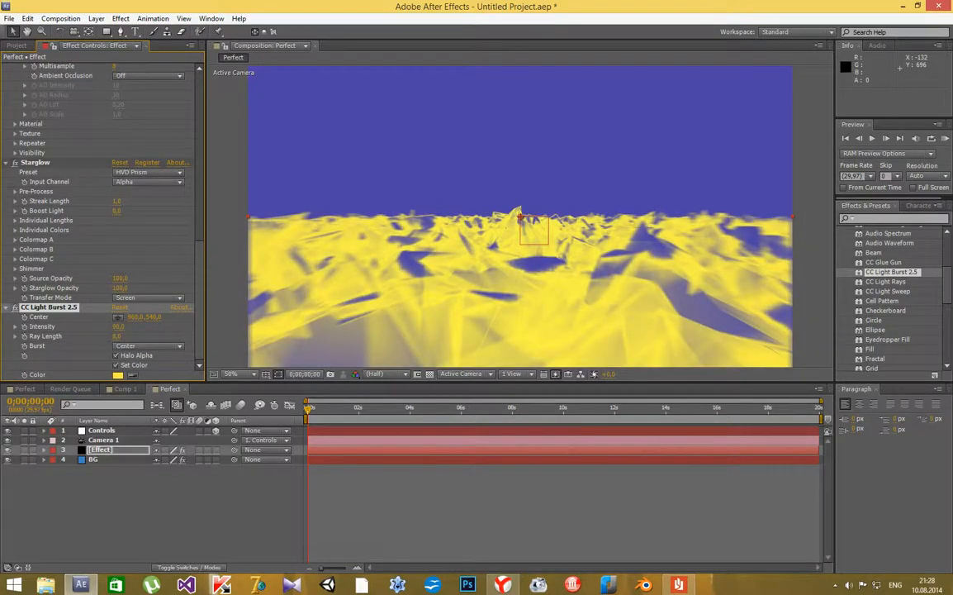
pyautogui.click(118, 374)
pyautogui.moveTo(504, 343)
pyautogui.mouseDown()
pyautogui.moveTo(505, 281)
pyautogui.moveTo(504, 349)
pyautogui.mouseUp()
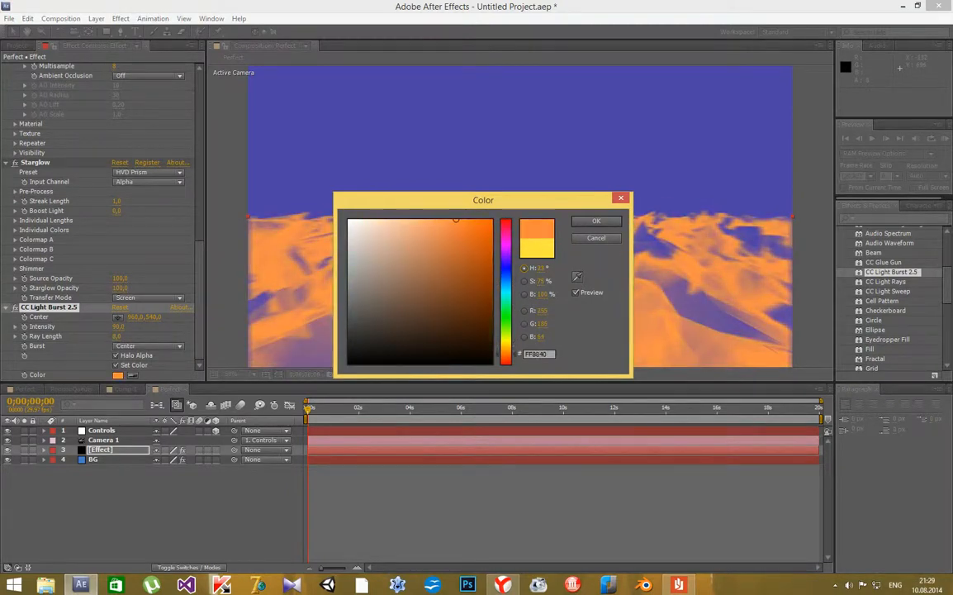
pyautogui.moveTo(455, 220)
pyautogui.mouseDown()
pyautogui.moveTo(365, 246)
pyautogui.moveTo(348, 220)
pyautogui.moveTo(389, 251)
pyautogui.moveTo(378, 296)
pyautogui.mouseUp()
pyautogui.moveTo(505, 268)
pyautogui.mouseDown()
pyautogui.moveTo(506, 286)
pyautogui.moveTo(479, 251)
pyautogui.moveTo(488, 231)
pyautogui.mouseUp()
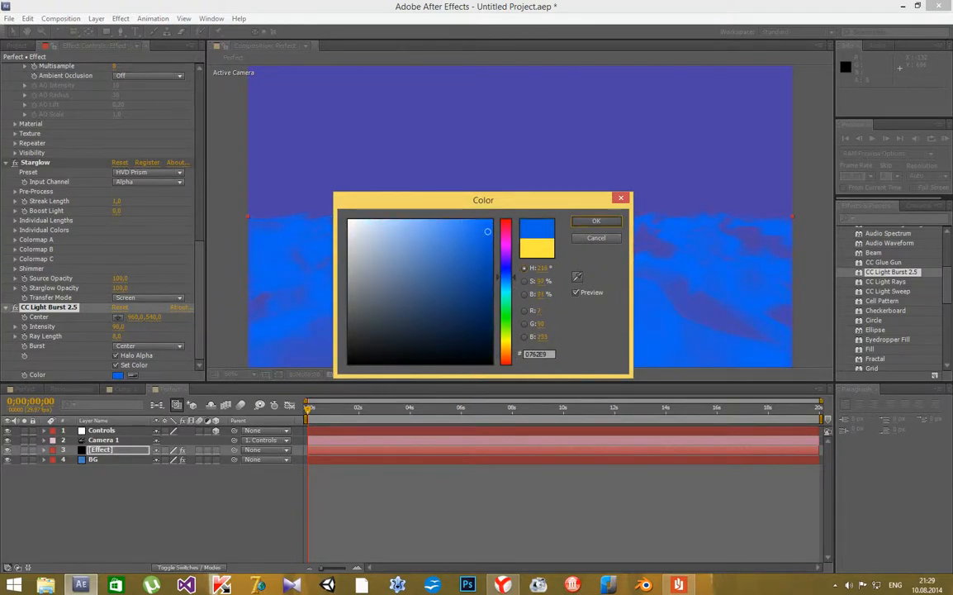
pyautogui.click(595, 220)
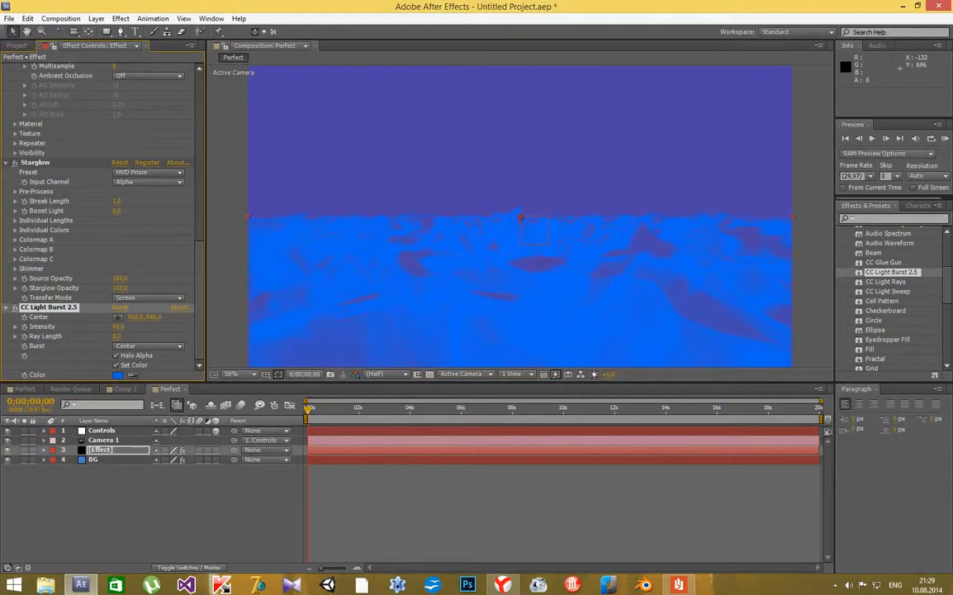
# Change the CC Light Burst 2.5 burst type to Straight and raise its Intensity to about 8070
pyautogui.click(148, 345)
pyautogui.click(133, 358)
pyautogui.moveTo(123, 327); pyautogui.dragTo(206, 327)
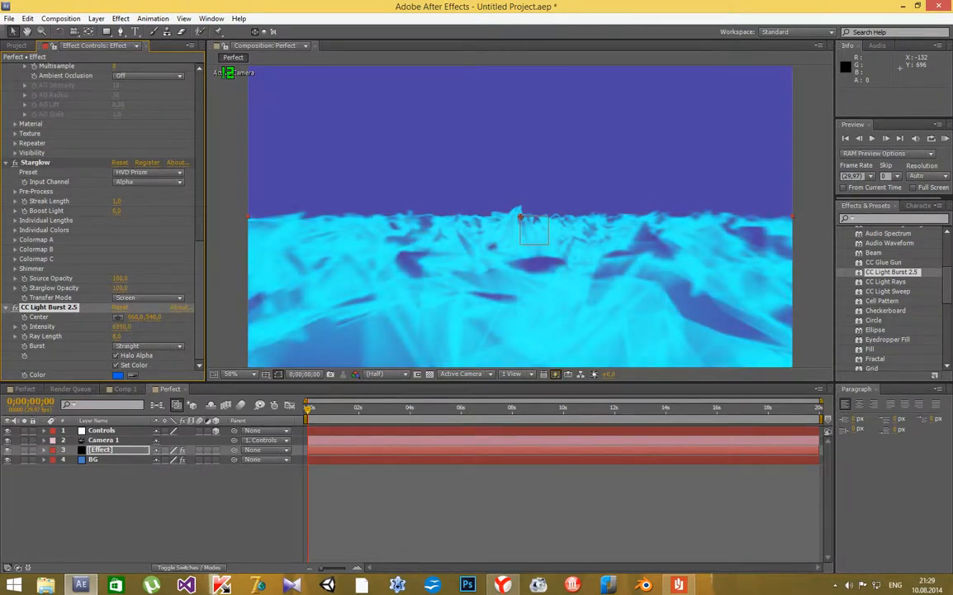
pyautogui.moveTo(361, 328); pyautogui.dragTo(577, 334)
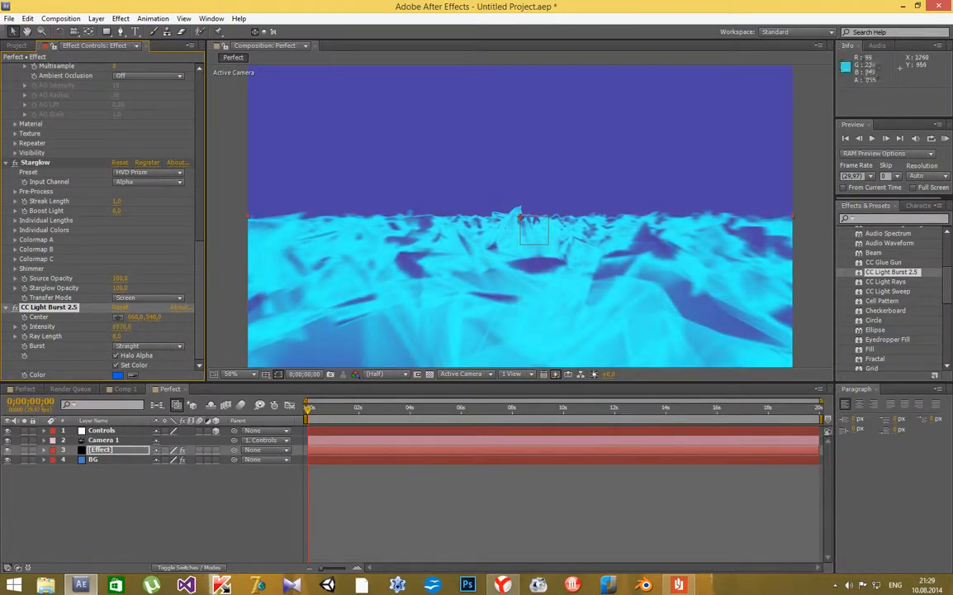
# Apply the Vegas effect from the Generate effects to the Effect layer
pyautogui.scroll(-4, 900, 297)
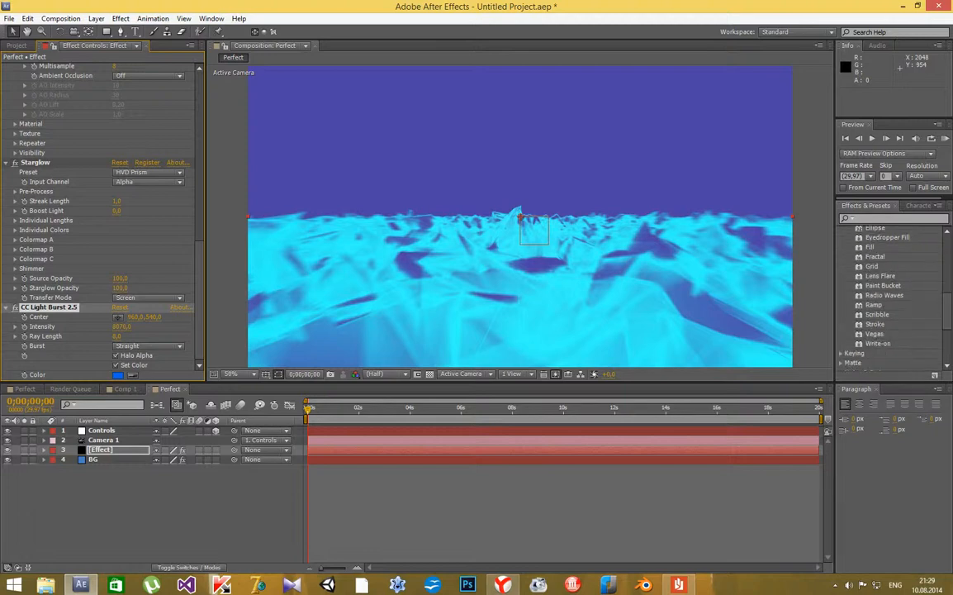
pyautogui.scroll(-2, 896, 297)
pyautogui.scroll(1, 896, 297)
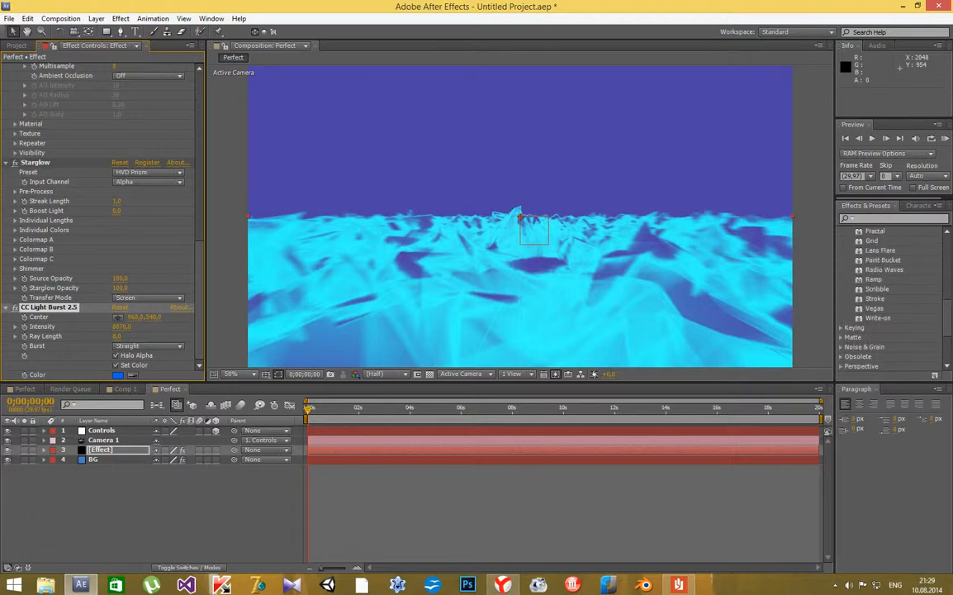
pyautogui.moveTo(875, 308); pyautogui.dragTo(731, 285)
pyautogui.moveTo(545, 263); pyautogui.dragTo(545, 263)
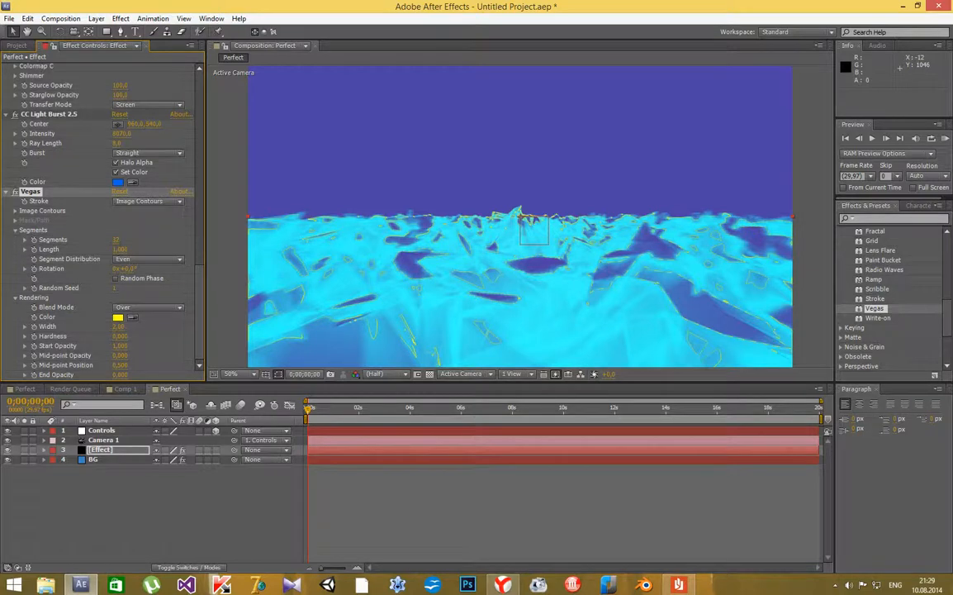
# Set the Vegas stroke color to the near-white F5F4F5
pyautogui.click(117, 316)
pyautogui.moveTo(434, 306)
pyautogui.mouseDown()
pyautogui.moveTo(405, 351)
pyautogui.moveTo(371, 335)
pyautogui.mouseUp()
pyautogui.moveTo(505, 330); pyautogui.dragTo(505, 240)
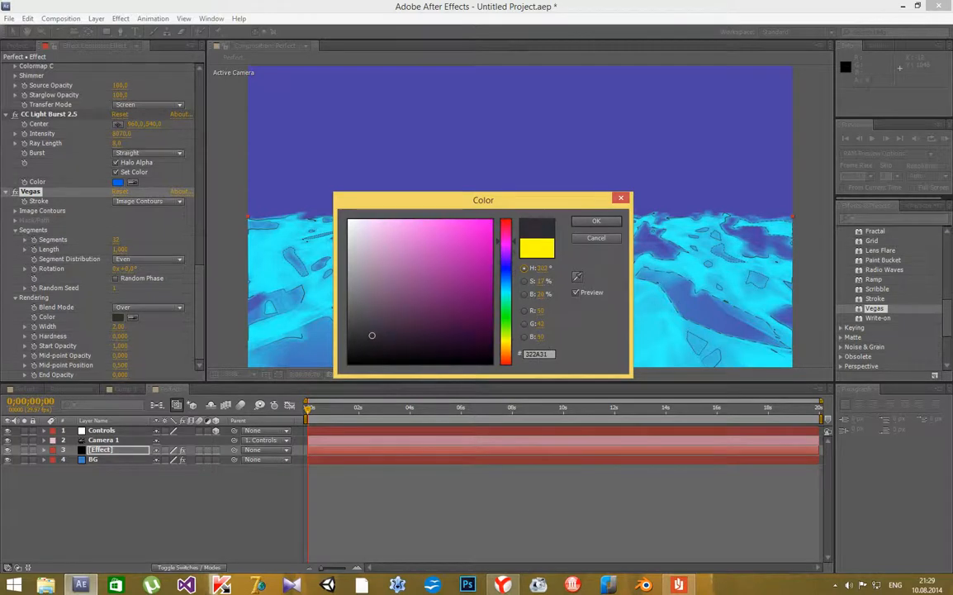
pyautogui.moveTo(367, 235); pyautogui.dragTo(349, 223)
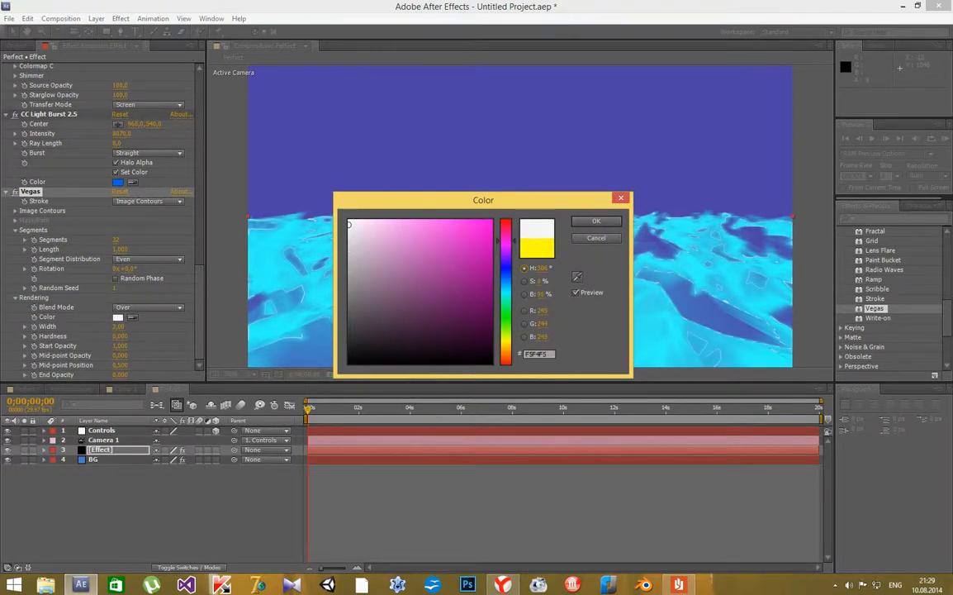
pyautogui.press('Return')
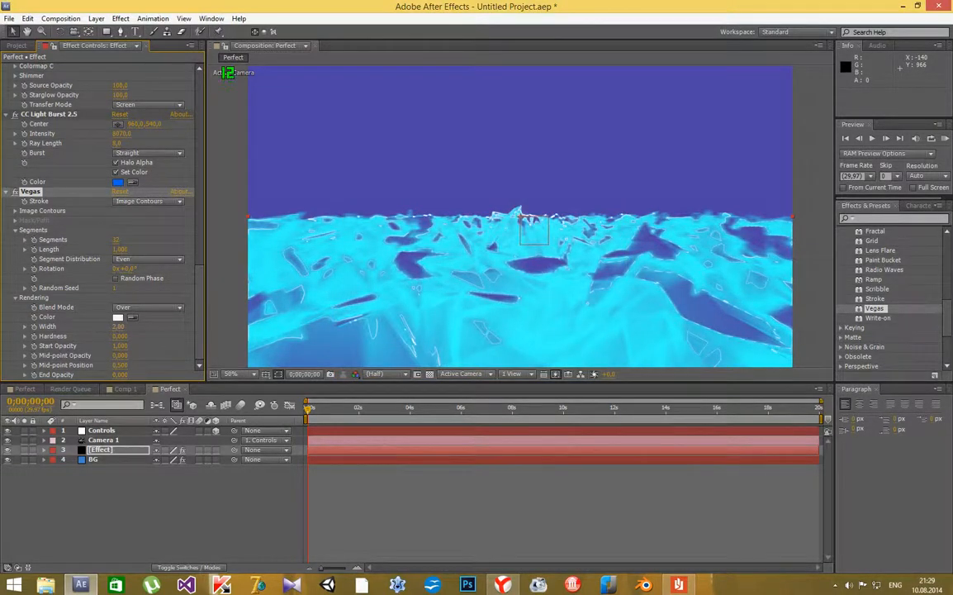
# Raise the Vegas stroke Width to about 21.6 and lower its Mid-point Opacity to -1
pyautogui.moveTo(118, 327)
pyautogui.mouseDown()
pyautogui.moveTo(470, 326)
pyautogui.moveTo(186, 326)
pyautogui.mouseUp()
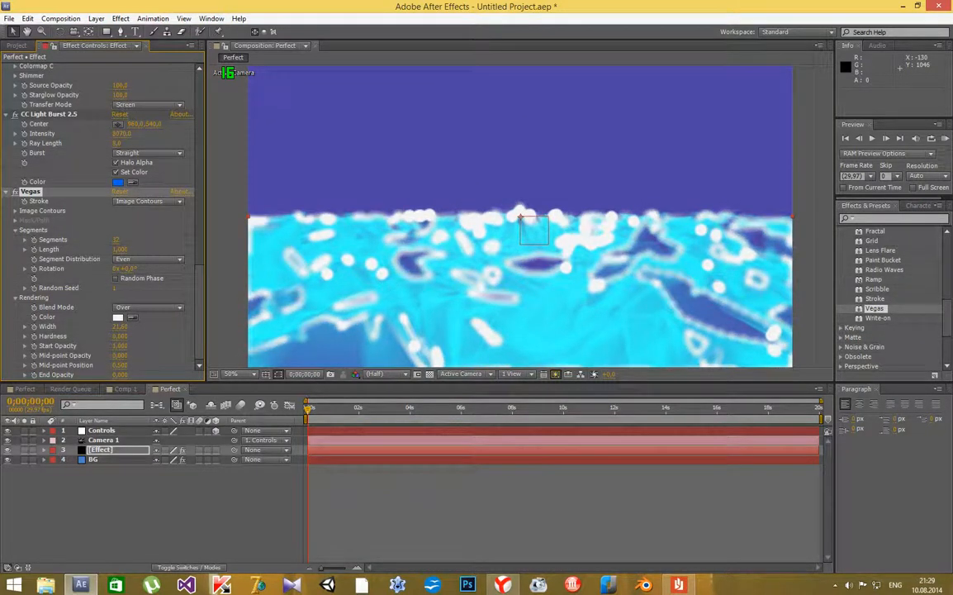
pyautogui.click(100, 449)
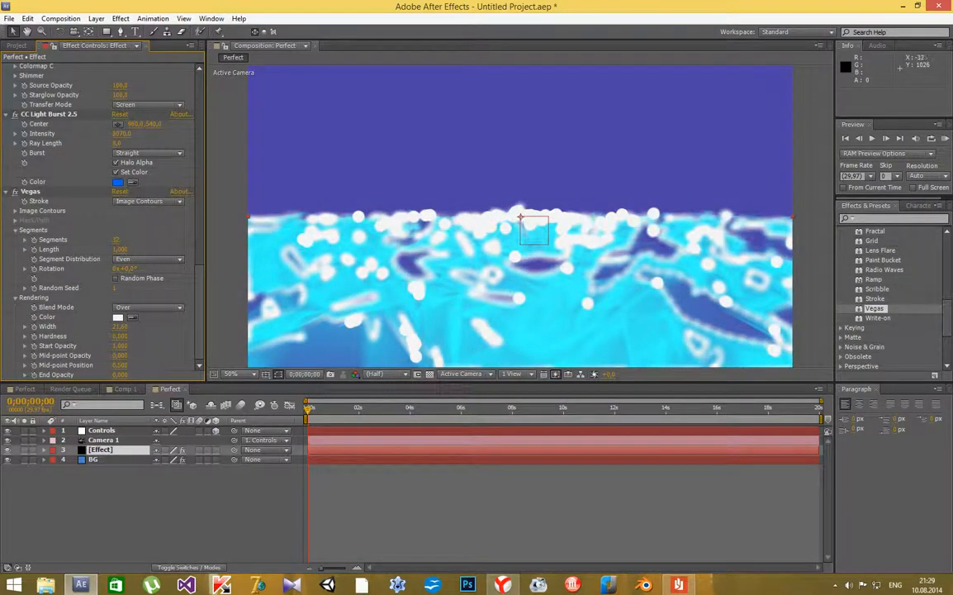
pyautogui.moveTo(120, 355); pyautogui.dragTo(54, 355)
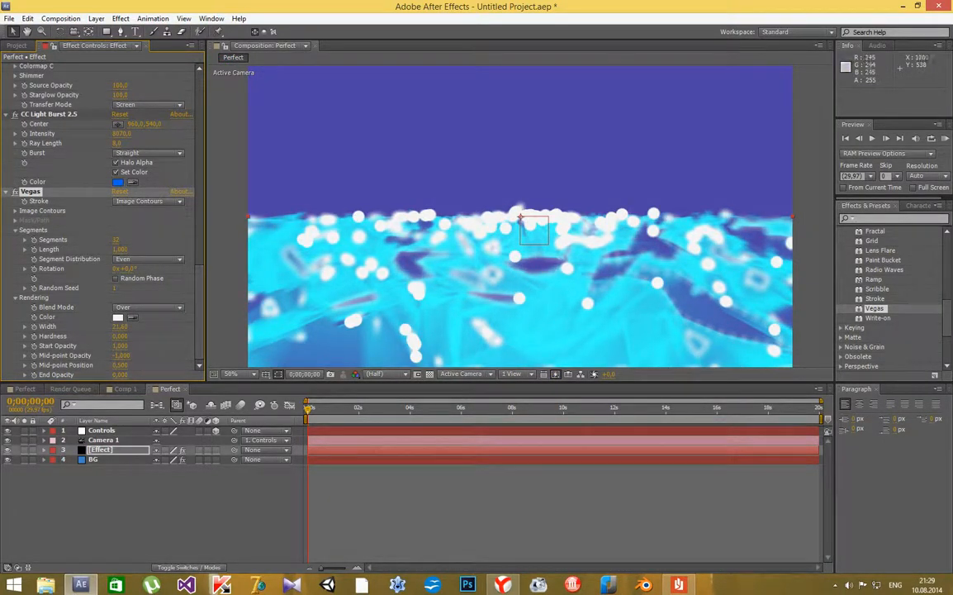
pyautogui.click(560, 216)
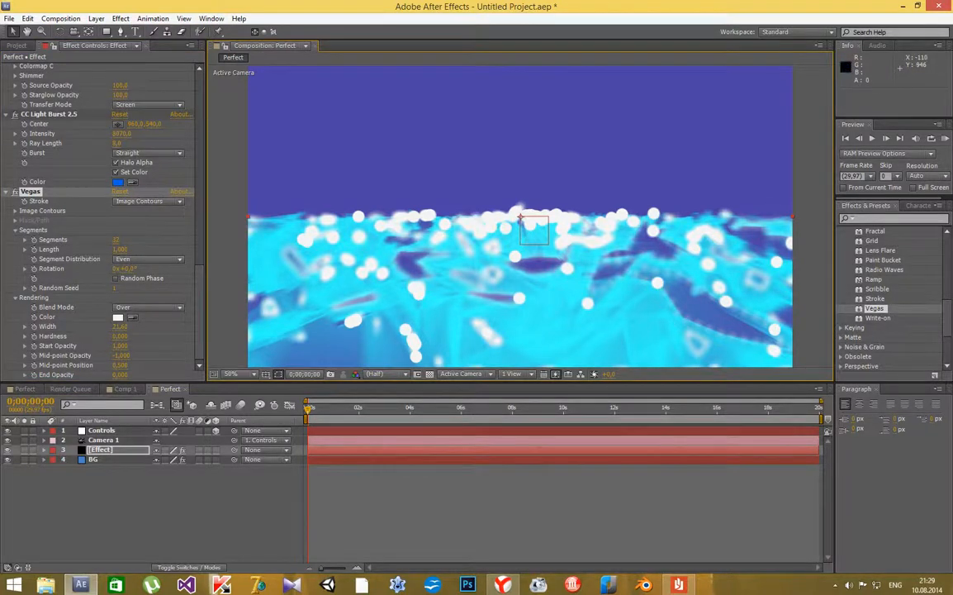
# Move the Controls null in the Perfect composition to position 960, 532.6, -1358
pyautogui.click(102, 431)
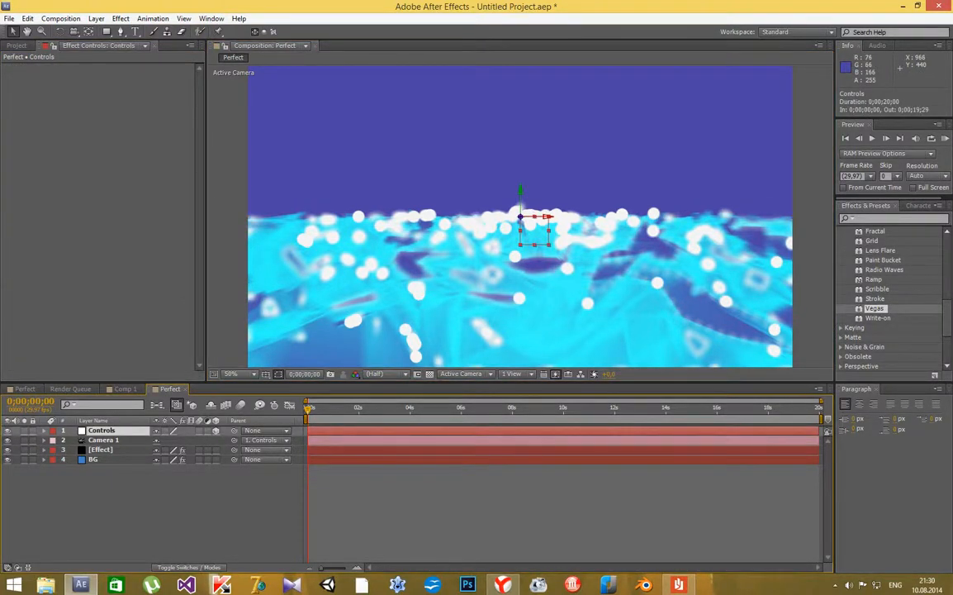
pyautogui.moveTo(520, 329)
pyautogui.mouseDown()
pyautogui.moveTo(520, 319)
pyautogui.moveTo(519, 333)
pyautogui.mouseUp()
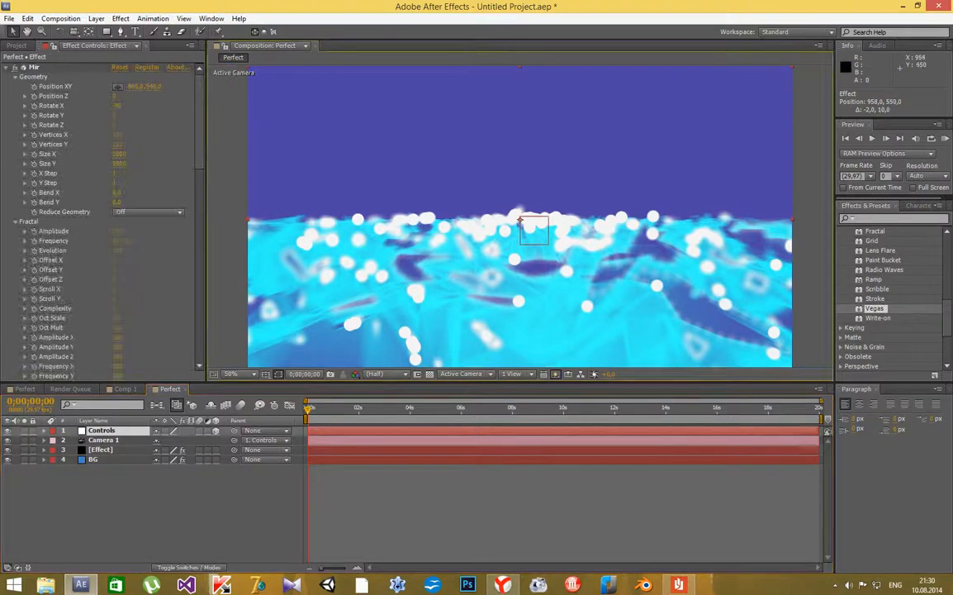
pyautogui.click(101, 430)
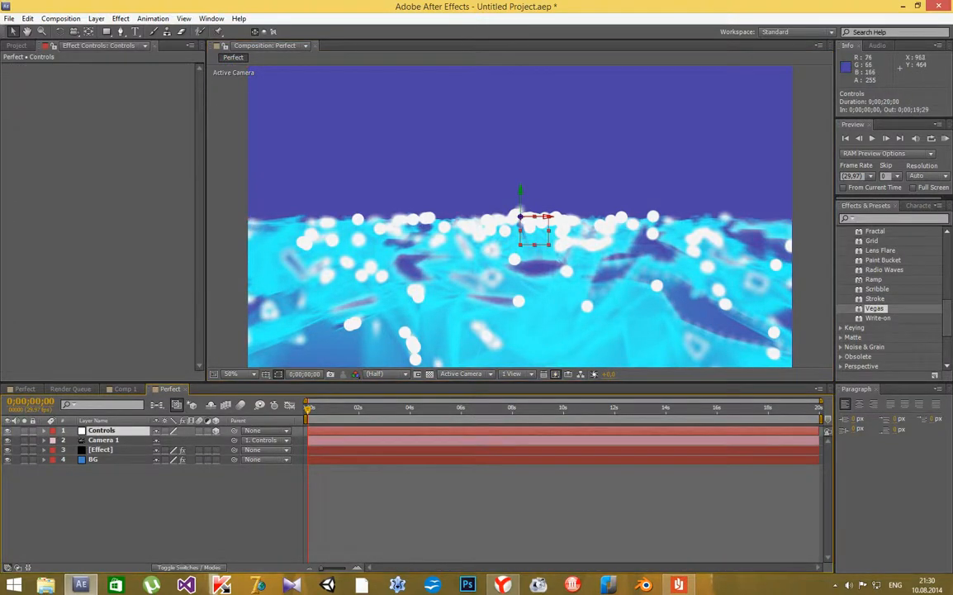
pyautogui.moveTo(521, 193); pyautogui.dragTo(550, 253)
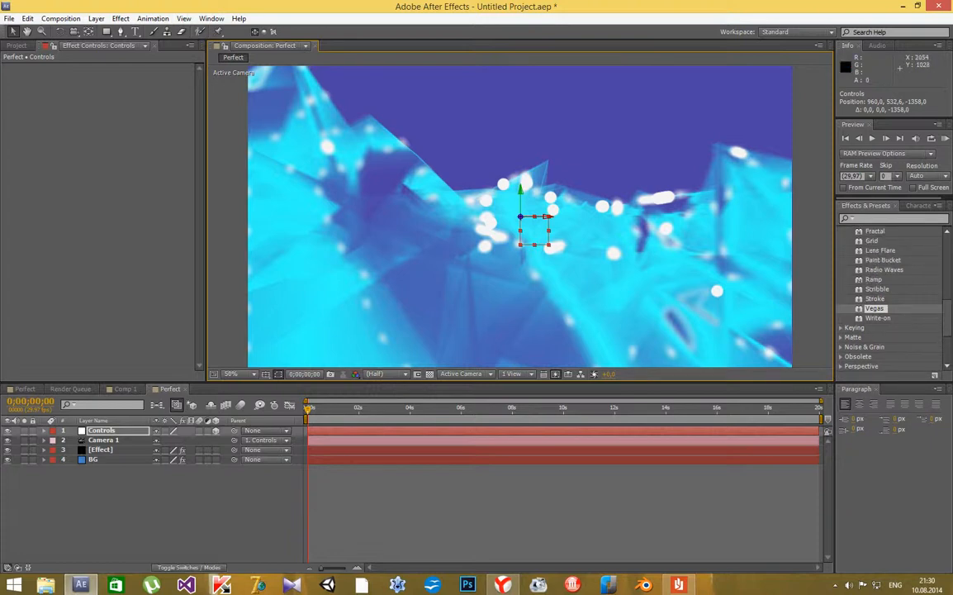
# Apply the Lens Flare effect to the Effect layer and set its Lens Type to 35mm Prime
pyautogui.moveTo(879, 250); pyautogui.dragTo(599, 101)
pyautogui.click(93, 459)
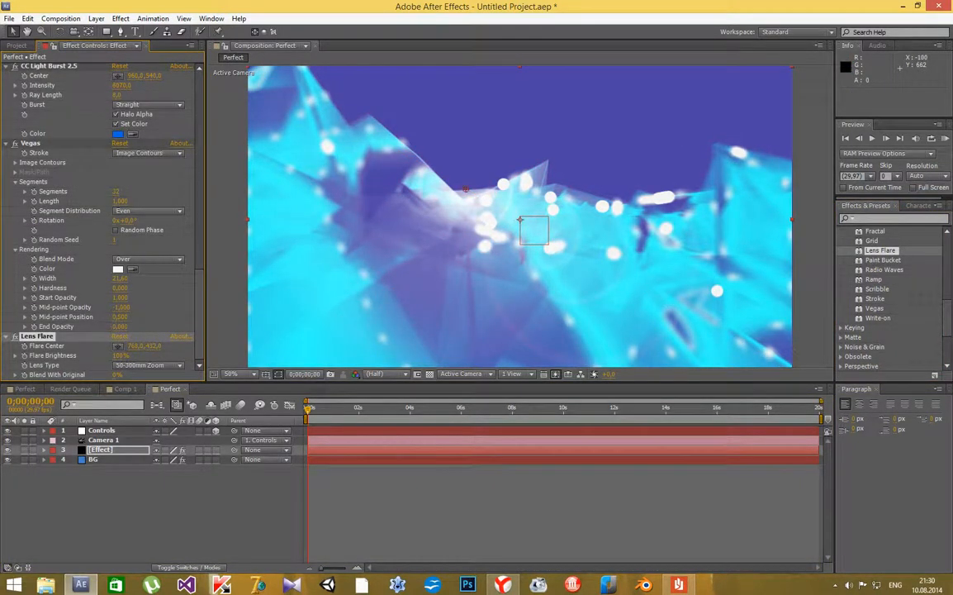
pyautogui.click(149, 364)
pyautogui.click(137, 389)
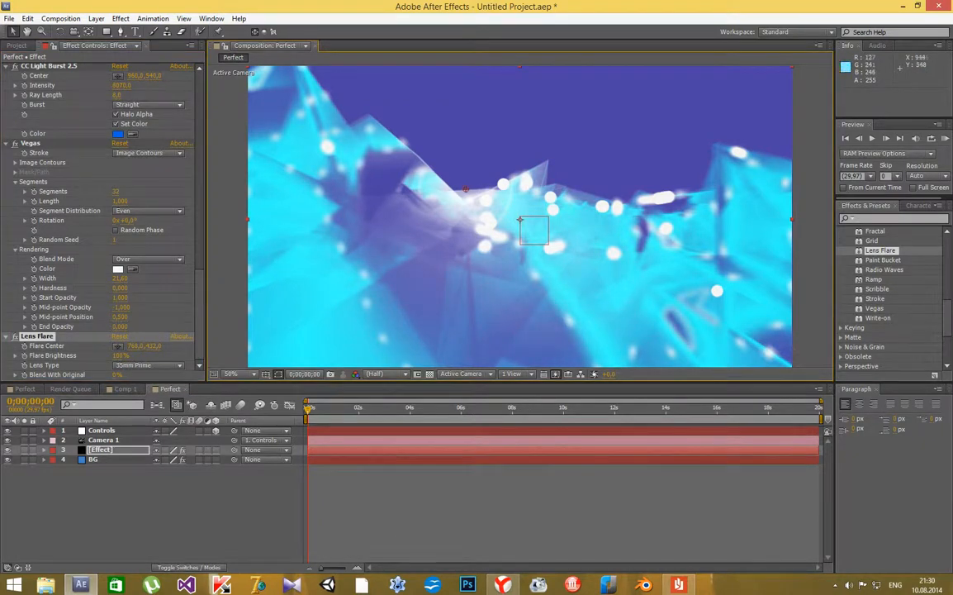
# Move the Controls null along its Y axis to position 960, 362.6, -1358
pyautogui.click(101, 430)
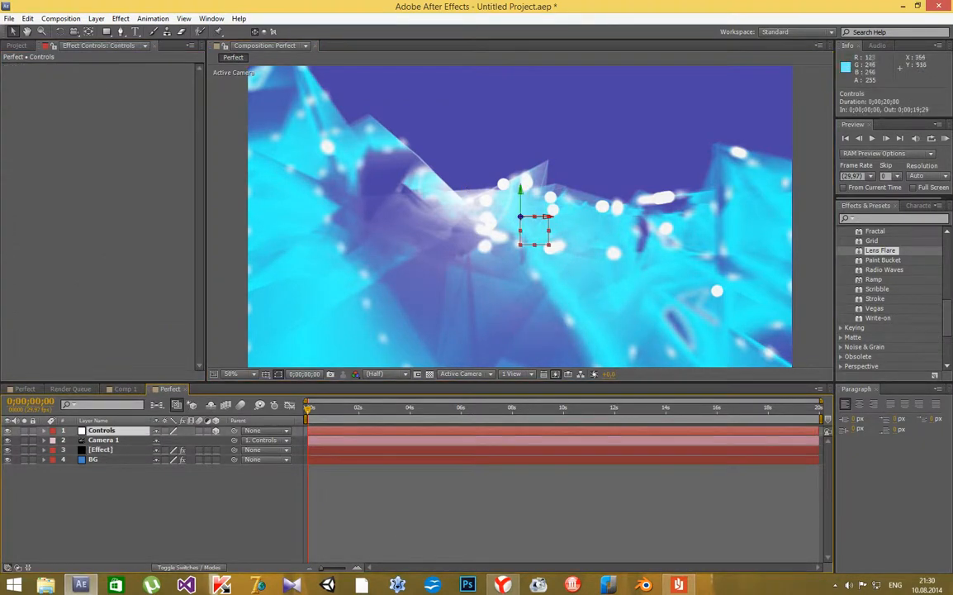
pyautogui.moveTo(519, 198); pyautogui.dragTo(522, 152)
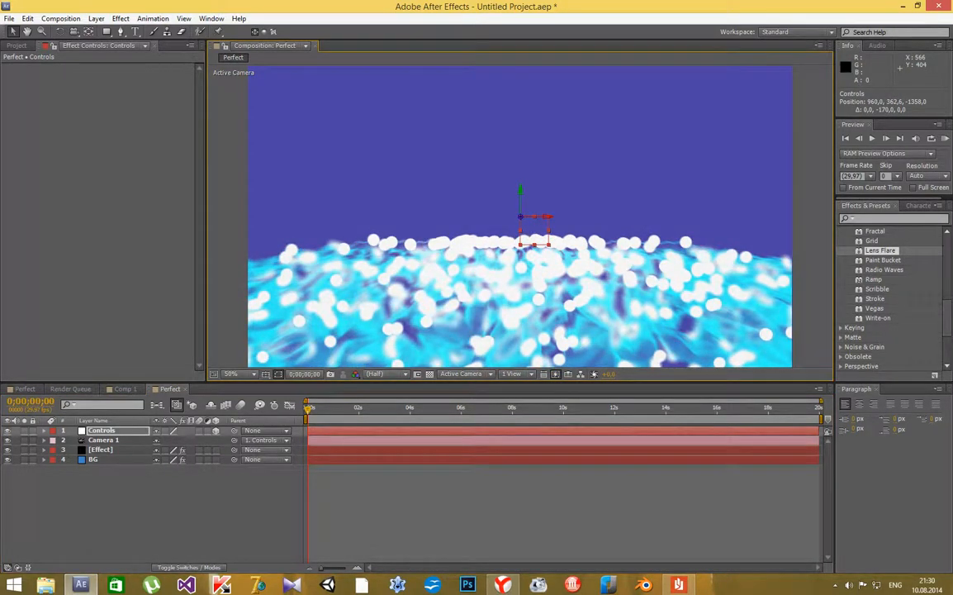
# Apply Lens Flare to the BG layer with 135% brightness and its Flare Center at about 1901, 42
pyautogui.click(93, 459)
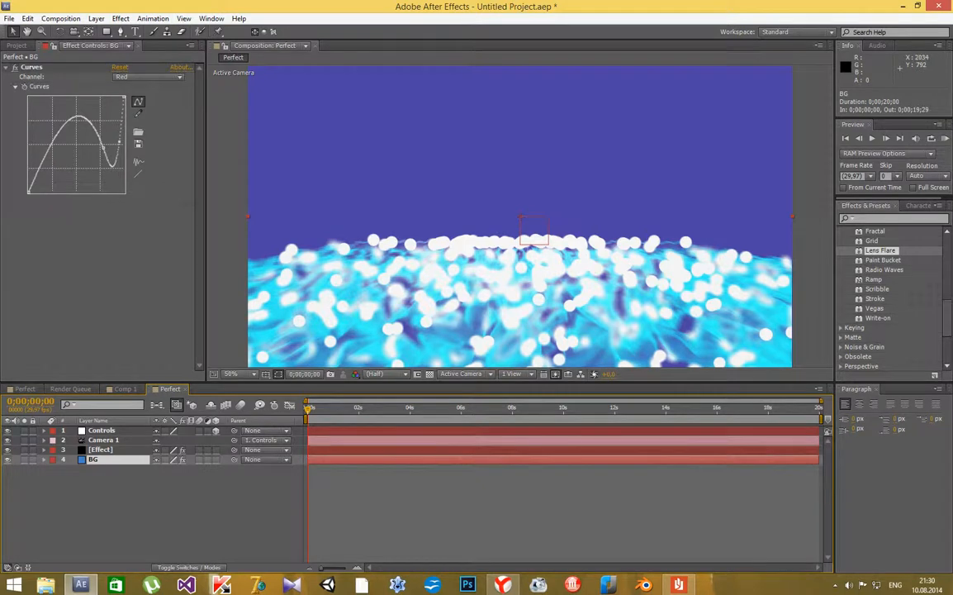
pyautogui.moveTo(881, 251); pyautogui.dragTo(59, 258)
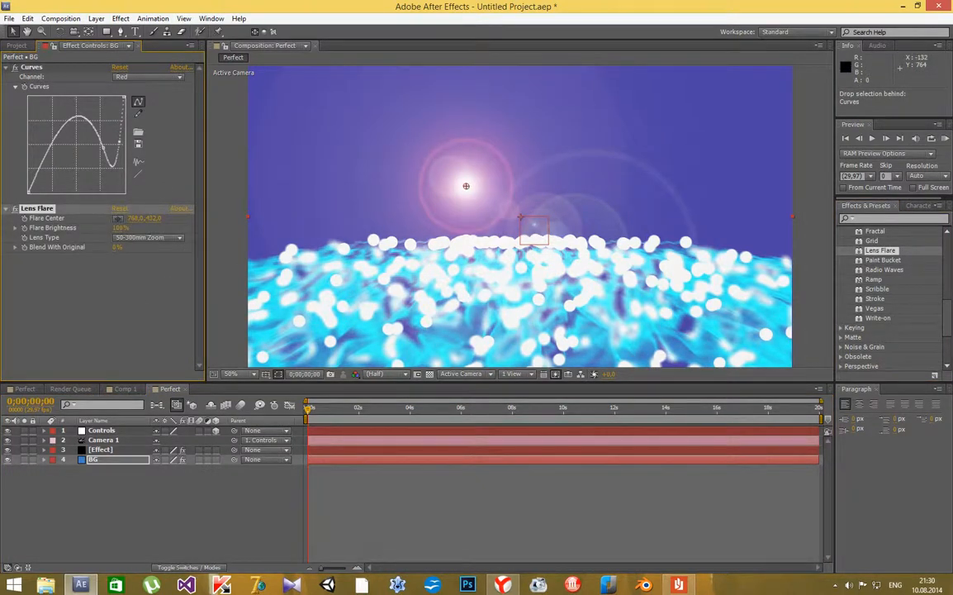
pyautogui.moveTo(120, 228); pyautogui.dragTo(813, 218)
pyautogui.moveTo(227, 73); pyautogui.dragTo(198, 73)
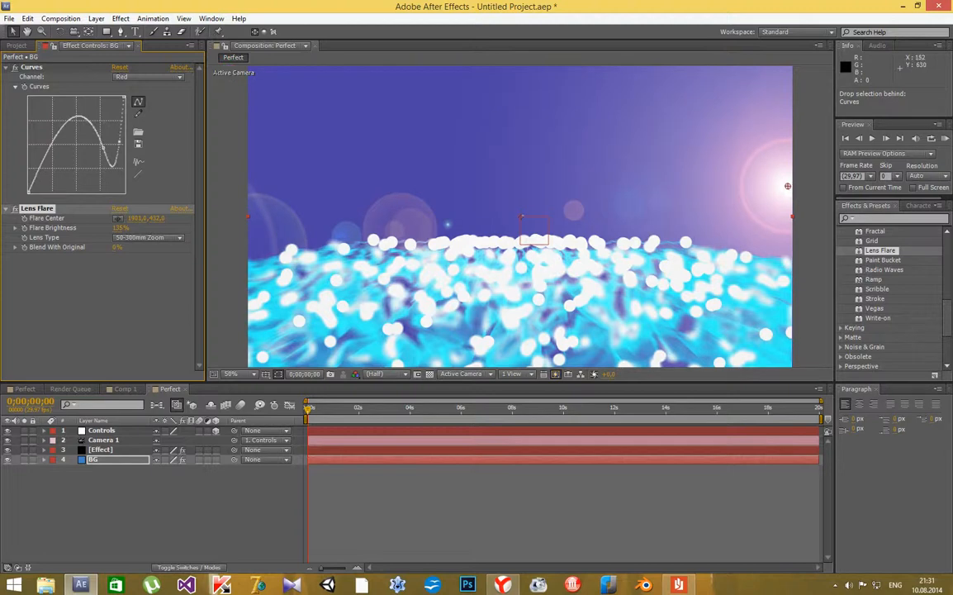
pyautogui.moveTo(155, 218); pyautogui.dragTo(4, 218)
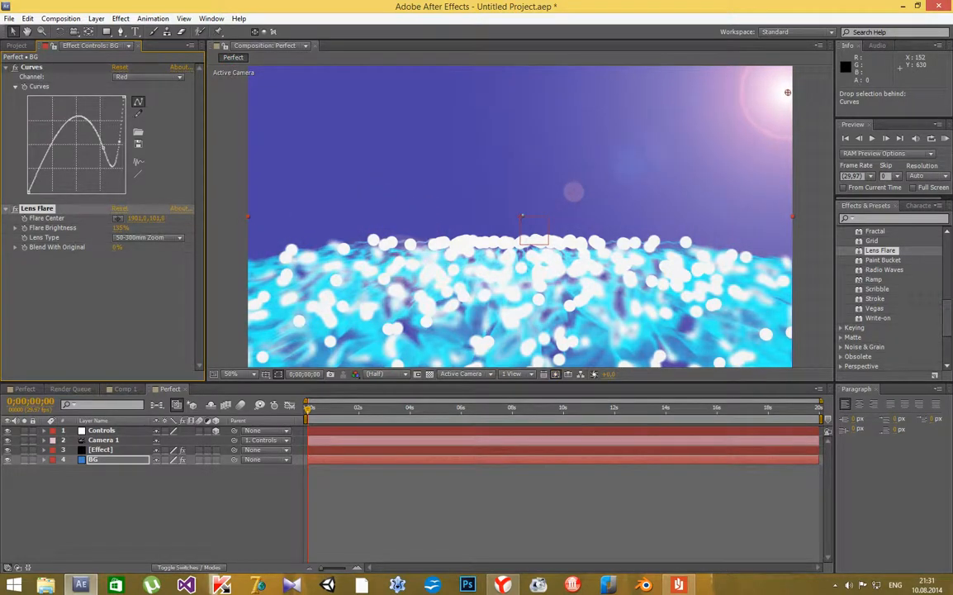
pyautogui.moveTo(156, 218); pyautogui.dragTo(106, 217)
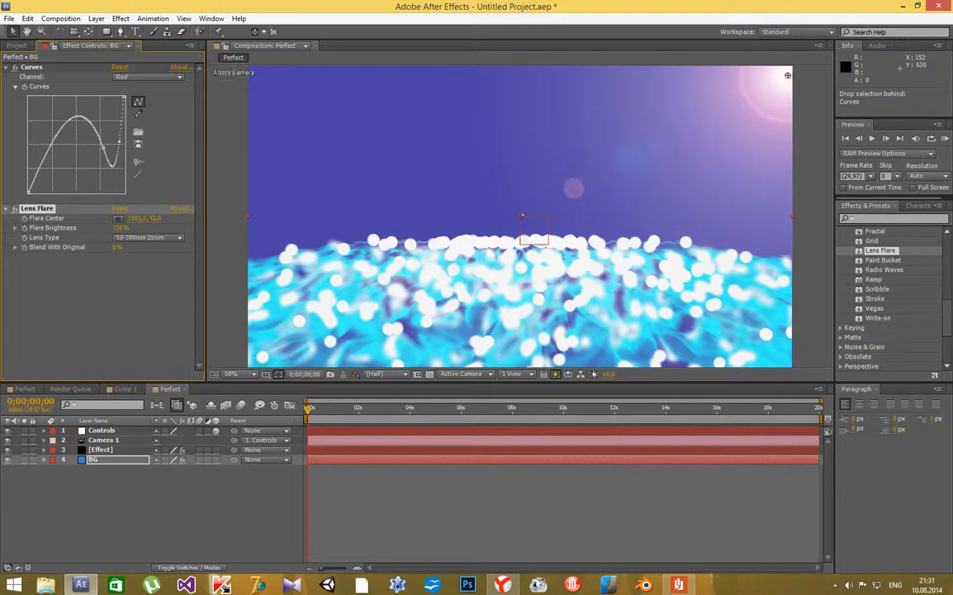
# Try the 35mm Prime lens type on the BG layer's flare and settle on 105mm Prime
pyautogui.click(148, 237)
pyautogui.click(151, 262)
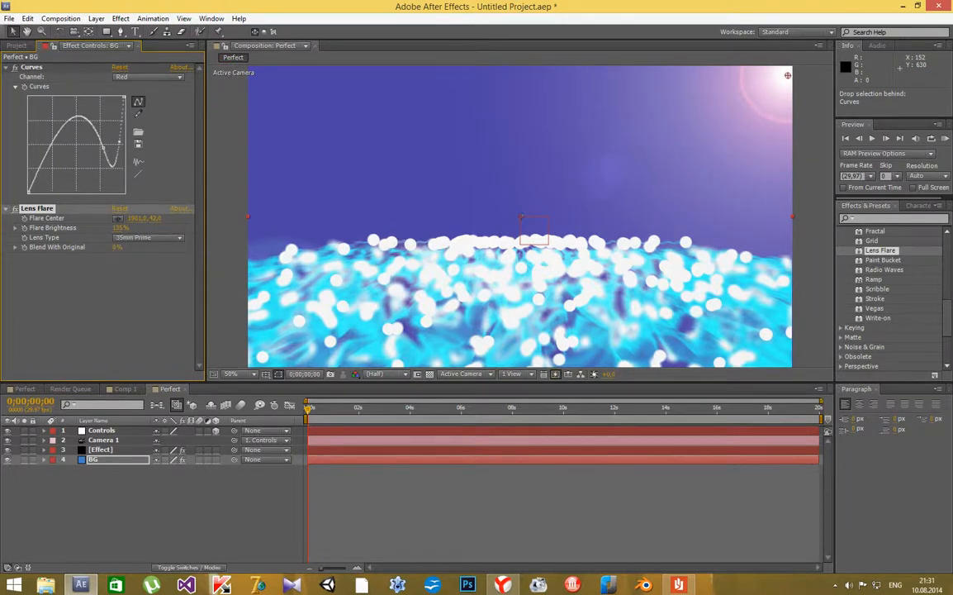
pyautogui.click(147, 237)
pyautogui.click(149, 274)
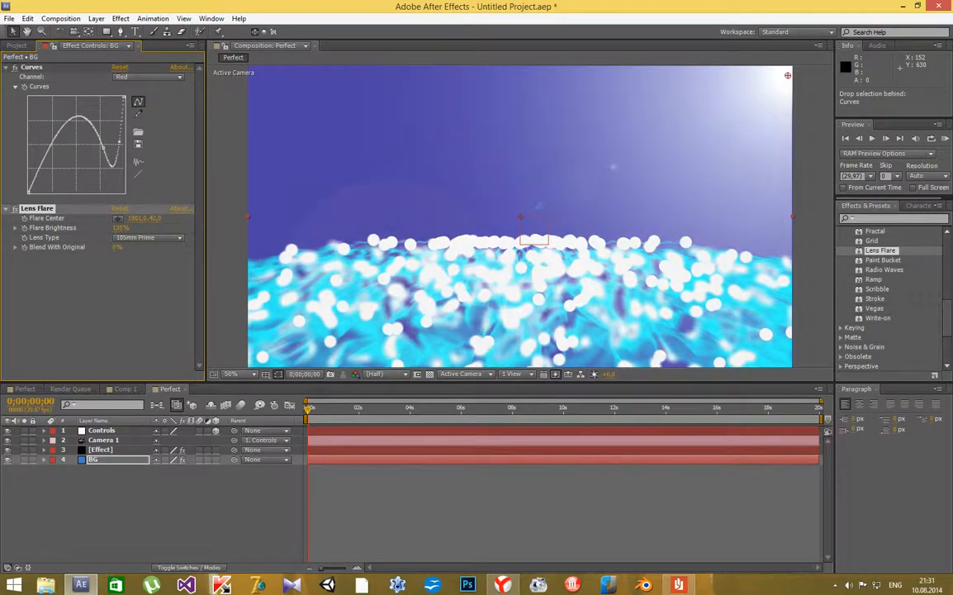
# Find the Noise effect, apply it to the BG layer and set Amount of Noise to 4%
pyautogui.click(218, 209)
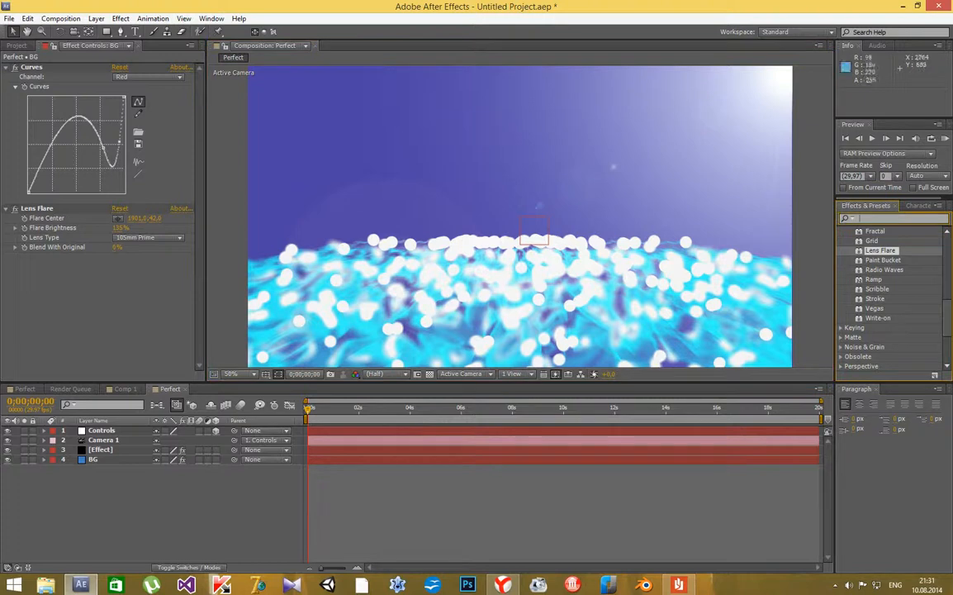
pyautogui.write('noise')
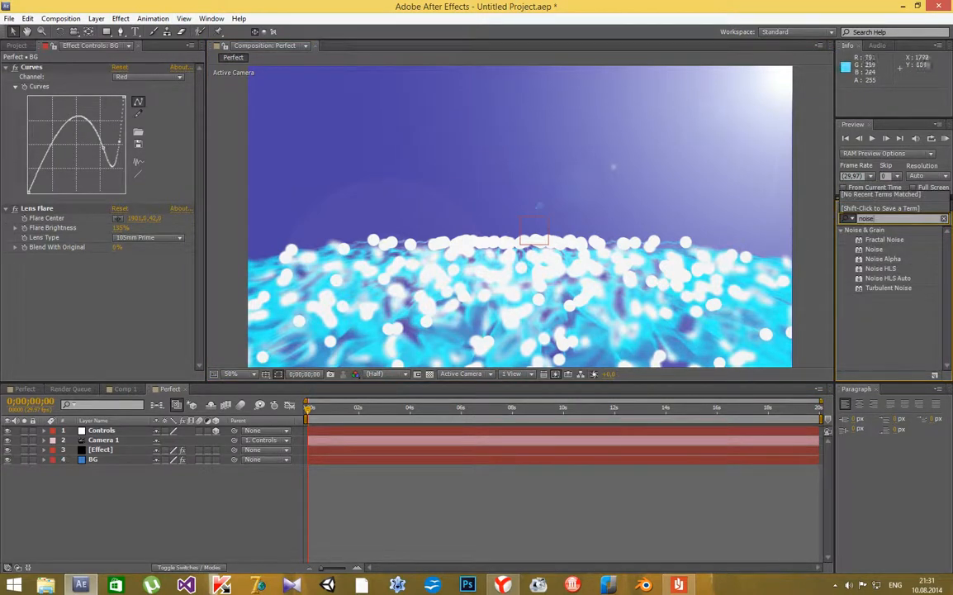
pyautogui.moveTo(873, 249); pyautogui.dragTo(118, 266)
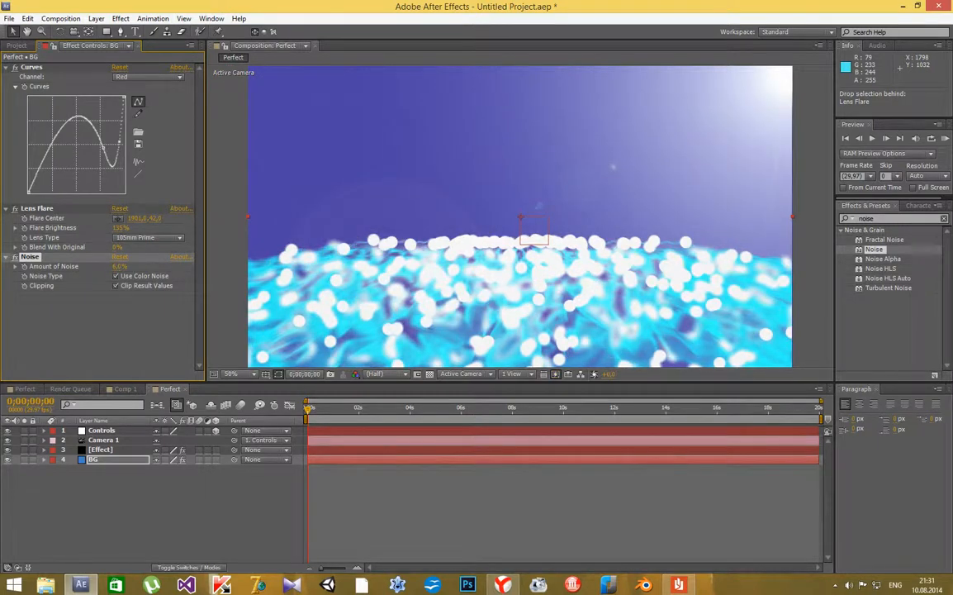
pyautogui.click(118, 266)
pyautogui.write('4')
pyautogui.press('Return')
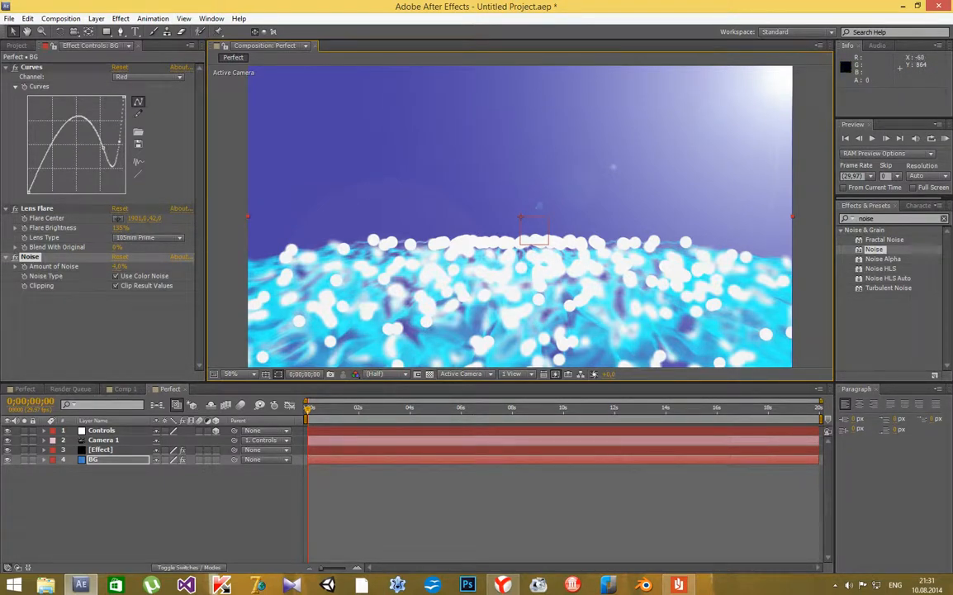
# Reposition the Controls null to about 984, 542.6, -1486 so the camera moves closer to the landscape
pyautogui.click(101, 430)
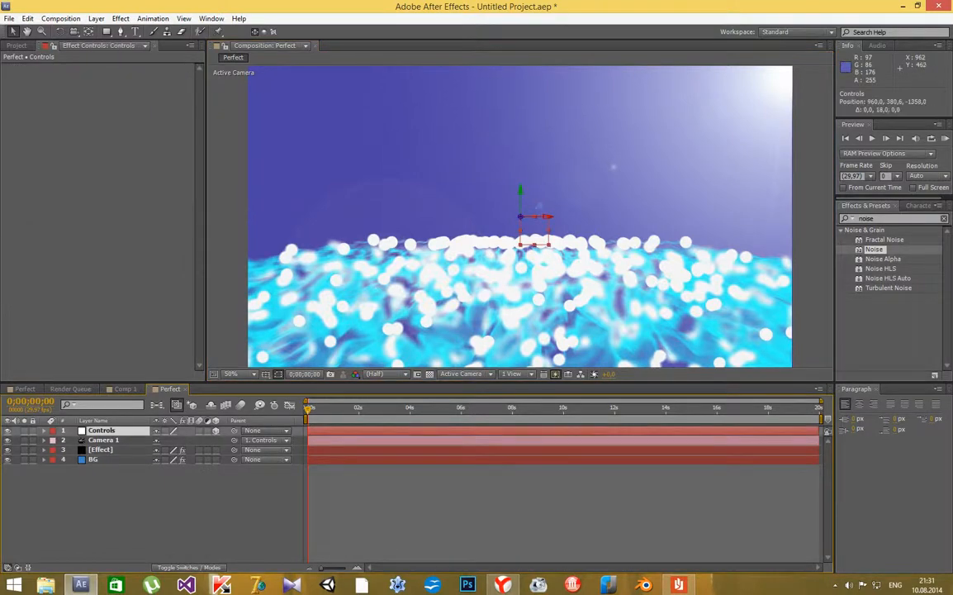
pyautogui.moveTo(520, 191); pyautogui.dragTo(511, 253)
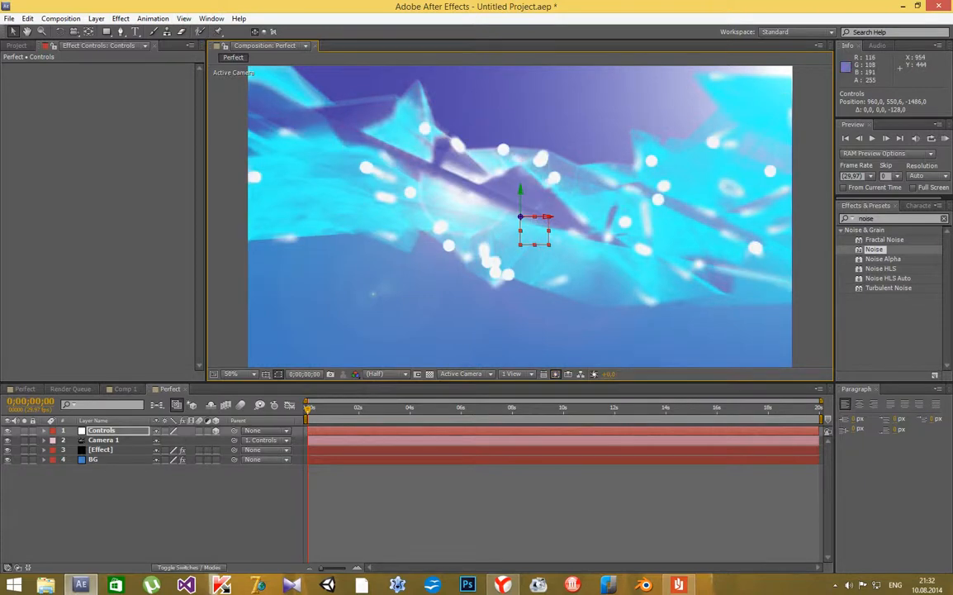
pyautogui.click(519, 194)
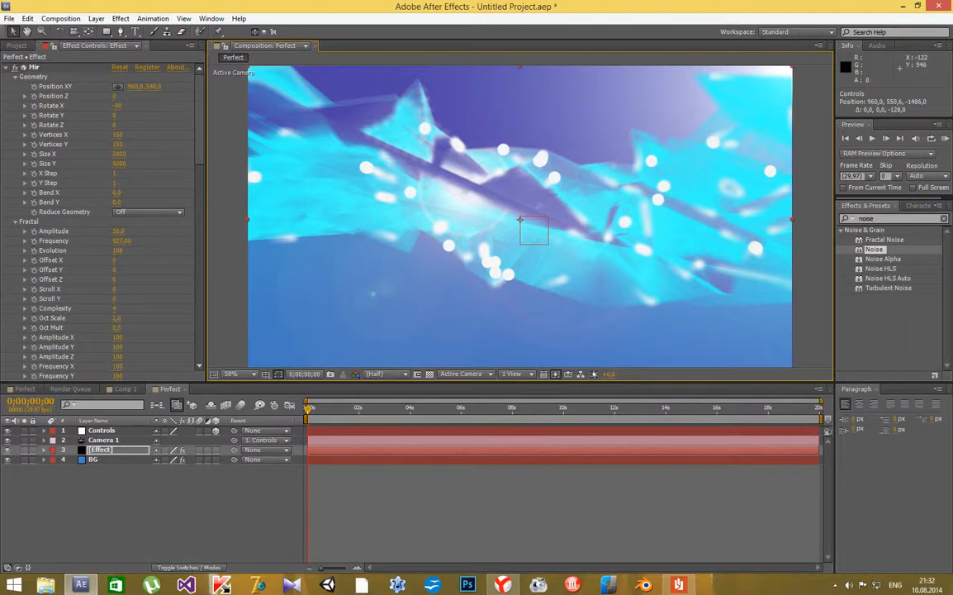
pyautogui.click(102, 430)
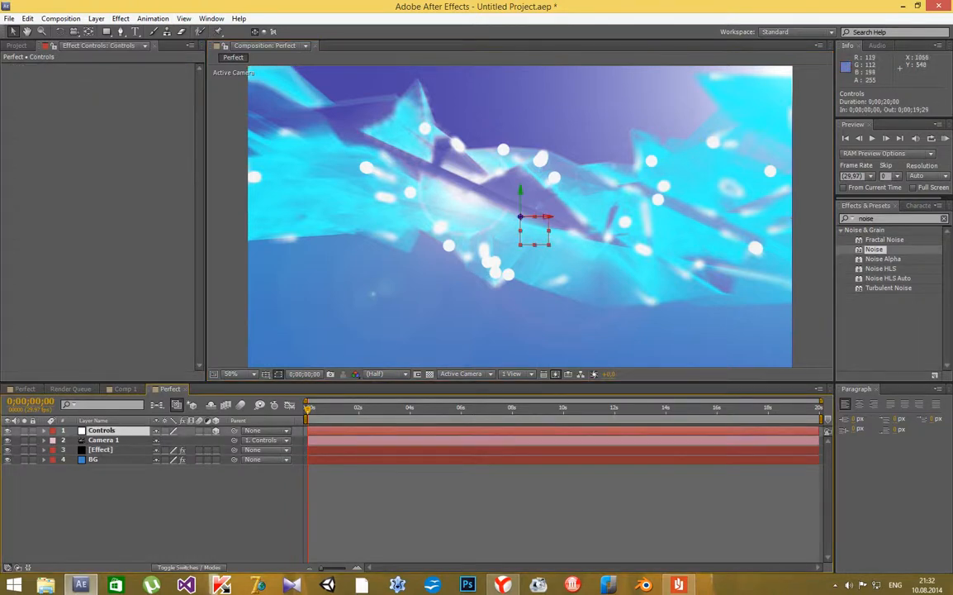
pyautogui.moveTo(550, 221)
pyautogui.mouseDown()
pyautogui.moveTo(513, 223)
pyautogui.moveTo(558, 240)
pyautogui.mouseUp()
pyautogui.moveTo(520, 190); pyautogui.dragTo(519, 187)
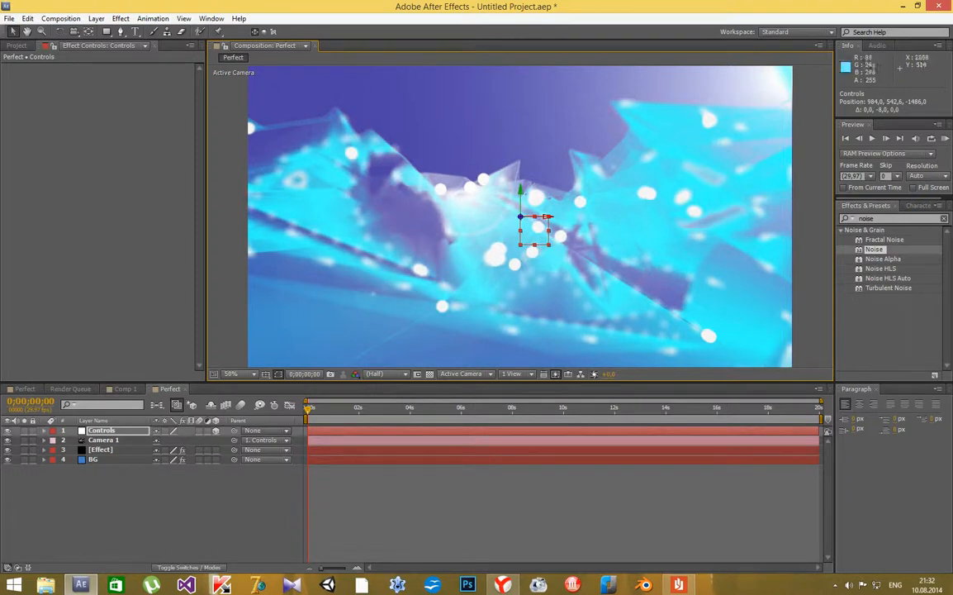
# Search the effects for Starglow and apply another instance of it to the Effect layer, below its Lens Flare
pyautogui.click(861, 218)
pyautogui.press('BackSpace')
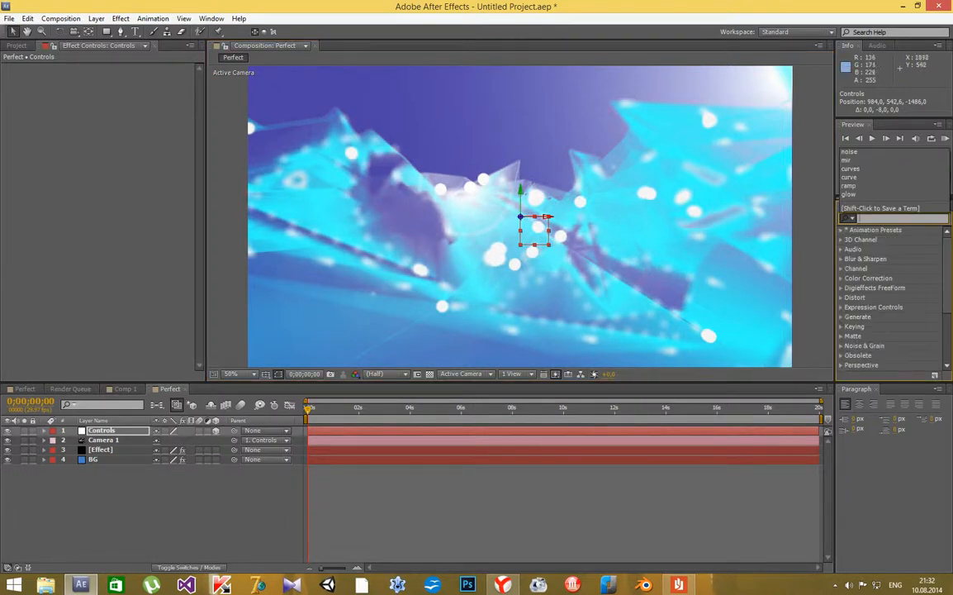
pyautogui.scroll(-3, 892, 297)
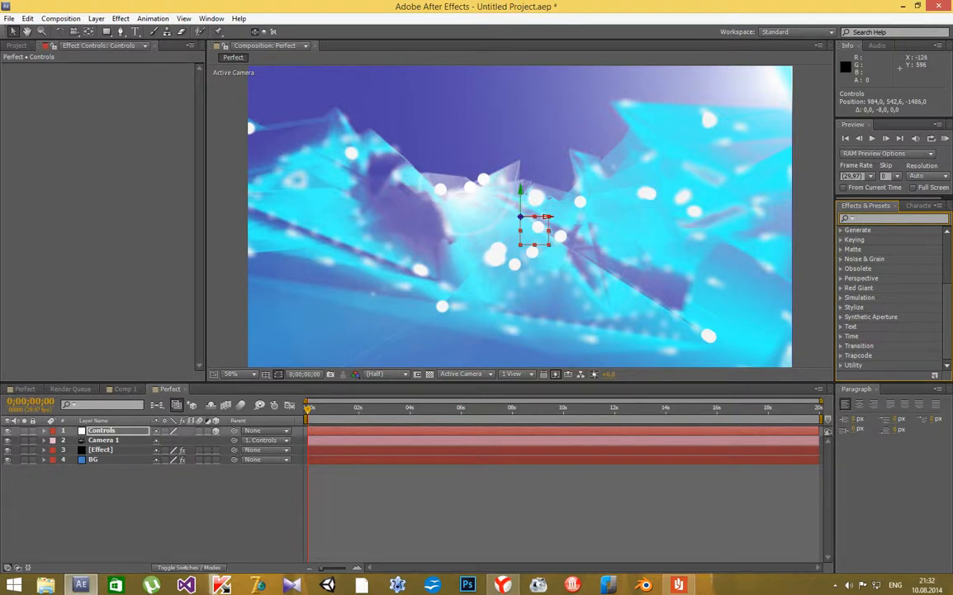
pyautogui.click(93, 460)
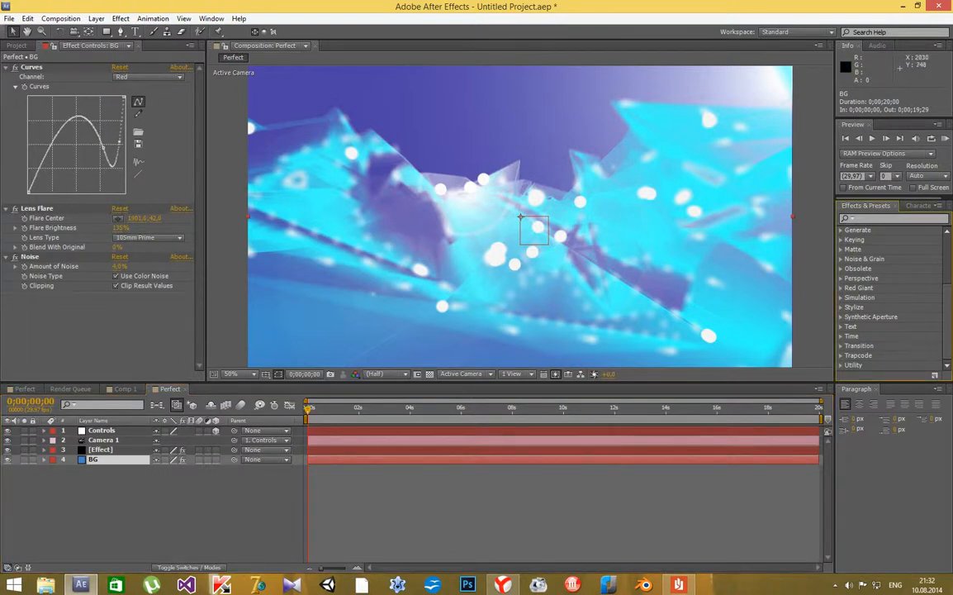
pyautogui.click(860, 218)
pyautogui.write('Star')
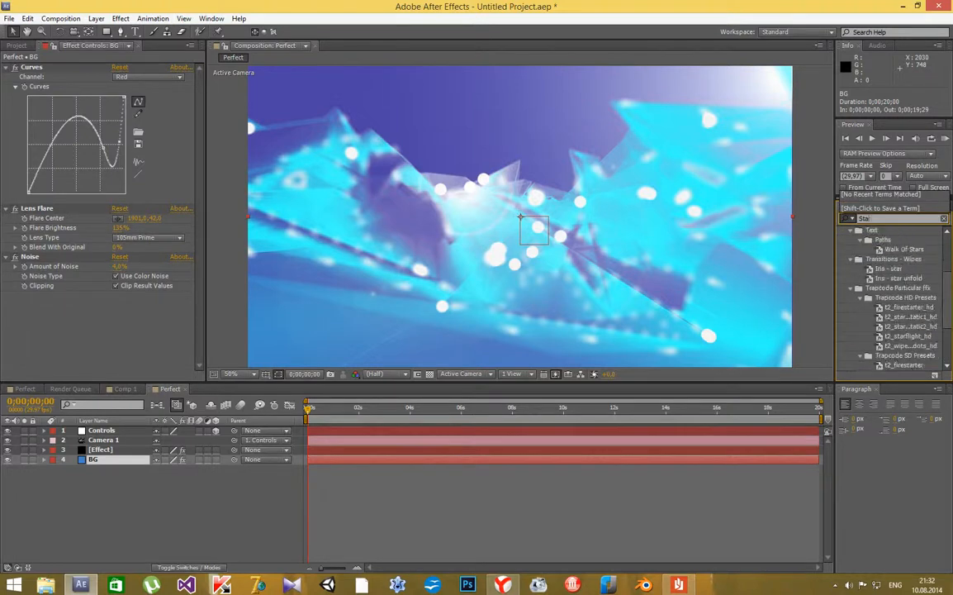
pyautogui.write('glo')
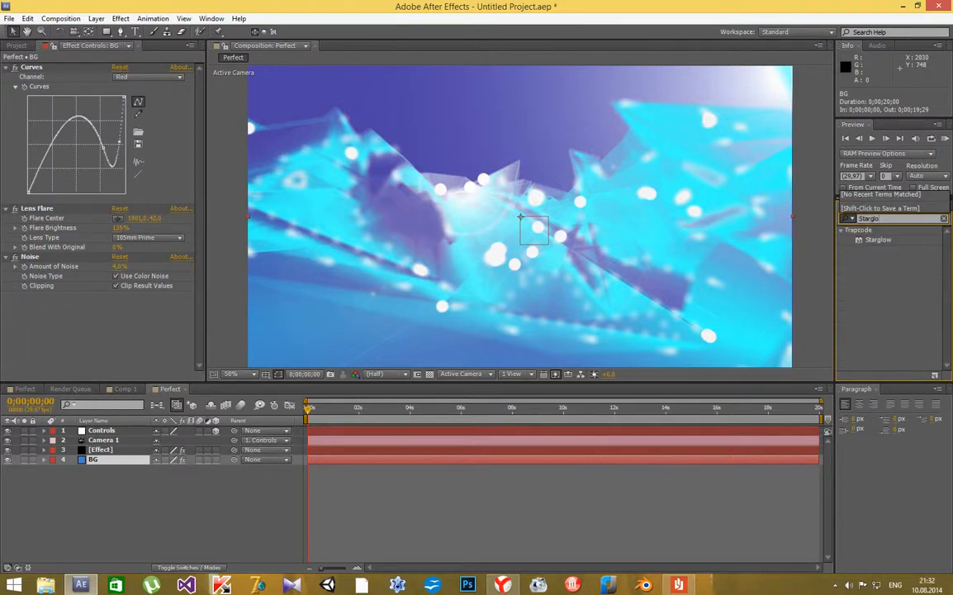
pyautogui.moveTo(878, 239); pyautogui.dragTo(522, 219)
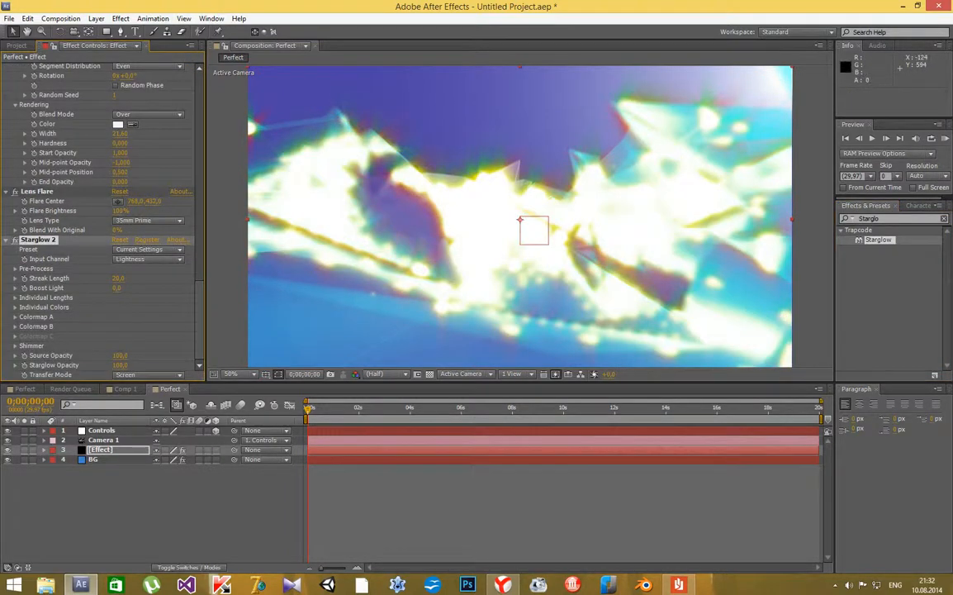
# Reduce the newly added Starglow's Streak Length to 0 and play back the composition
pyautogui.moveTo(117, 278); pyautogui.dragTo(118, 277)
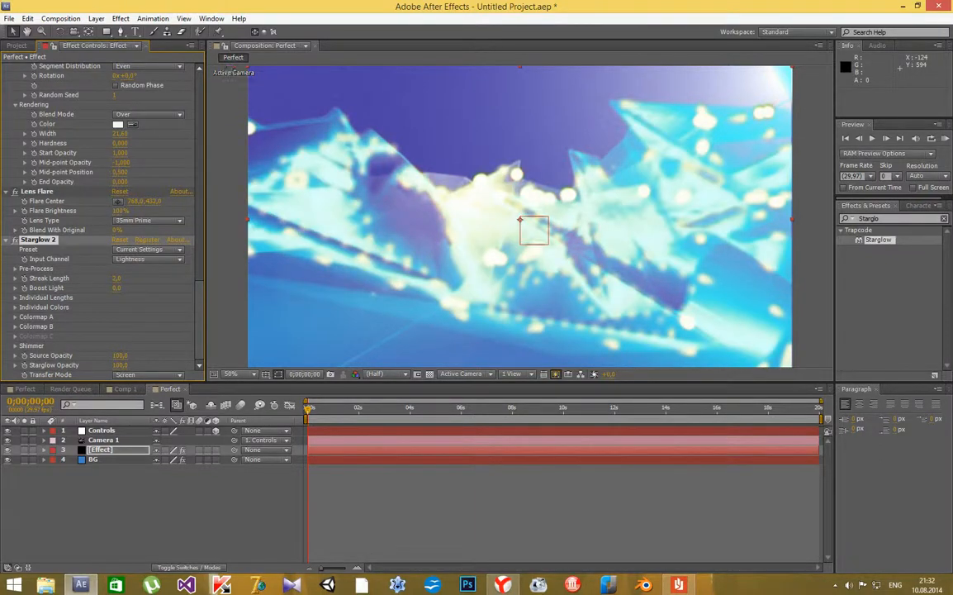
pyautogui.scroll(3, 99, 215)
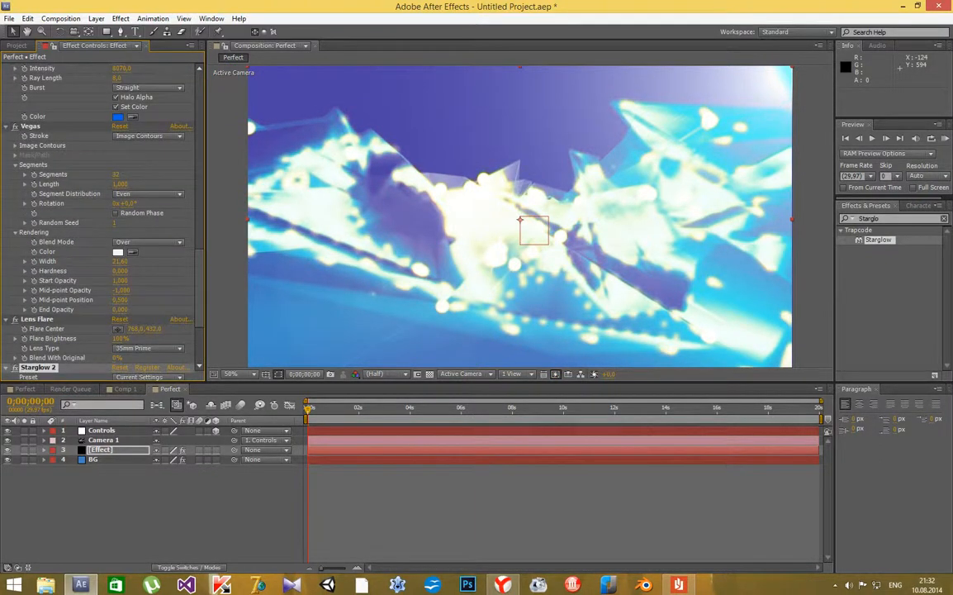
pyautogui.scroll(2, 99, 215)
pyautogui.scroll(-4, 99, 215)
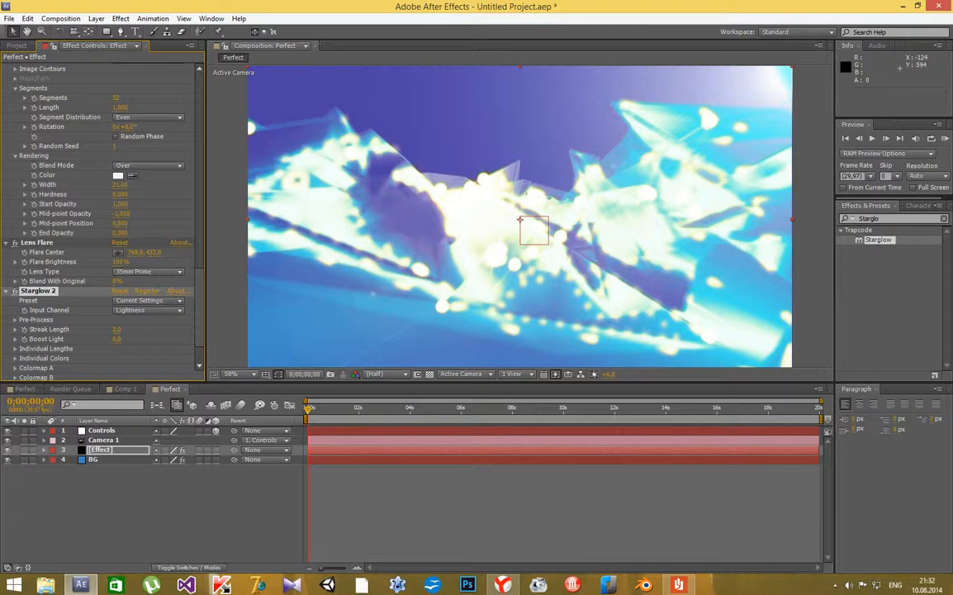
pyautogui.hotkey('ctrl', 'z')
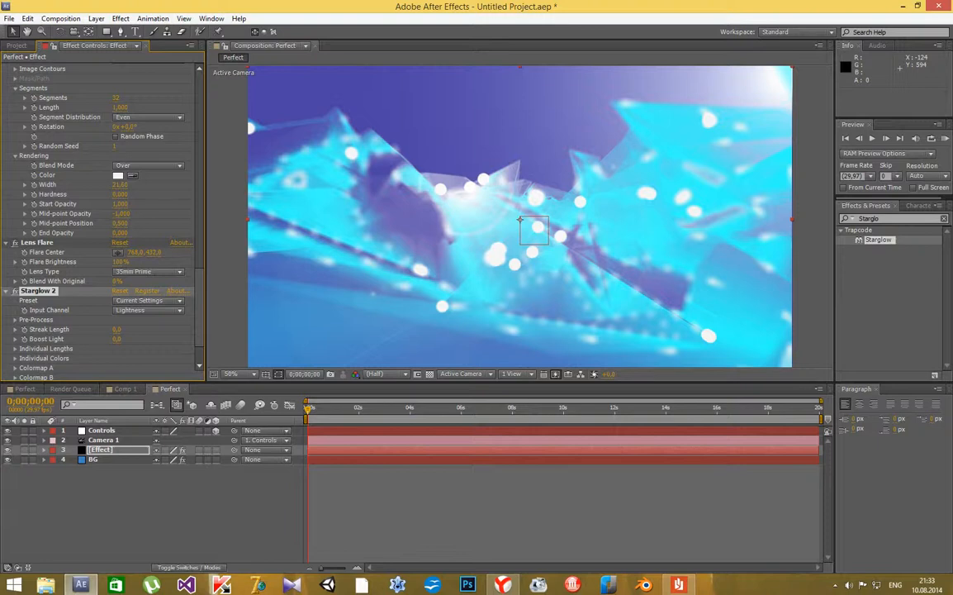
pyautogui.press('space')
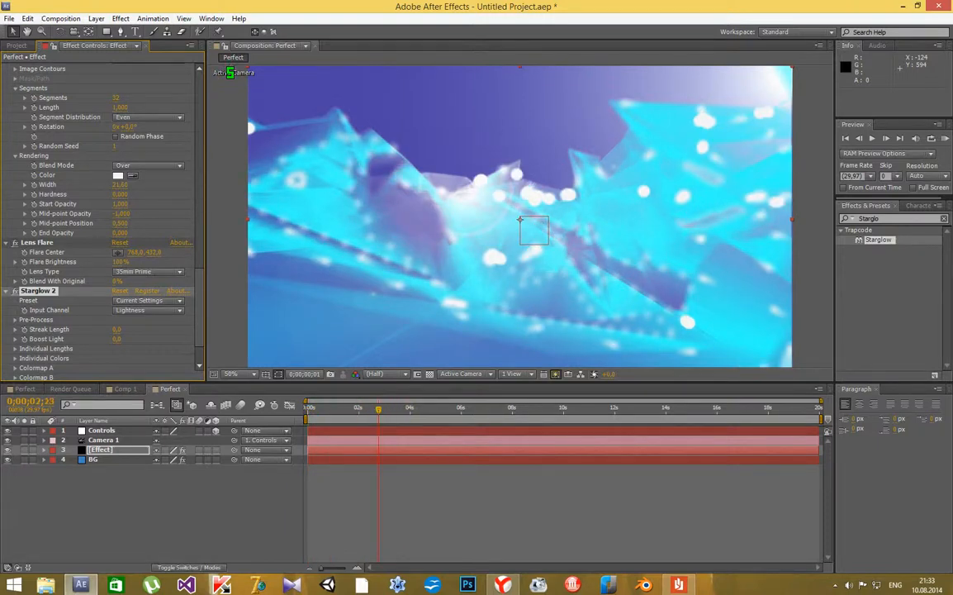
# Keyframe the Controls null's Position at 0;00;00;00, and add a second keyframe at 0;00;02;01 with Z at -853
pyautogui.press('space')
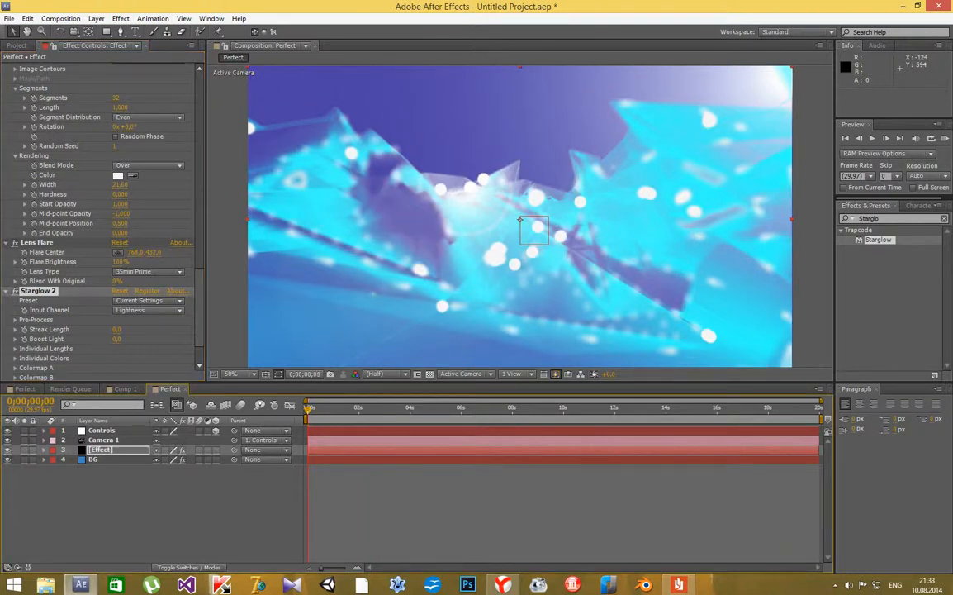
pyautogui.click(520, 219)
pyautogui.press('p')
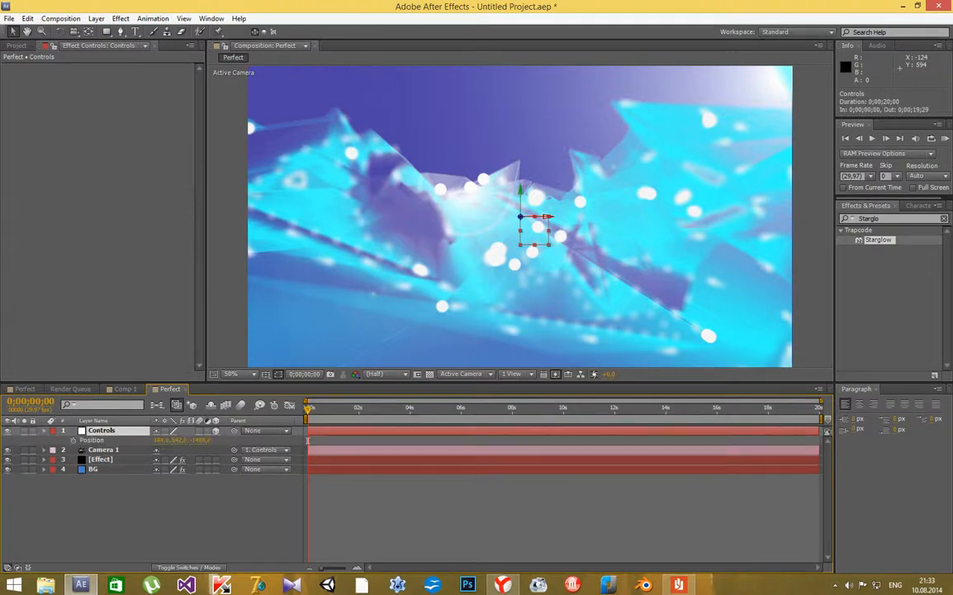
pyautogui.hotkey('alt', 'shift', 'p')
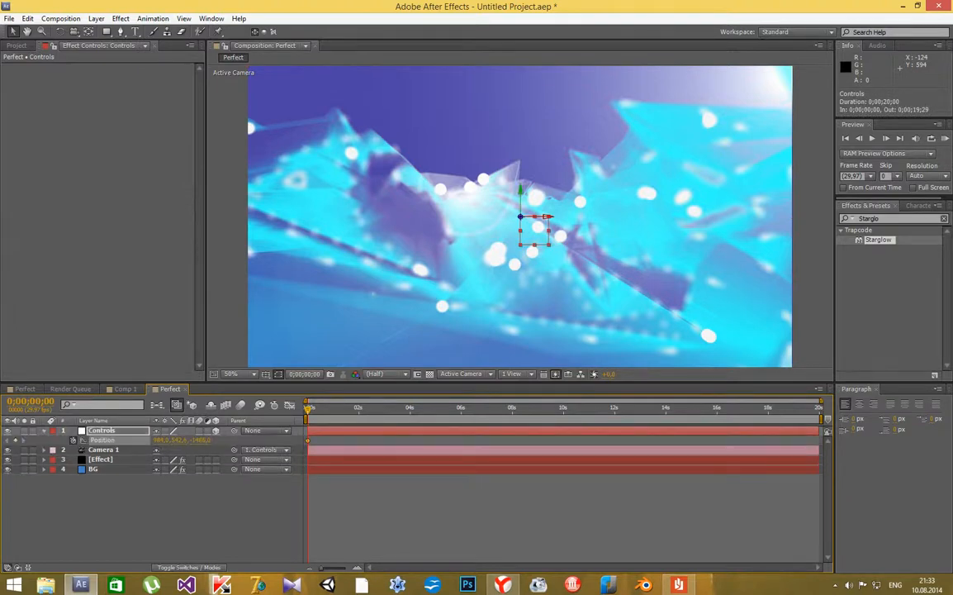
pyautogui.moveTo(308, 409); pyautogui.dragTo(360, 409)
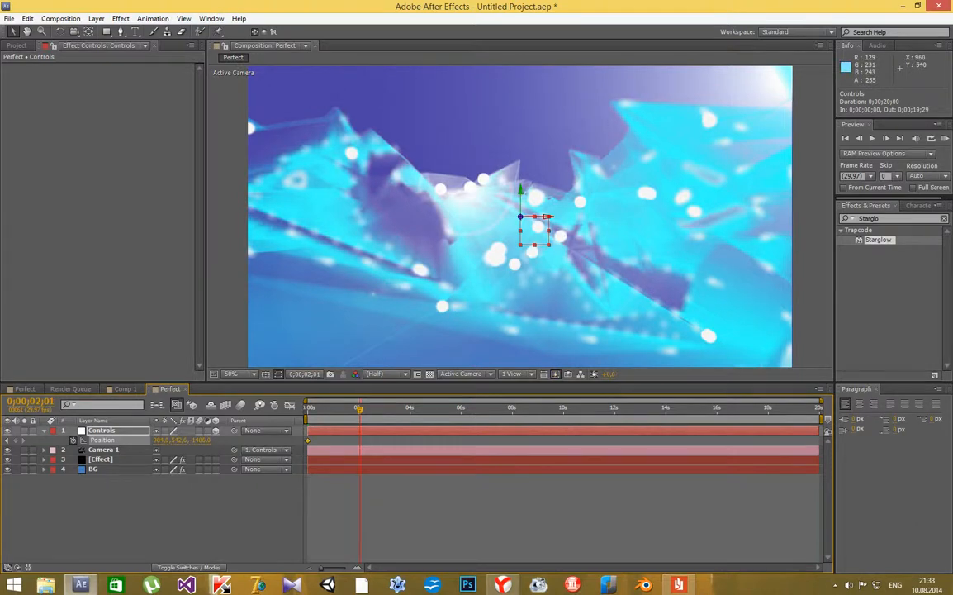
pyautogui.moveTo(199, 440); pyautogui.dragTo(722, 439)
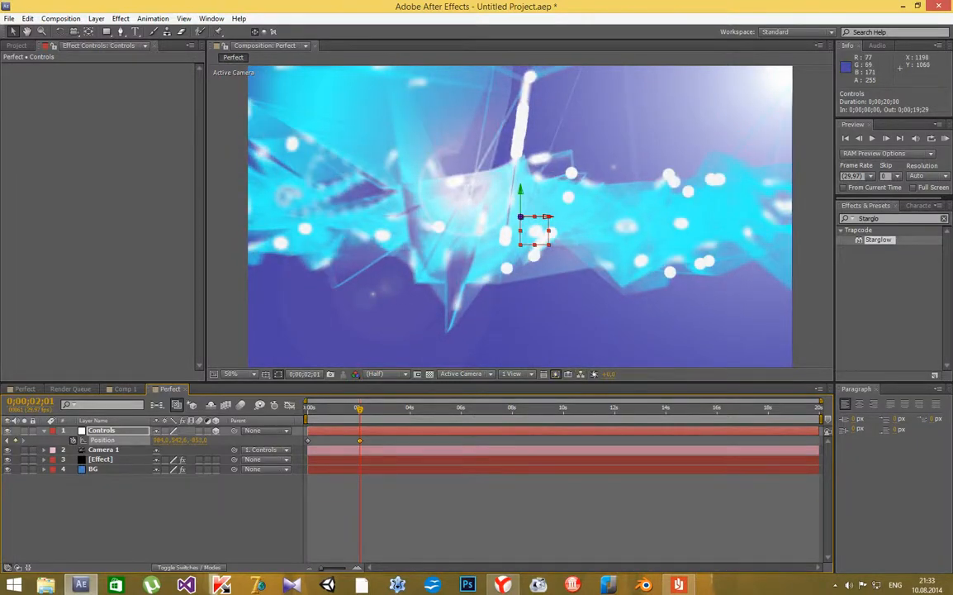
# Ease both Position keyframes of the Controls null in the speed graph by bringing their speed down to about zero
pyautogui.moveTo(359, 408); pyautogui.dragTo(310, 408)
pyautogui.click(289, 404)
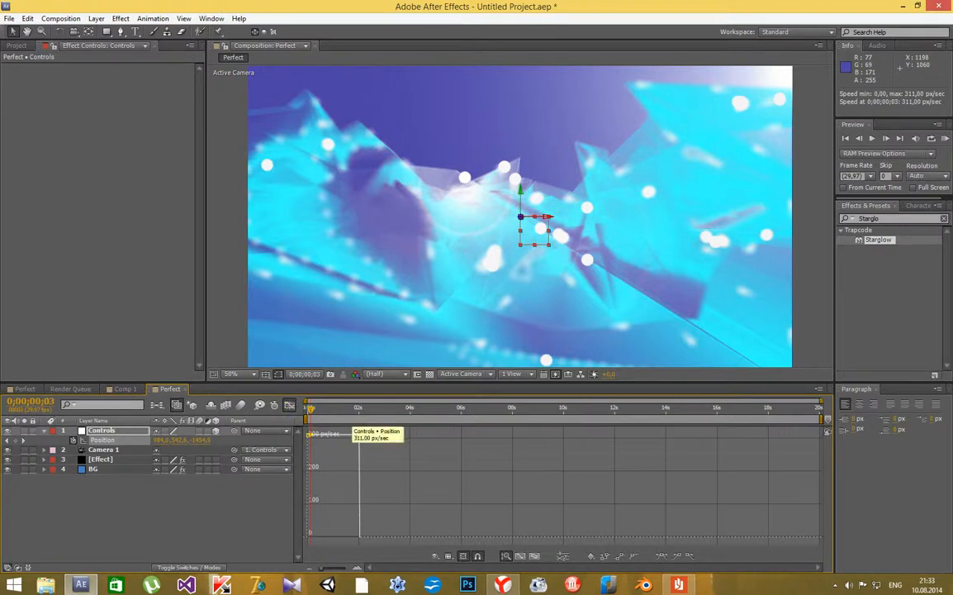
pyautogui.moveTo(359, 433); pyautogui.dragTo(355, 533)
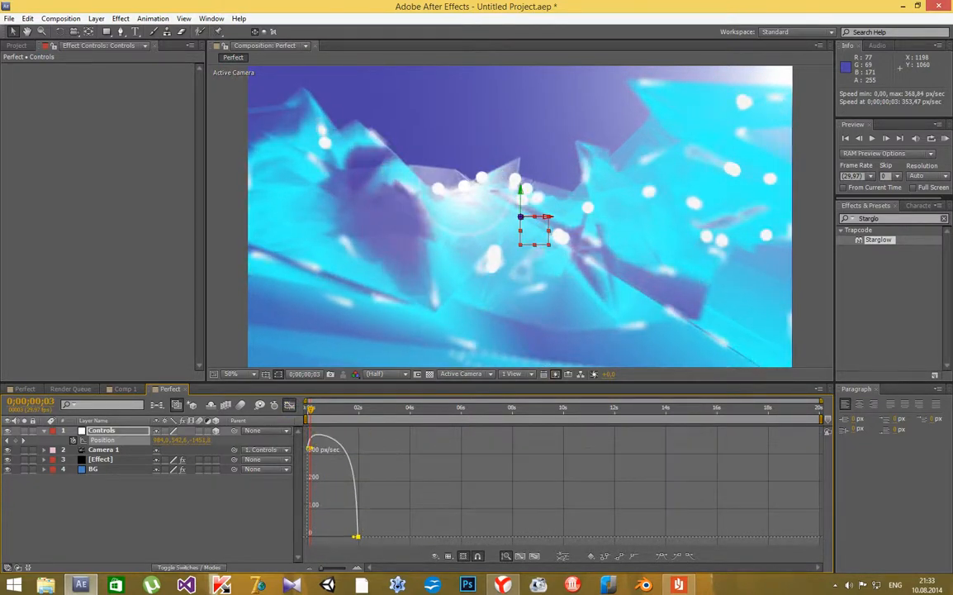
pyautogui.moveTo(311, 449); pyautogui.dragTo(308, 535)
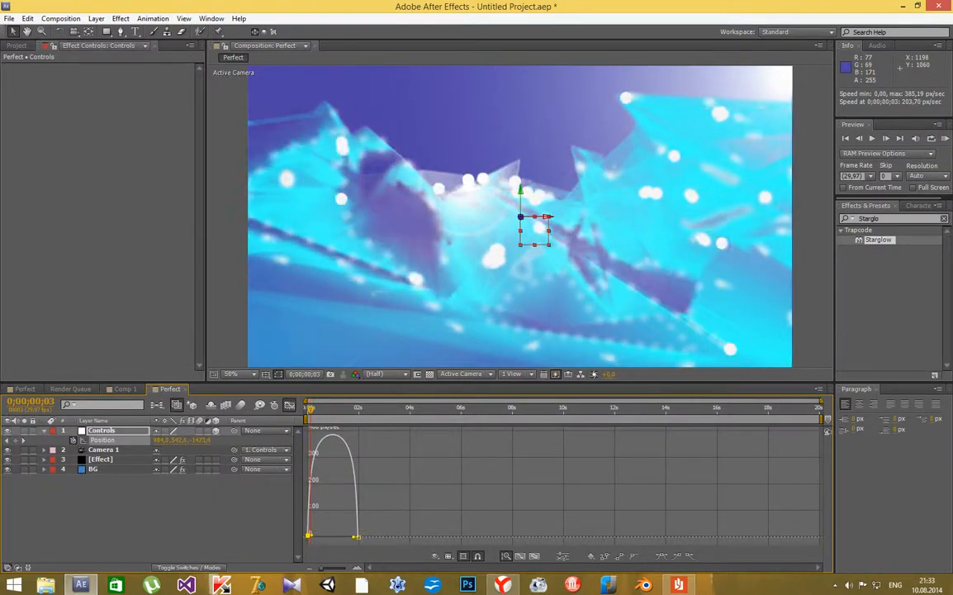
# Preview the eased camera move over the first two seconds and close the graph view
pyautogui.press('pageup')
pyautogui.press('space')
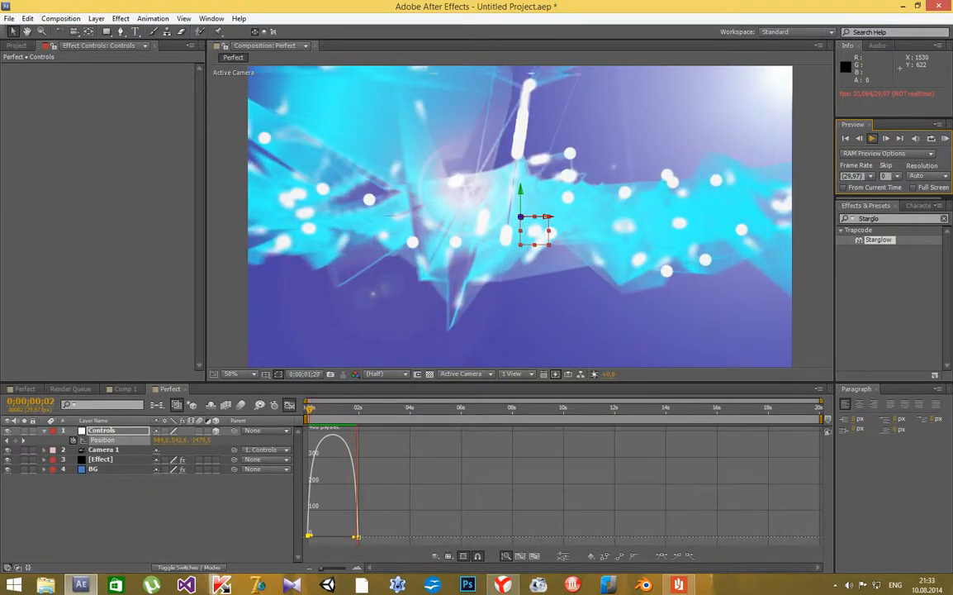
pyautogui.press('space')
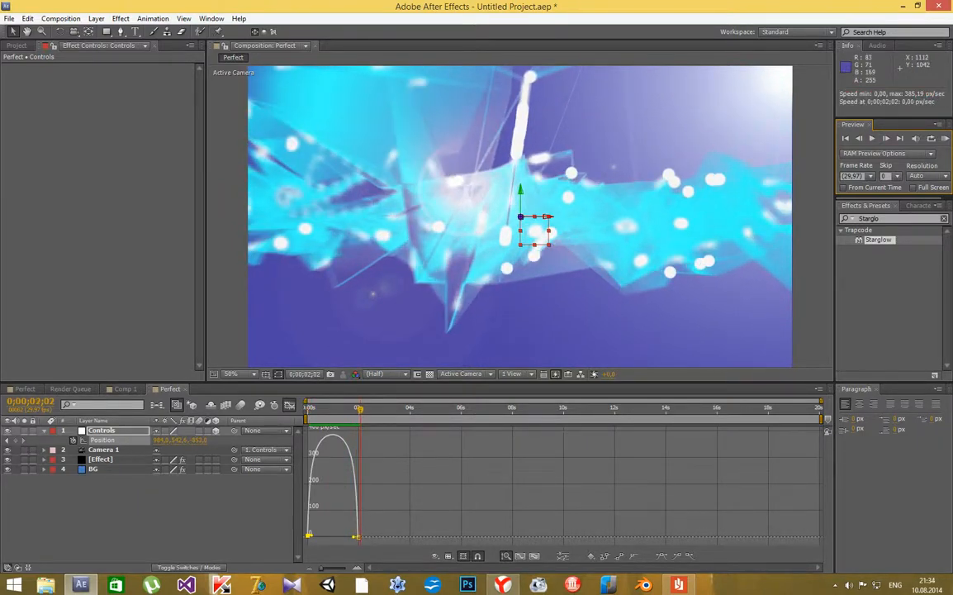
pyautogui.press('KP_0')
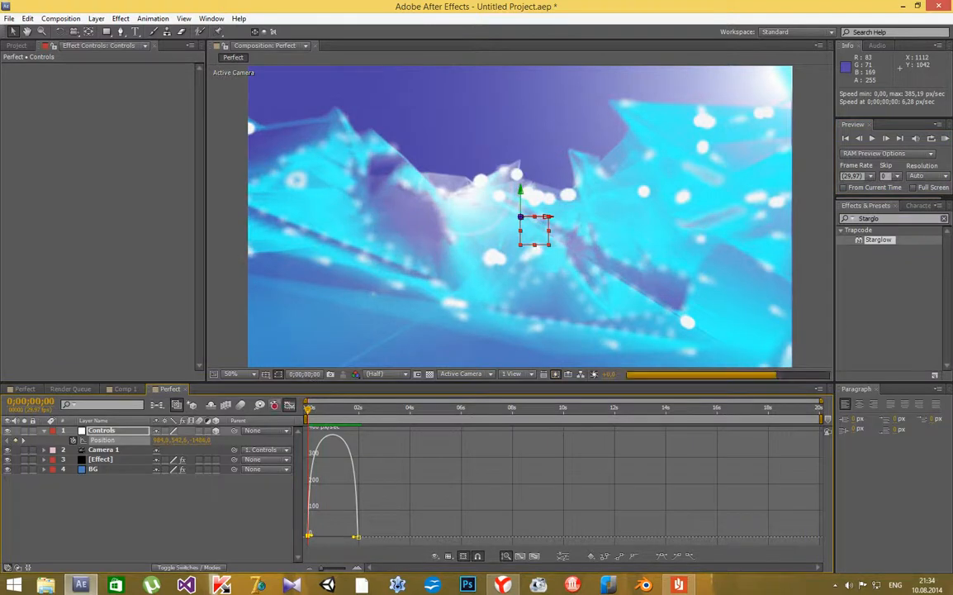
pyautogui.click(289, 405)
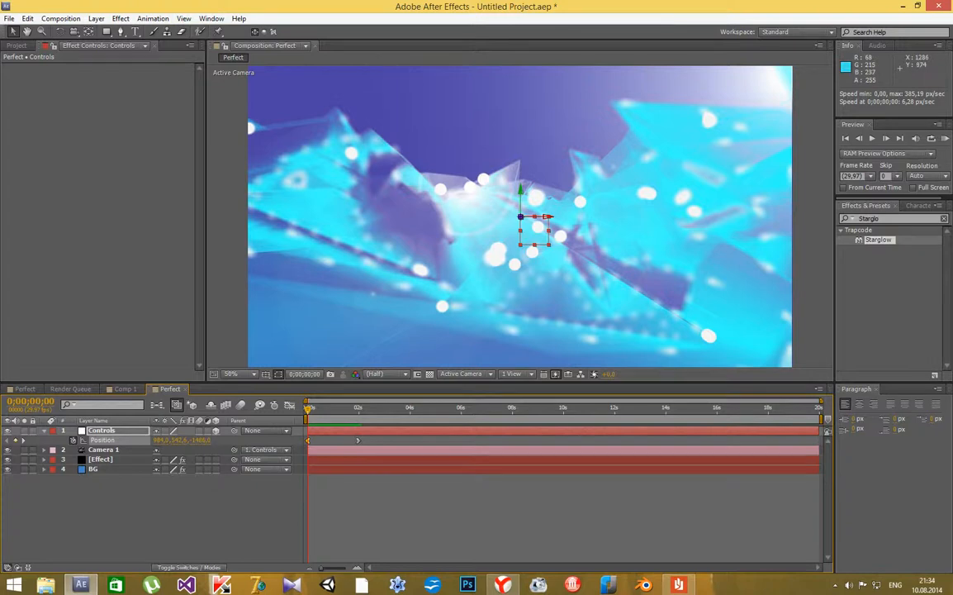
pyautogui.press('space')
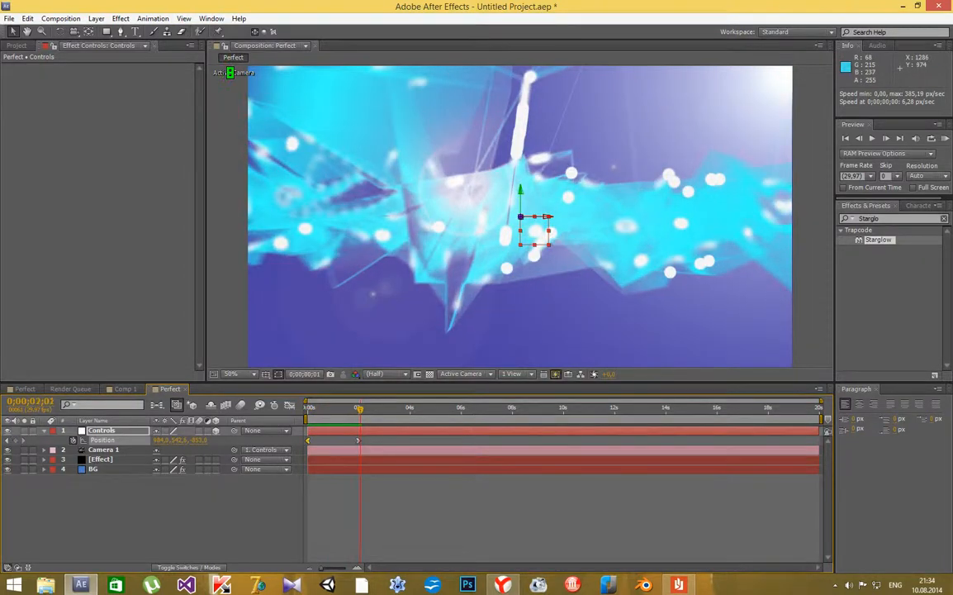
pyautogui.press('space')
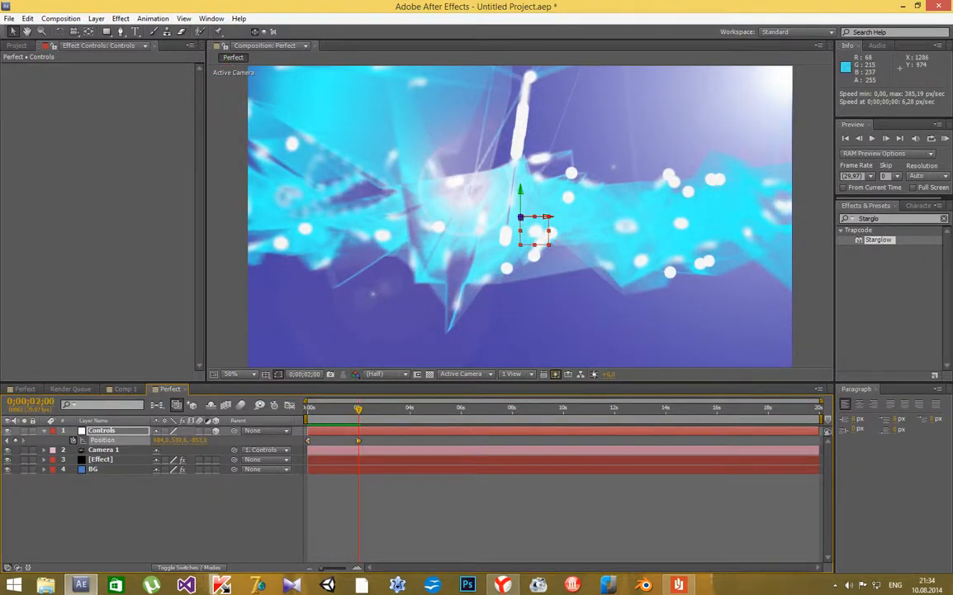
# Try Controls' Position Y at 514.6 and a negative CC Light Burst Ray Length, and switch Vegas off and on for comparison
pyautogui.moveTo(179, 439); pyautogui.dragTo(93, 439)
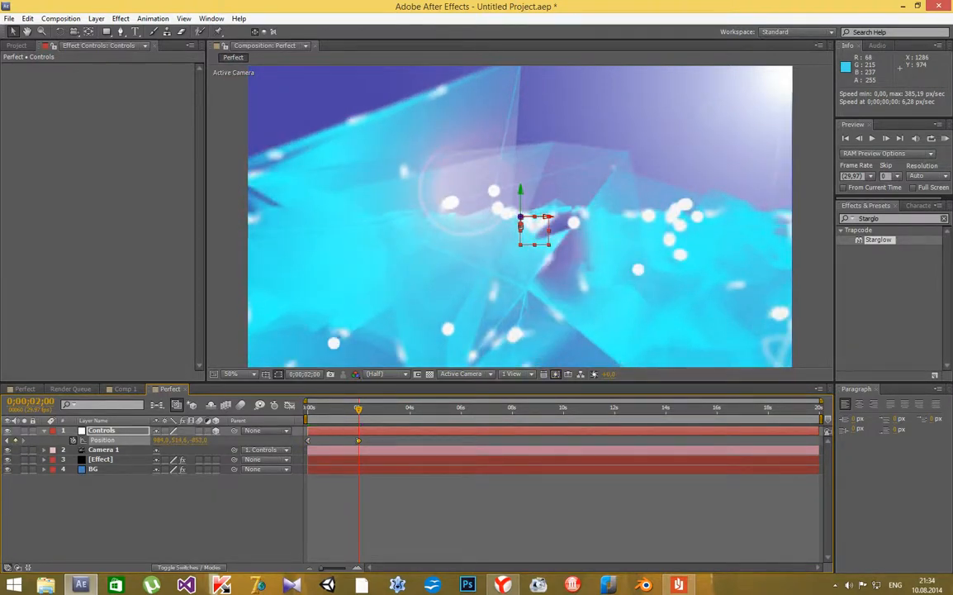
pyautogui.click(101, 459)
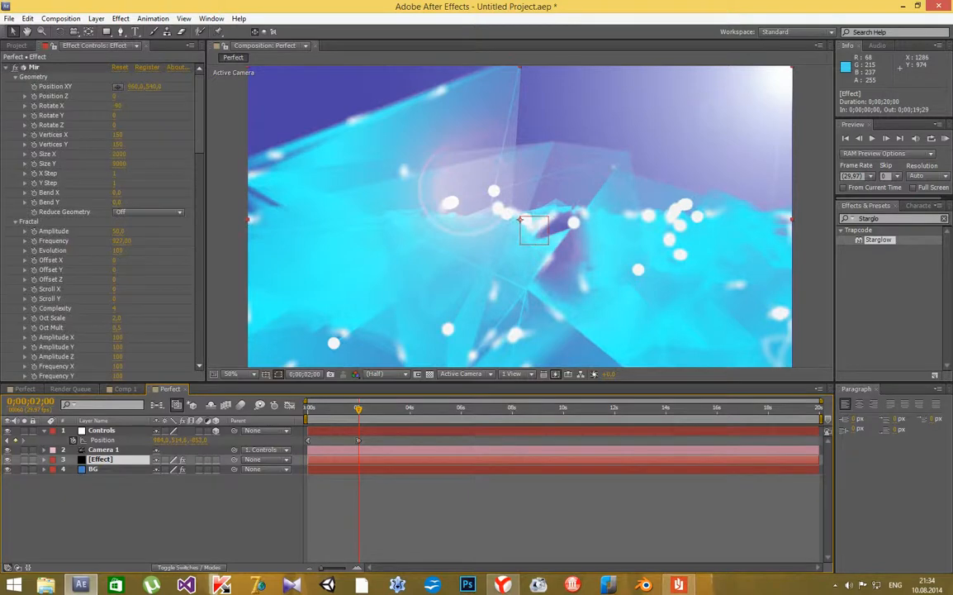
pyautogui.click(6, 67)
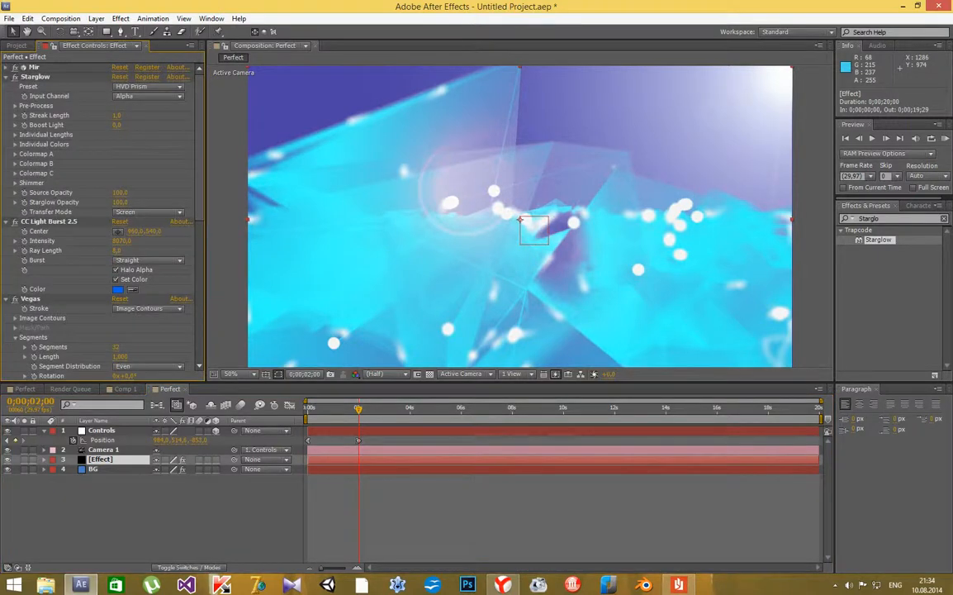
pyautogui.moveTo(116, 250)
pyautogui.mouseDown()
pyautogui.moveTo(84, 250)
pyautogui.moveTo(107, 250)
pyautogui.mouseUp()
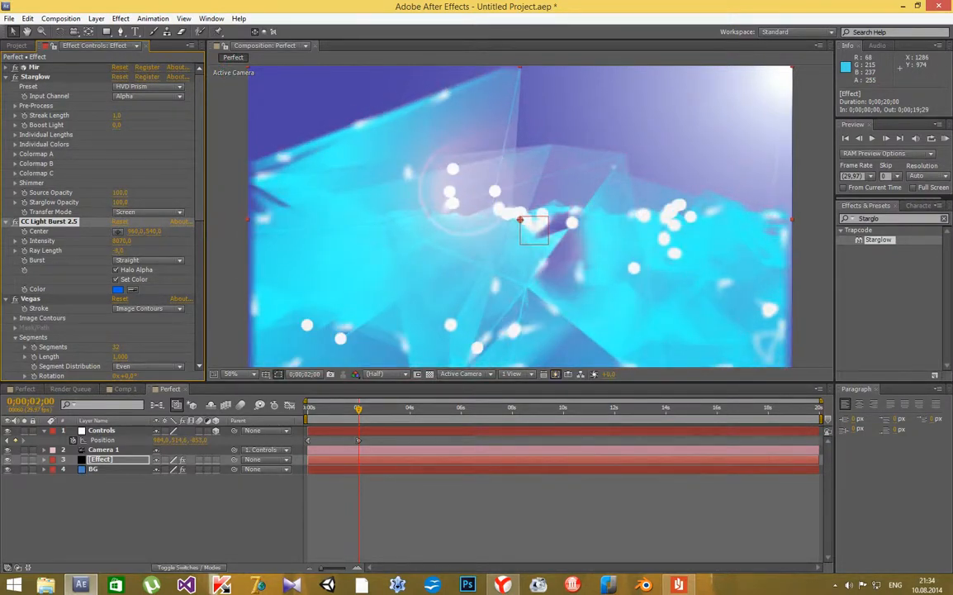
pyautogui.scroll(-4, 99, 207)
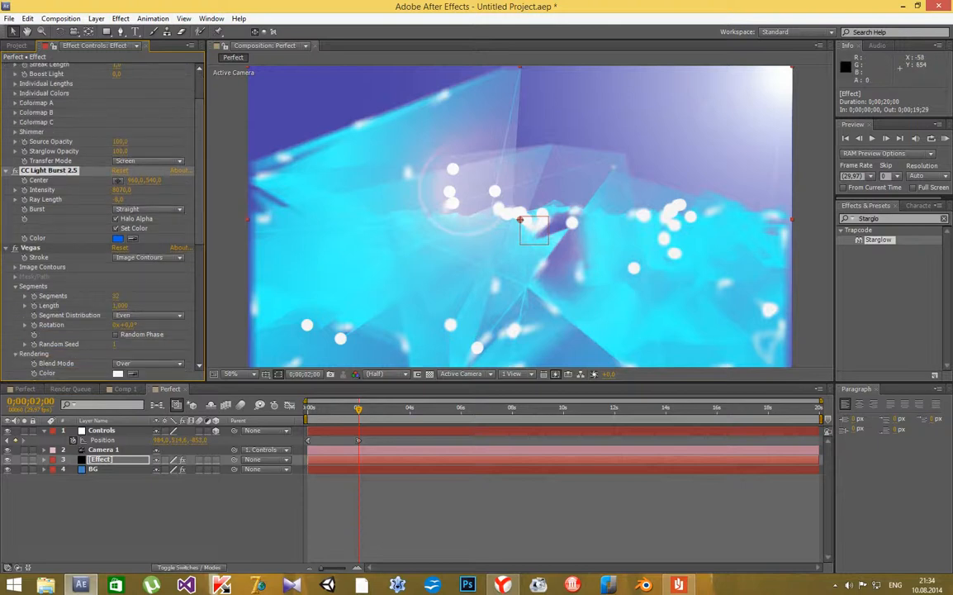
pyautogui.click(15, 248)
pyautogui.click(15, 248)
pyautogui.moveTo(358, 408); pyautogui.dragTo(307, 408)
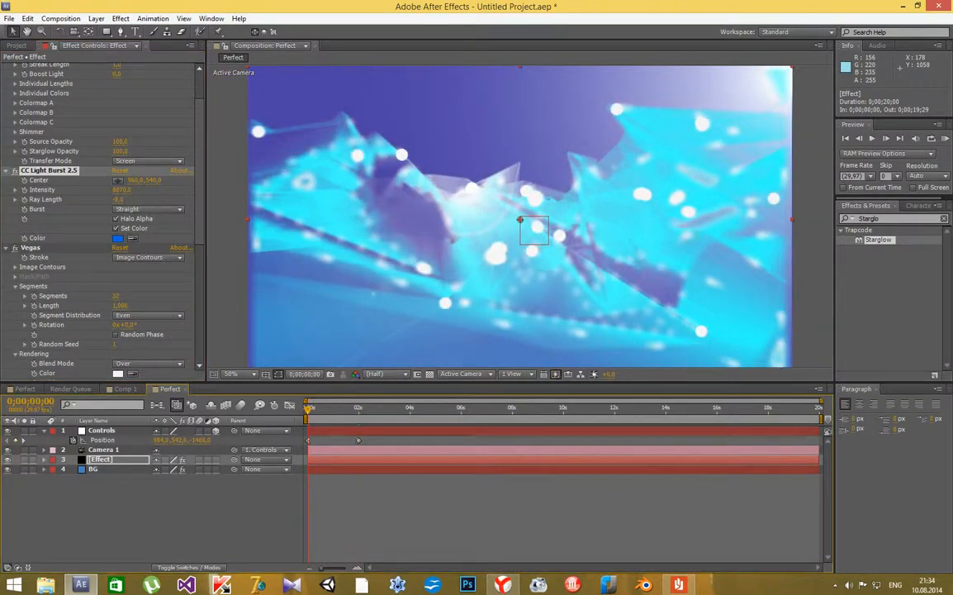
# Undo the latest Vegas, Ray Length and Controls position changes
pyautogui.hotkey('ctrl', 'z')
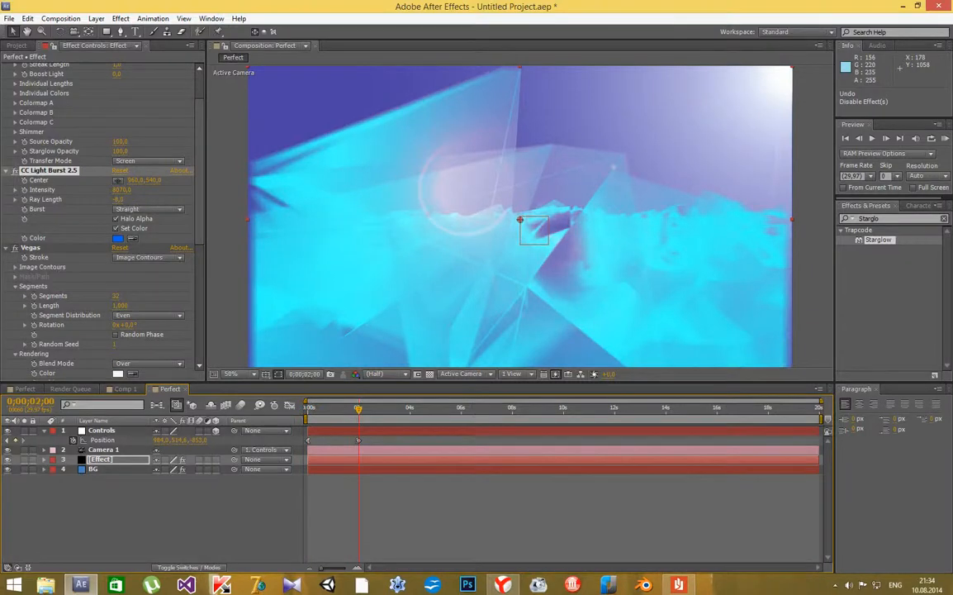
pyautogui.hotkey('ctrl', 'z')
pyautogui.hotkey('ctrl', 'z')
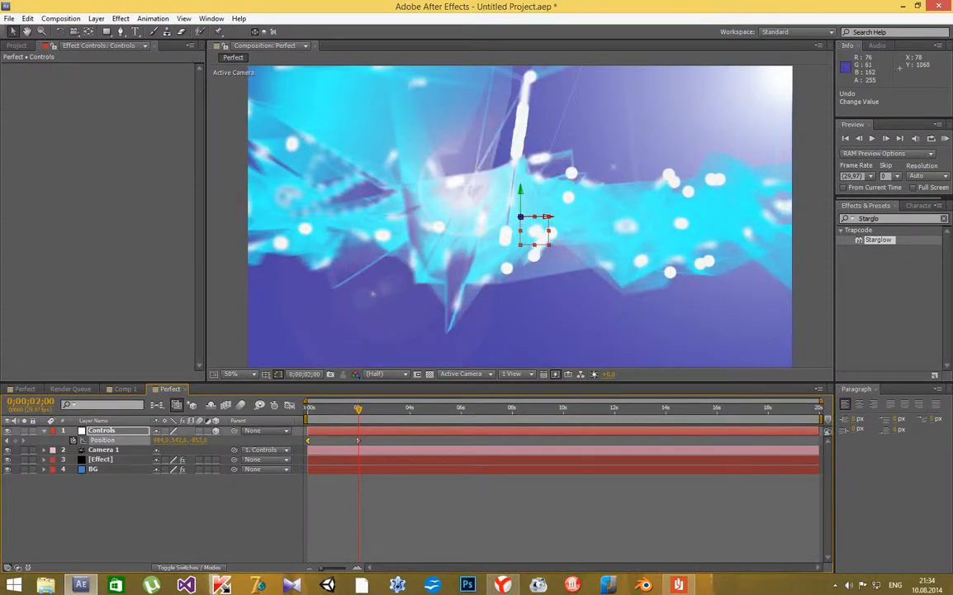
# Move the Controls null vertically to 984, 504.6, -853 at its second Position keyframe, 0;00;01;29
pyautogui.press('space')
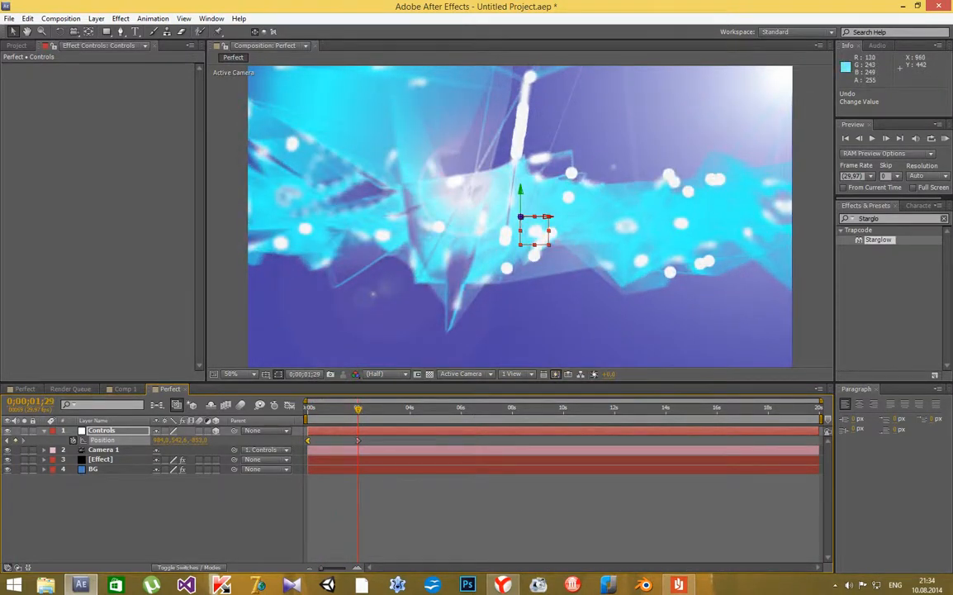
pyautogui.moveTo(520, 191)
pyautogui.mouseDown()
pyautogui.moveTo(518, 159)
pyautogui.moveTo(518, 183)
pyautogui.mouseUp()
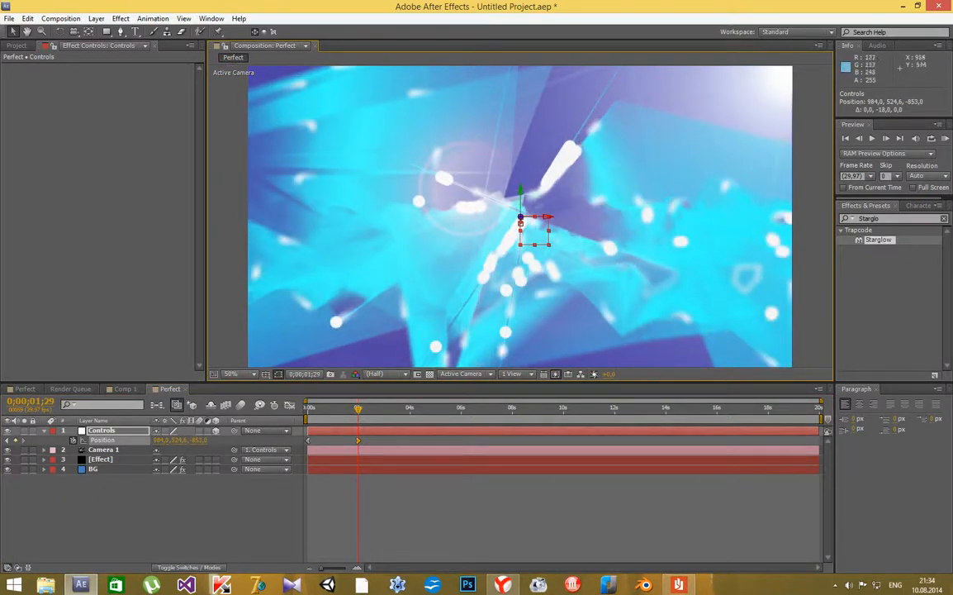
pyautogui.moveTo(520, 193); pyautogui.dragTo(522, 196)
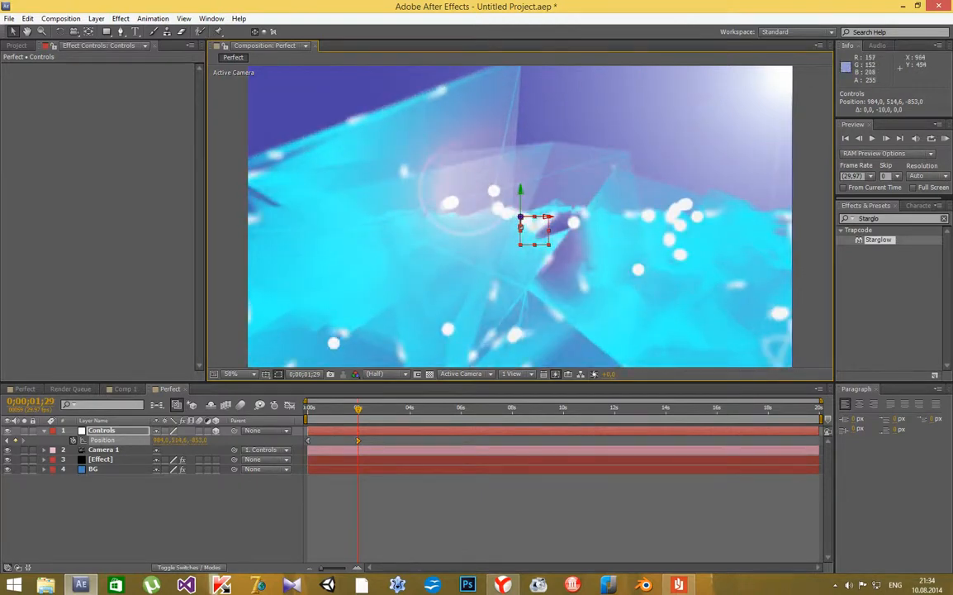
pyautogui.moveTo(521, 195); pyautogui.dragTo(521, 191)
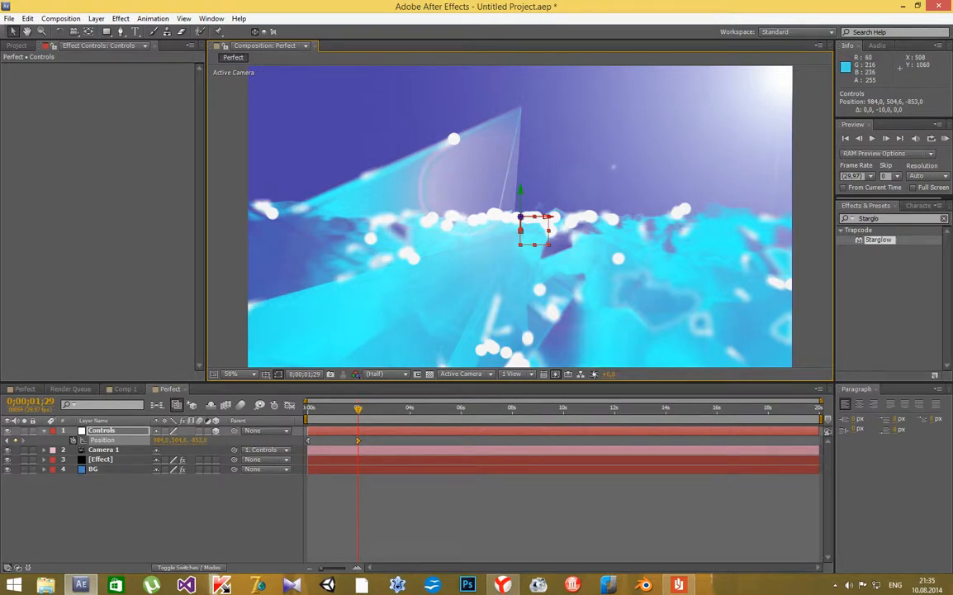
# Set the Ray Length of CC Light Burst 2.5 on the Effect layer to 2
pyautogui.click(101, 459)
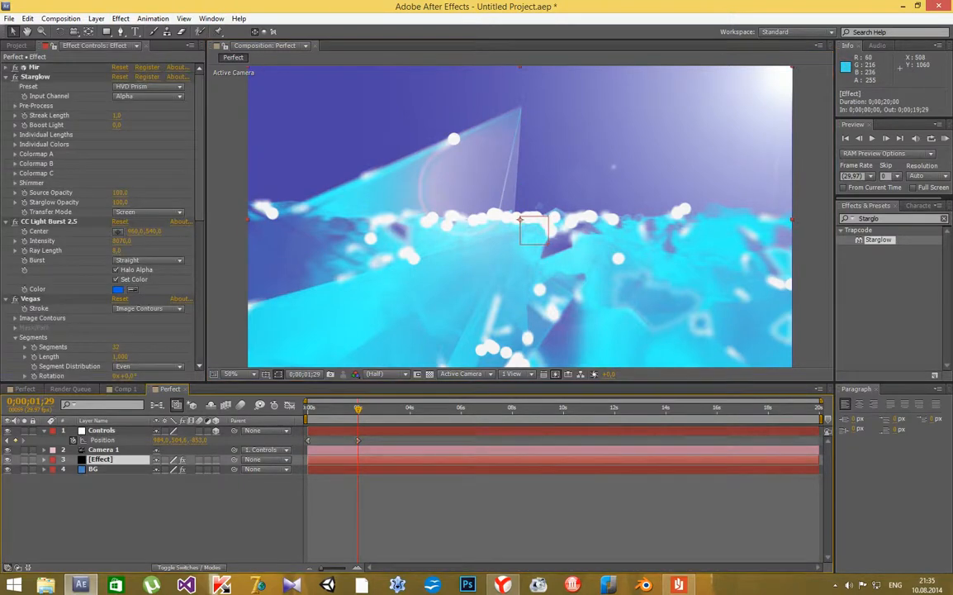
pyautogui.moveTo(117, 251); pyautogui.dragTo(111, 250)
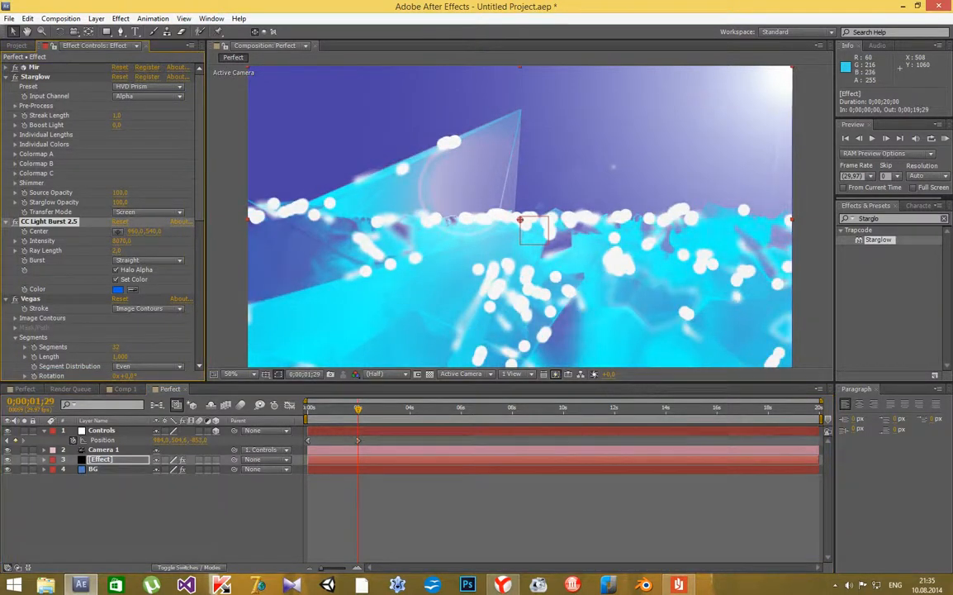
pyautogui.scroll(-3, 93, 201)
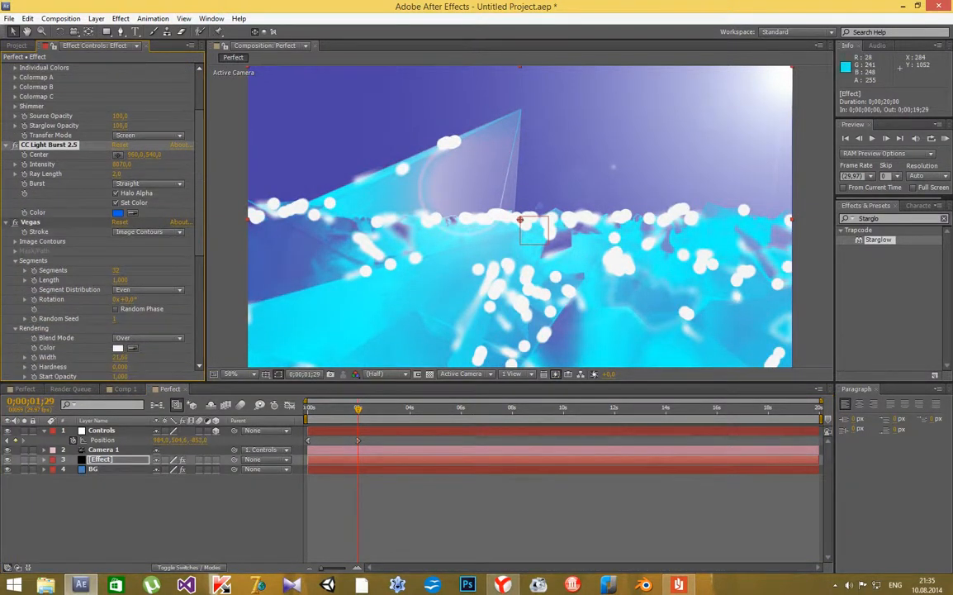
# Start keyframing Segments of Vegas on the Effect layer at 0;00;00;24 and reveal that property in the timeline
pyautogui.moveTo(358, 408); pyautogui.dragTo(327, 408)
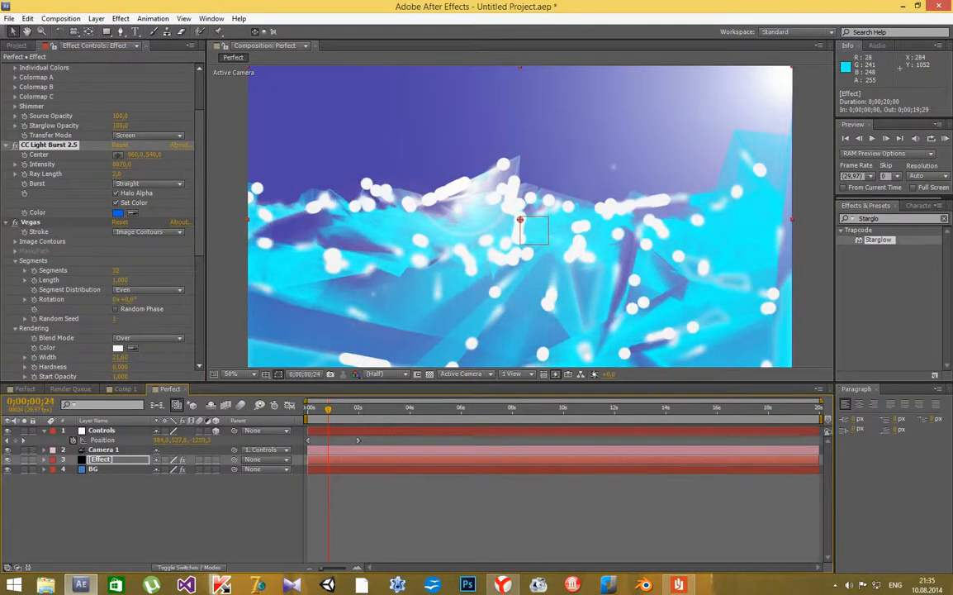
pyautogui.click(34, 270)
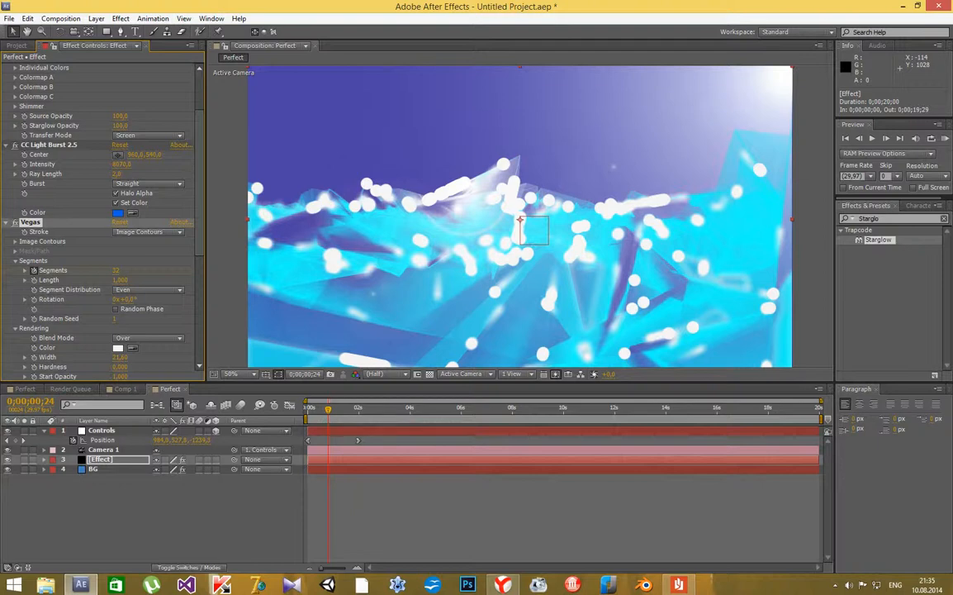
pyautogui.click(44, 459)
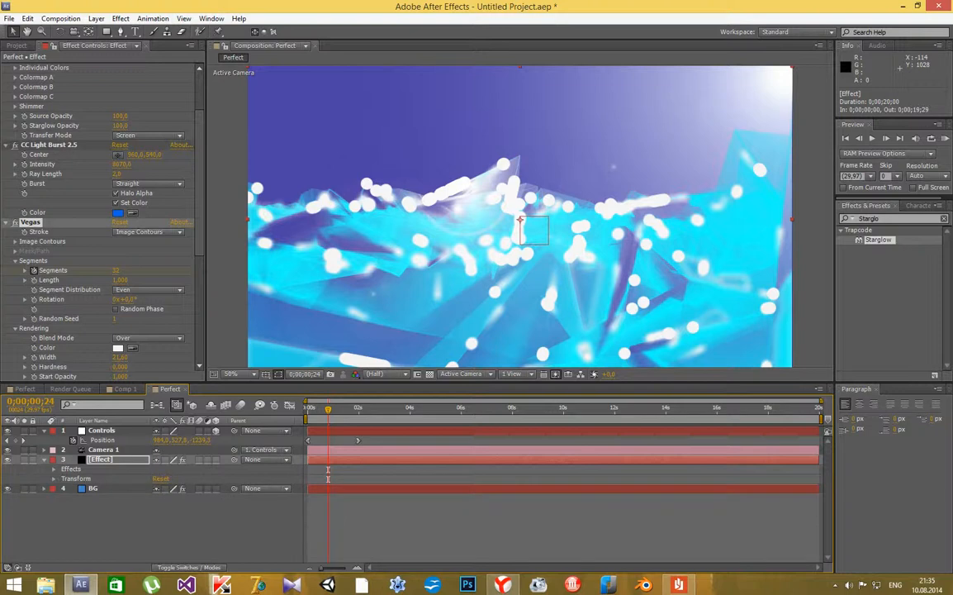
pyautogui.click(52, 468)
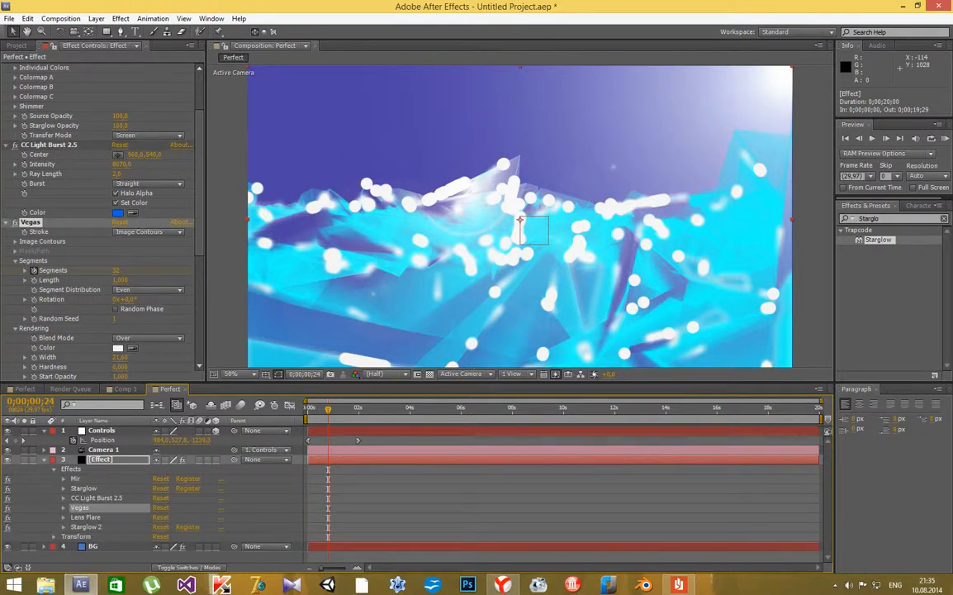
pyautogui.click(63, 507)
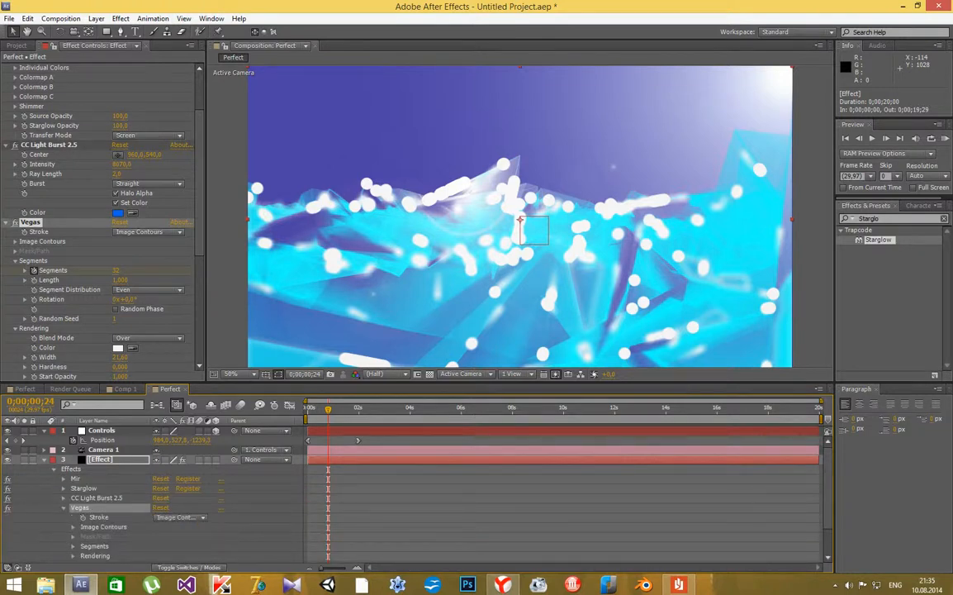
pyautogui.click(180, 516)
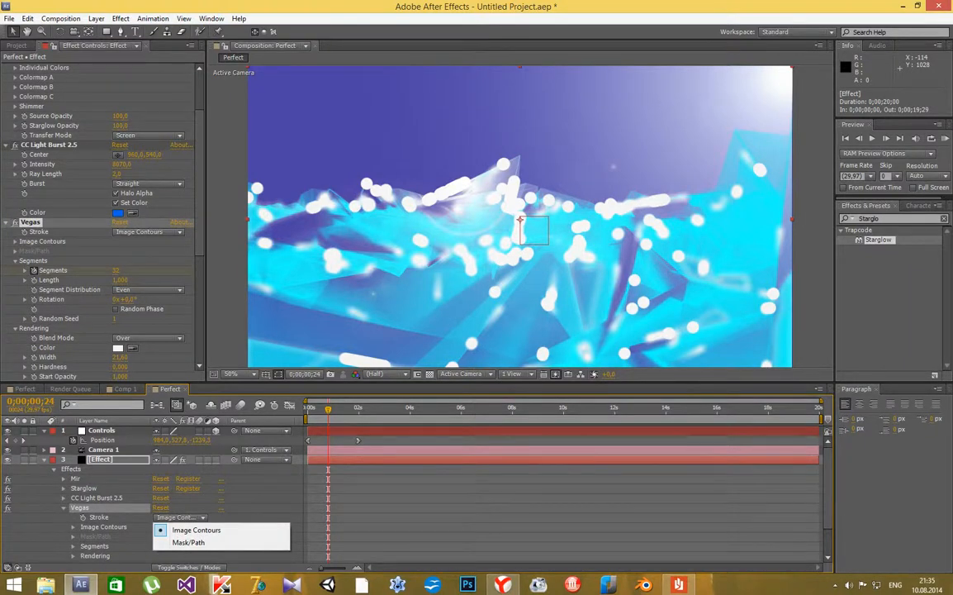
pyautogui.press('Escape')
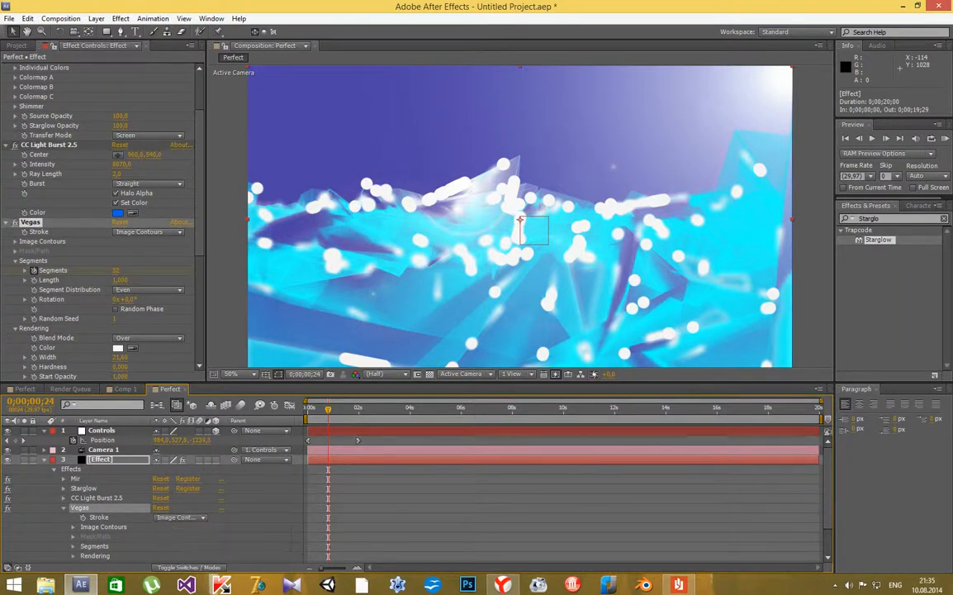
pyautogui.click(73, 546)
# Add a second Vegas Segments keyframe with a value of 1 at 0;00;03;03
pyautogui.press('space')
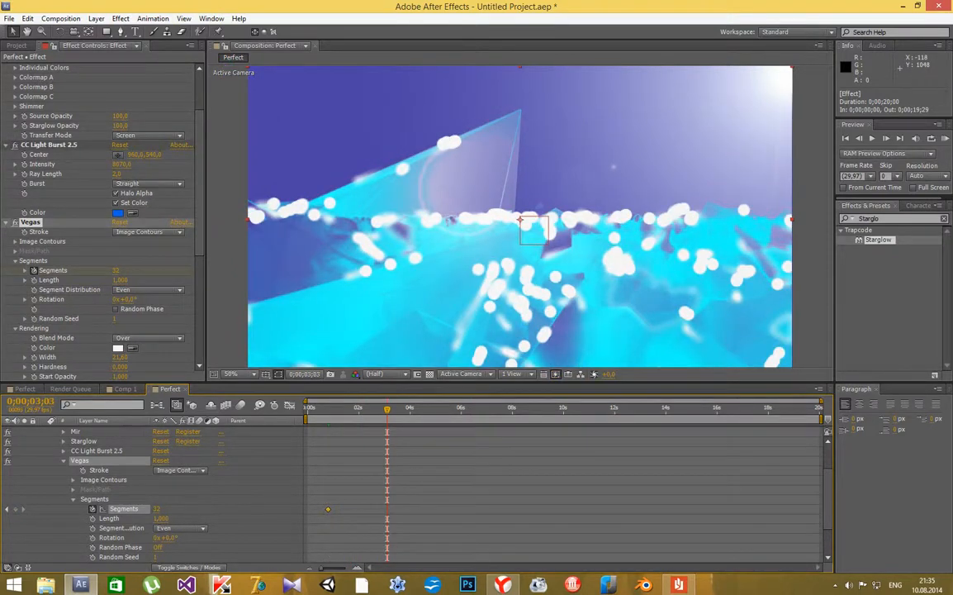
pyautogui.moveTo(156, 508); pyautogui.dragTo(154, 509)
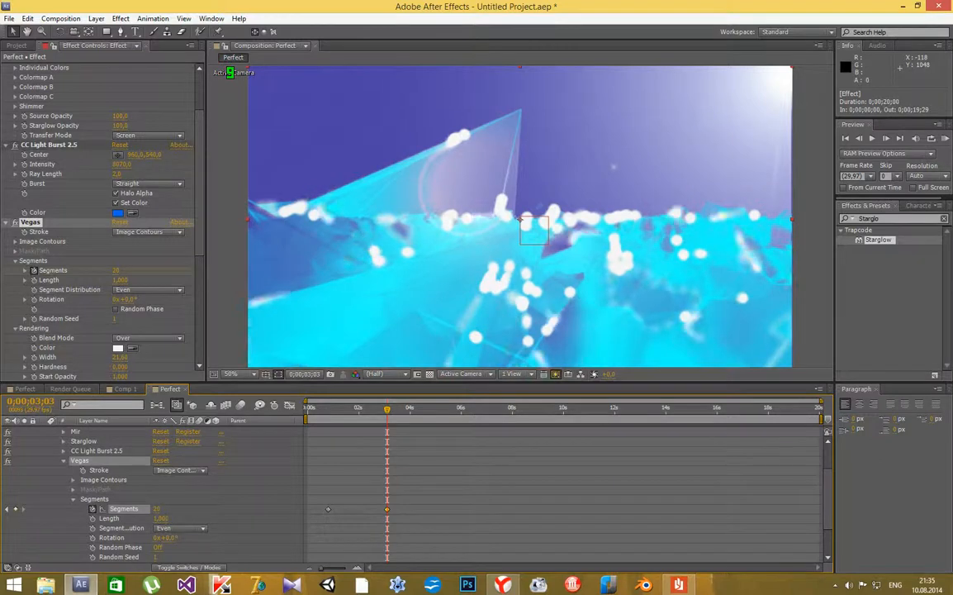
pyautogui.moveTo(156, 507); pyautogui.dragTo(142, 507)
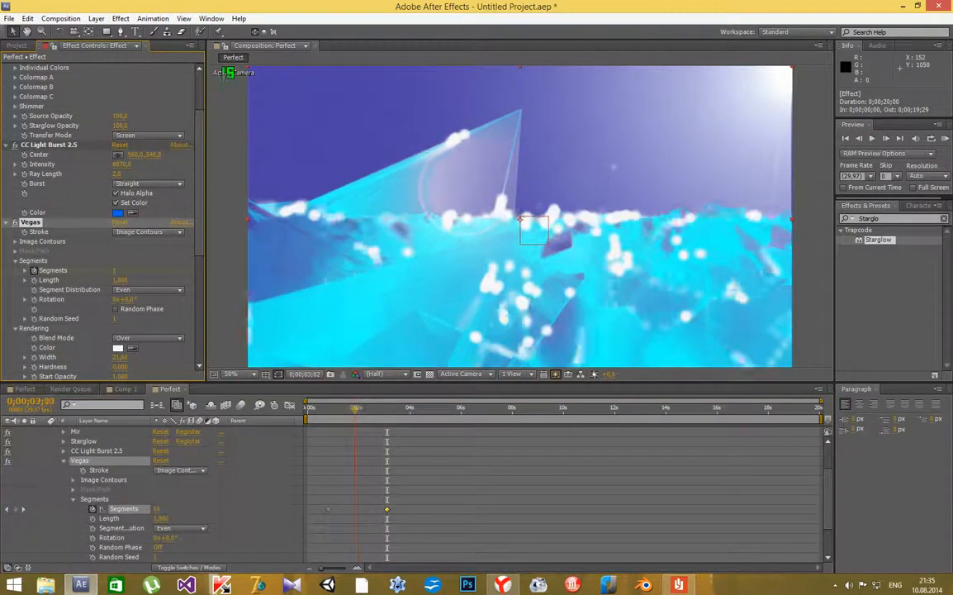
# Preview the Vegas Segments animation from the start of the composition
pyautogui.press('Home')
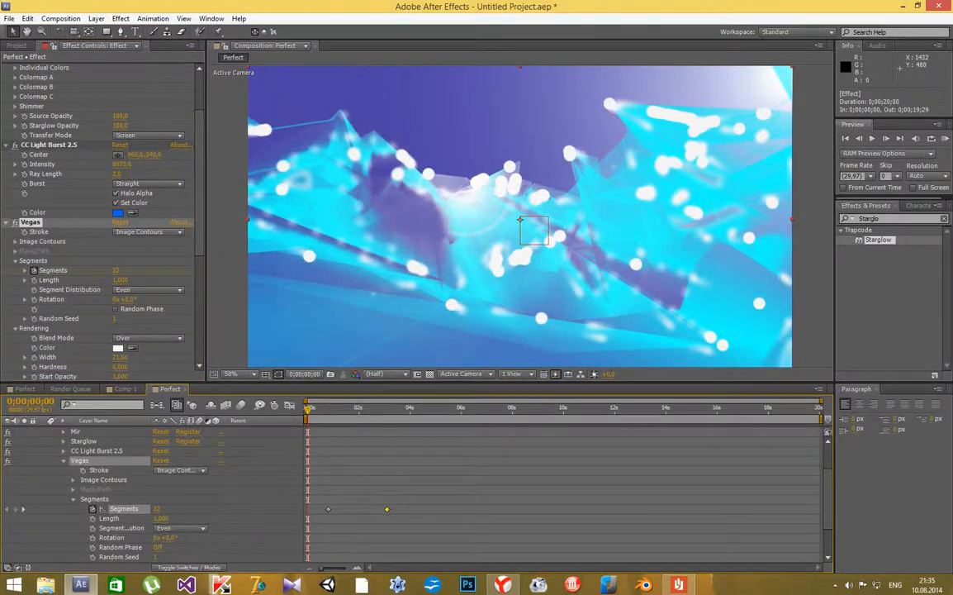
pyautogui.press('space')
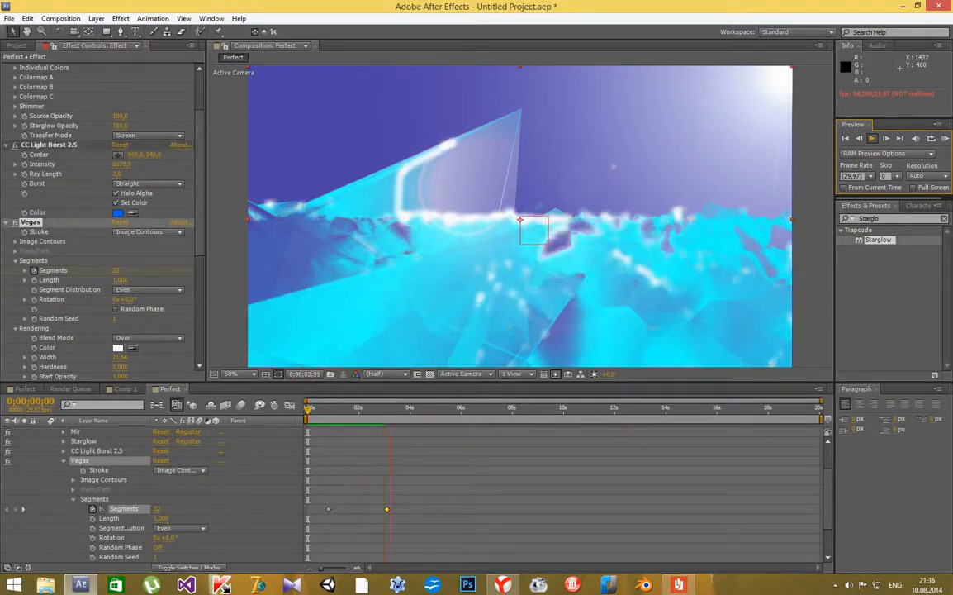
pyautogui.press('space')
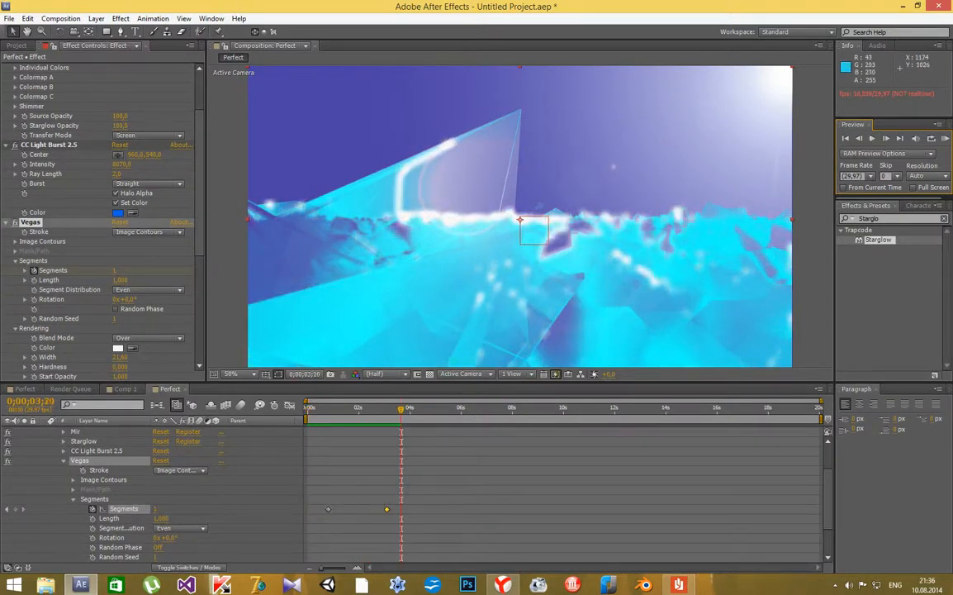
pyautogui.press('space')
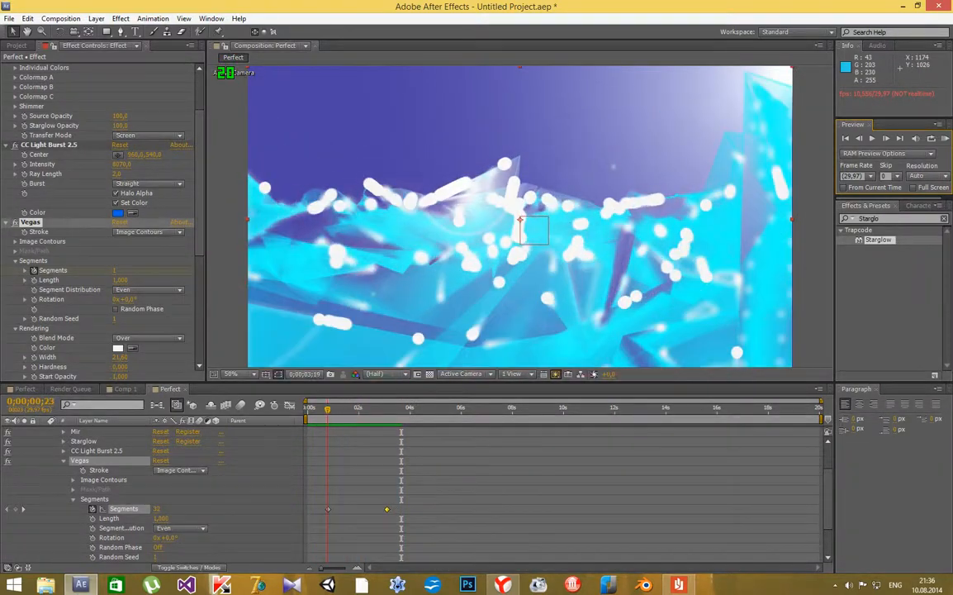
# Try Vegas Segments at 15 and Length at 0.39 at 0;00;00;23
pyautogui.click(328, 509)
pyautogui.click(118, 270)
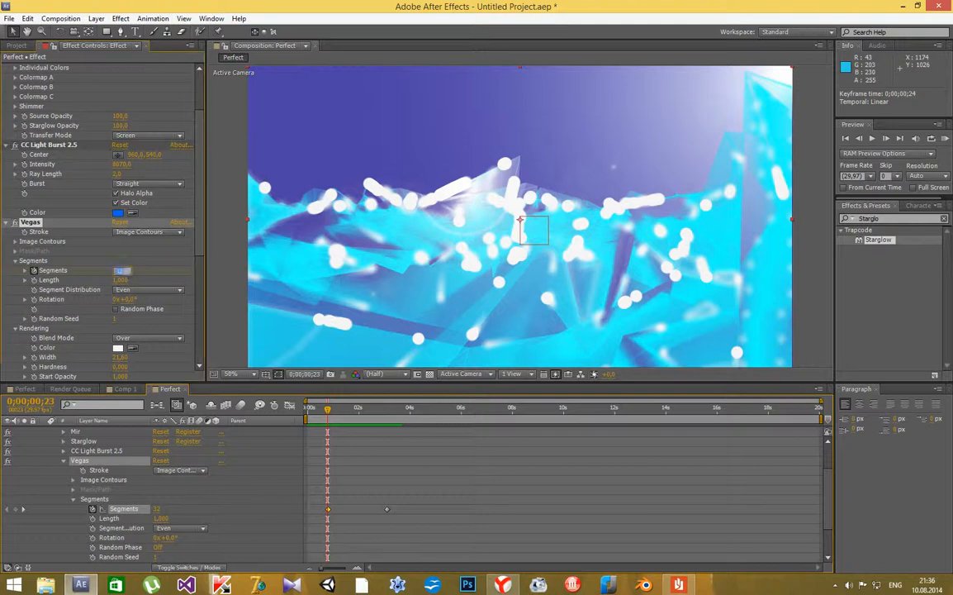
pyautogui.write('15')
pyautogui.press('Return')
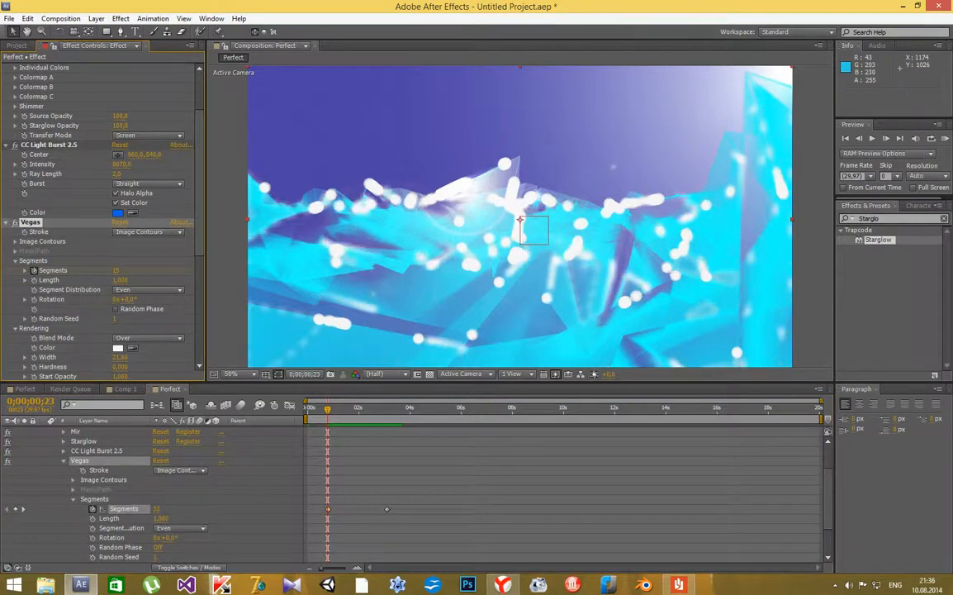
pyautogui.moveTo(120, 280); pyautogui.dragTo(112, 280)
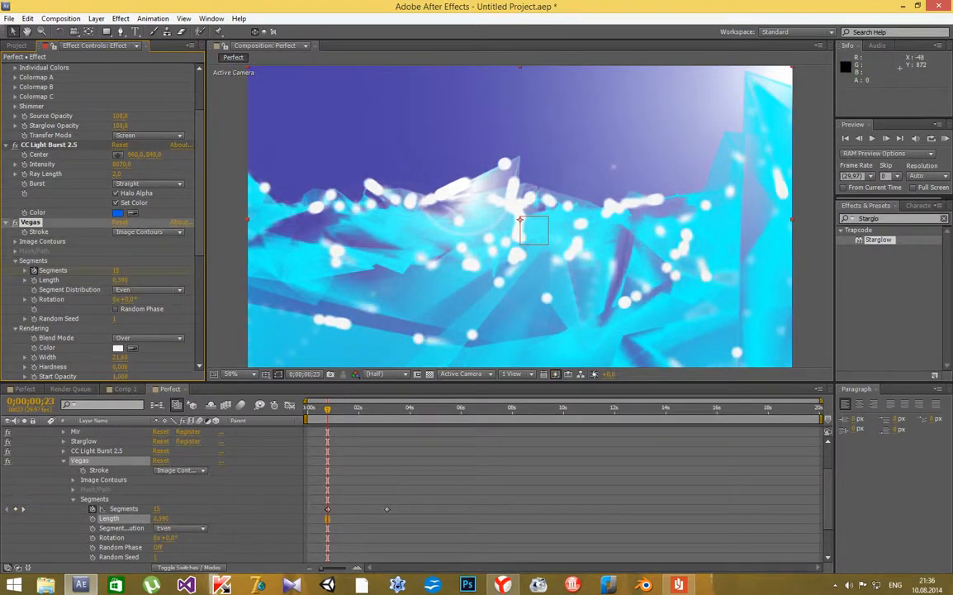
# Set Vegas Segment Distribution to Bunched, Segments to 20 at 0;00;00;23 and Length to 0.96
pyautogui.click(147, 289)
pyautogui.click(142, 302)
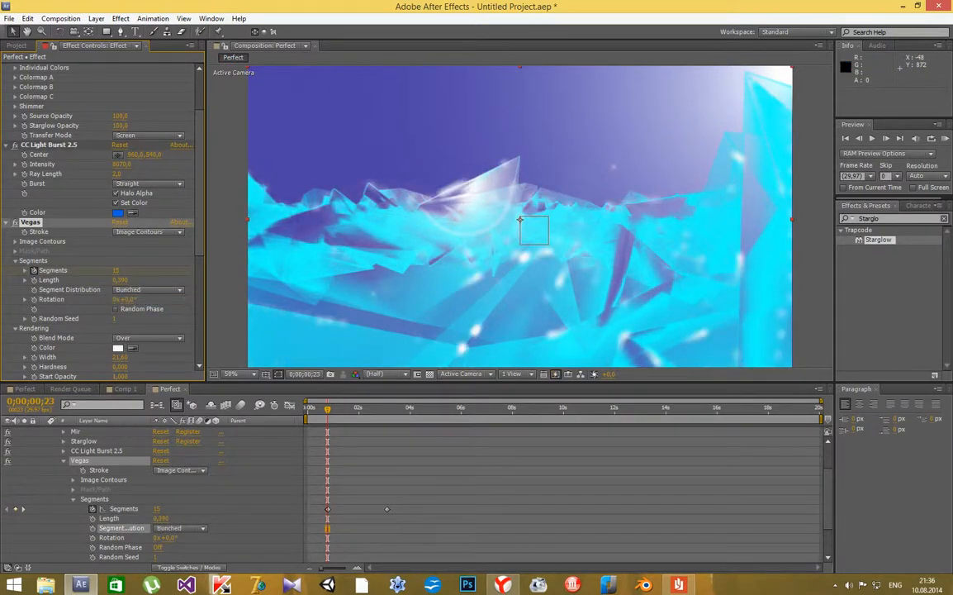
pyautogui.click(147, 289)
pyautogui.click(120, 279)
pyautogui.click(117, 270)
pyautogui.write('20')
pyautogui.press('Return')
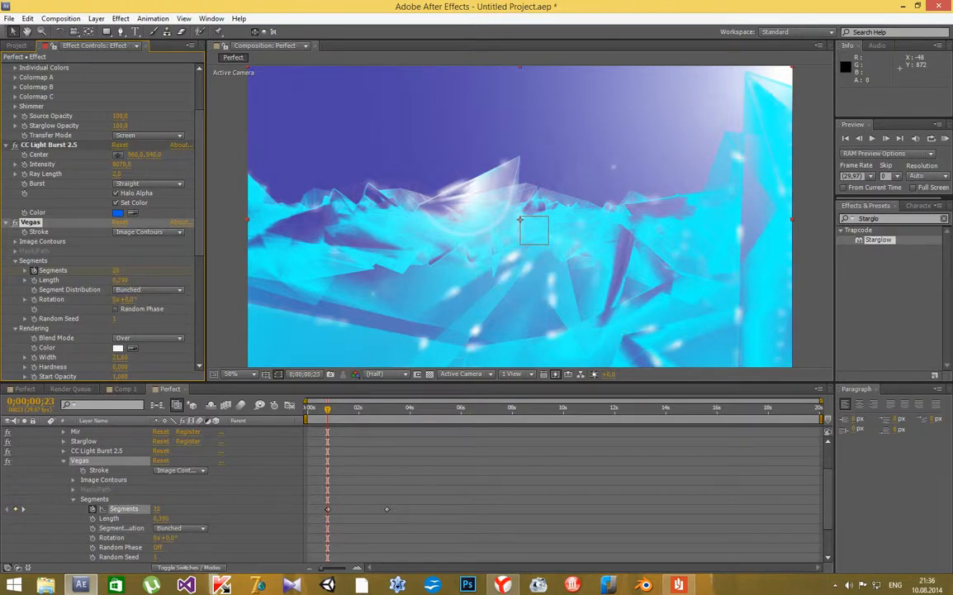
pyautogui.moveTo(119, 280); pyautogui.dragTo(167, 280)
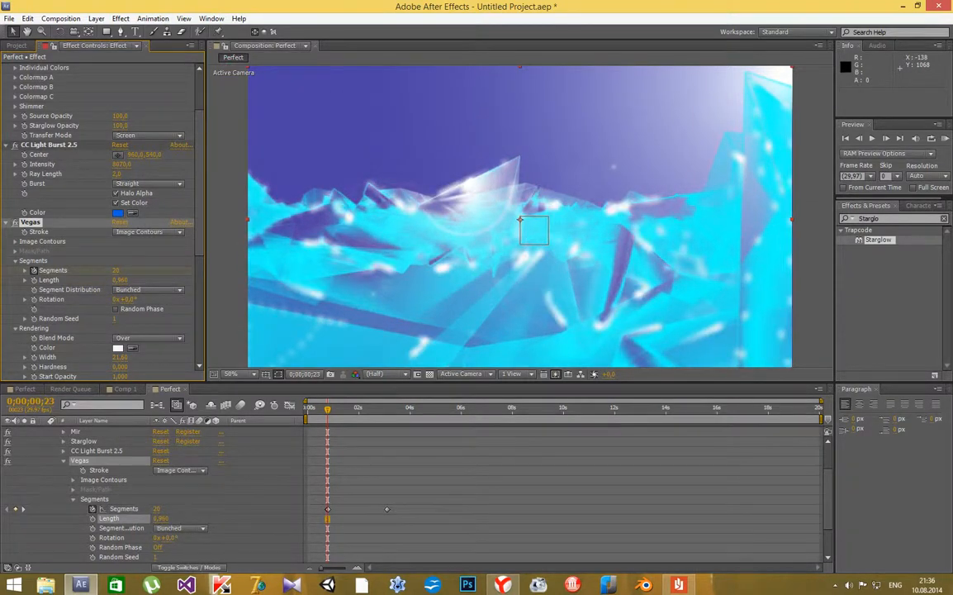
# Play the animation past the second Segments keyframe and clear the search term in the effects list
pyautogui.press('space')
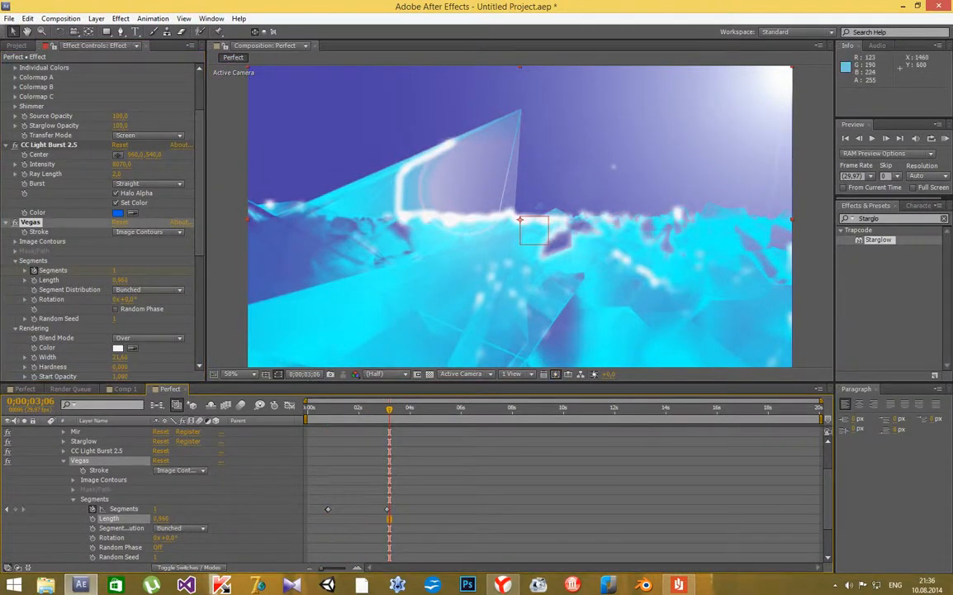
pyautogui.click(900, 218)
pyautogui.press('BackSpace')
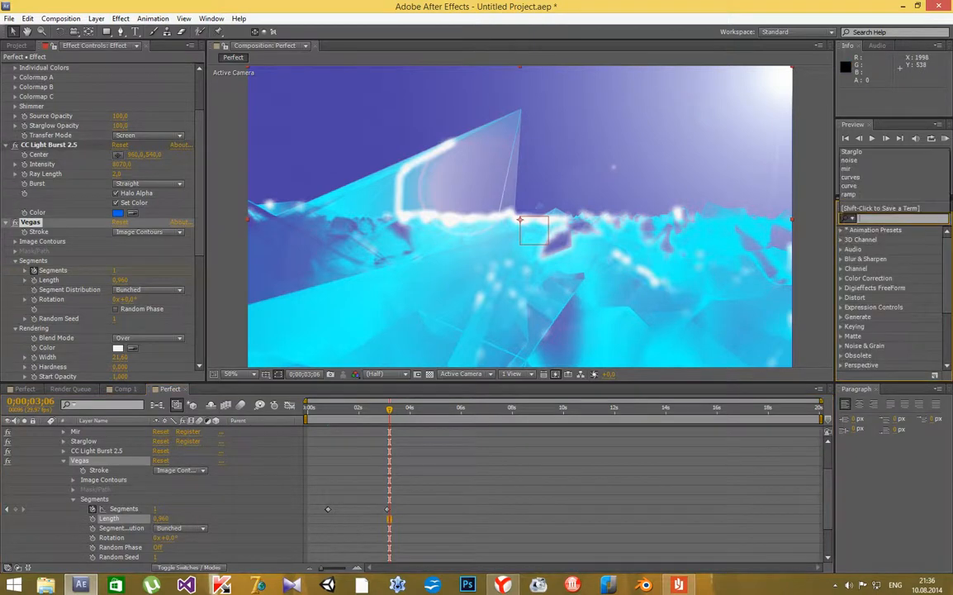
# Keyframe Vertices X of Mir at 0;00;02;12 and set it to 140 at 0;00;04;16
pyautogui.moveTo(389, 409)
pyautogui.mouseDown()
pyautogui.moveTo(369, 408)
pyautogui.moveTo(385, 409)
pyautogui.mouseUp()
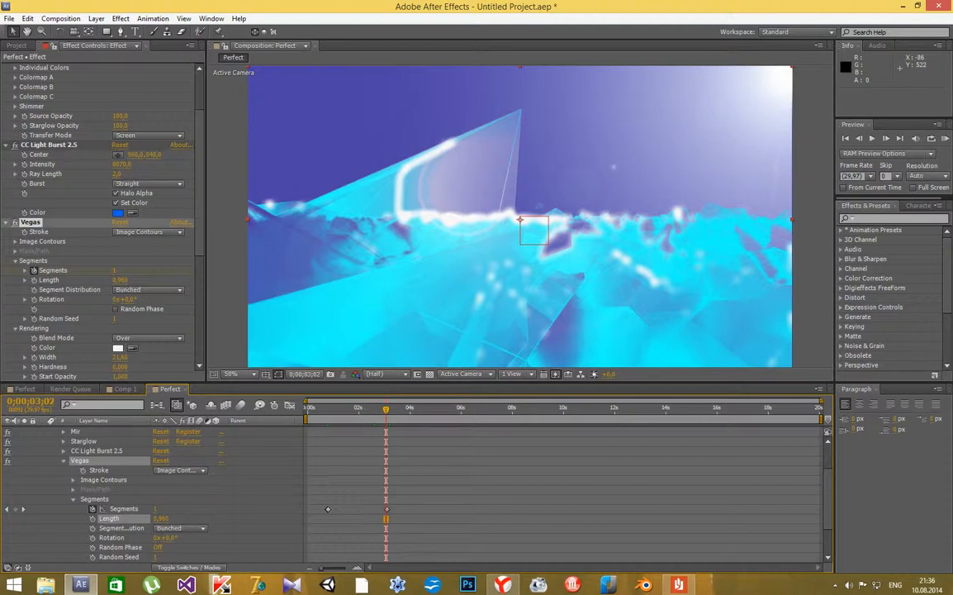
pyautogui.moveTo(386, 408); pyautogui.dragTo(368, 408)
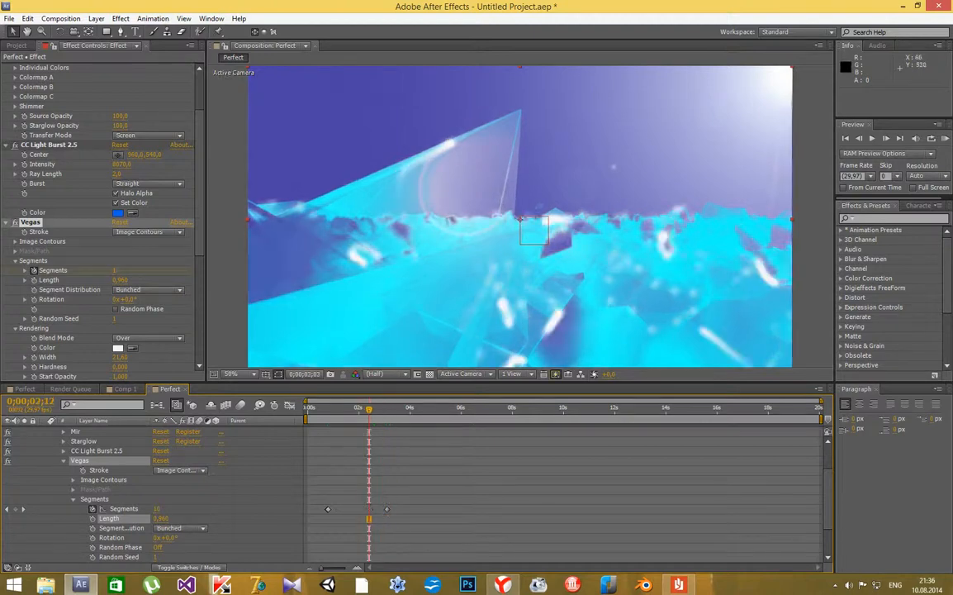
pyautogui.scroll(3, 99, 219)
pyautogui.click(6, 67)
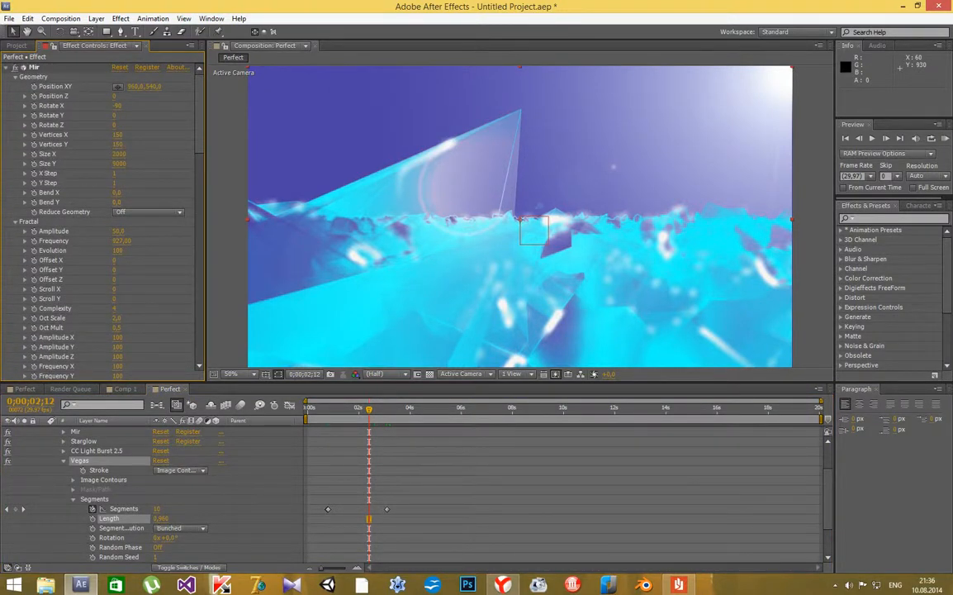
pyautogui.click(34, 135)
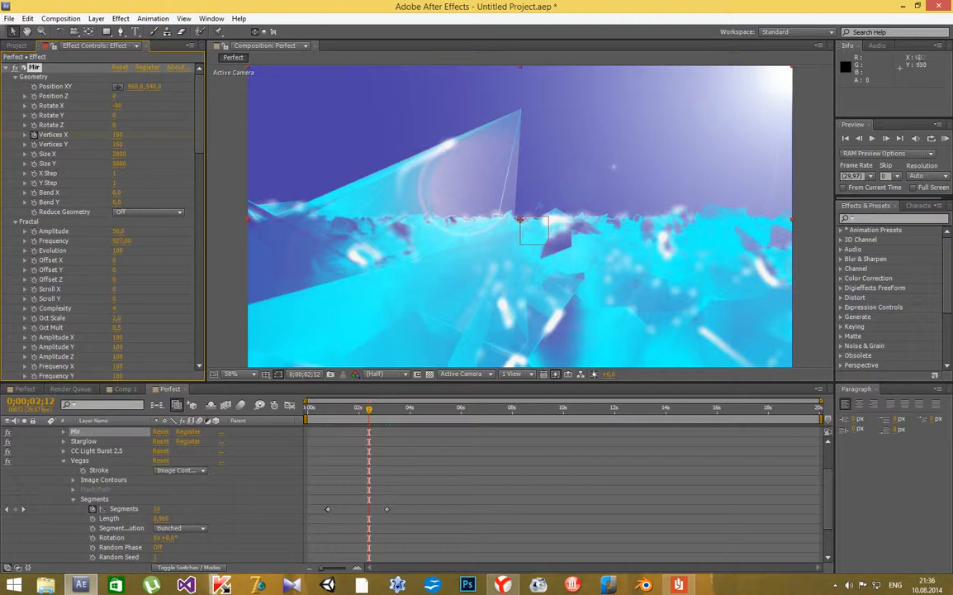
pyautogui.press('space')
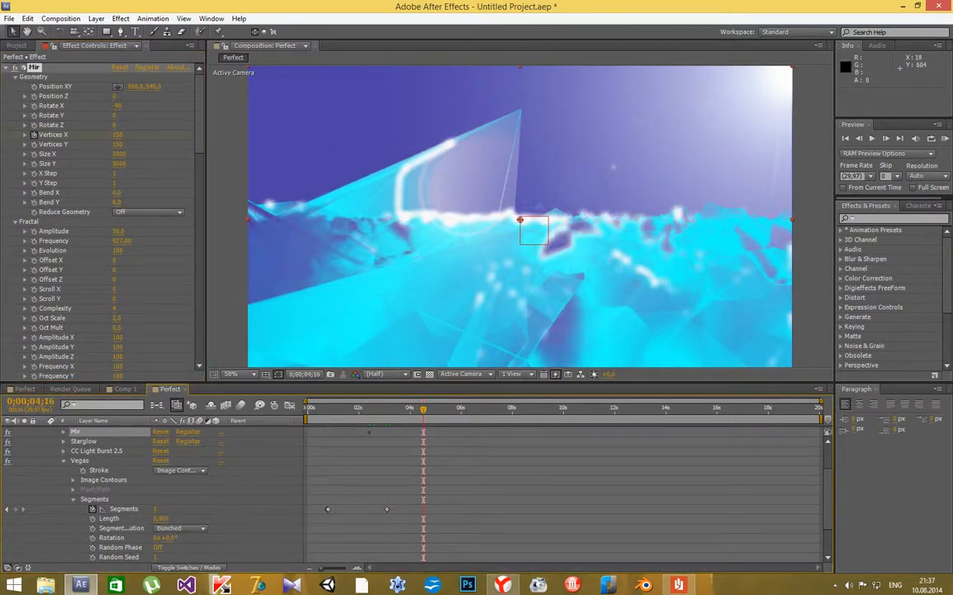
pyautogui.moveTo(117, 134); pyautogui.dragTo(109, 135)
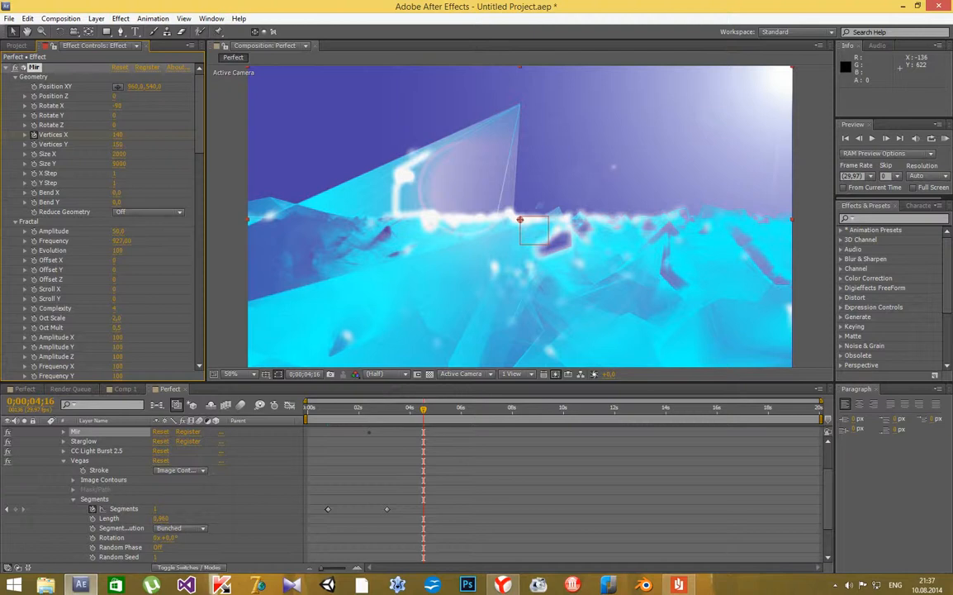
# Keyframe Rotate Y of Mir at 0;00;04;16 and set it to -25 at 0;00;05;01
pyautogui.click(34, 115)
pyautogui.click(116, 115)
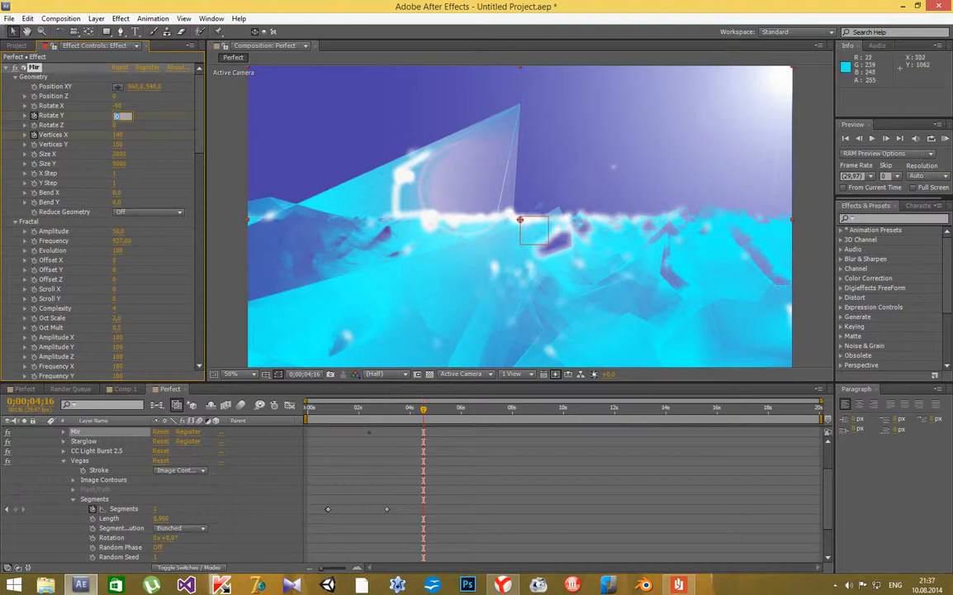
pyautogui.moveTo(423, 409); pyautogui.dragTo(374, 409)
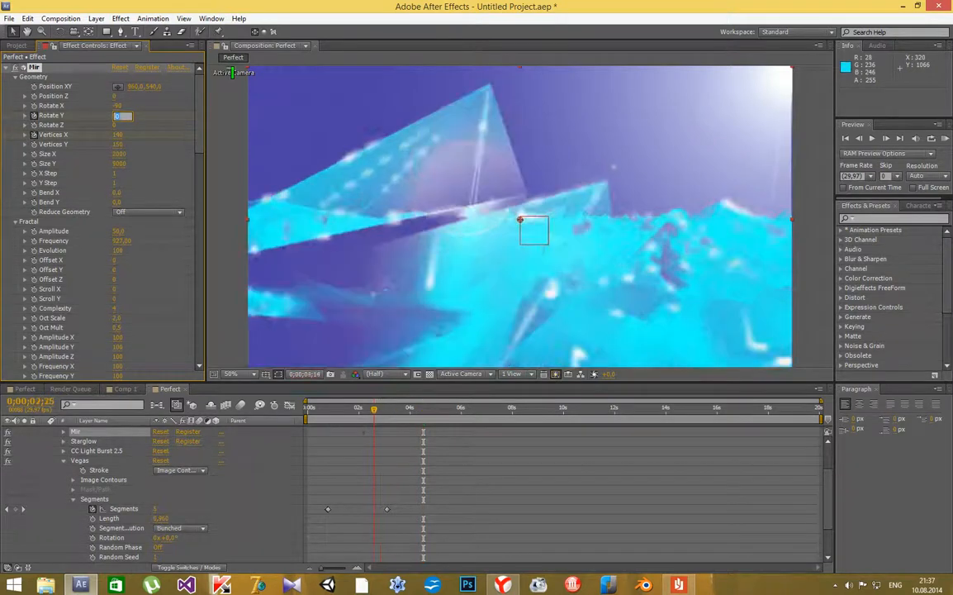
pyautogui.click(116, 115)
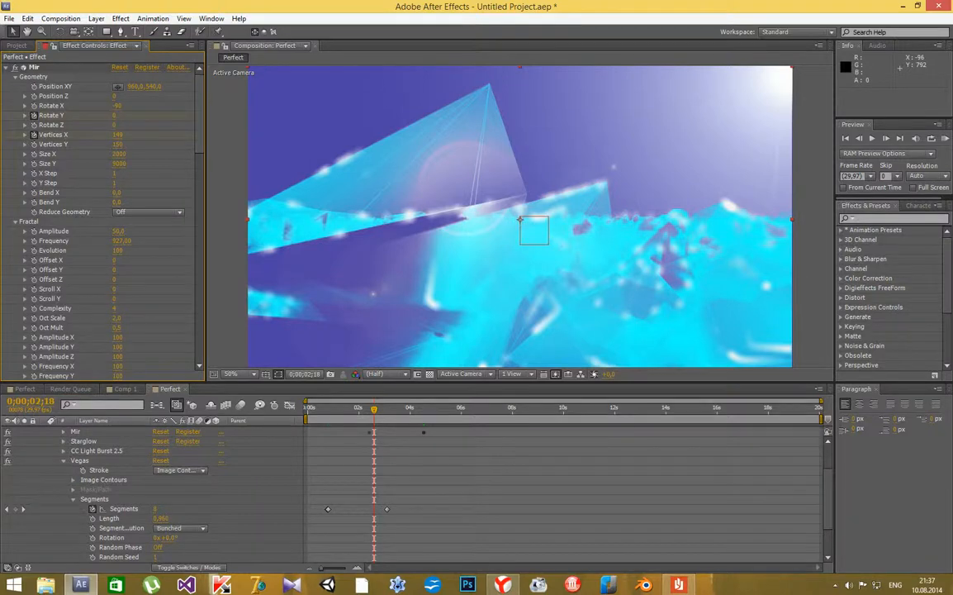
pyautogui.press('Return')
pyautogui.press('space')
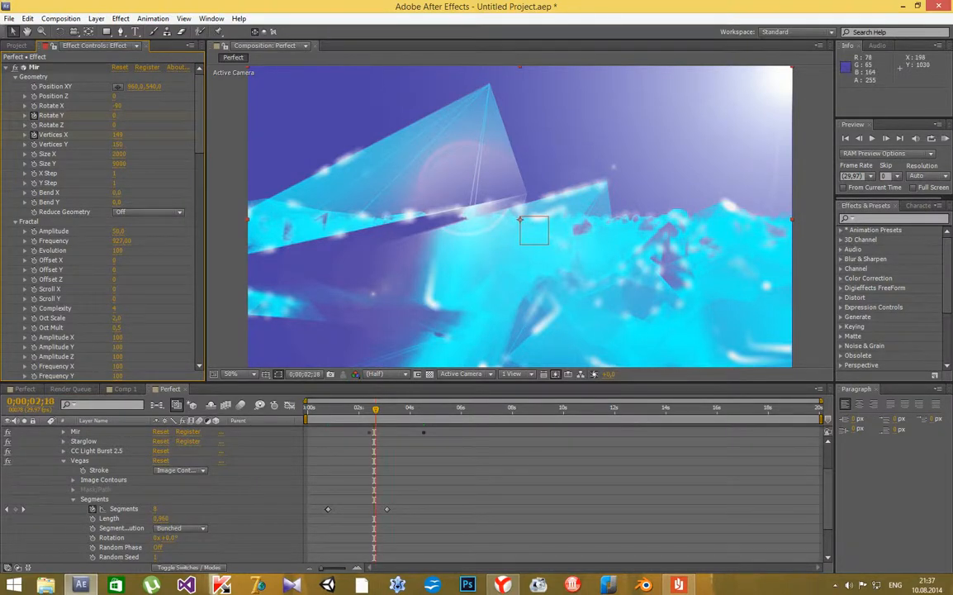
pyautogui.press('space')
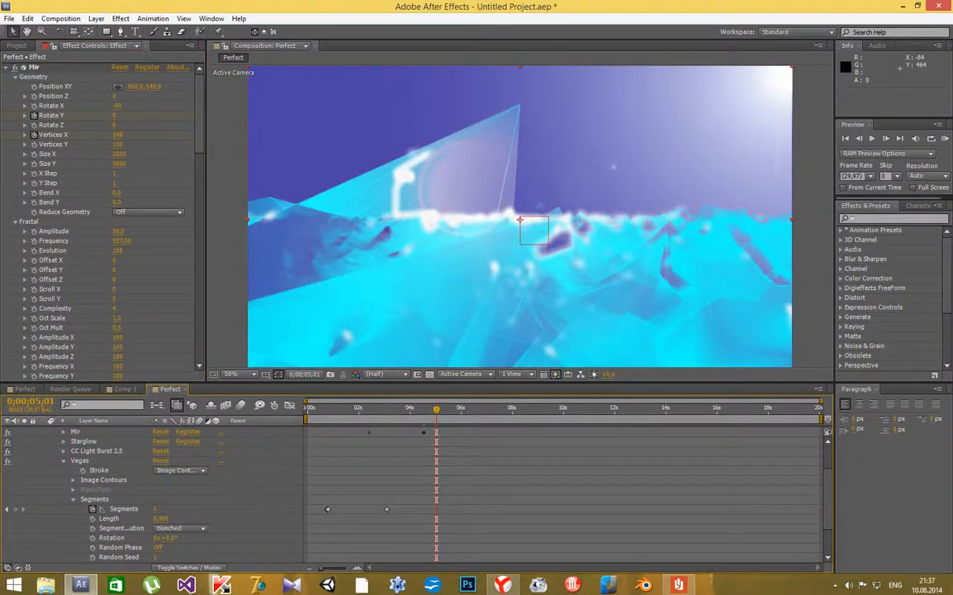
pyautogui.moveTo(115, 115); pyautogui.dragTo(95, 114)
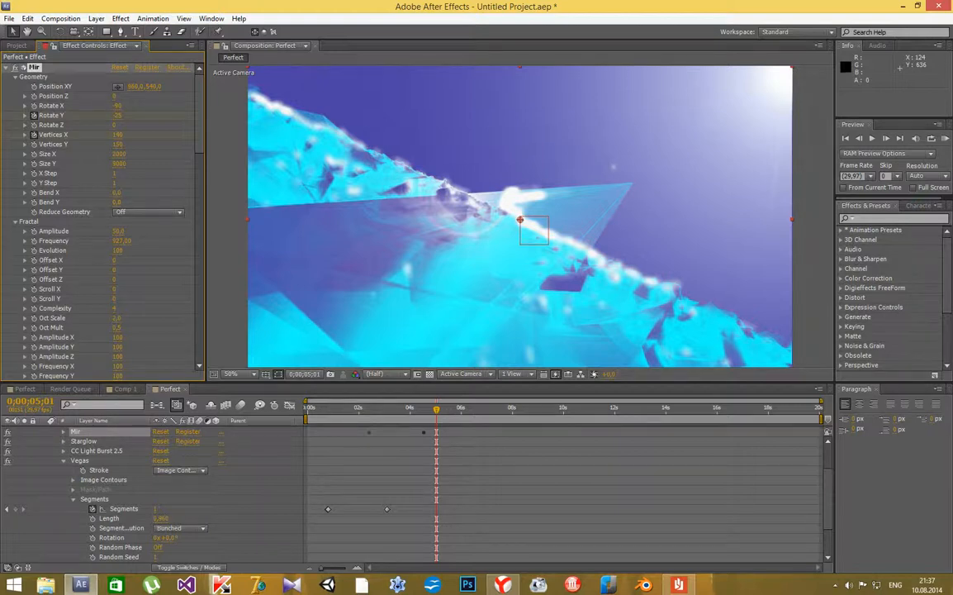
# Keyframe the Vegas Segments value of 1 at 0;00;05;01 and fit the composition in the viewer
pyautogui.click(157, 509)
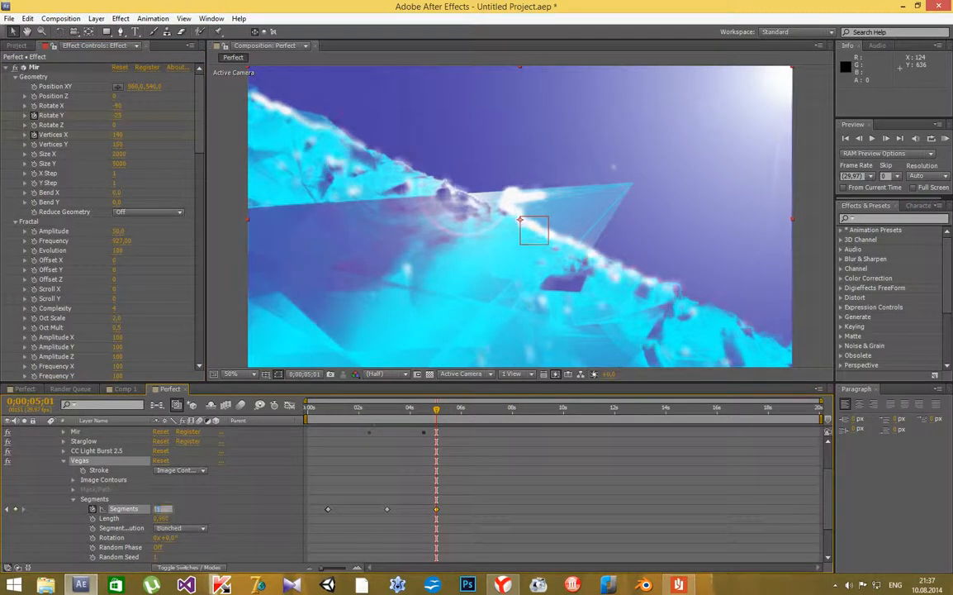
pyautogui.press('Return')
pyautogui.scroll(-4, 99, 214)
pyautogui.scroll(-5, 299, 329)
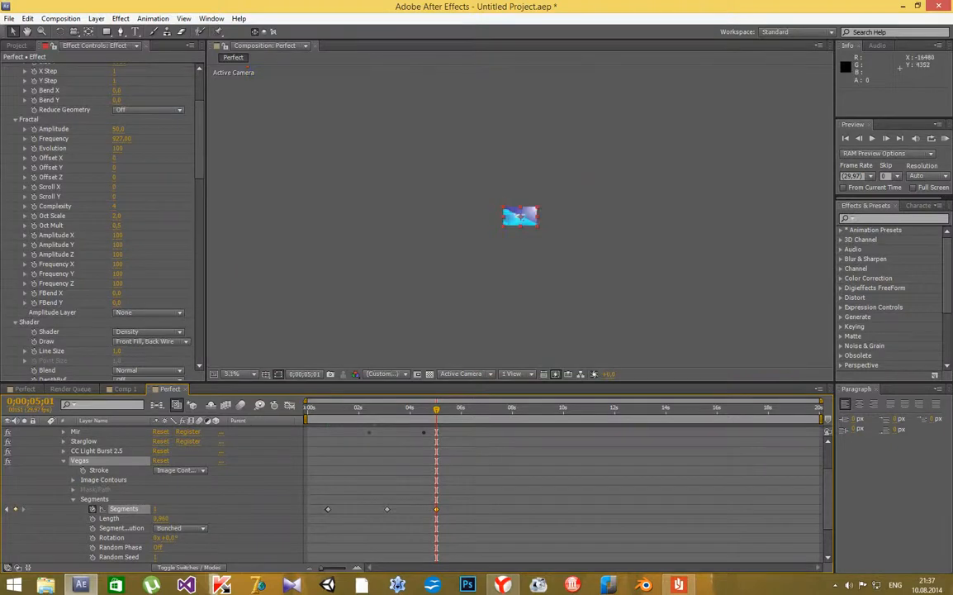
pyautogui.click(233, 373)
pyautogui.click(223, 154)
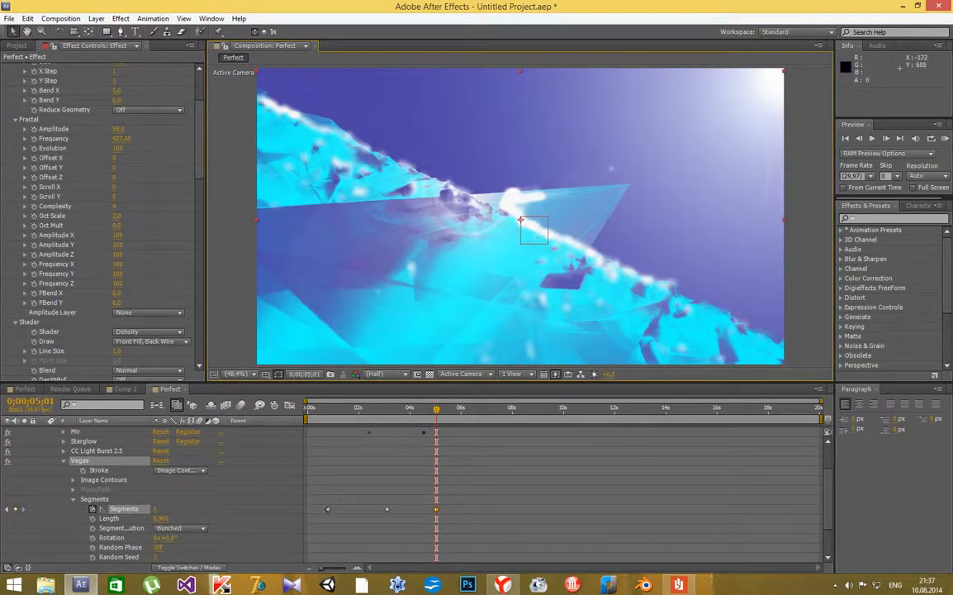
# Keyframe Vegas Length at 0.88 and move that keyframe to 0;00;02;21
pyautogui.scroll(-5, 99, 215)
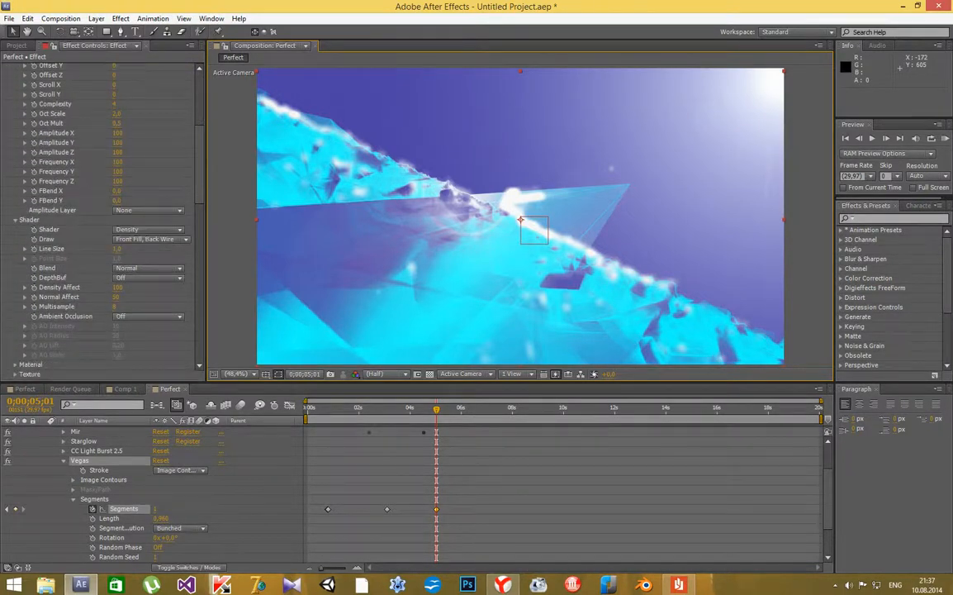
pyautogui.click(97, 450)
pyautogui.scroll(-14, 99, 214)
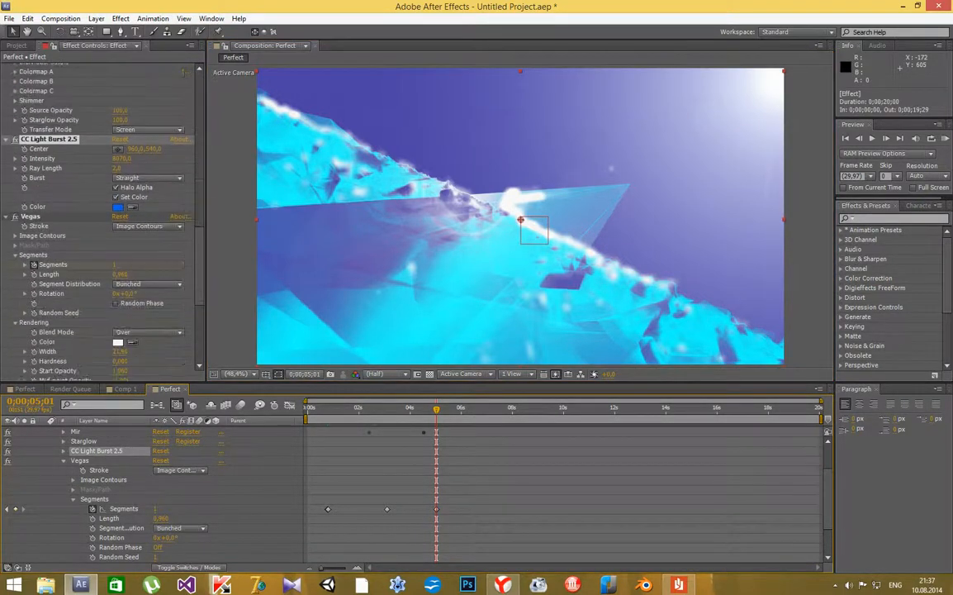
pyautogui.click(30, 216)
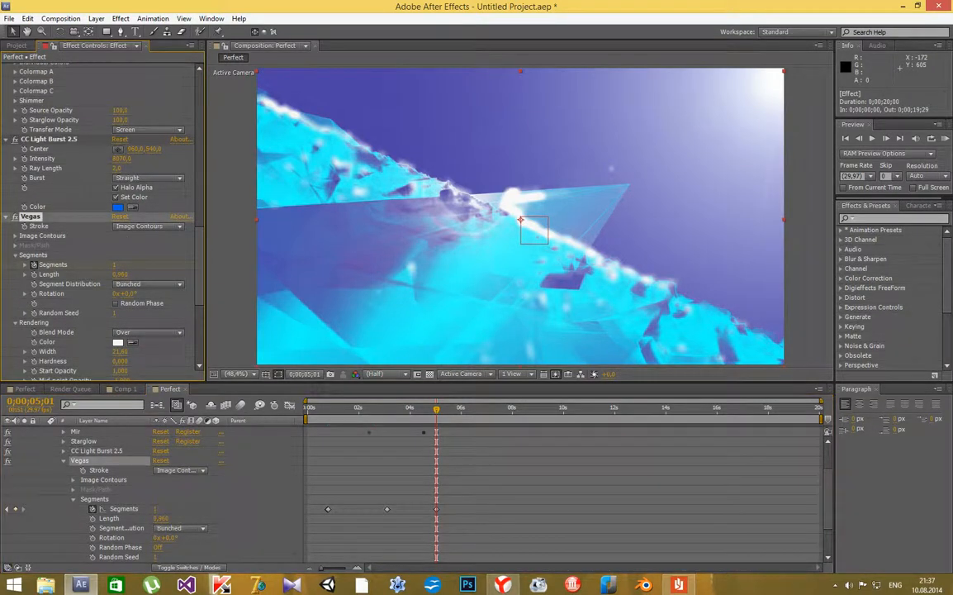
pyautogui.click(121, 274)
pyautogui.hotkey('shift', 'Tab')
pyautogui.press('Return')
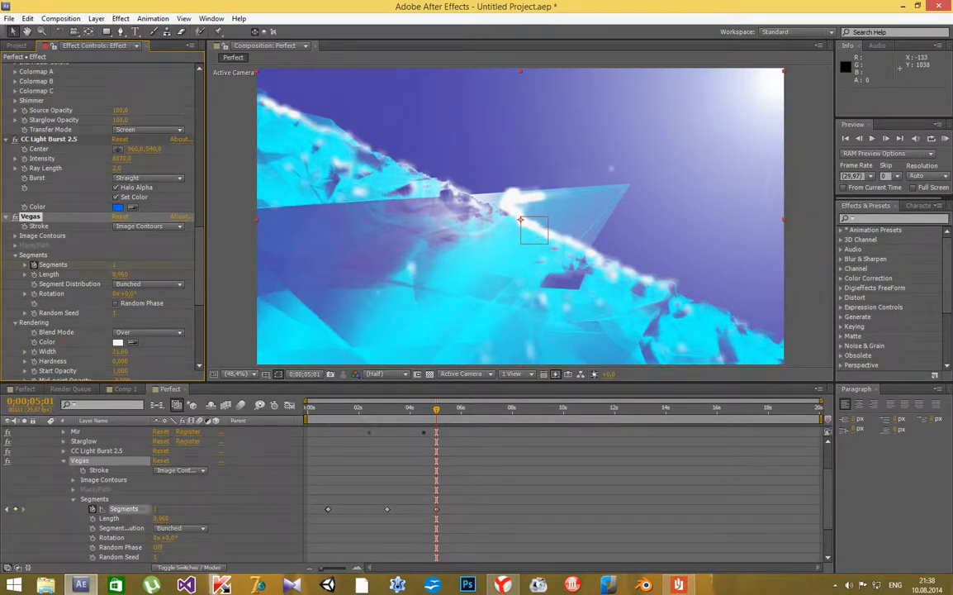
pyautogui.moveTo(161, 518)
pyautogui.mouseDown()
pyautogui.moveTo(140, 518)
pyautogui.moveTo(154, 518)
pyautogui.mouseUp()
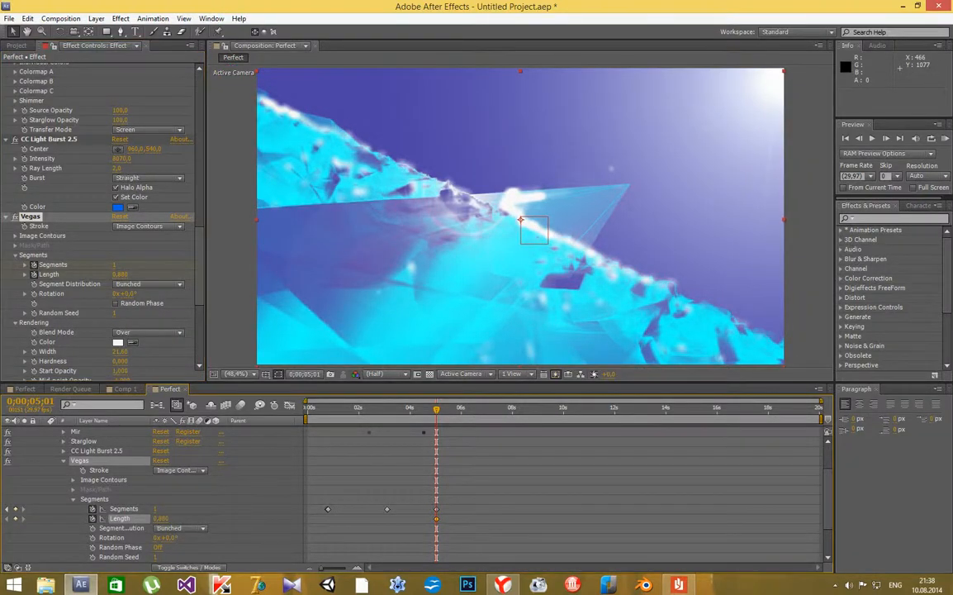
pyautogui.moveTo(436, 518); pyautogui.dragTo(377, 517)
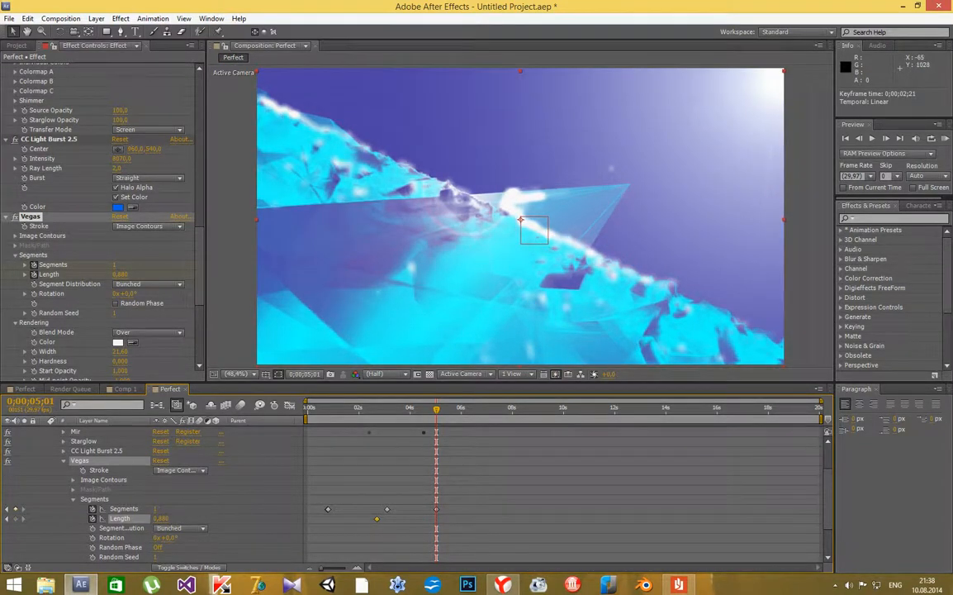
# Set Vegas Length to 0 at 0;00;05;01 to add its second keyframe
pyautogui.click(119, 274)
pyautogui.write('0')
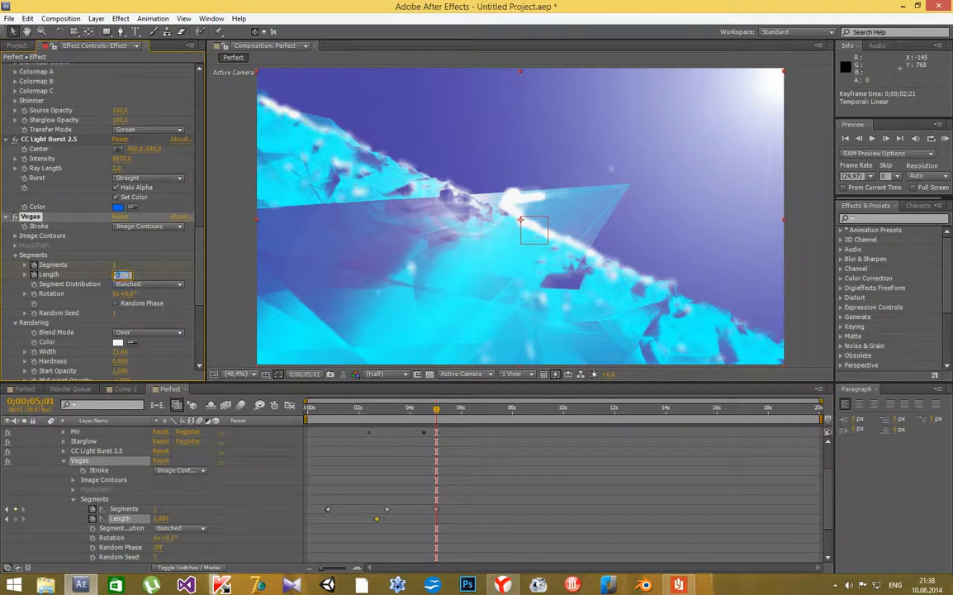
pyautogui.press('Return')
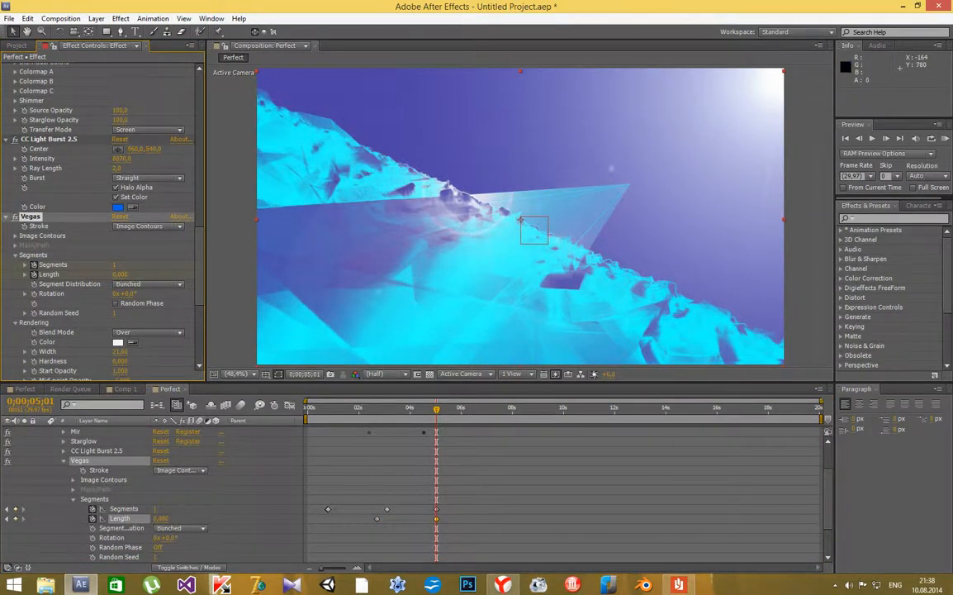
# At 0;00;03;01, set the Starglow 2 Streak Length to 1 and its Input Channel to Luminance
pyautogui.scroll(-6, 99, 214)
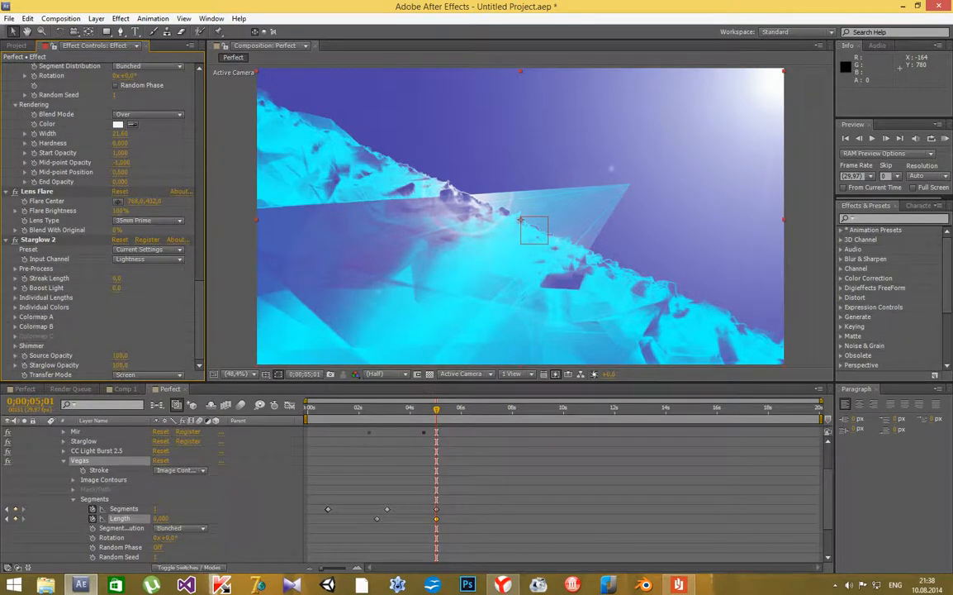
pyautogui.moveTo(436, 408); pyautogui.dragTo(385, 409)
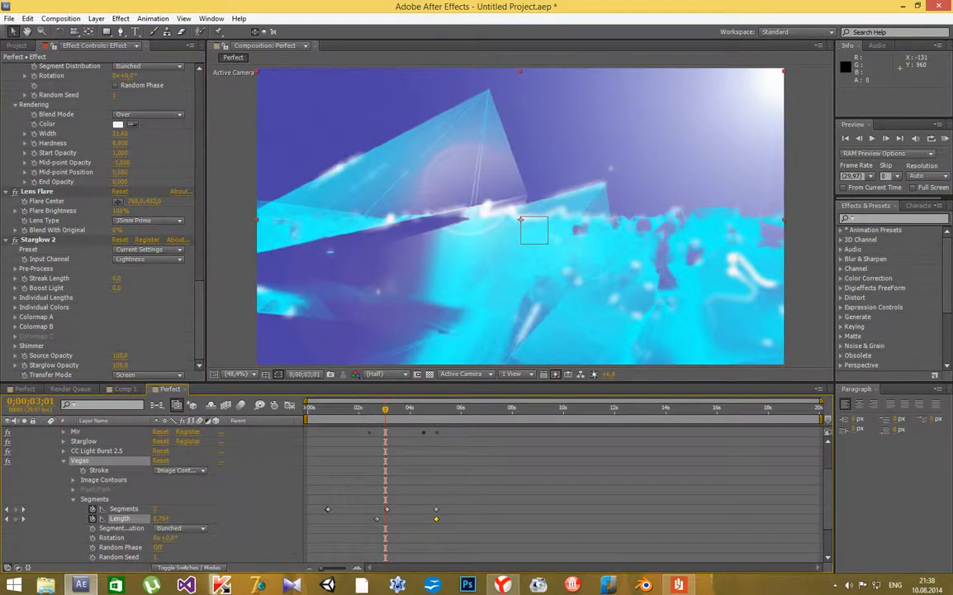
pyautogui.click(38, 240)
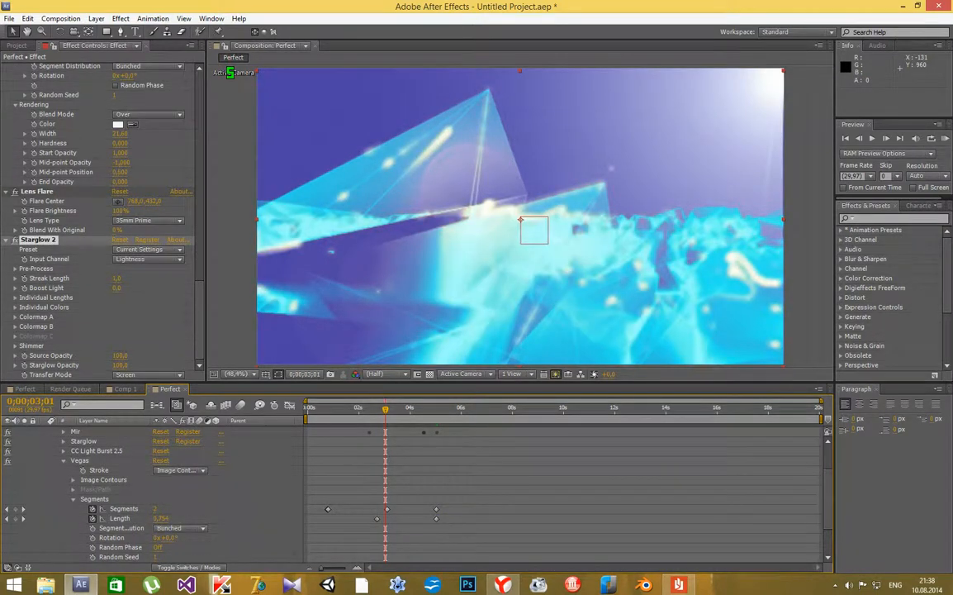
pyautogui.click(149, 259)
pyautogui.click(136, 256)
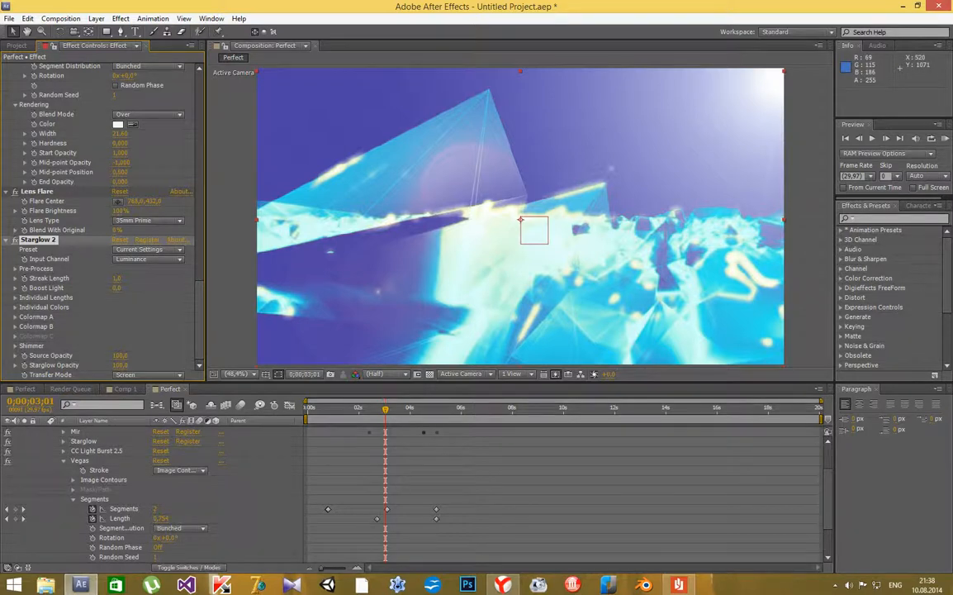
# Try a Starglow 2 Streak Length of several hundred at 0;00;05;04
pyautogui.moveTo(385, 409); pyautogui.dragTo(439, 408)
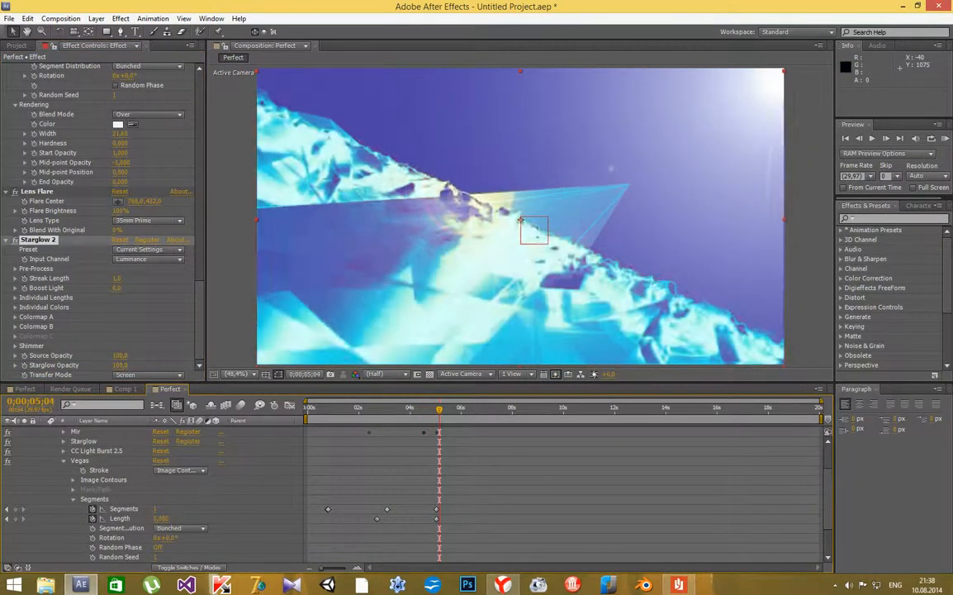
pyautogui.moveTo(116, 278); pyautogui.dragTo(700, 278)
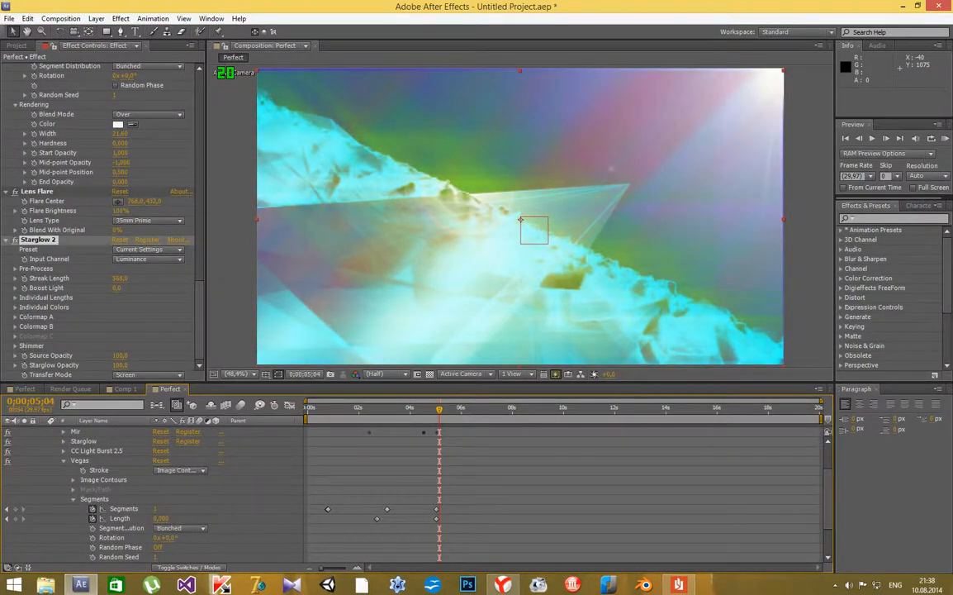
pyautogui.moveTo(585, 277)
pyautogui.mouseDown()
pyautogui.moveTo(514, 278)
pyautogui.moveTo(600, 277)
pyautogui.mouseUp()
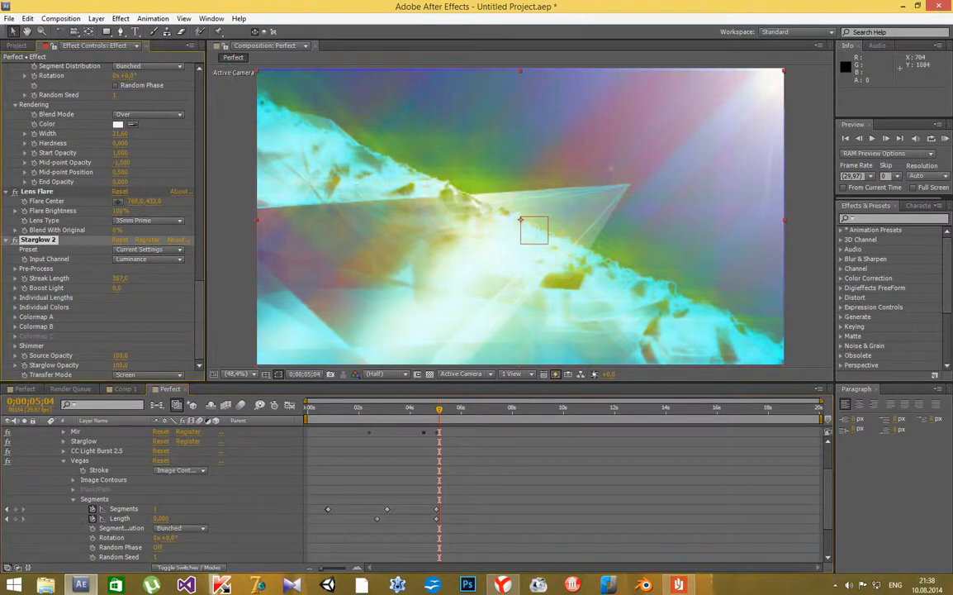
# Enable keyframing for the Starglow 2 Streak Length and set it to 0 at 0;00;00;00
pyautogui.press('Home')
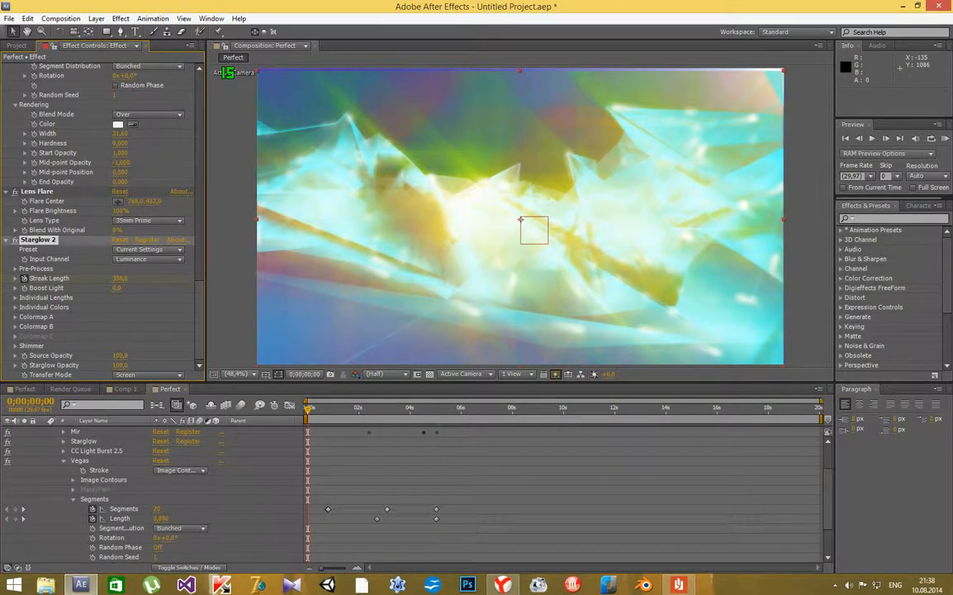
pyautogui.moveTo(120, 277); pyautogui.dragTo(52, 278)
pyautogui.click(121, 278)
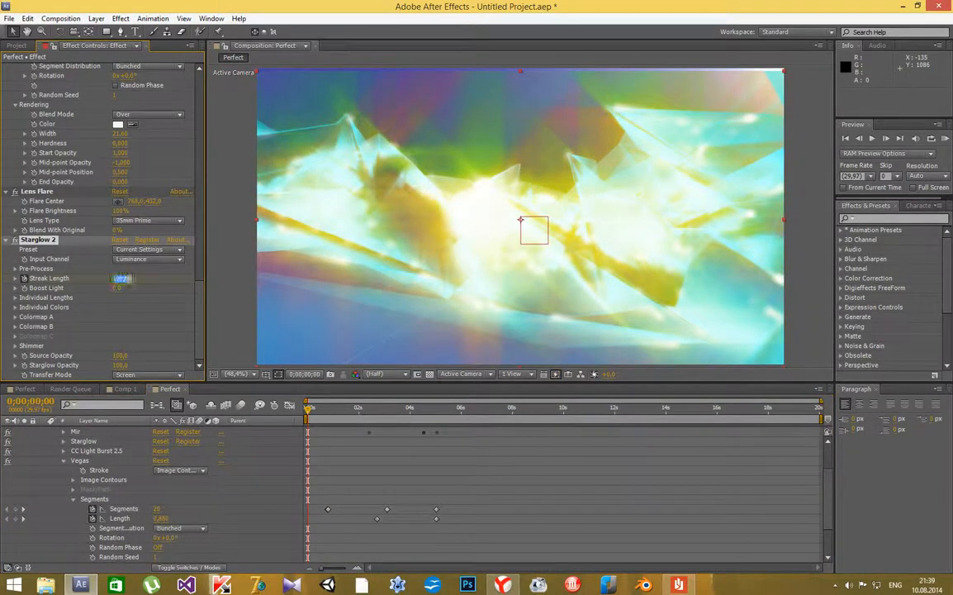
pyautogui.write('100')
pyautogui.press('Return')
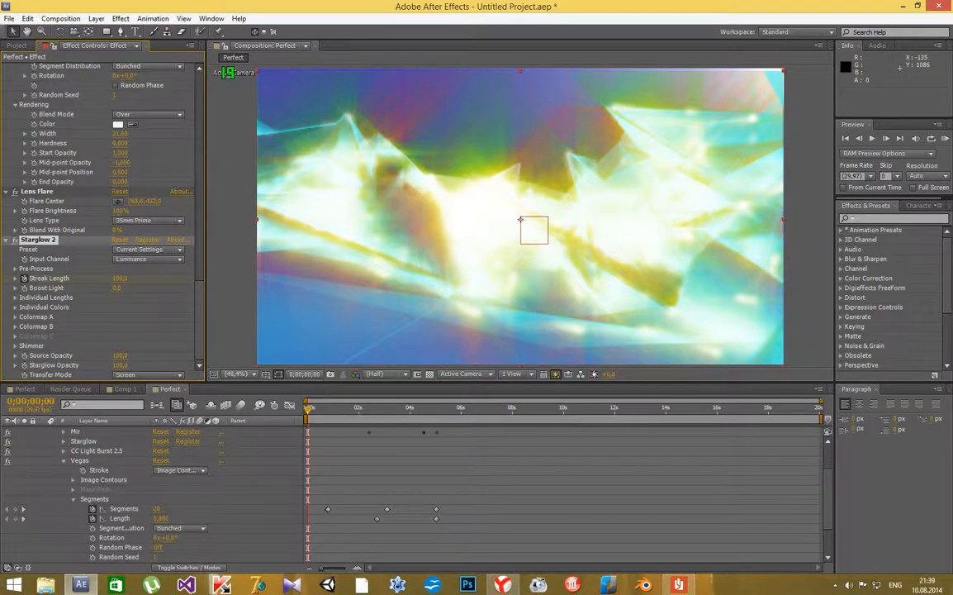
pyautogui.click(124, 278)
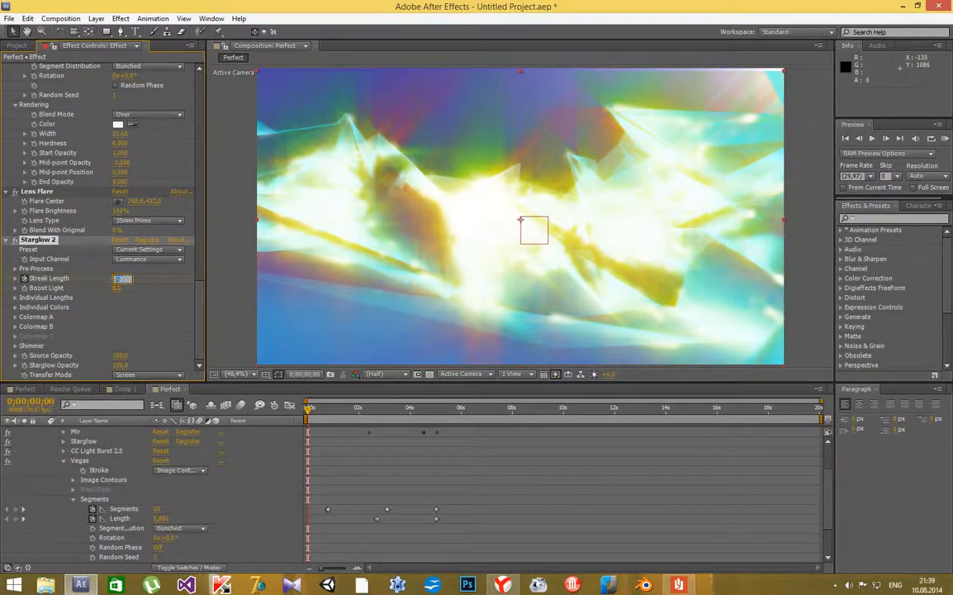
pyautogui.write('20')
pyautogui.press('Return')
pyautogui.click(119, 278)
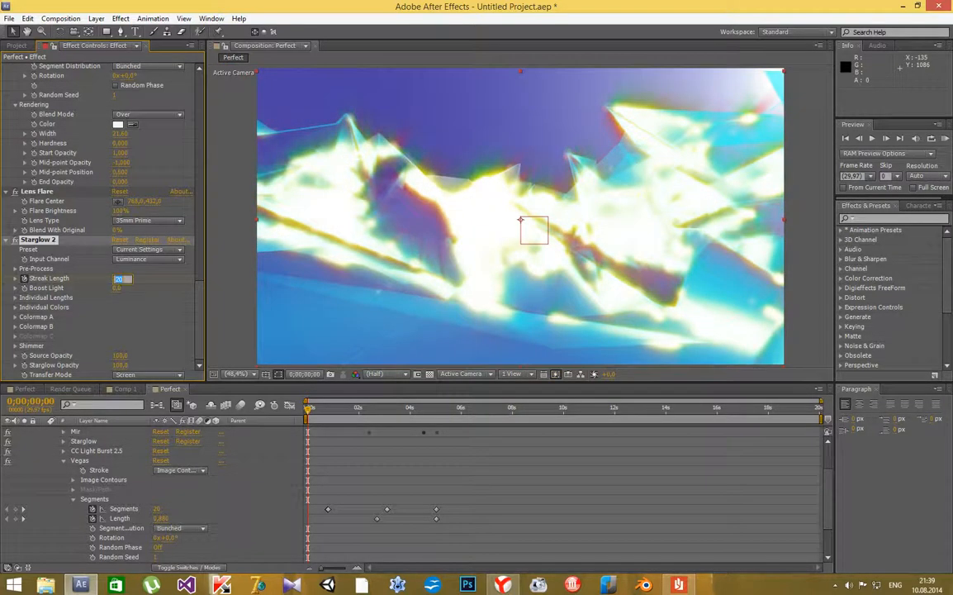
pyautogui.write('10')
pyautogui.press('Return')
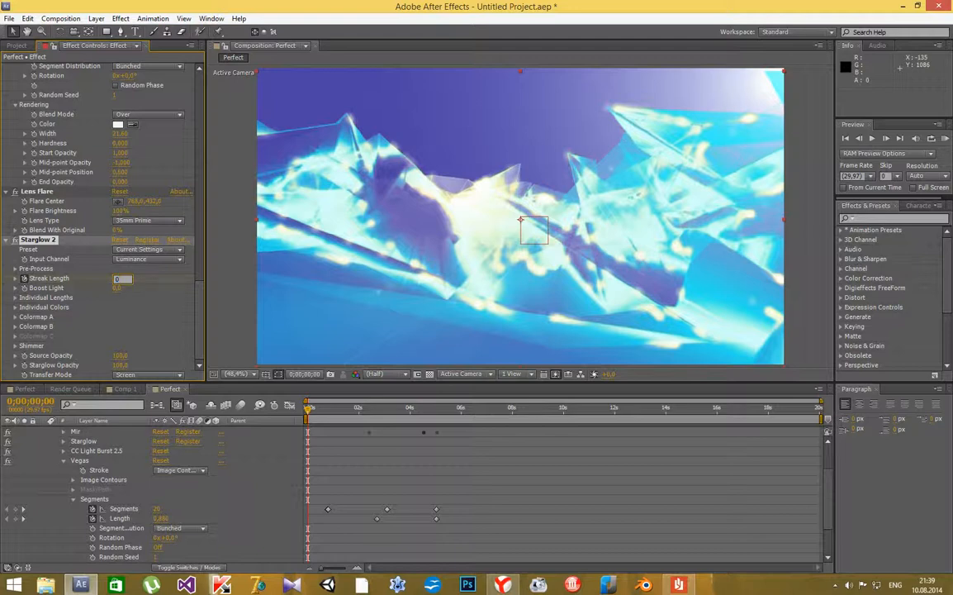
pyautogui.press('Return')
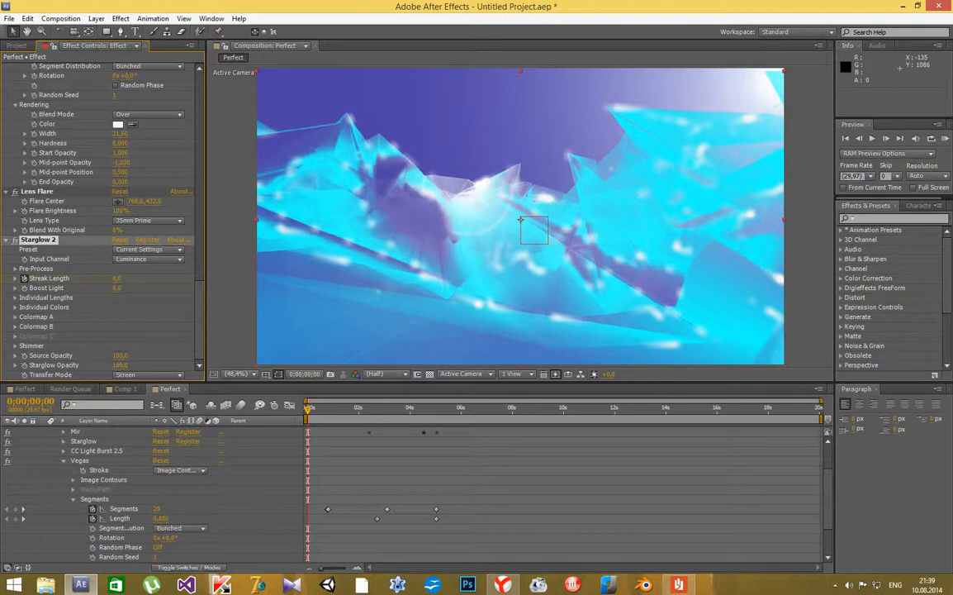
# Keyframe the Starglow 2 Streak Length at 1 at 0;00;03;16 and at 773 at 0;00;04;28
pyautogui.moveTo(388, 409); pyautogui.dragTo(397, 409)
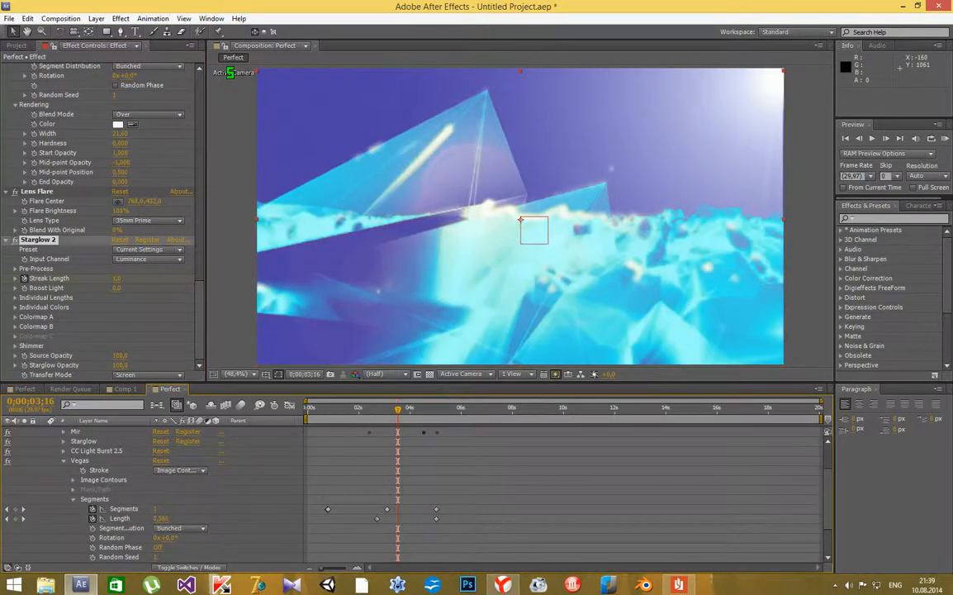
pyautogui.press('space')
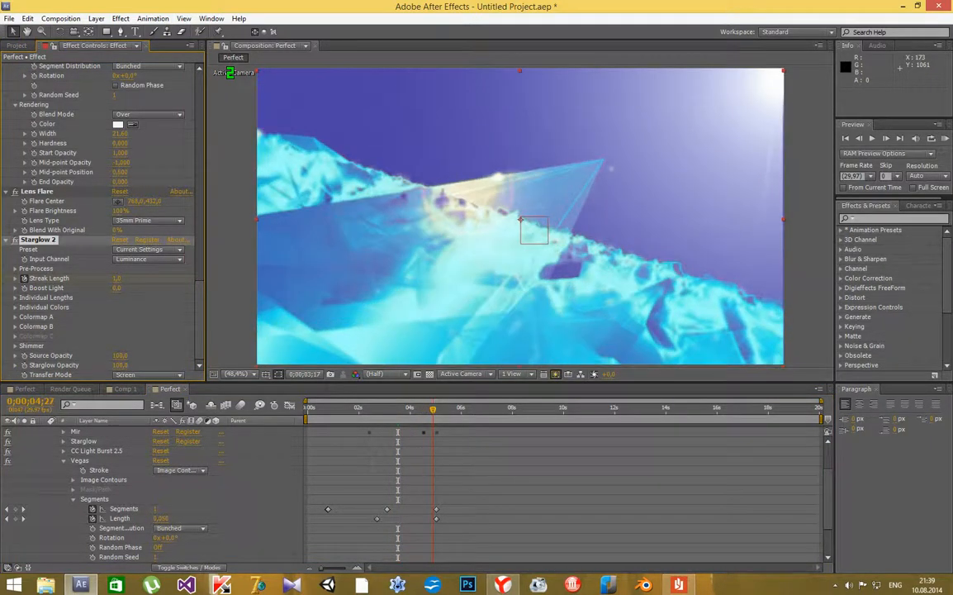
pyautogui.moveTo(433, 408); pyautogui.dragTo(433, 409)
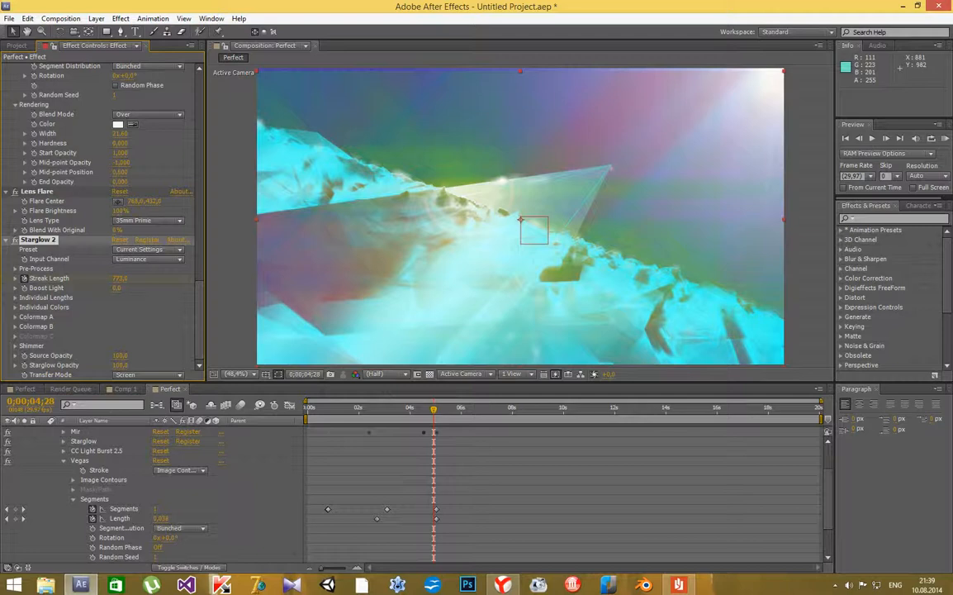
# Play the animation on to 0;00;07;15 and set the Amplitude X of Mir to 127
pyautogui.press('space')
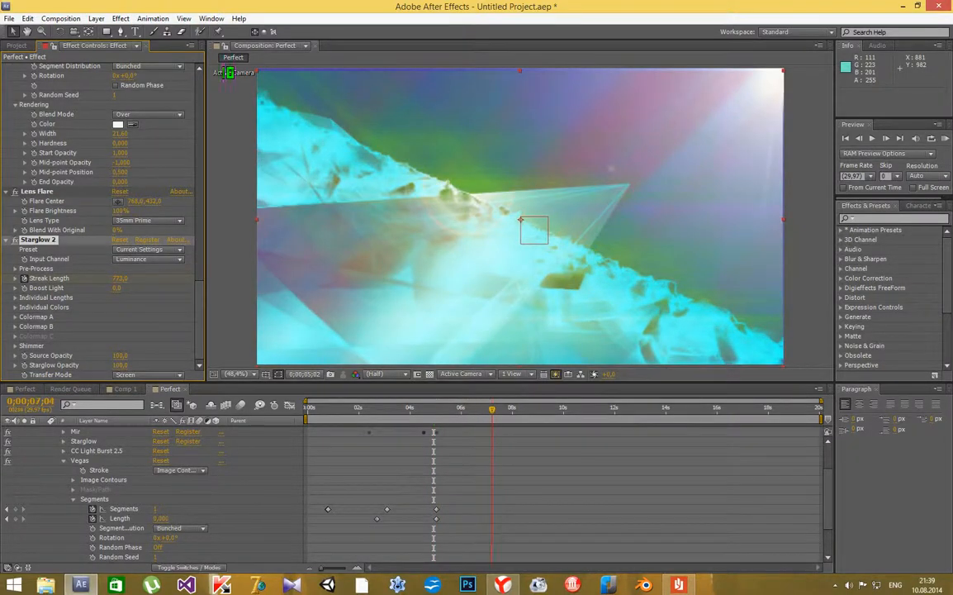
pyautogui.moveTo(503, 409); pyautogui.dragTo(499, 409)
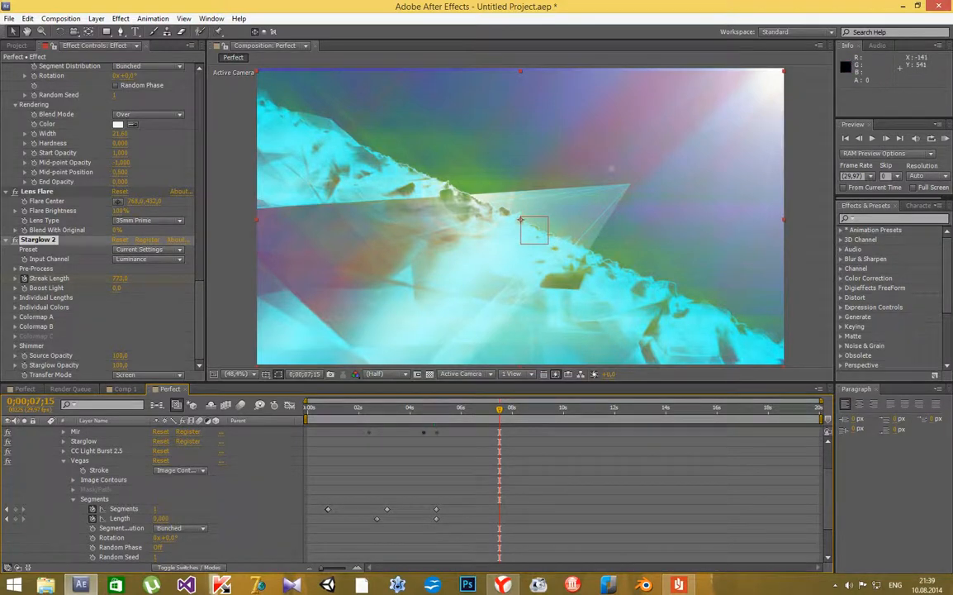
pyautogui.scroll(5, 99, 207)
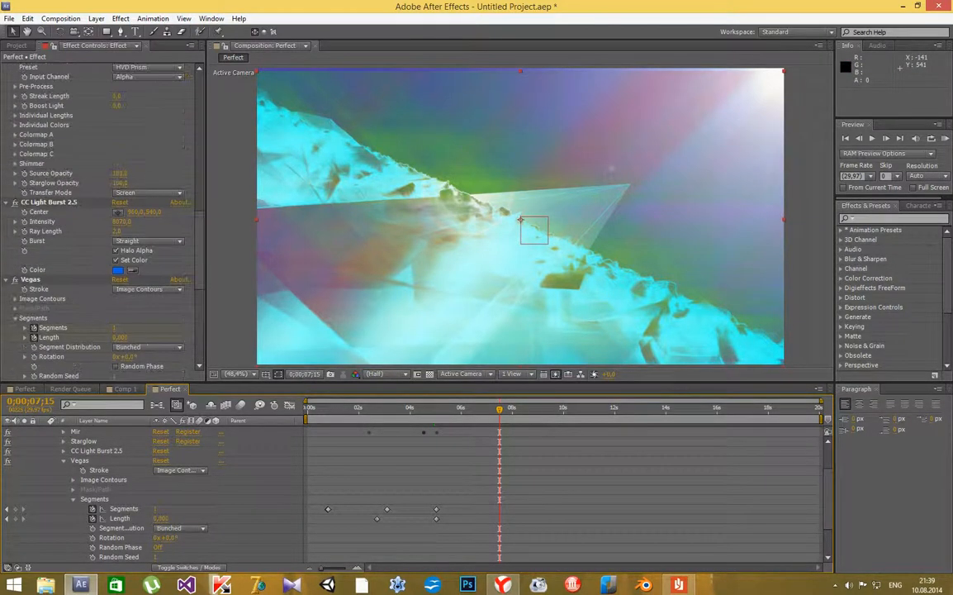
pyautogui.scroll(5, 100, 215)
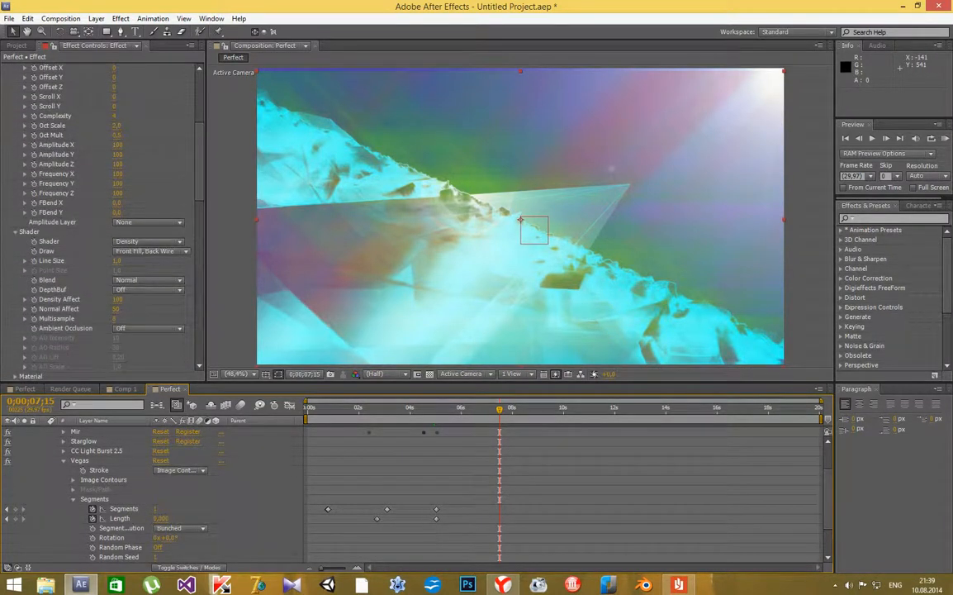
pyautogui.moveTo(117, 145); pyautogui.dragTo(155, 145)
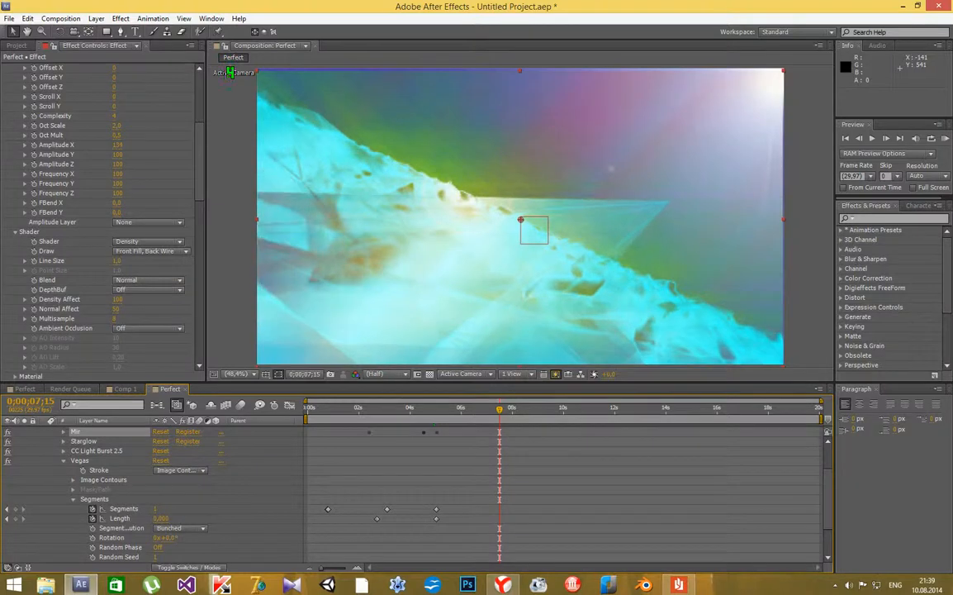
# Set Rotate Y of Mir to 16 at 0;00;07;15
pyautogui.scroll(6, 99, 207)
pyautogui.scroll(3, 99, 215)
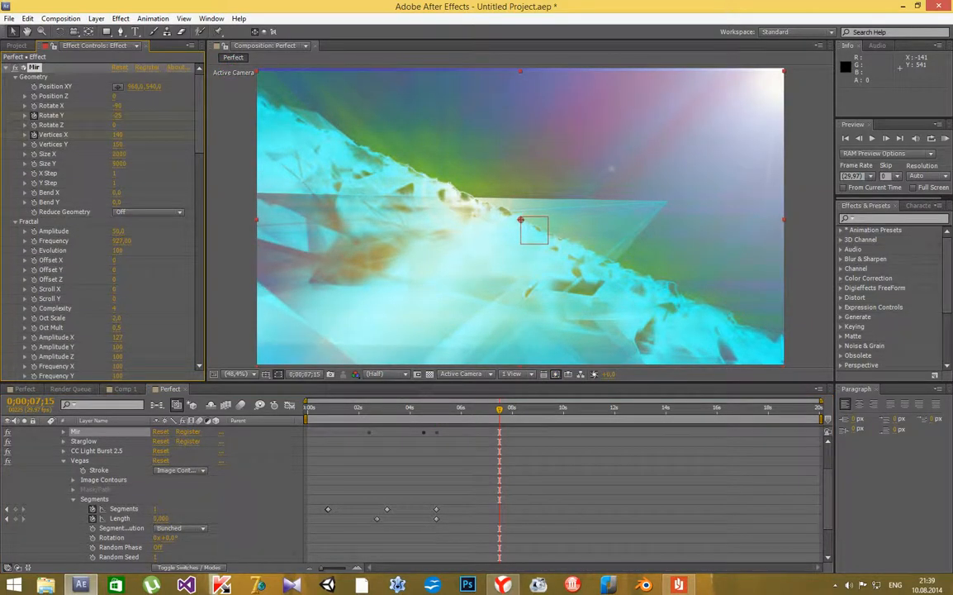
pyautogui.moveTo(117, 115); pyautogui.dragTo(140, 114)
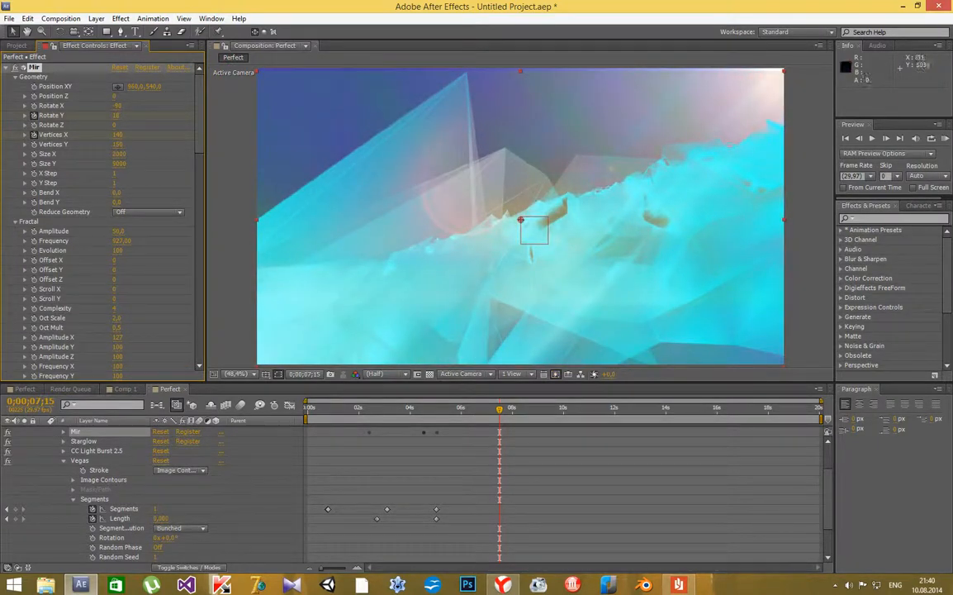
# Keyframe the Position of the Controls layer at 0;00;07;15 with X 1040 and Z 980
pyautogui.scroll(2, 148, 495)
pyautogui.click(101, 430)
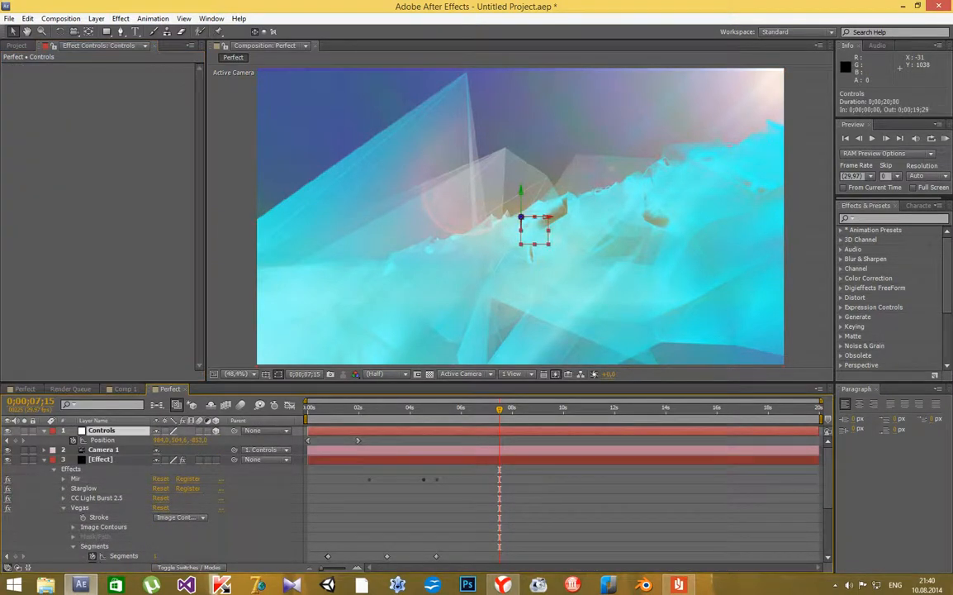
pyautogui.moveTo(196, 439); pyautogui.dragTo(950, 439)
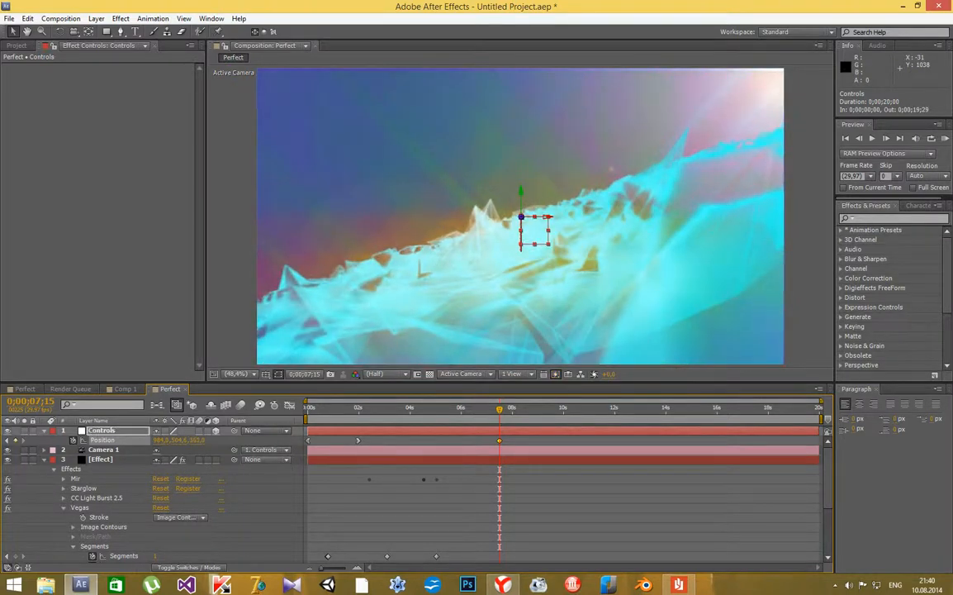
pyautogui.moveTo(196, 439); pyautogui.dragTo(562, 439)
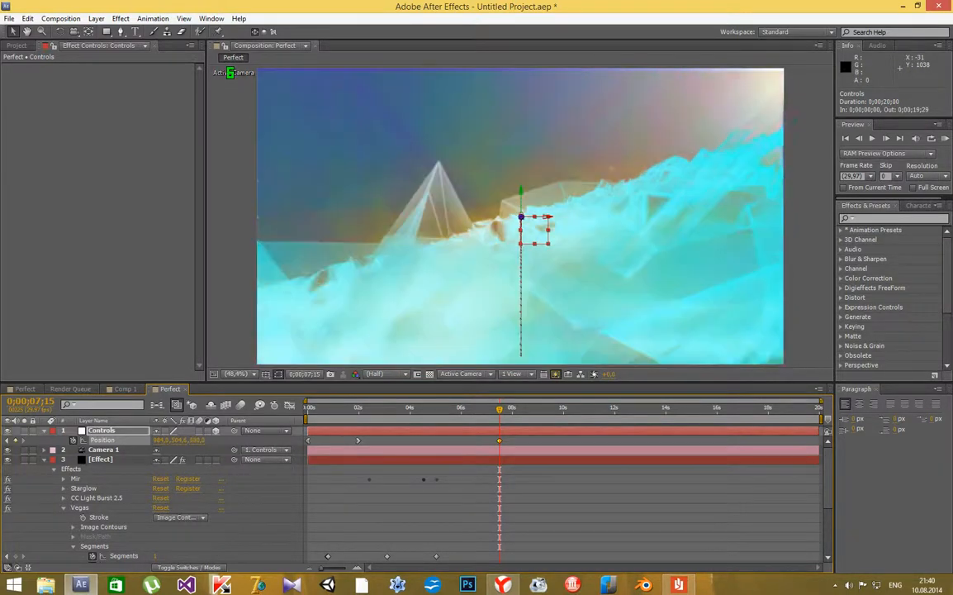
pyautogui.moveTo(175, 439); pyautogui.dragTo(208, 440)
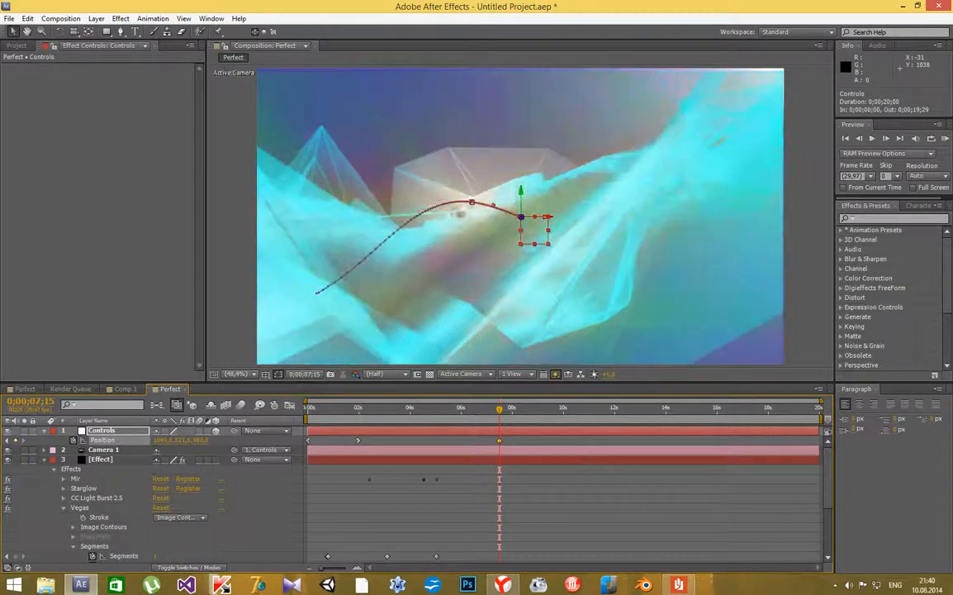
# Preview the animation up to 0;00;08;15 and return to the start of the composition
pyautogui.press('space')
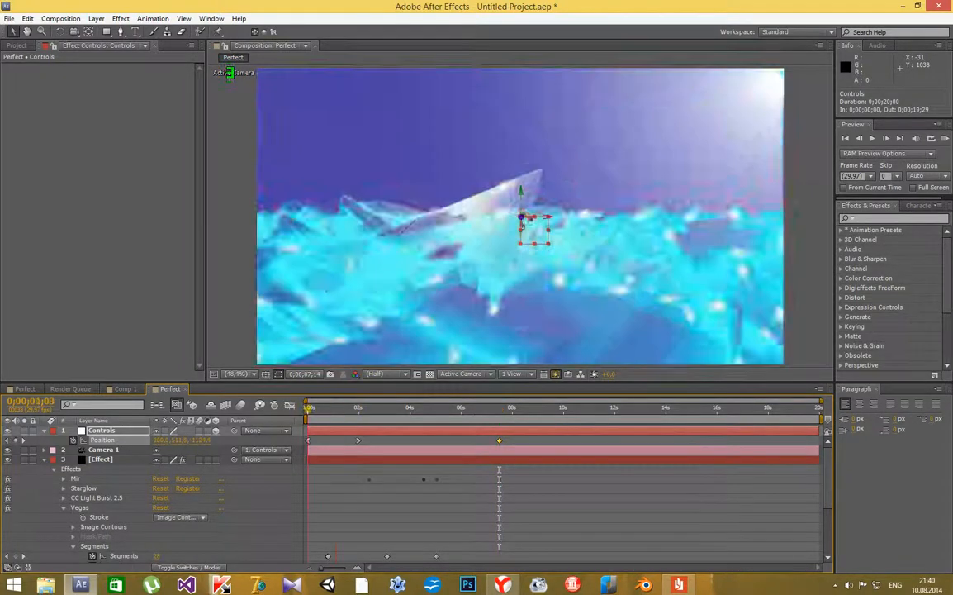
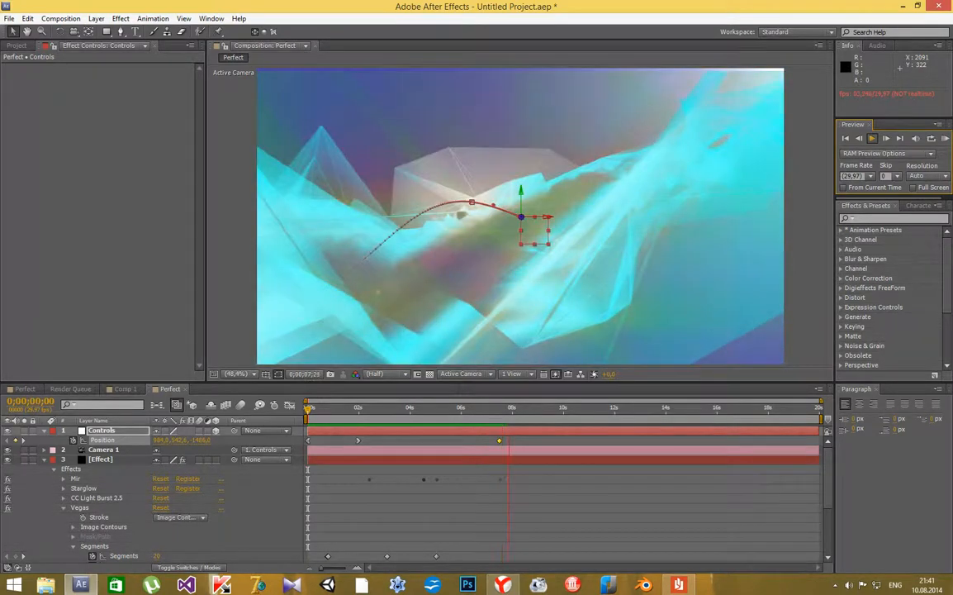
pyautogui.press('space')
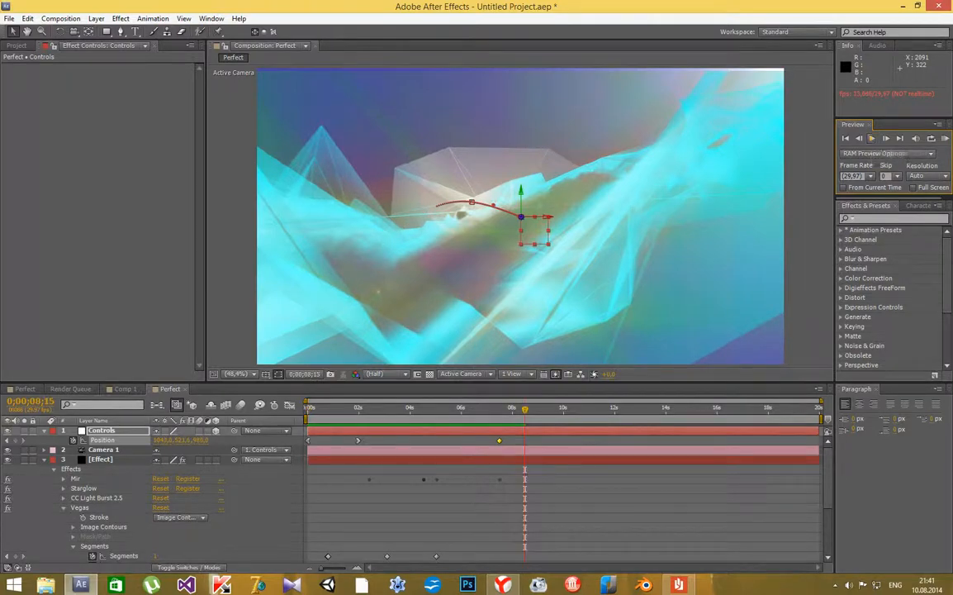
pyautogui.moveTo(523, 408); pyautogui.dragTo(309, 408)
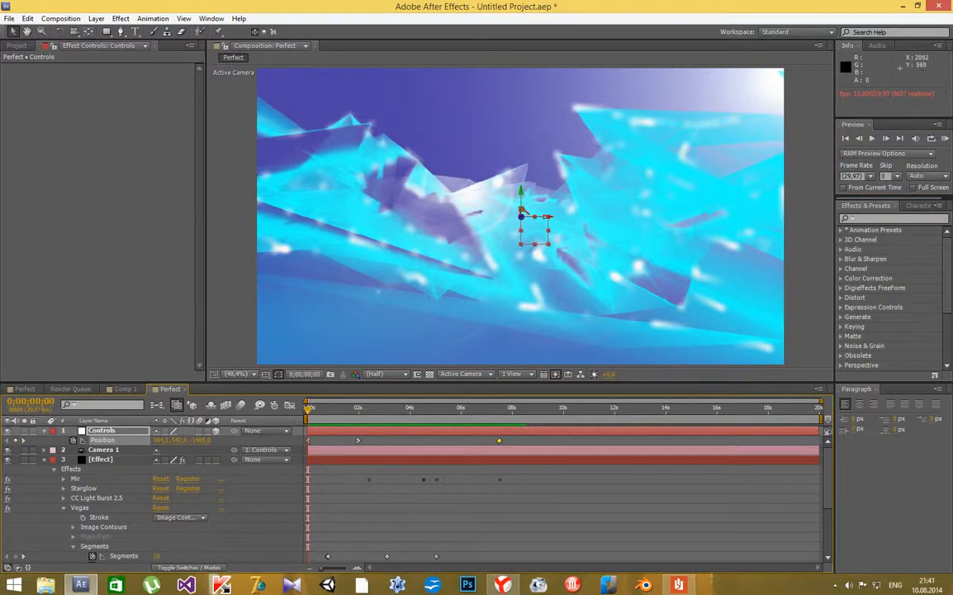
pyautogui.scroll(-3, 891, 297)
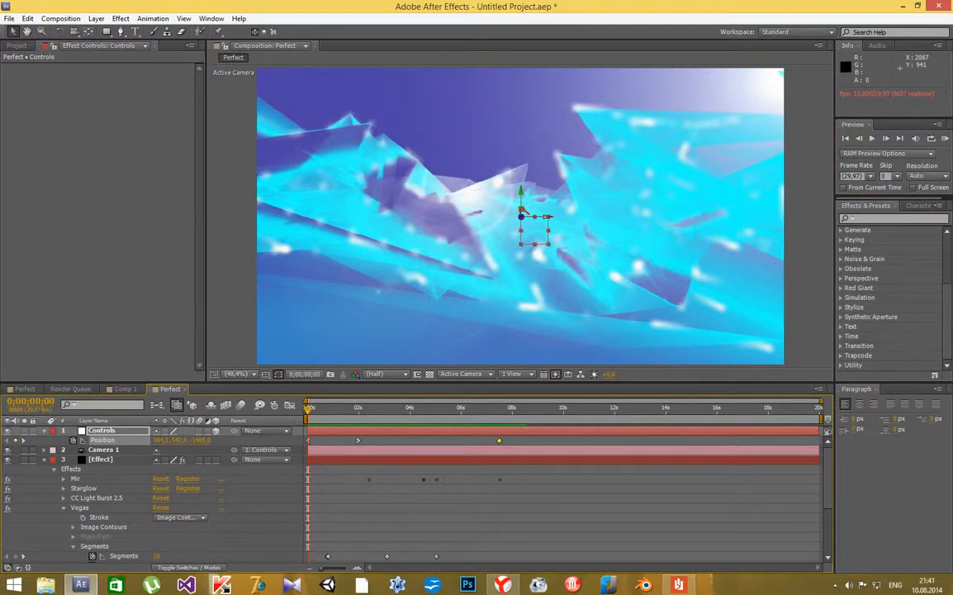
pyautogui.click(841, 354)
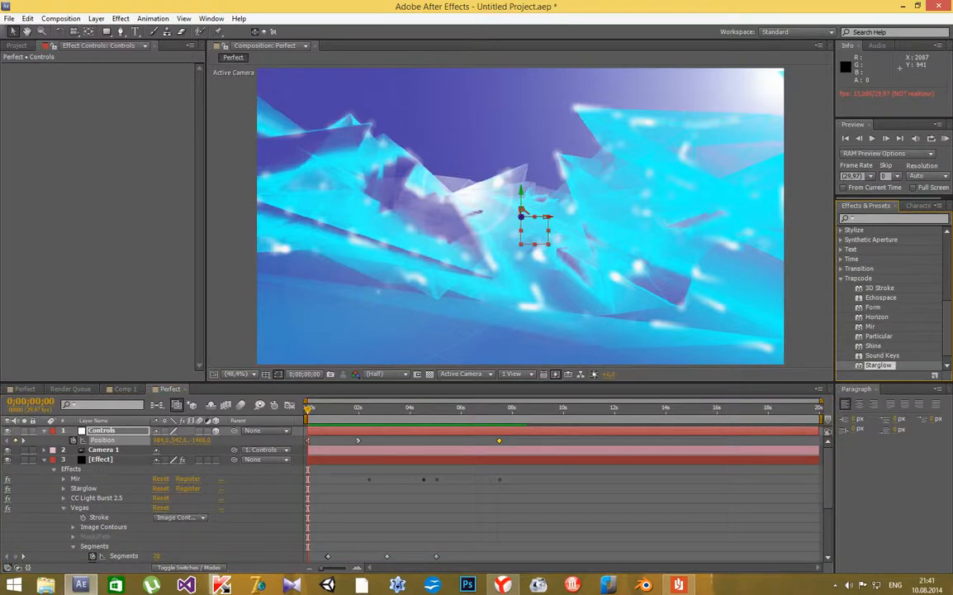
pyautogui.scroll(-1, 891, 297)
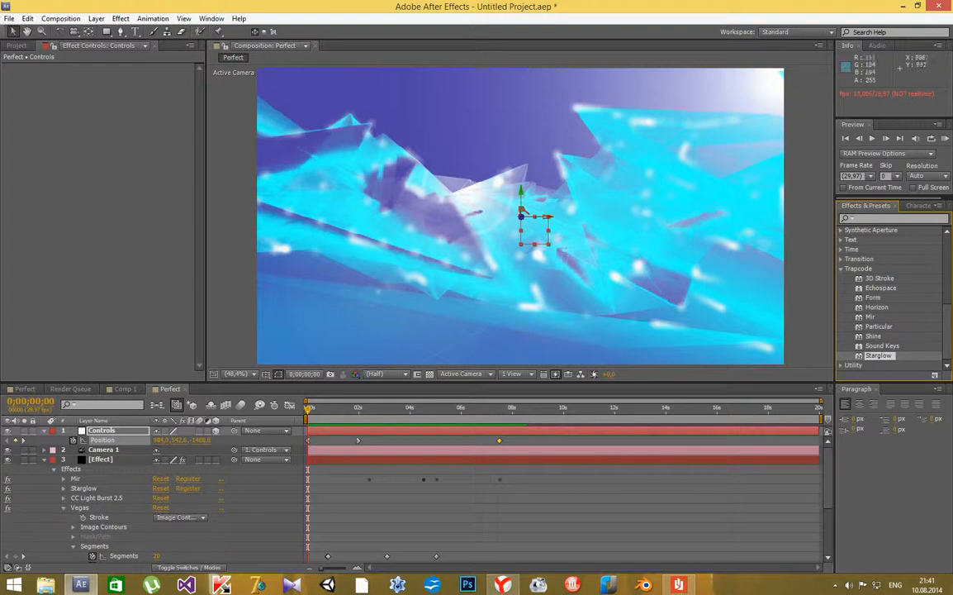
pyautogui.scroll(3, 520, 217)
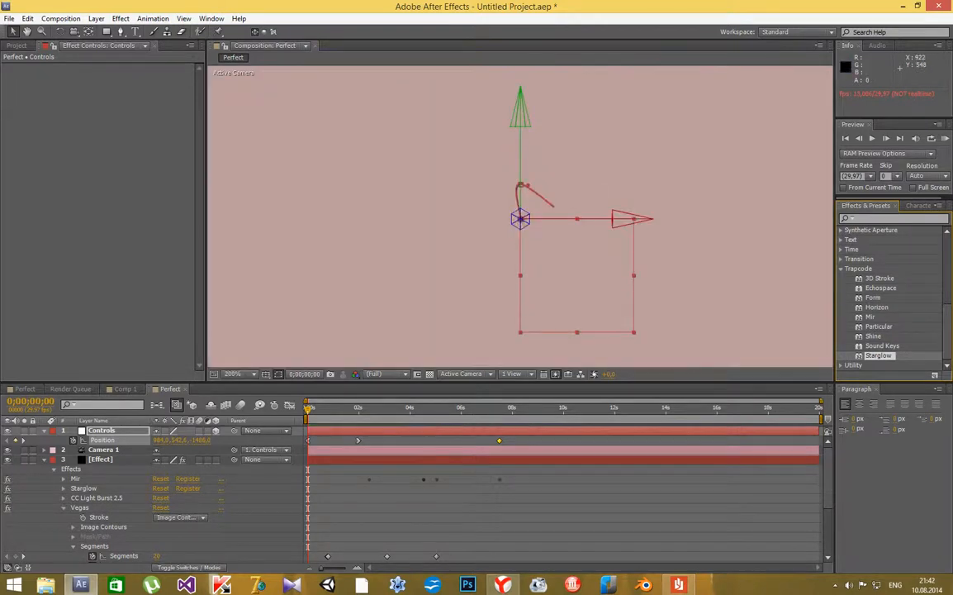
pyautogui.scroll(-3, 477, 225)
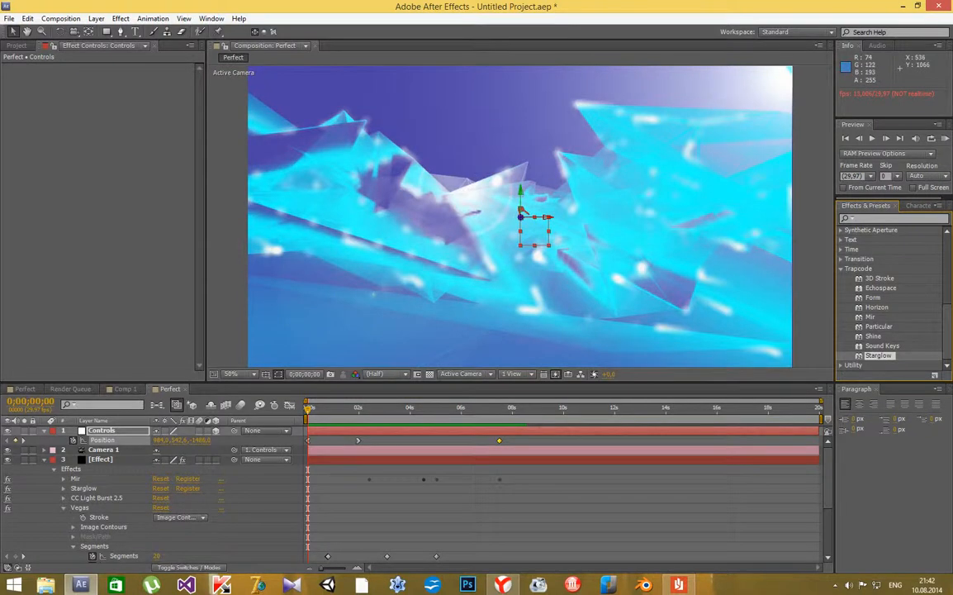
pyautogui.click(230, 373)
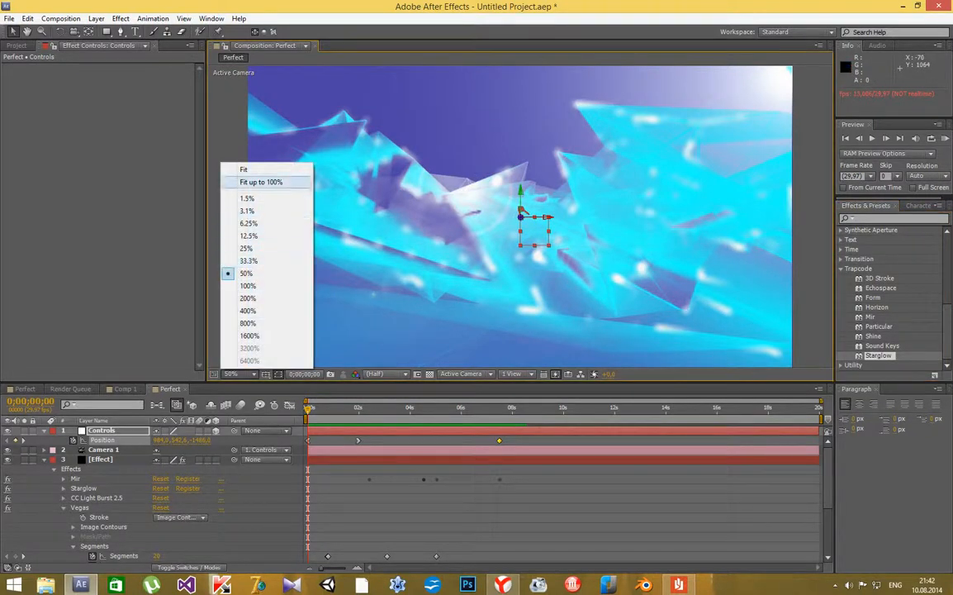
pyautogui.click(245, 169)
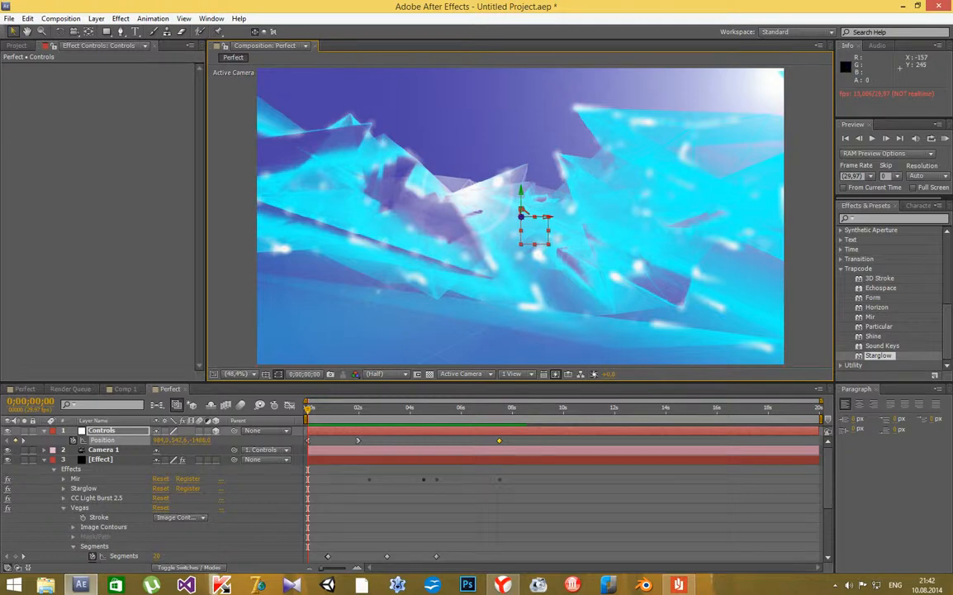
# Search the effects for "shadow" and apply Radial Shadow to the Effect layer
pyautogui.click(860, 218)
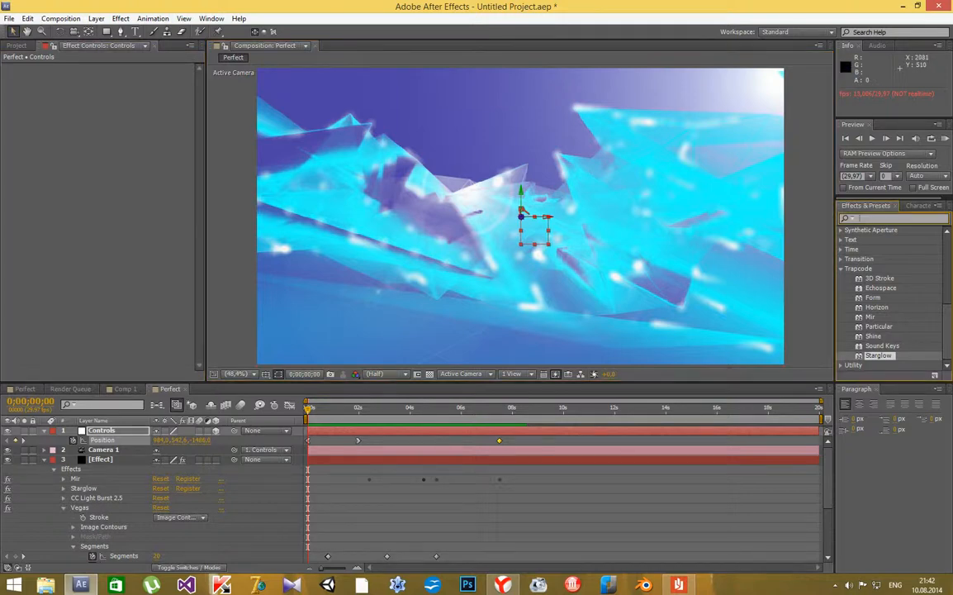
pyautogui.write('sha')
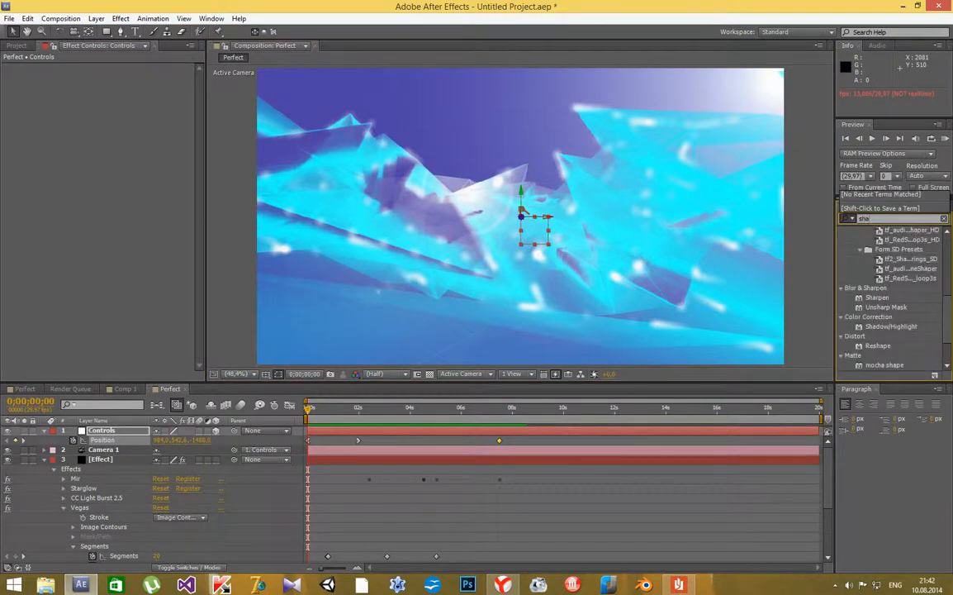
pyautogui.write('dow')
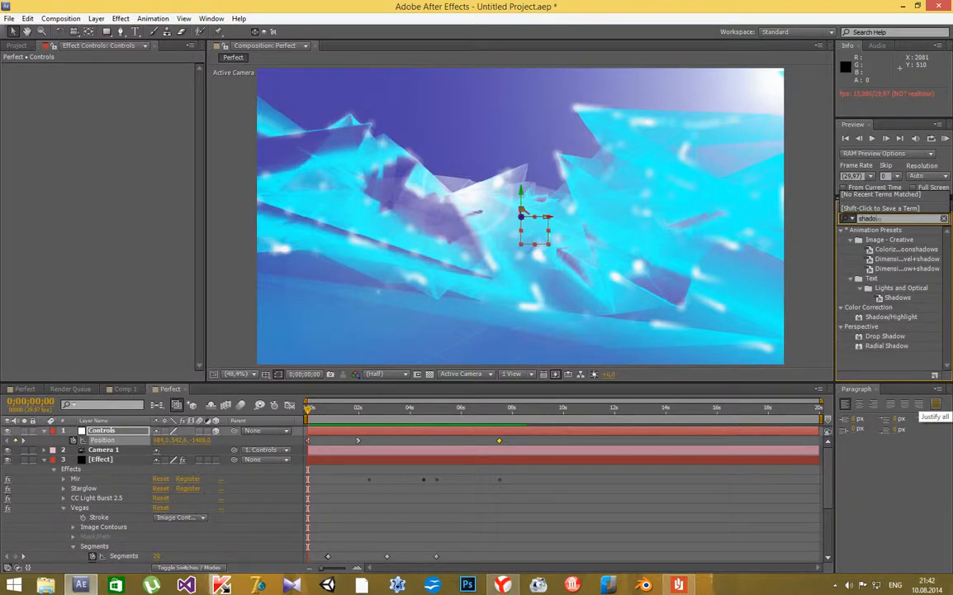
pyautogui.moveTo(886, 346); pyautogui.dragTo(521, 213)
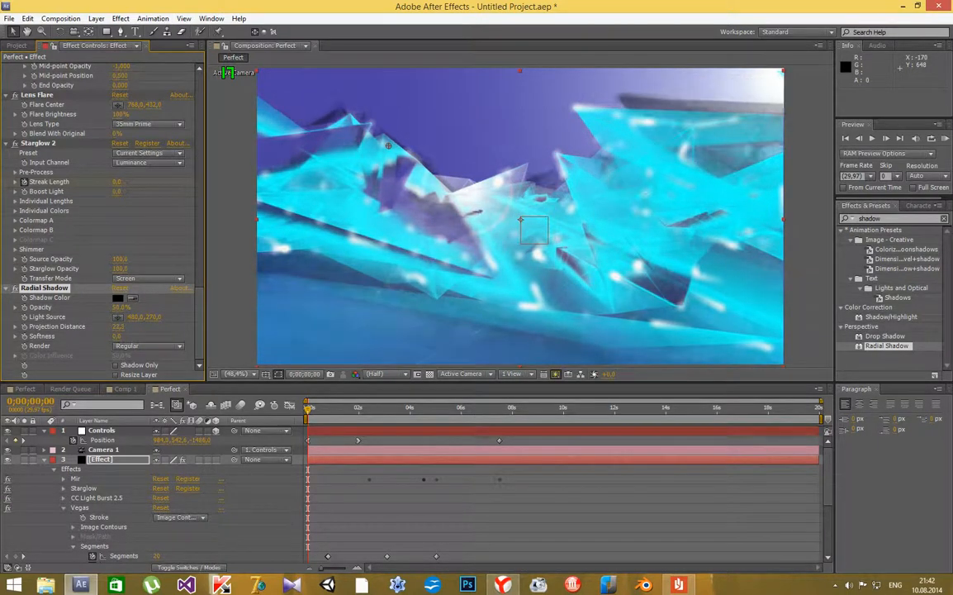
# Set the Radial Shadow color to white and enable keyframing for its Opacity at 0;00;00;00
pyautogui.click(118, 297)
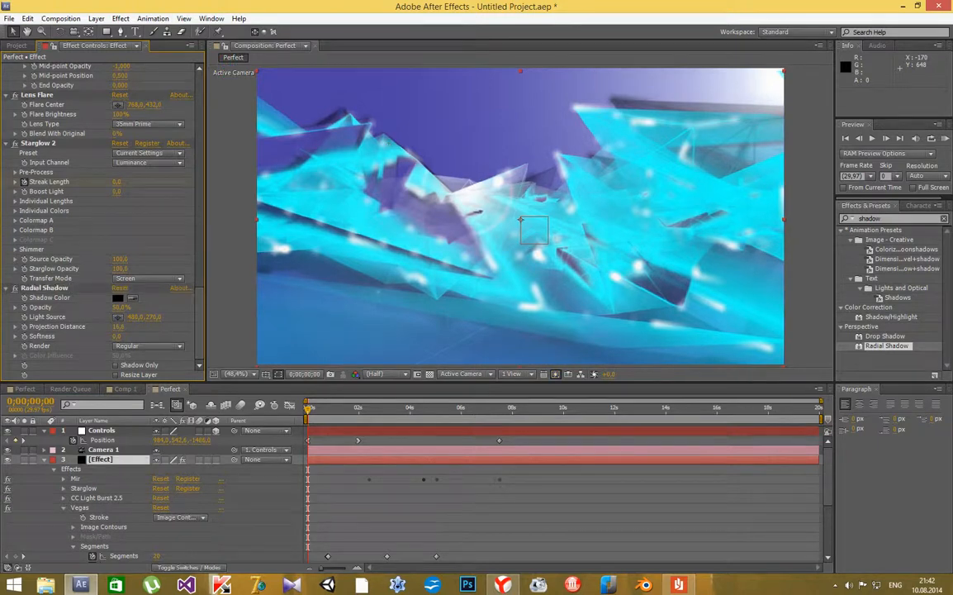
pyautogui.moveTo(360, 332); pyautogui.dragTo(349, 226)
pyautogui.click(595, 220)
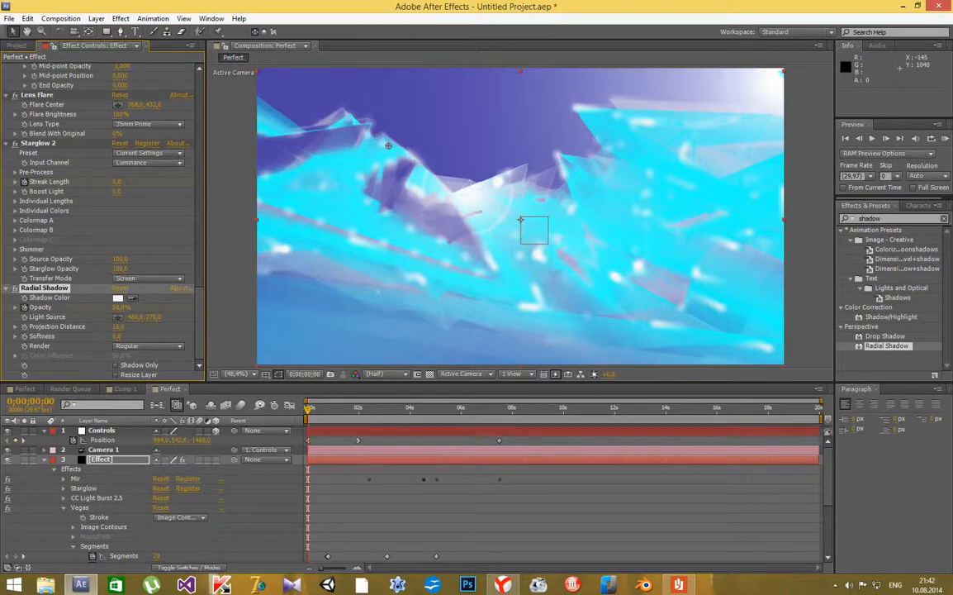
# Animate the Radial Shadow Opacity to reach 100% by 0;00;03;22 and 0% by 0;00;06;07, checking the scene up to 0;00;07;16
pyautogui.moveTo(308, 409); pyautogui.dragTo(402, 408)
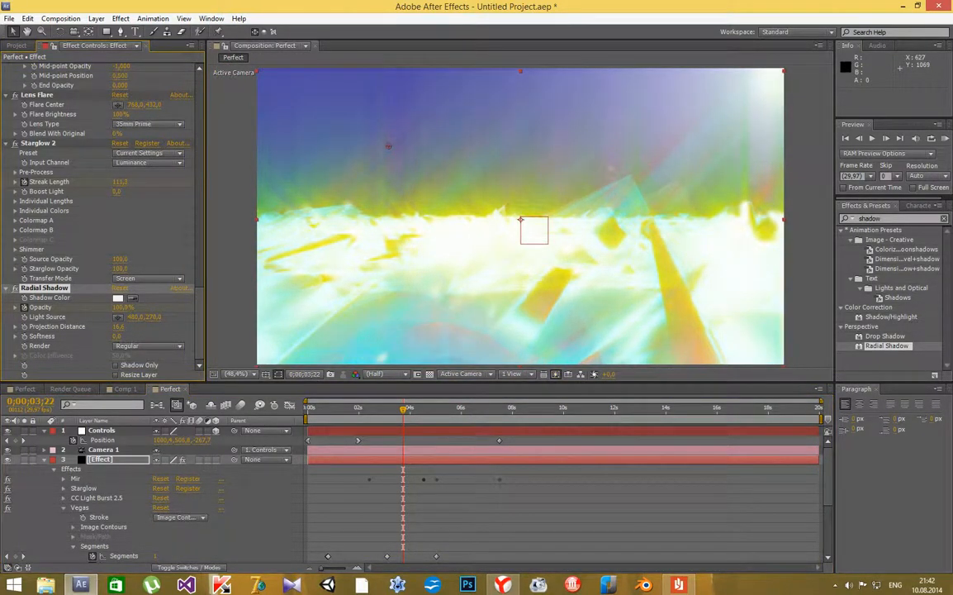
pyautogui.moveTo(403, 409); pyautogui.dragTo(467, 409)
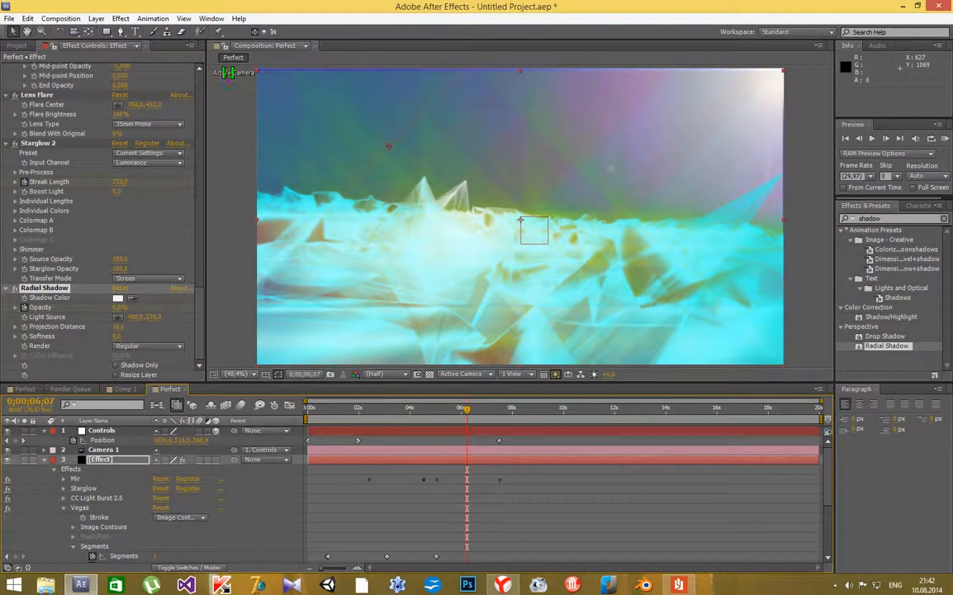
pyautogui.press('pagedown')
pyautogui.moveTo(468, 409); pyautogui.dragTo(498, 409)
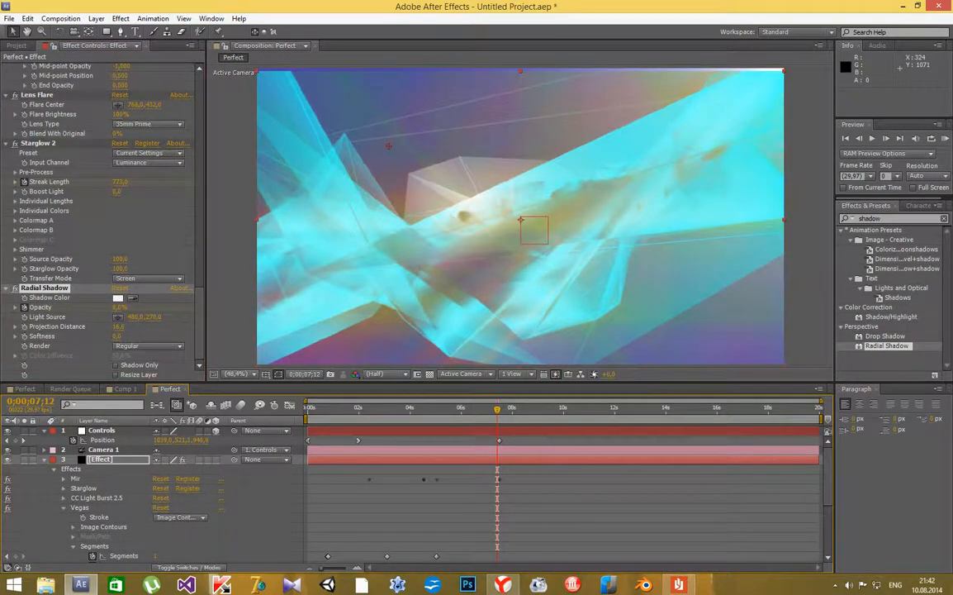
pyautogui.moveTo(499, 409)
pyautogui.mouseDown()
pyautogui.moveTo(521, 409)
pyautogui.moveTo(500, 409)
pyautogui.mouseUp()
# Collapse the Effect layer's properties and enable keyframing for the Bend Y of Mir at 0;00;06;10
pyautogui.press('u')
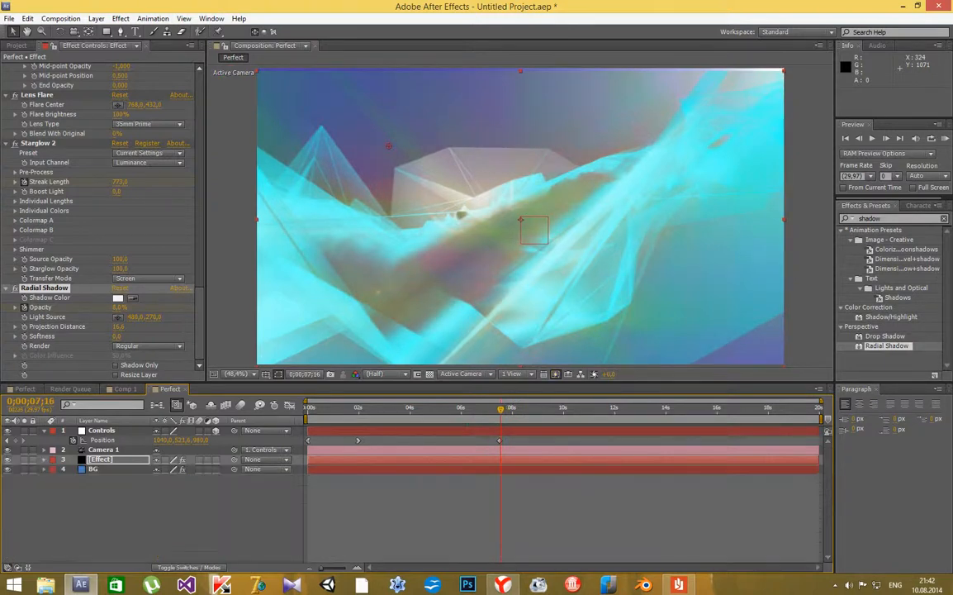
pyautogui.click(116, 459)
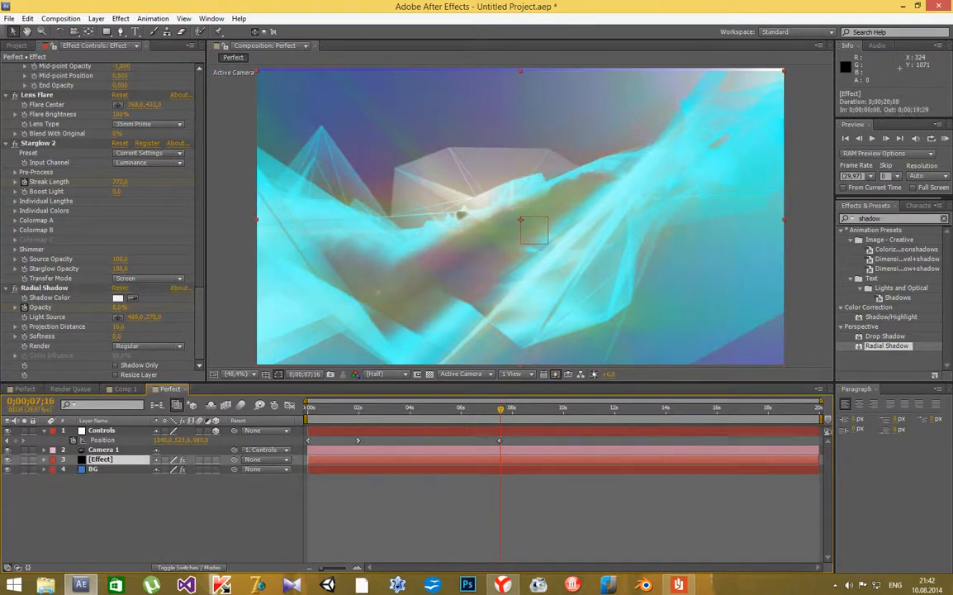
pyautogui.scroll(1, 301, 203)
pyautogui.scroll(8, 96, 213)
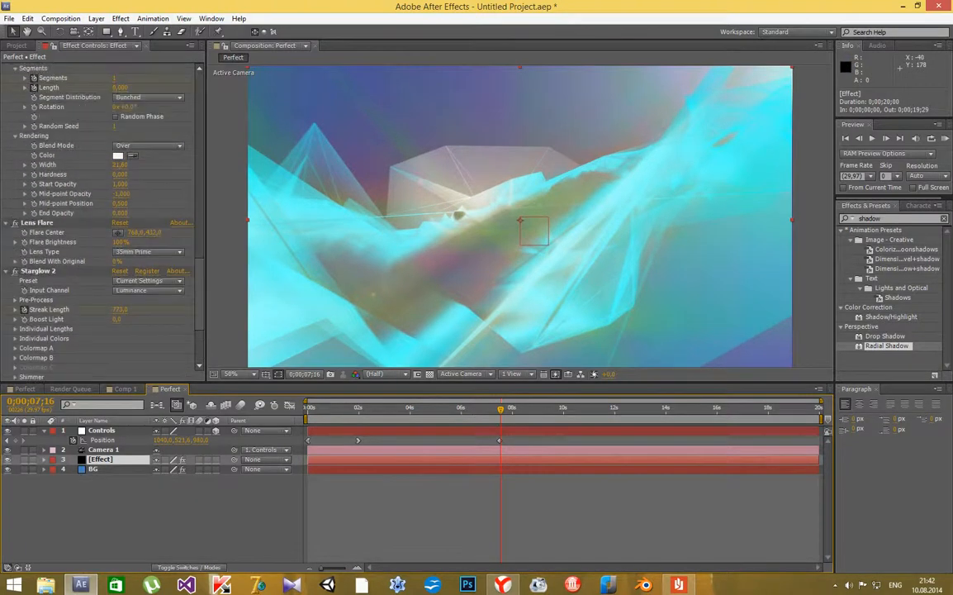
pyautogui.moveTo(501, 408); pyautogui.dragTo(470, 408)
pyautogui.scroll(3, 97, 216)
pyautogui.scroll(10, 98, 216)
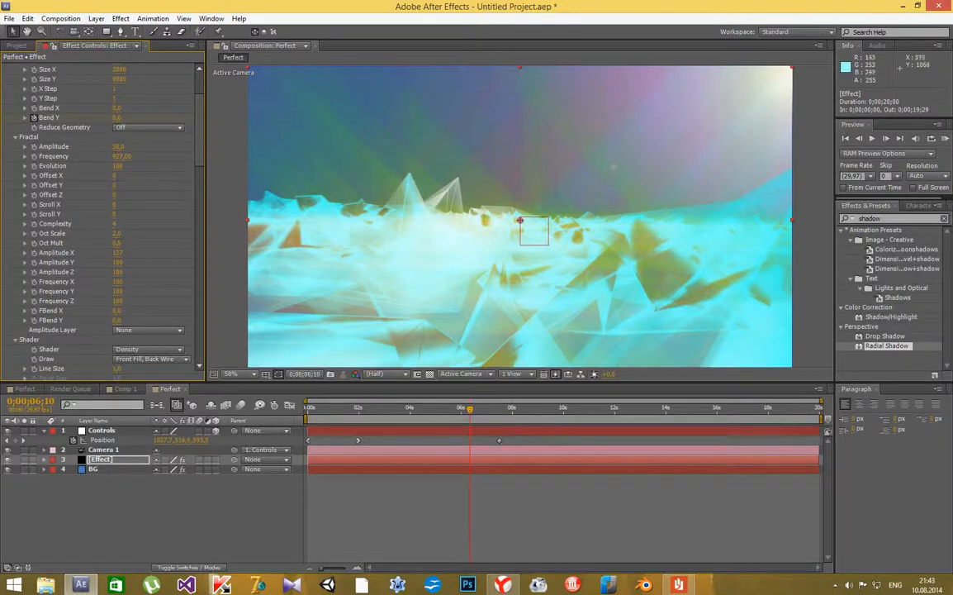
# Keyframe the Bend Y of Mir at 0 at 0;00;03;29 and at 0.2 at 0;00;07;10
pyautogui.moveTo(470, 408); pyautogui.dragTo(410, 408)
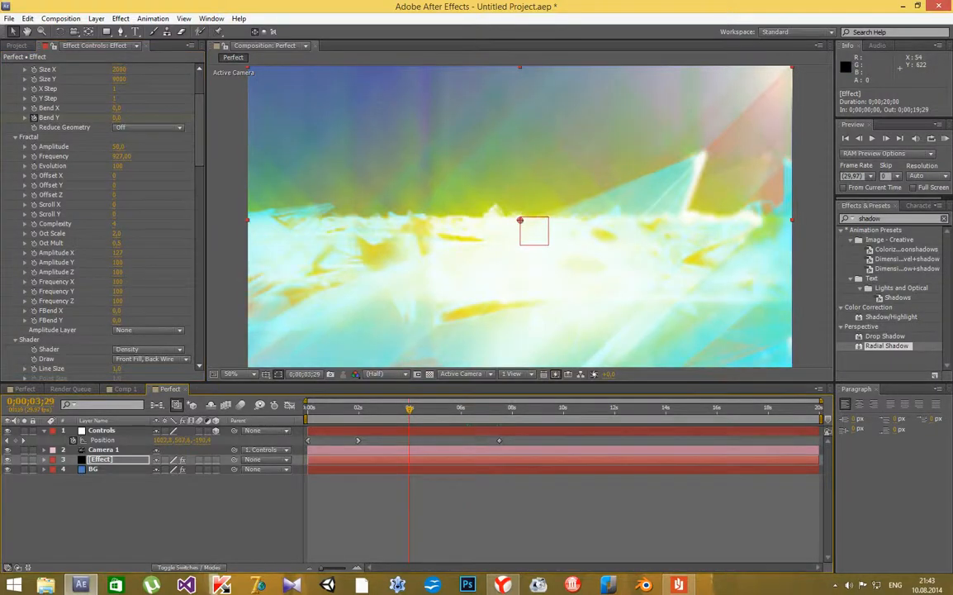
pyautogui.click(117, 117)
pyautogui.press('Return')
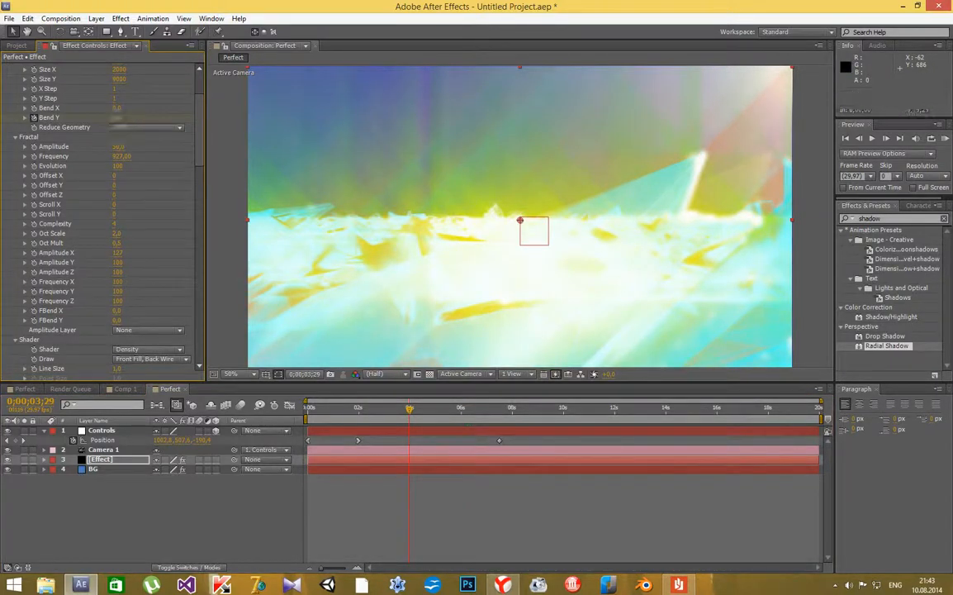
pyautogui.moveTo(409, 408); pyautogui.dragTo(495, 408)
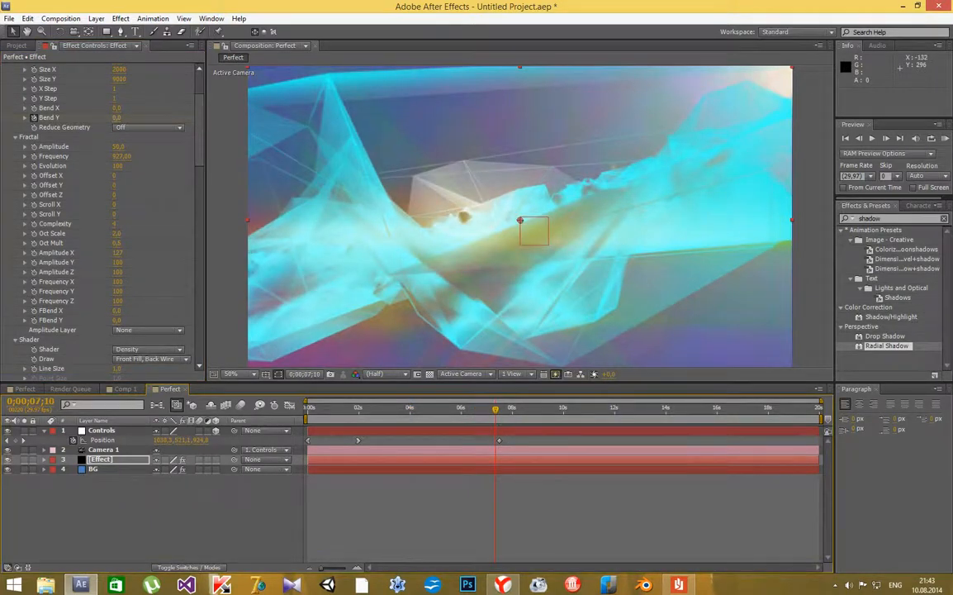
pyautogui.moveTo(117, 117); pyautogui.dragTo(120, 118)
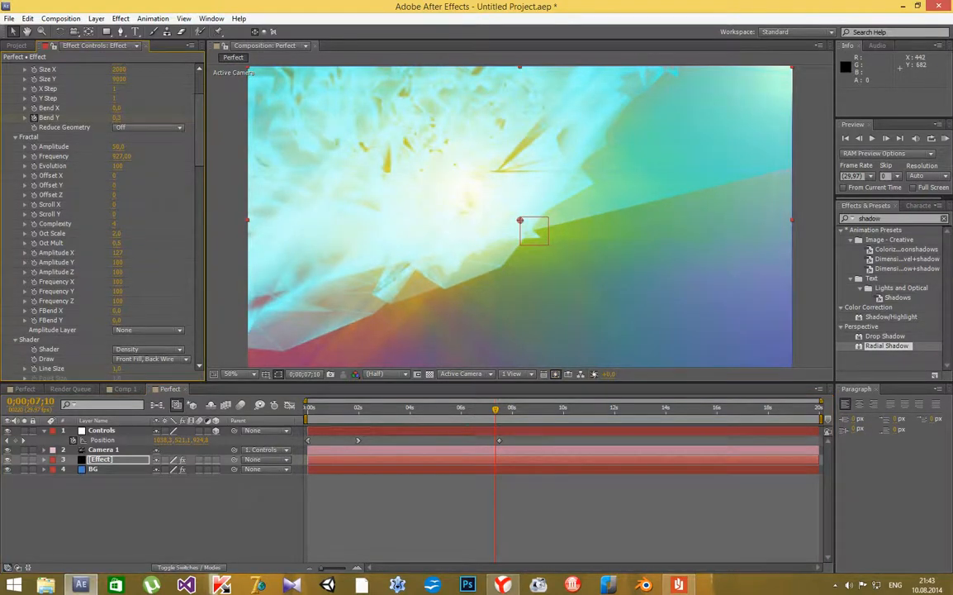
# Play the animation on to 0;00;10;01 and set the Bend Y of Mir to 2.5
pyautogui.press('space')
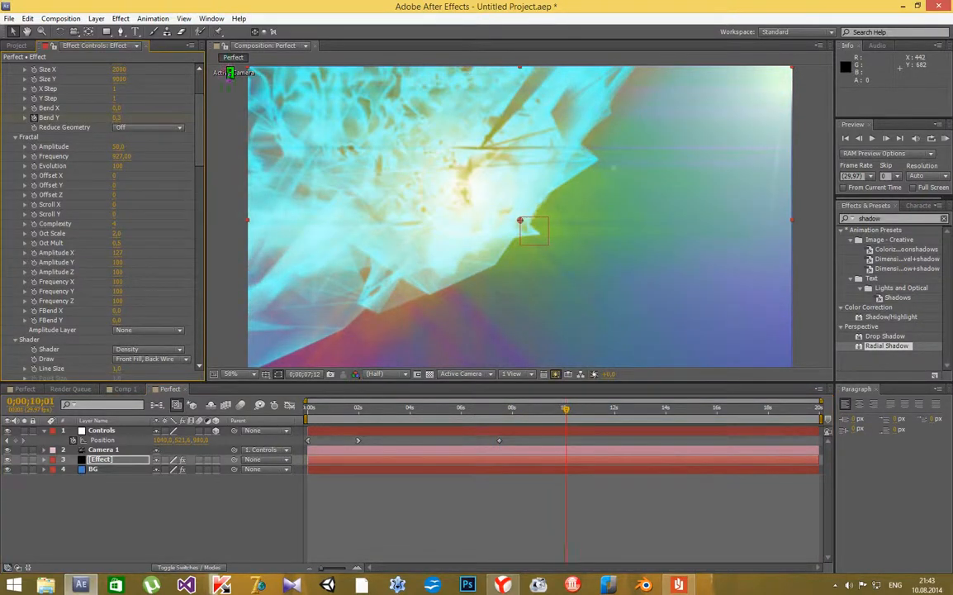
pyautogui.press('space')
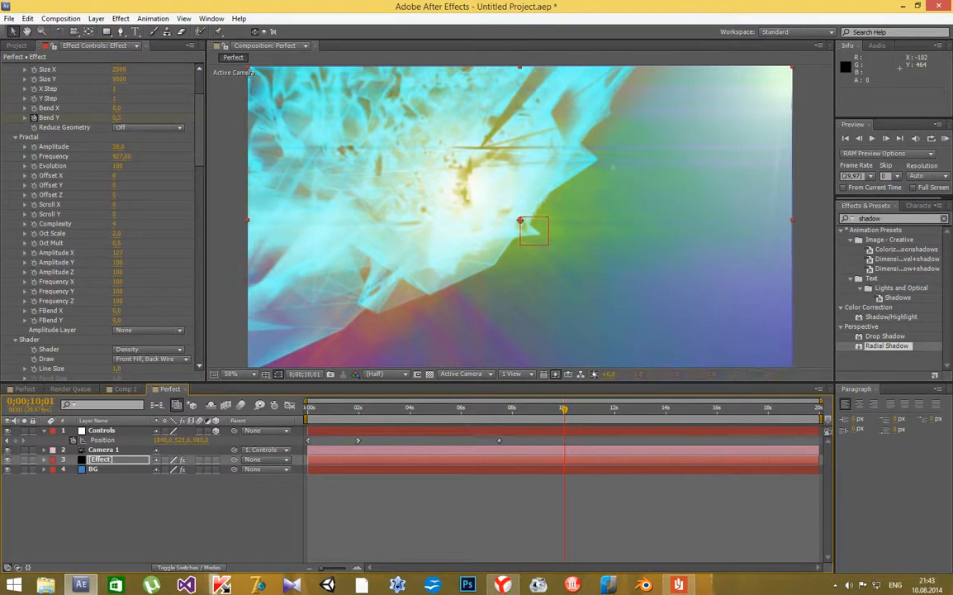
pyautogui.press('space')
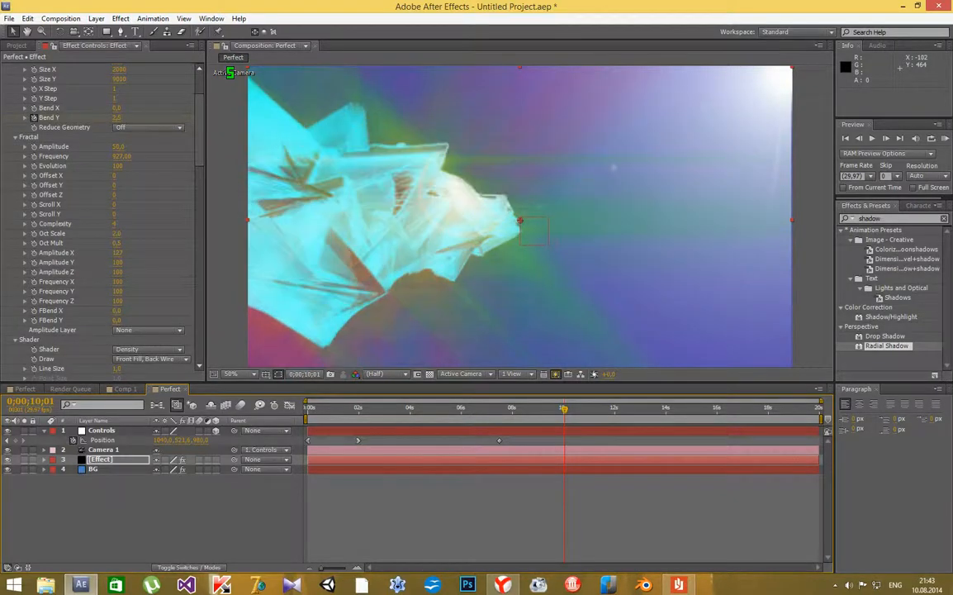
# Play on to 0;00;11;15, raise the Bend Y of Mir there to about 30, and move the current time to 0;00;12;17
pyautogui.press('space')
pyautogui.press('space')
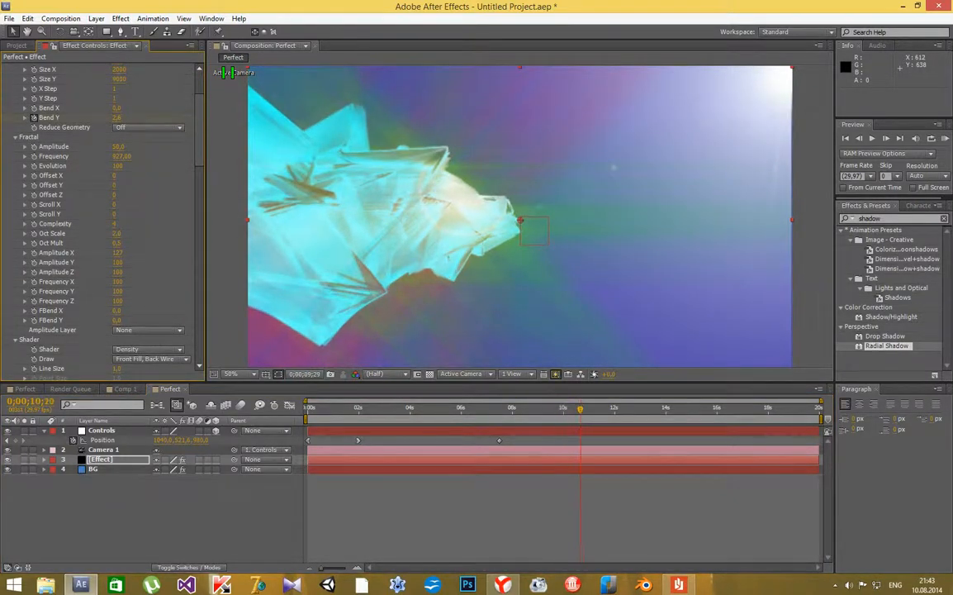
pyautogui.press('space')
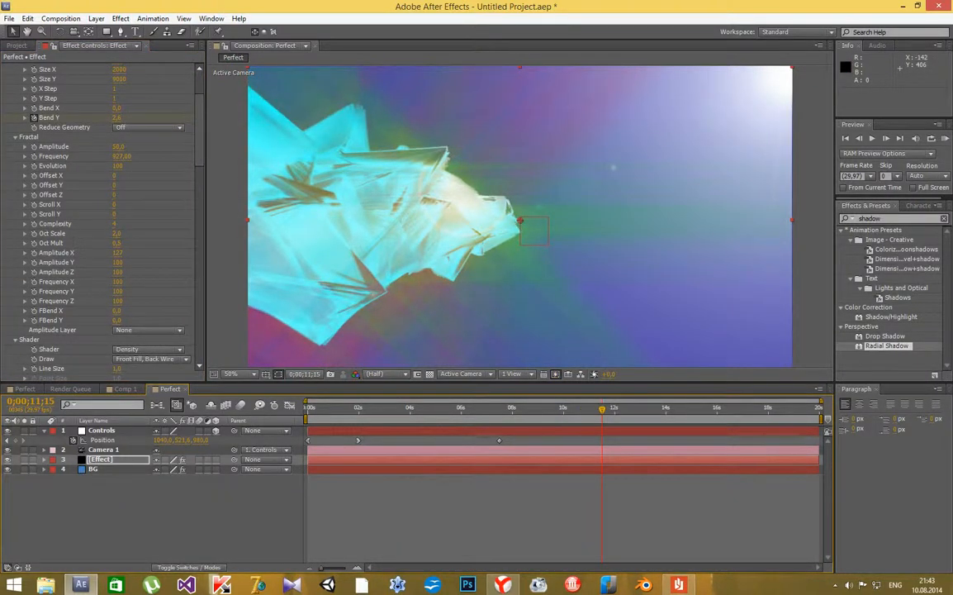
pyautogui.moveTo(117, 117); pyautogui.dragTo(206, 117)
pyautogui.moveTo(118, 117); pyautogui.dragTo(126, 118)
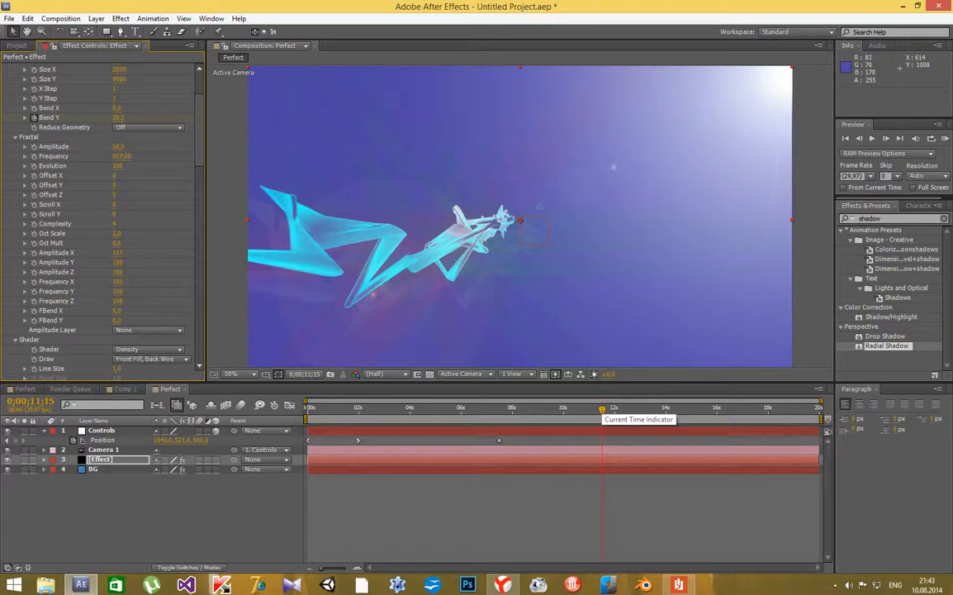
pyautogui.moveTo(601, 407); pyautogui.dragTo(629, 407)
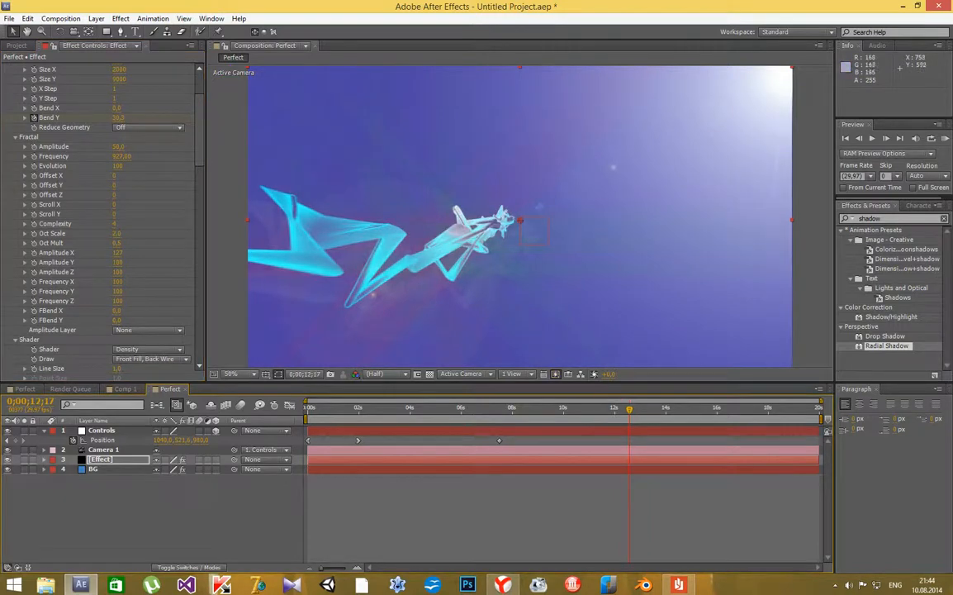
pyautogui.click(887, 218)
pyautogui.press('BackSpace')
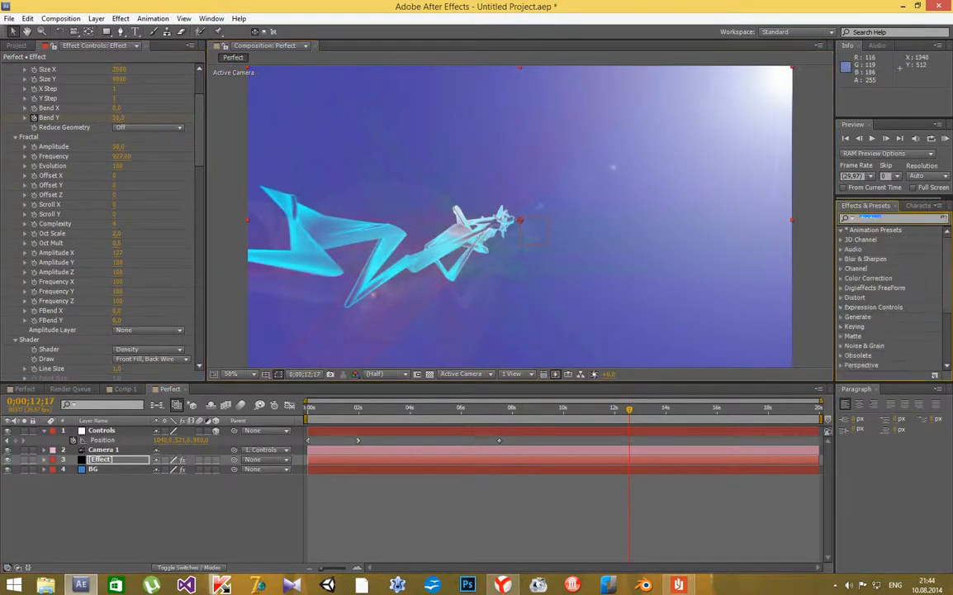
pyautogui.click(849, 218)
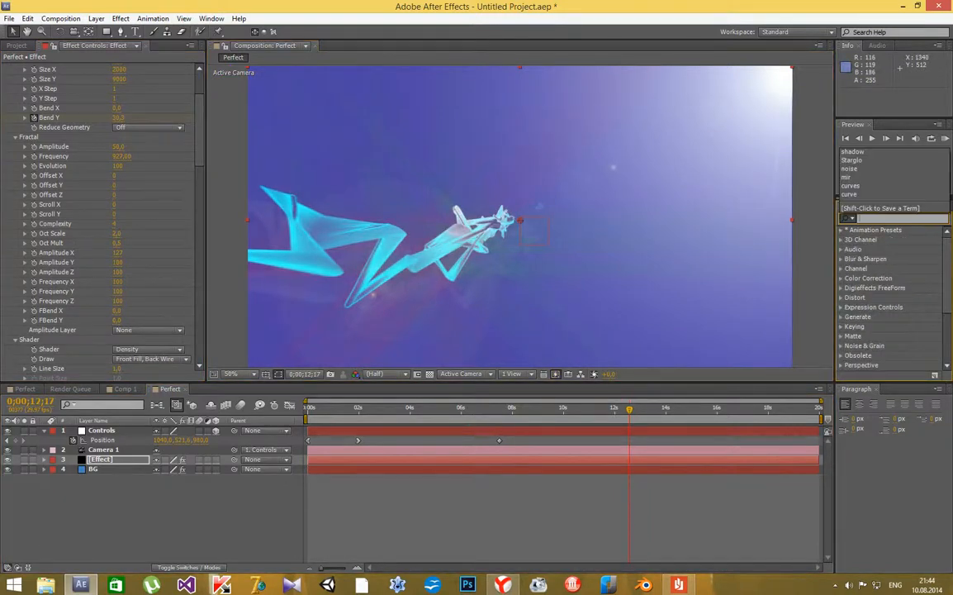
pyautogui.write('stu')
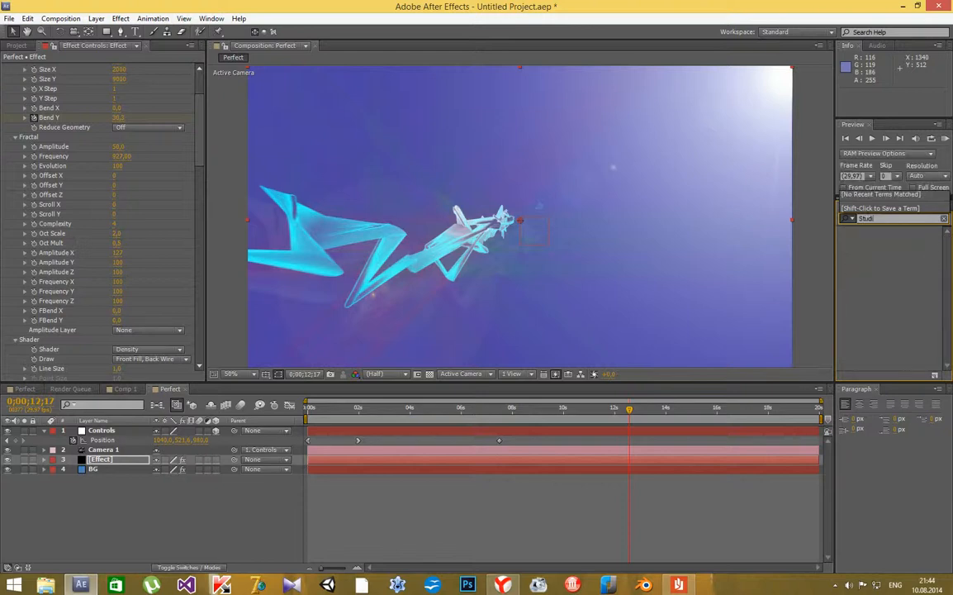
pyautogui.write('di')
pyautogui.press('BackSpace')
pyautogui.press('BackSpace')
pyautogui.press('BackSpace')
pyautogui.press('BackSpace')
pyautogui.press('BackSpace')
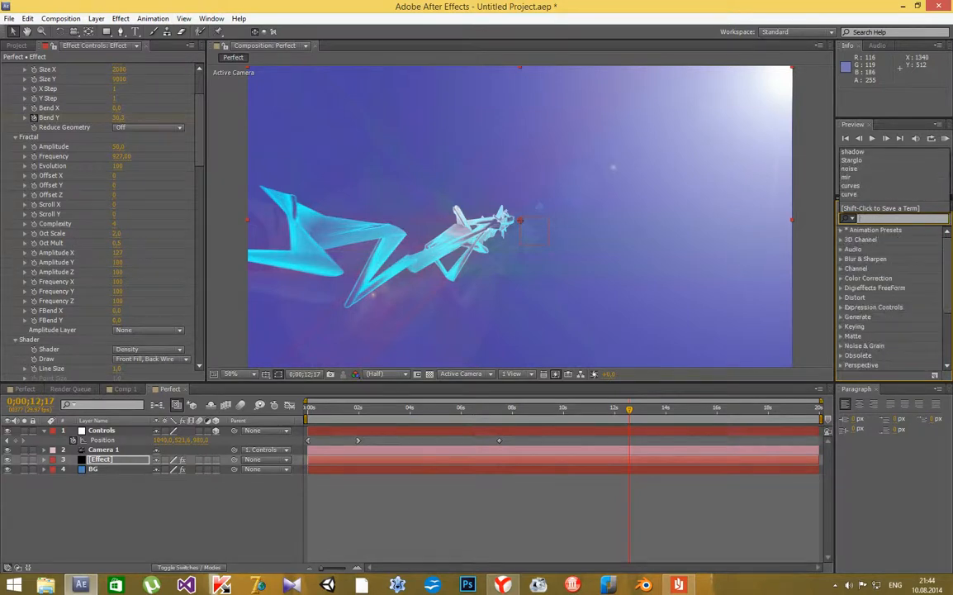
# Add a two-line text layer reading "Studia Pankova" and move it to position 532, 524
pyautogui.hotkey('ctrl', 't')
pyautogui.click(403, 175)
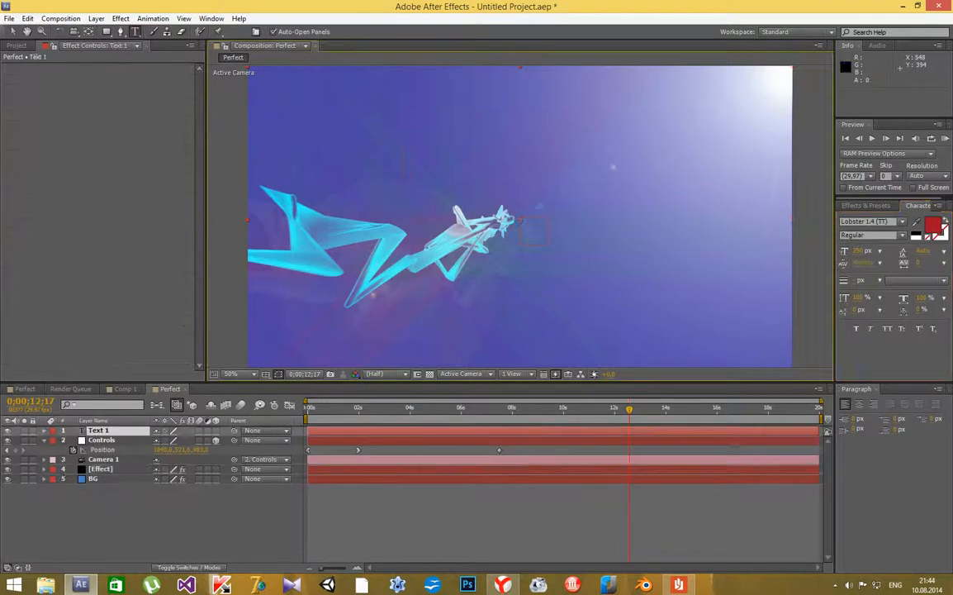
pyautogui.write('Stud')
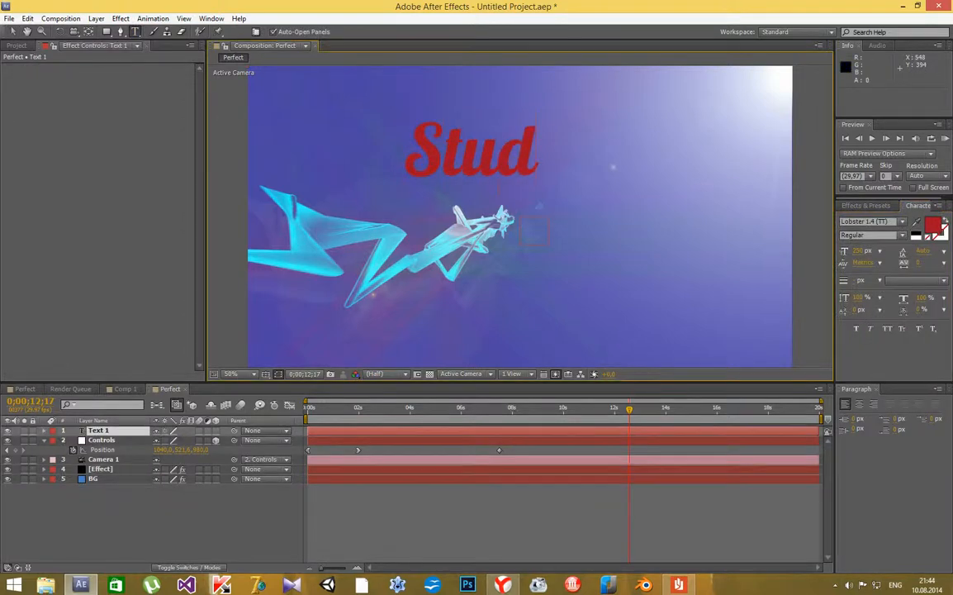
pyautogui.write('ia Pan')
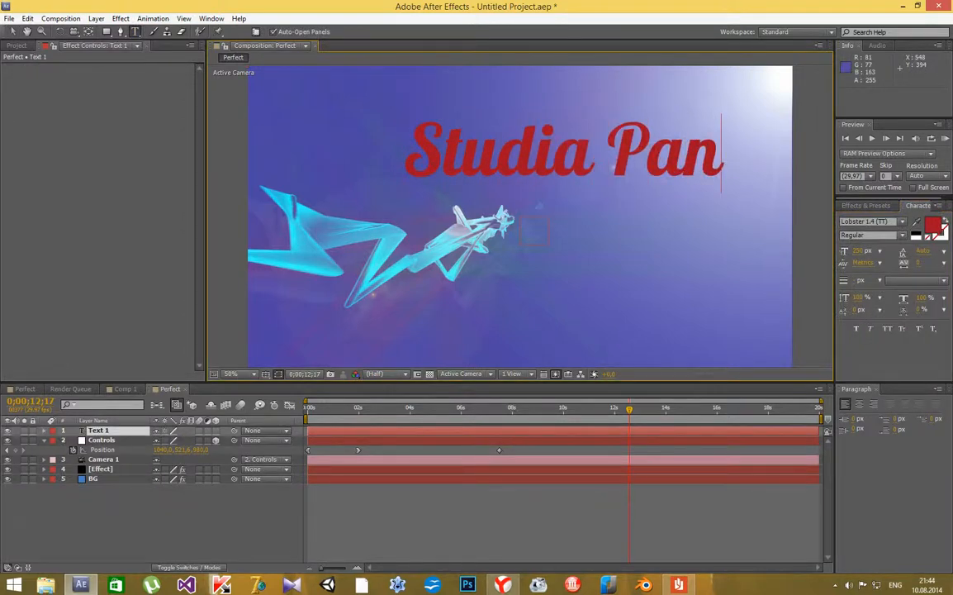
pyautogui.write('kov')
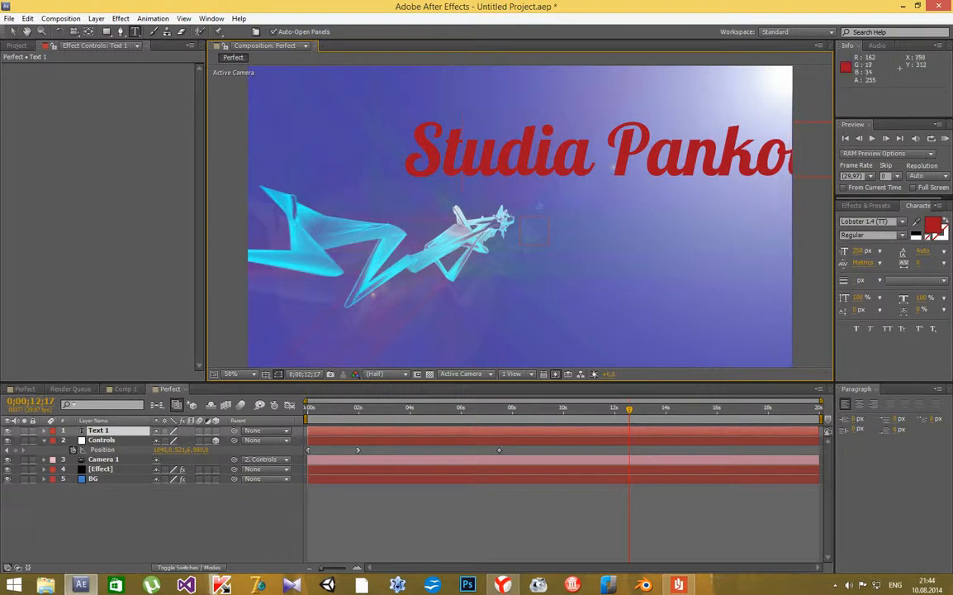
pyautogui.press('Return')
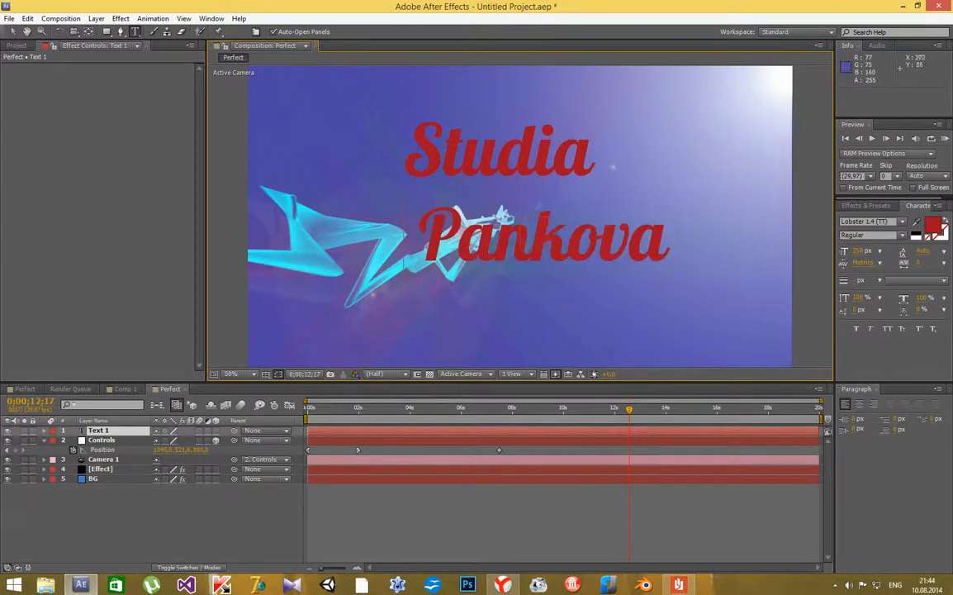
pyautogui.press('Escape')
pyautogui.moveTo(482, 164); pyautogui.dragTo(495, 199)
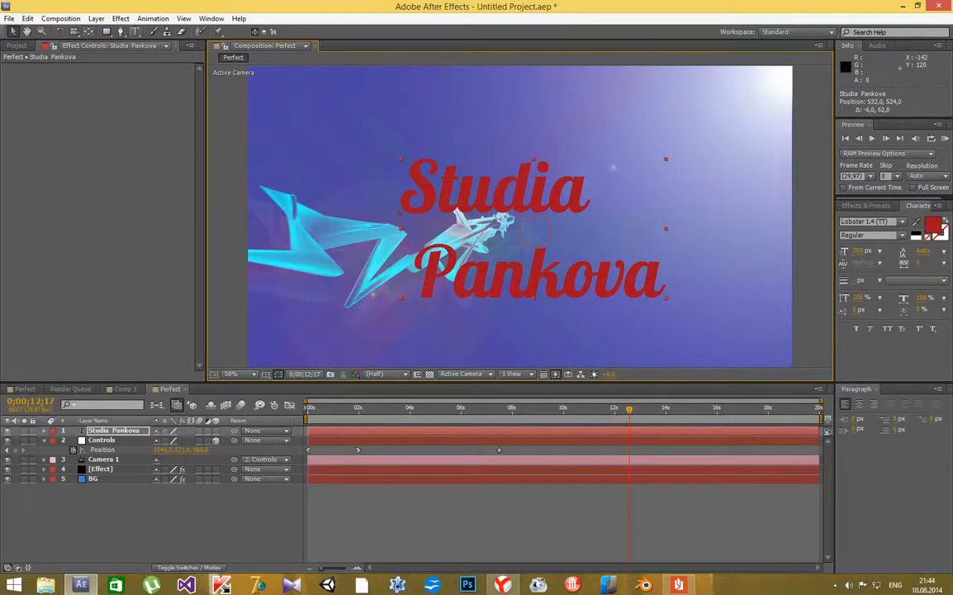
# Replace the final letter of the title with a capital A and move the text to position 502, 484
pyautogui.click(135, 31)
pyautogui.moveTo(671, 281); pyautogui.dragTo(629, 281)
pyautogui.write('A')
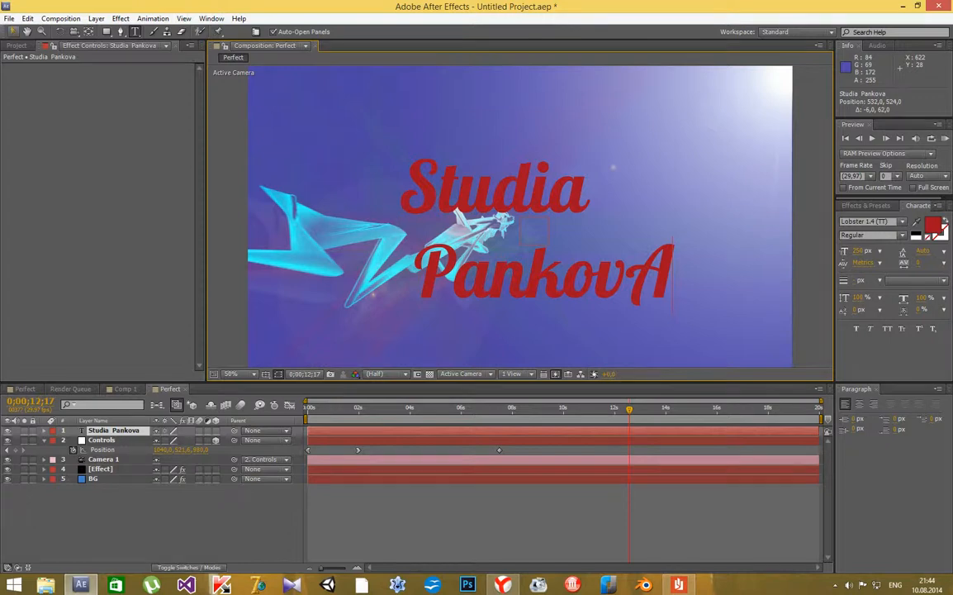
pyautogui.click(12, 31)
pyautogui.moveTo(453, 196); pyautogui.dragTo(445, 185)
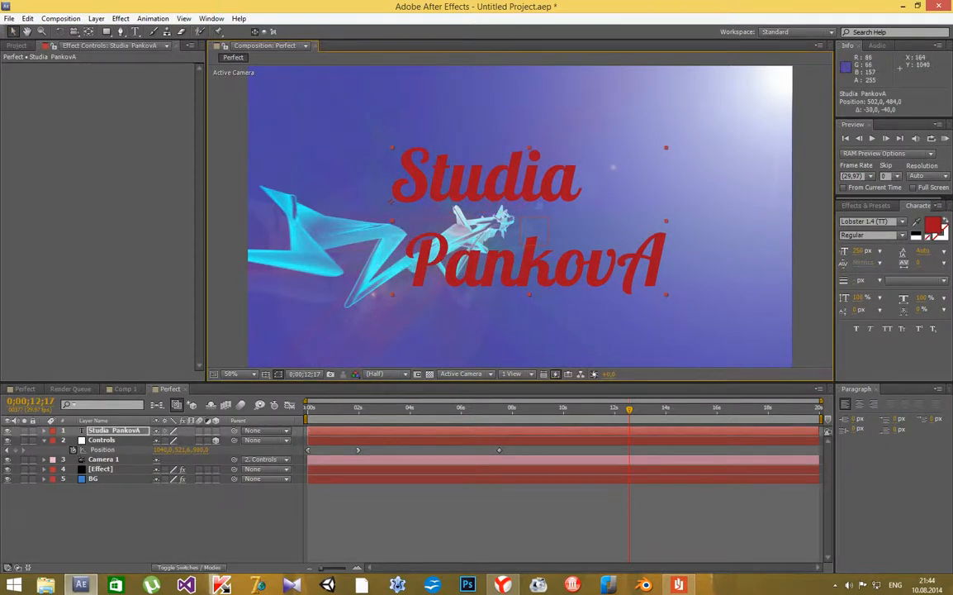
# Lower the title layer's Opacity to 34% and move the text to position 476, 472
pyautogui.hotkey('alt', 'shift', 'p')
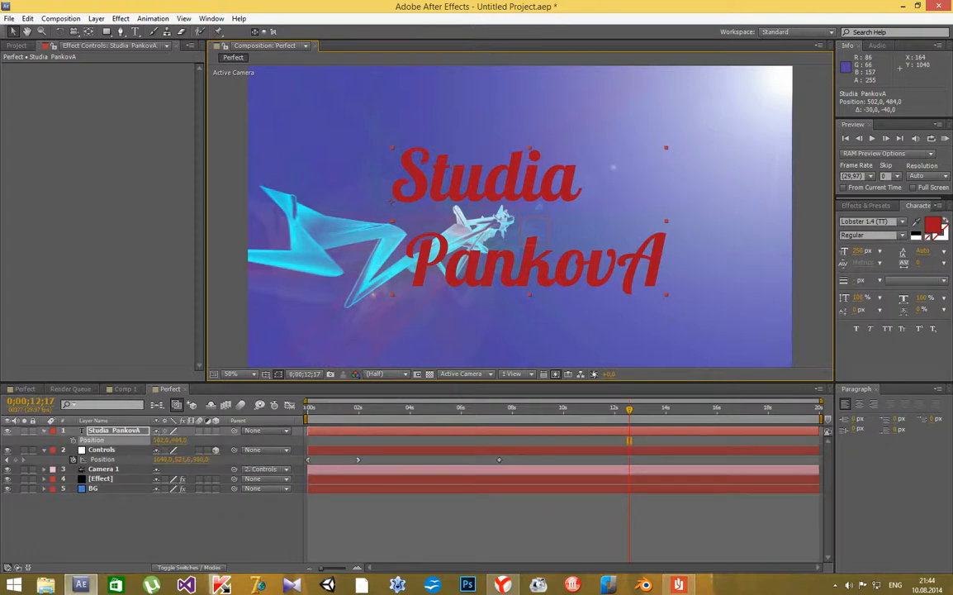
pyautogui.press('t')
pyautogui.moveTo(161, 440); pyautogui.dragTo(107, 439)
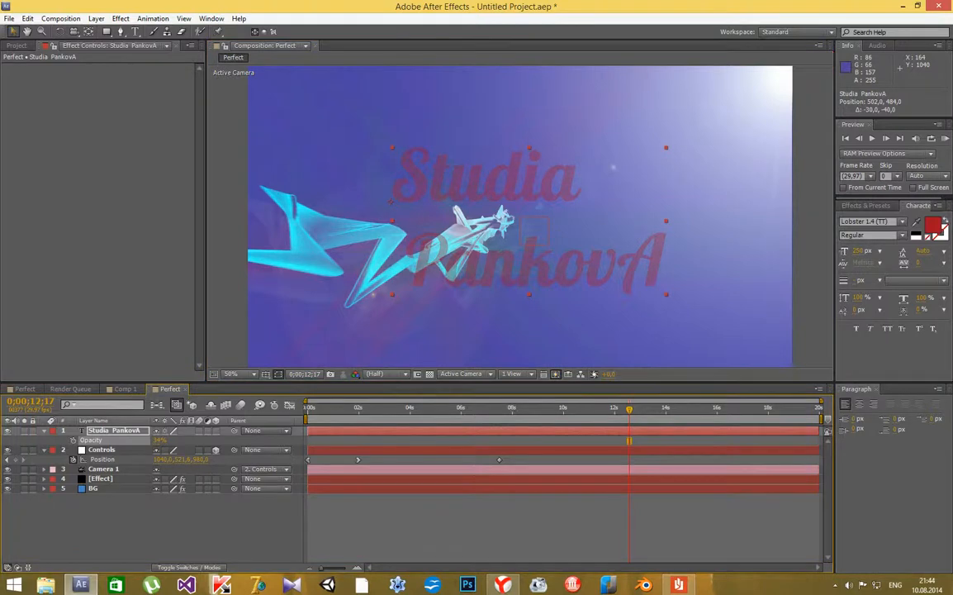
pyautogui.moveTo(560, 256); pyautogui.dragTo(592, 248)
pyautogui.click(866, 205)
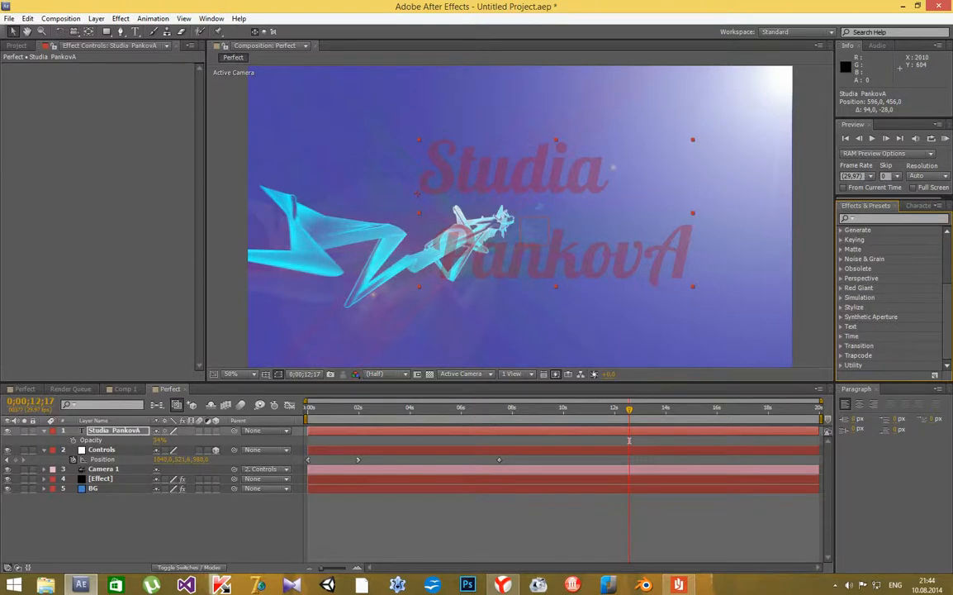
pyautogui.click(841, 355)
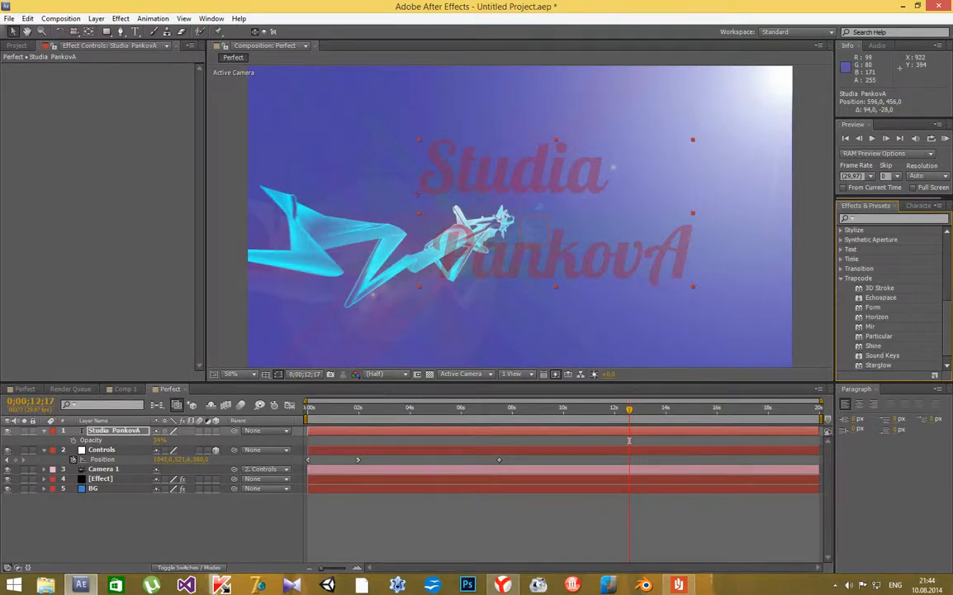
pyautogui.moveTo(509, 177); pyautogui.dragTo(474, 183)
# Search the effects for "blur" and go to the Blur & Sharpen effects
pyautogui.scroll(-1, 888, 297)
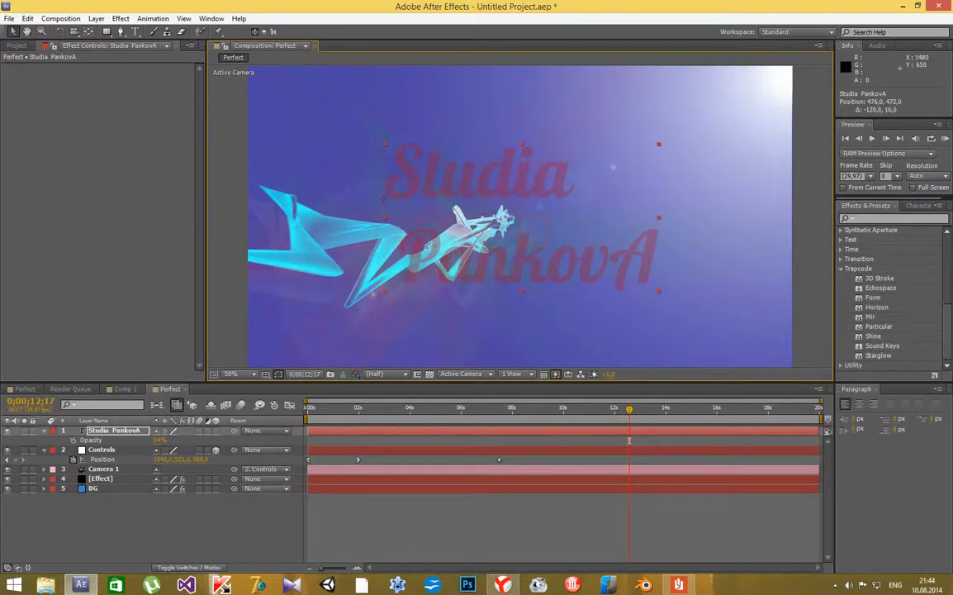
pyautogui.scroll(4, 892, 297)
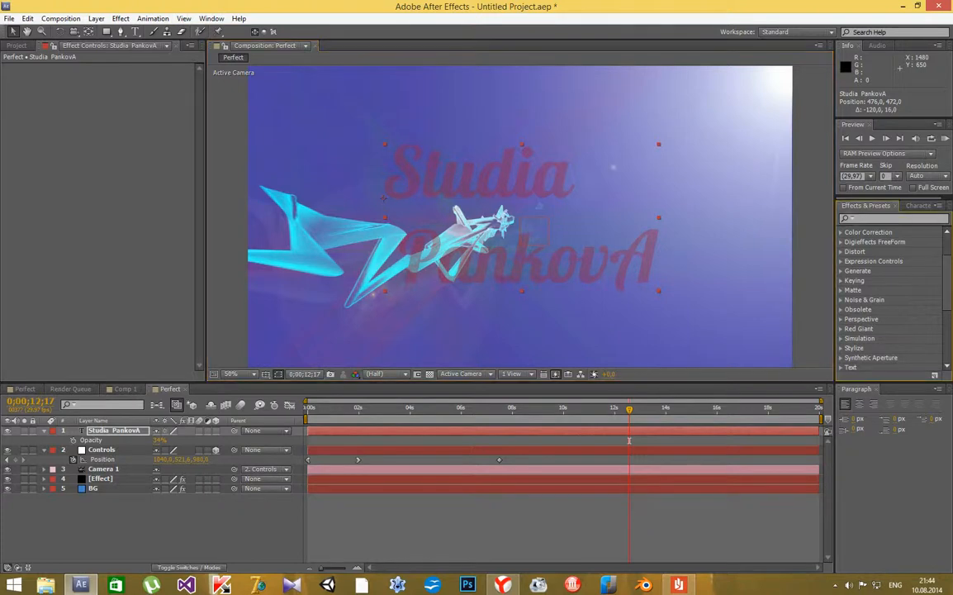
pyautogui.click(860, 218)
pyautogui.write('blur')
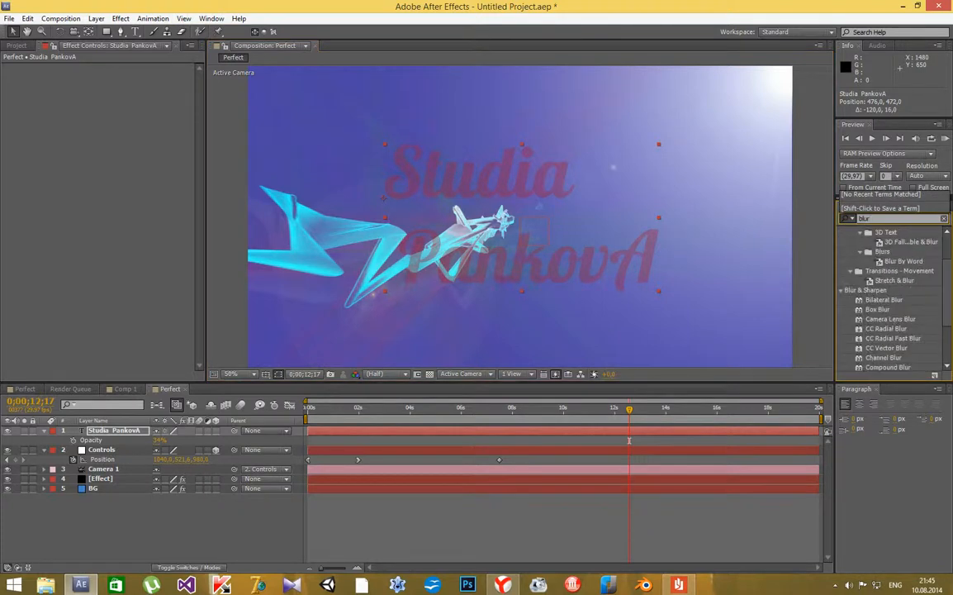
pyautogui.scroll(-3, 890, 297)
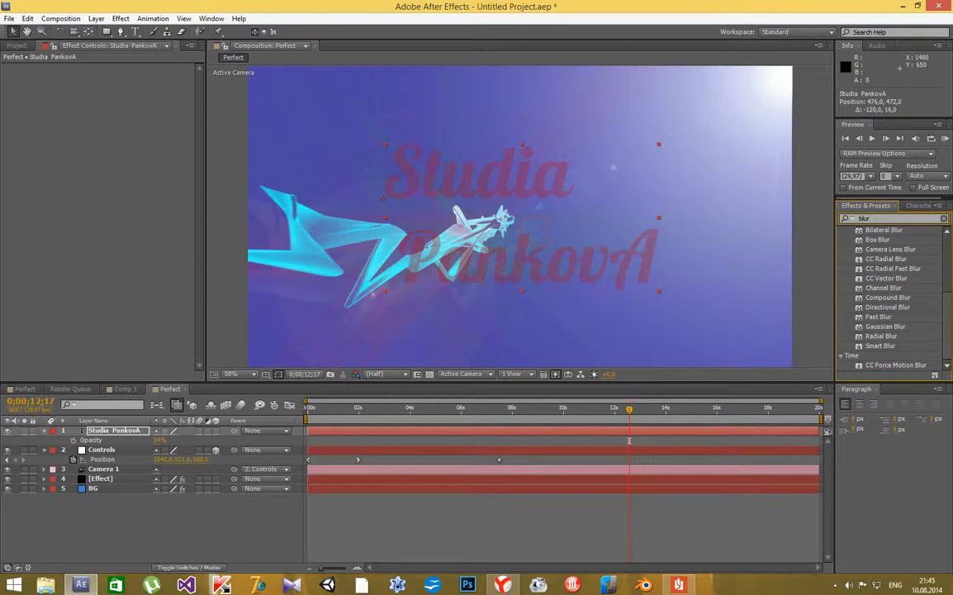
# Try a Gaussian Blur with increased Blurriness on the title text and remove the effect
pyautogui.moveTo(885, 327); pyautogui.dragTo(512, 191)
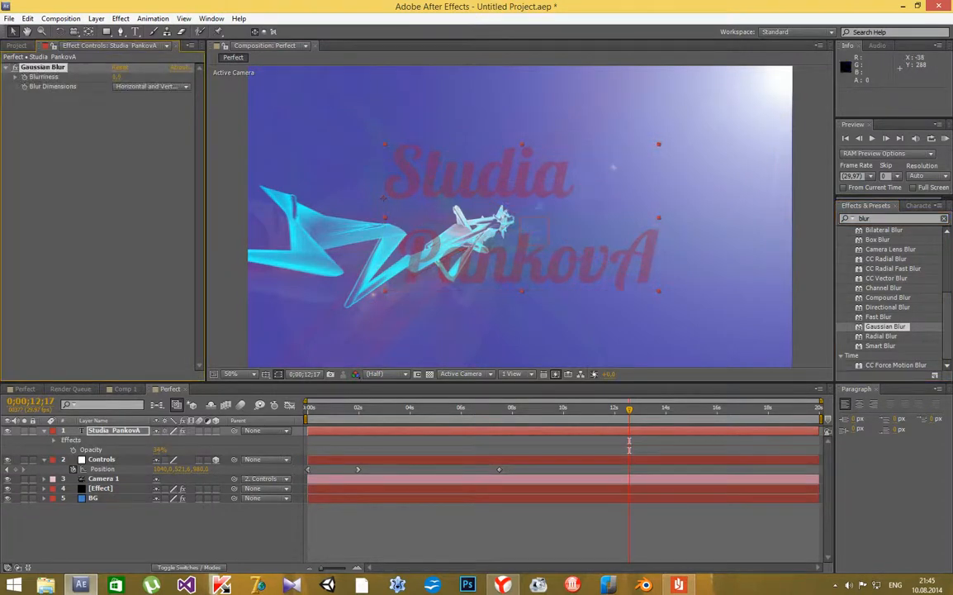
pyautogui.moveTo(118, 76); pyautogui.dragTo(164, 77)
pyautogui.press('Delete')
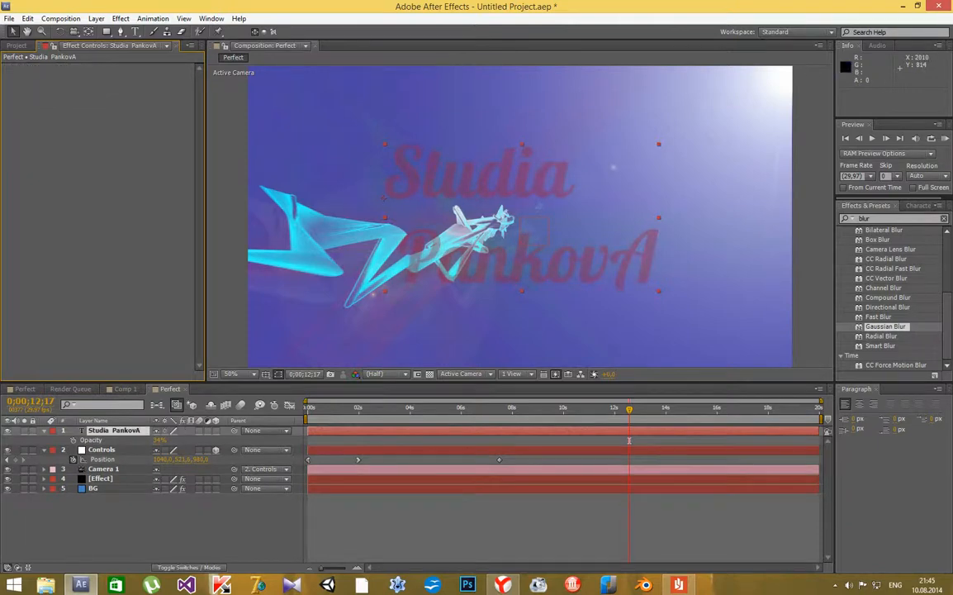
# Apply Radial Blur to the title text, with its Center at 1906, 1072.6 and its Amount at 126
pyautogui.moveTo(881, 336); pyautogui.dragTo(510, 176)
pyautogui.moveTo(64, 121)
pyautogui.mouseDown()
pyautogui.moveTo(90, 117)
pyautogui.moveTo(99, 156)
pyautogui.mouseUp()
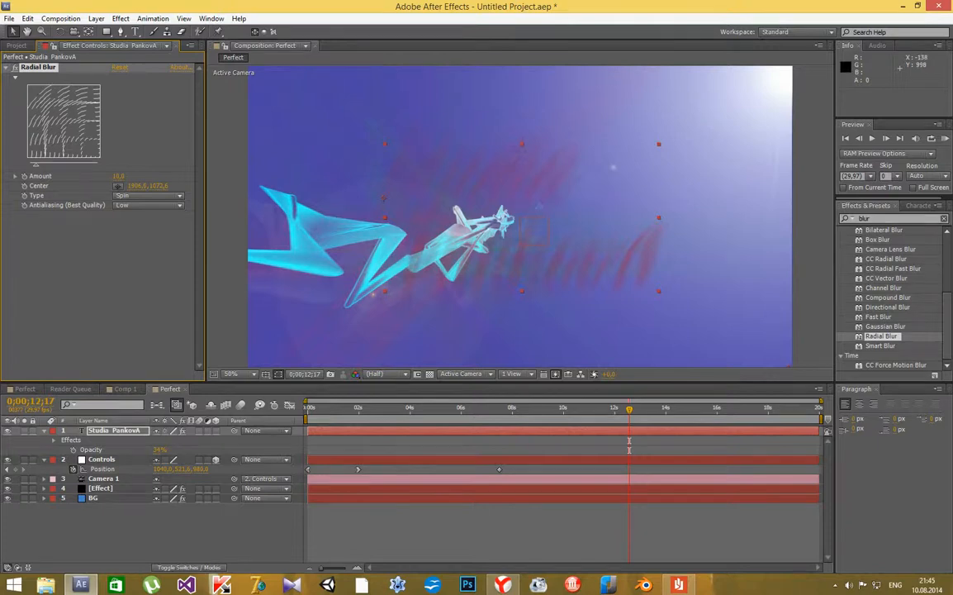
pyautogui.moveTo(118, 176)
pyautogui.mouseDown()
pyautogui.moveTo(110, 176)
pyautogui.moveTo(124, 176)
pyautogui.mouseUp()
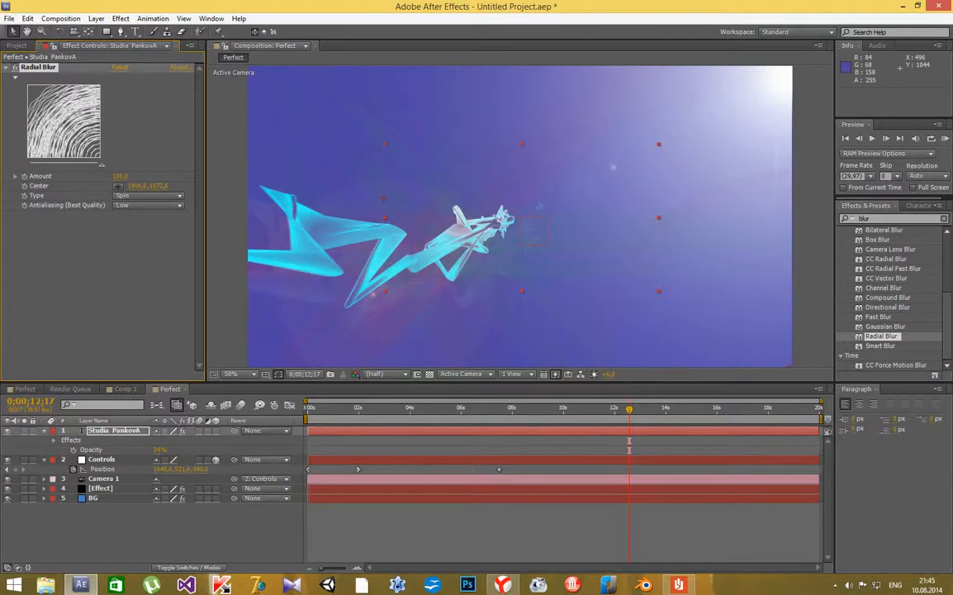
# Trim the start of the title layer to 0;00;11;07
pyautogui.moveTo(629, 409); pyautogui.dragTo(596, 409)
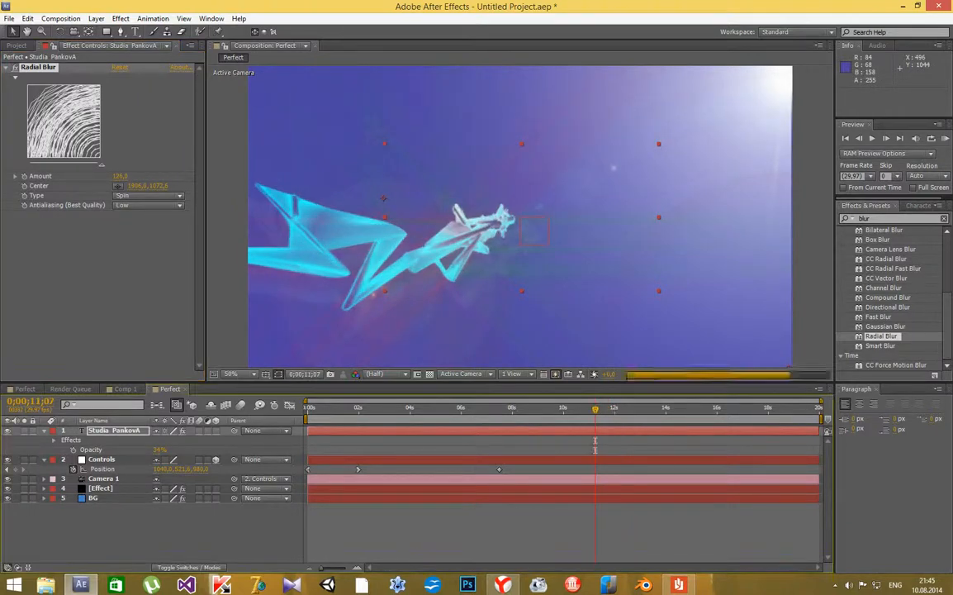
pyautogui.hotkey('alt', '[')
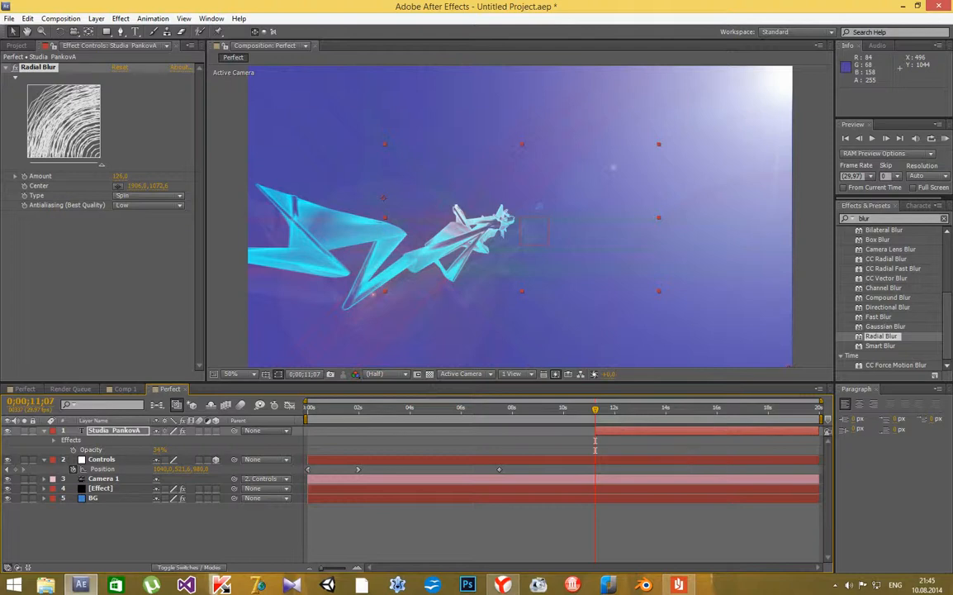
# Keyframe the Position of the Controls layer at 0;00;11;29 with a Z value of about 5400
pyautogui.moveTo(595, 446); pyautogui.dragTo(613, 446)
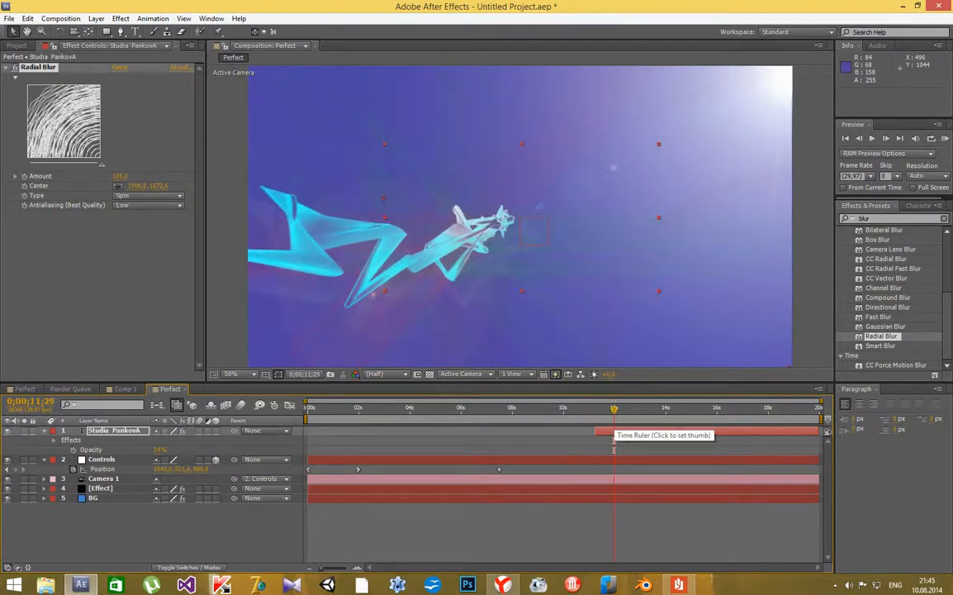
pyautogui.hotkey('ctrl', 'Down')
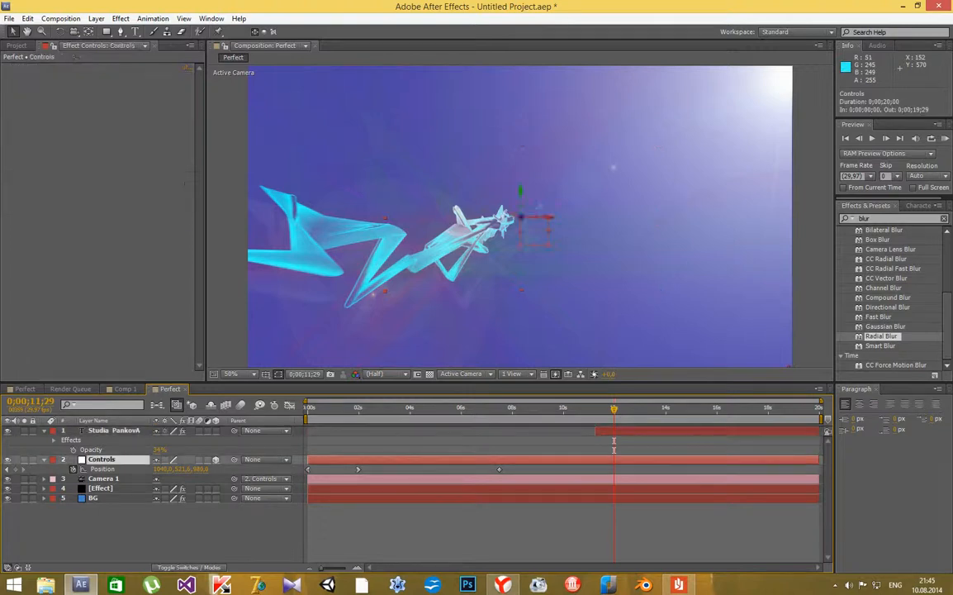
pyautogui.moveTo(196, 468); pyautogui.dragTo(925, 468)
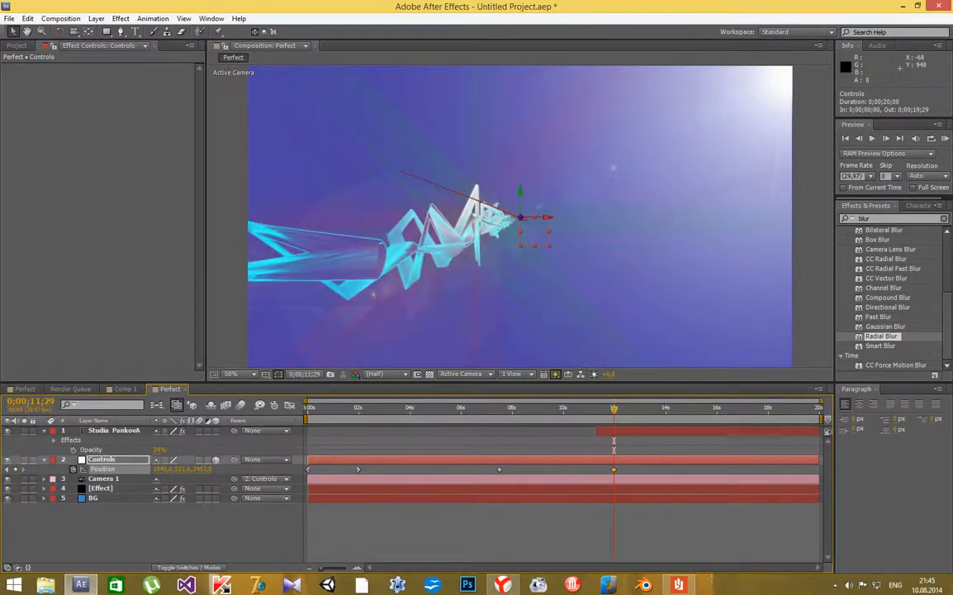
pyautogui.moveTo(197, 468); pyautogui.dragTo(925, 468)
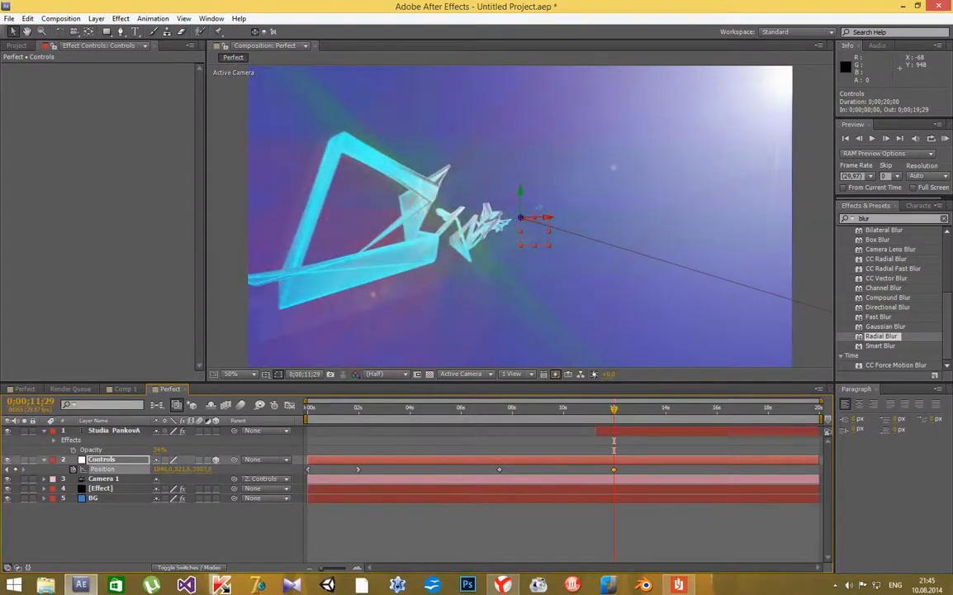
pyautogui.moveTo(197, 468); pyautogui.dragTo(925, 468)
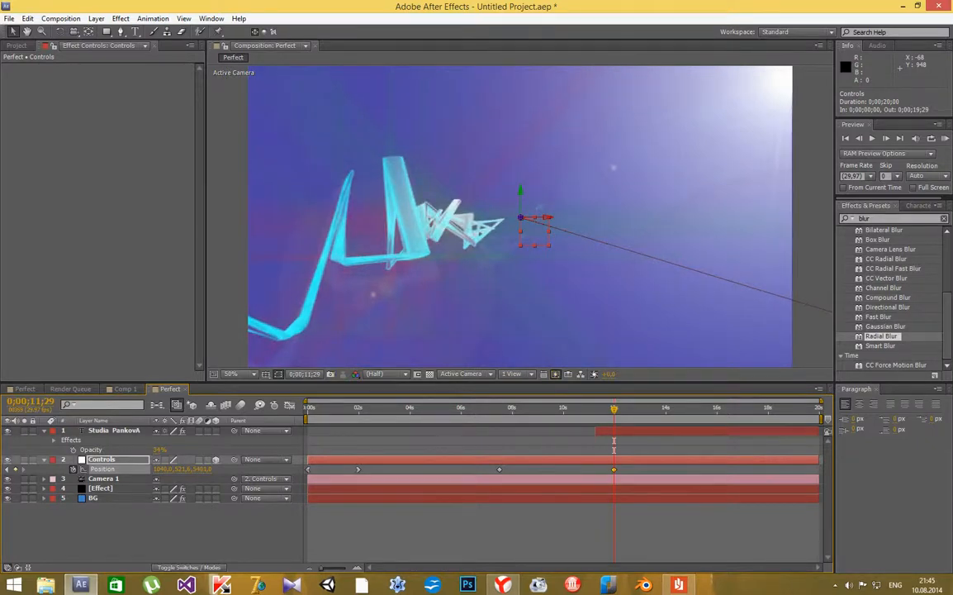
# Set the Z value of the Controls layer's last Position keyframe to 6542 and move that keyframe to 0;00;14;15
pyautogui.moveTo(200, 469); pyautogui.dragTo(747, 468)
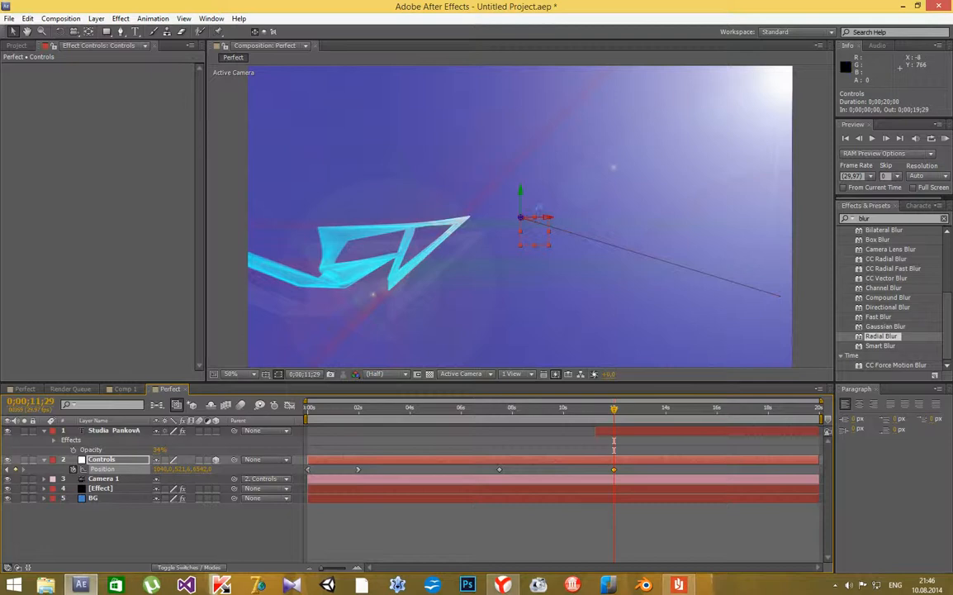
pyautogui.click(114, 431)
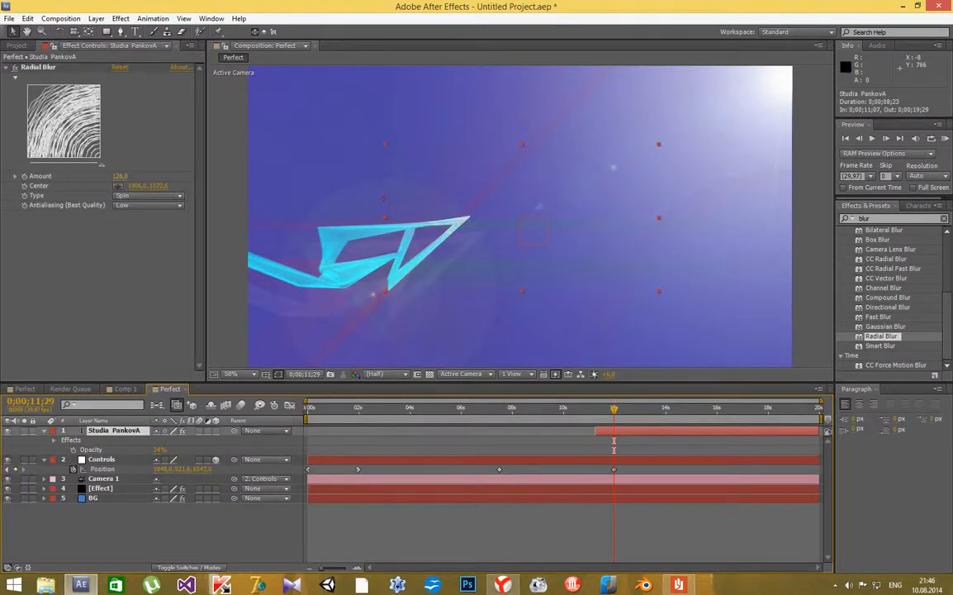
pyautogui.moveTo(120, 176); pyautogui.dragTo(108, 176)
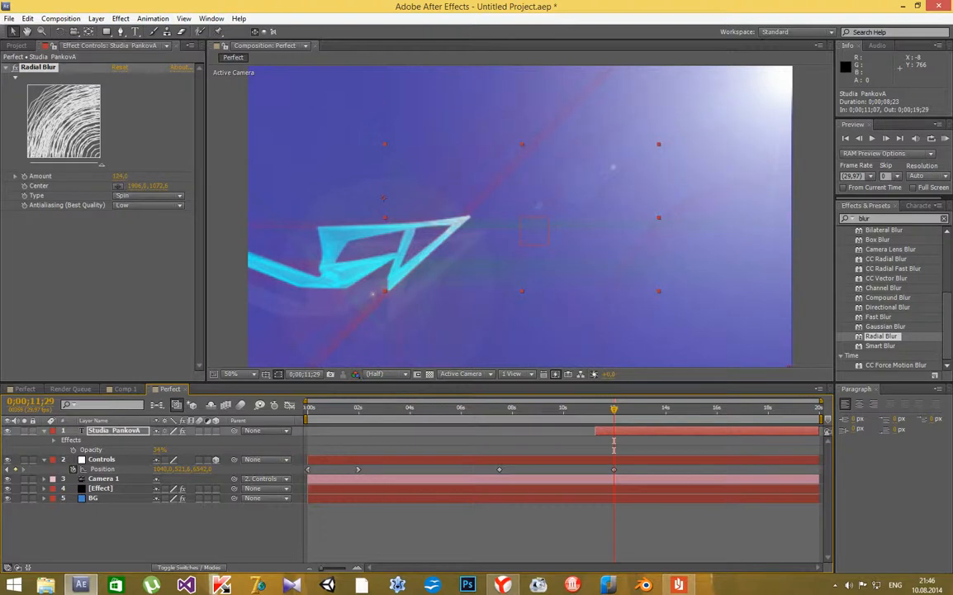
pyautogui.moveTo(614, 469); pyautogui.dragTo(678, 469)
pyautogui.moveTo(614, 408); pyautogui.dragTo(735, 408)
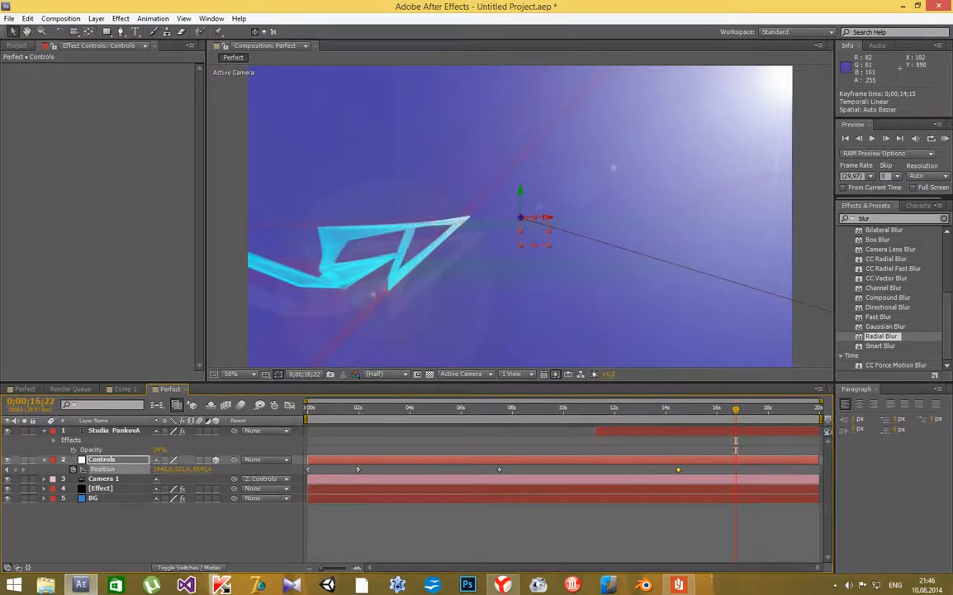
# Try a Radial Blur Amount of 10 on the title text layer
pyautogui.click(17, 45)
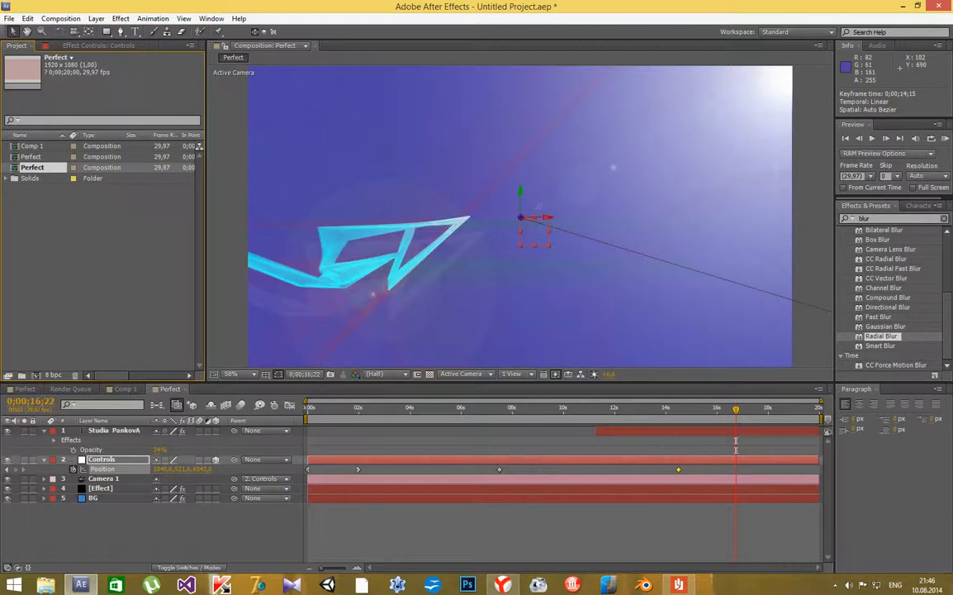
pyautogui.click(160, 449)
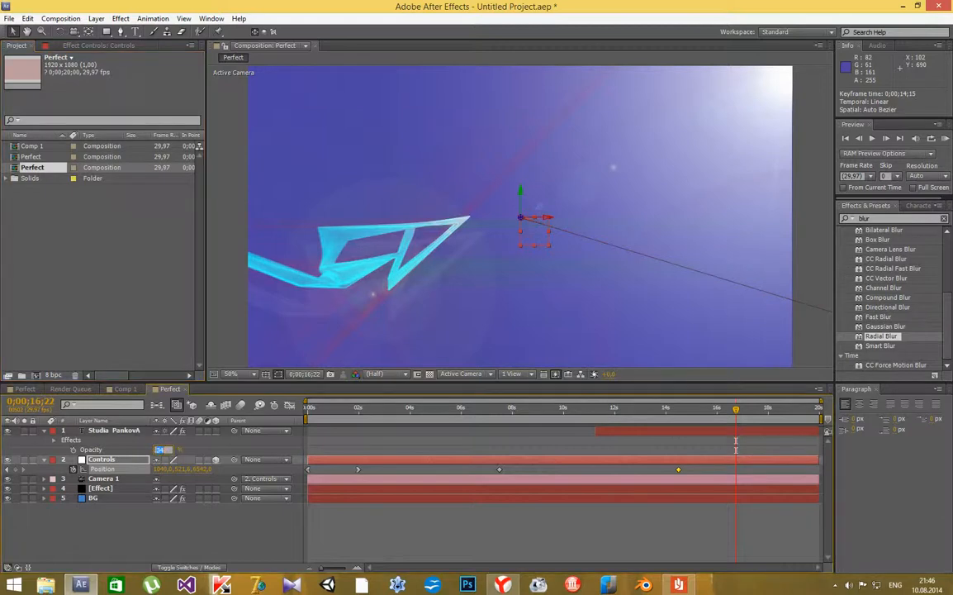
pyautogui.click(99, 45)
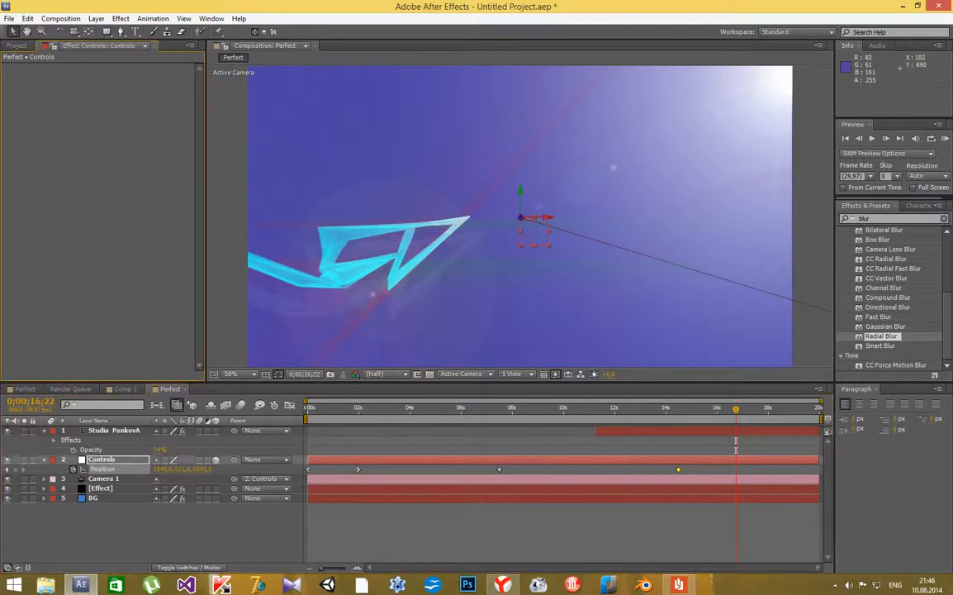
pyautogui.click(114, 431)
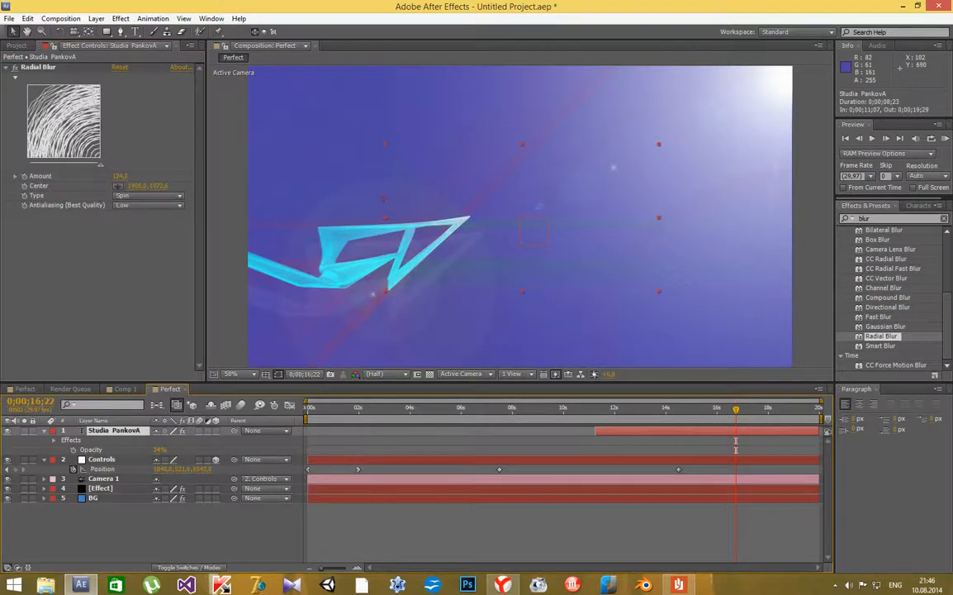
pyautogui.moveTo(120, 176); pyautogui.dragTo(269, 176)
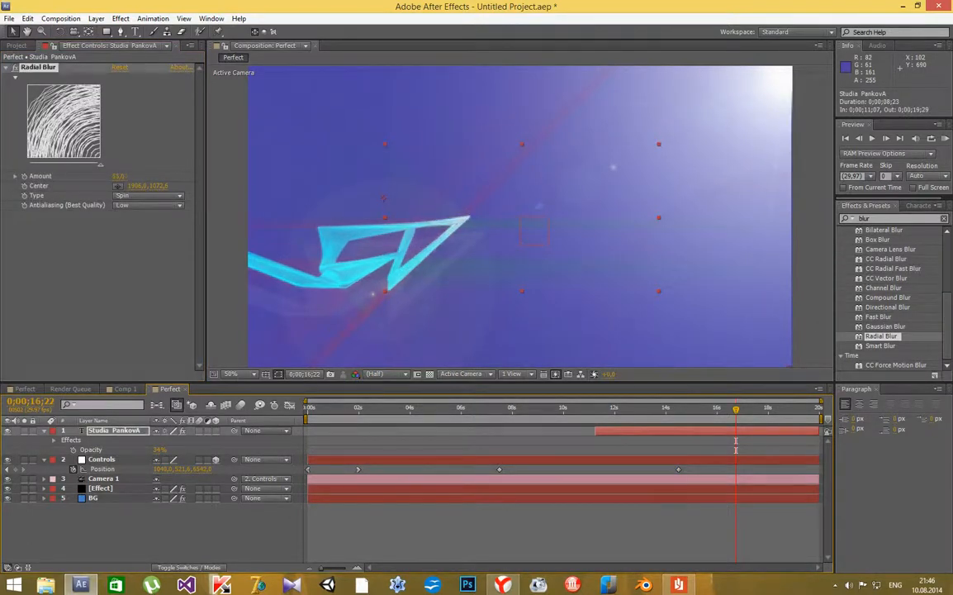
pyautogui.moveTo(79, 176); pyautogui.dragTo(18, 176)
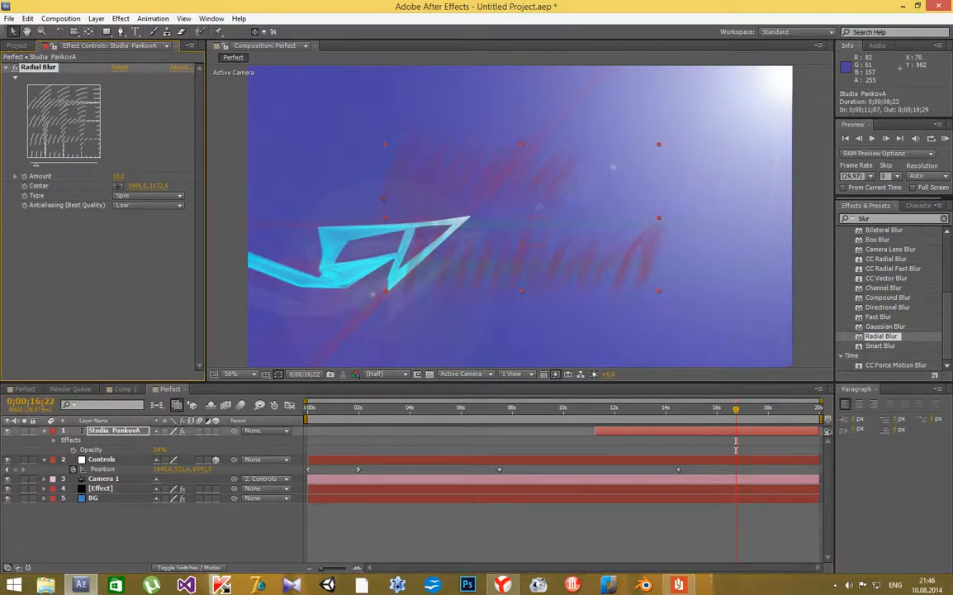
# Play the animation from 0;00;11;01 and keyframe the Controls layer's Position at 0;00;14;26 with a Z value of 7006
pyautogui.moveTo(736, 409); pyautogui.dragTo(734, 409)
pyautogui.click(590, 408)
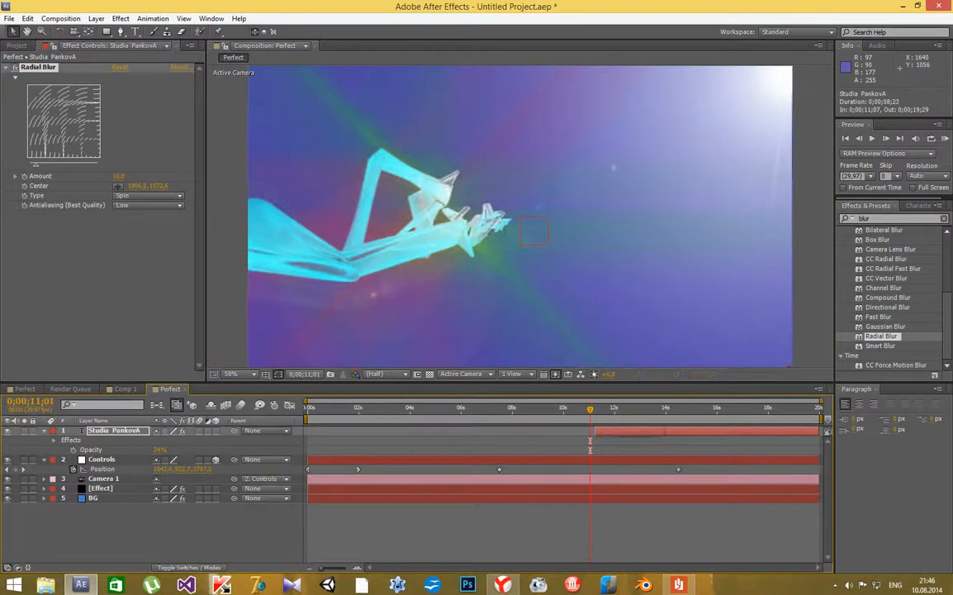
pyautogui.press('space')
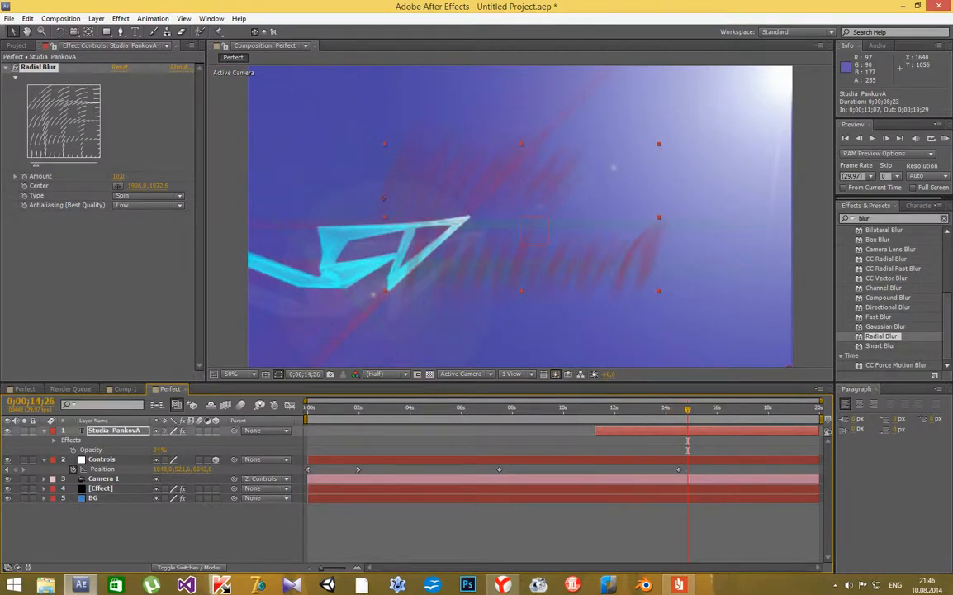
pyautogui.moveTo(196, 468); pyautogui.dragTo(493, 469)
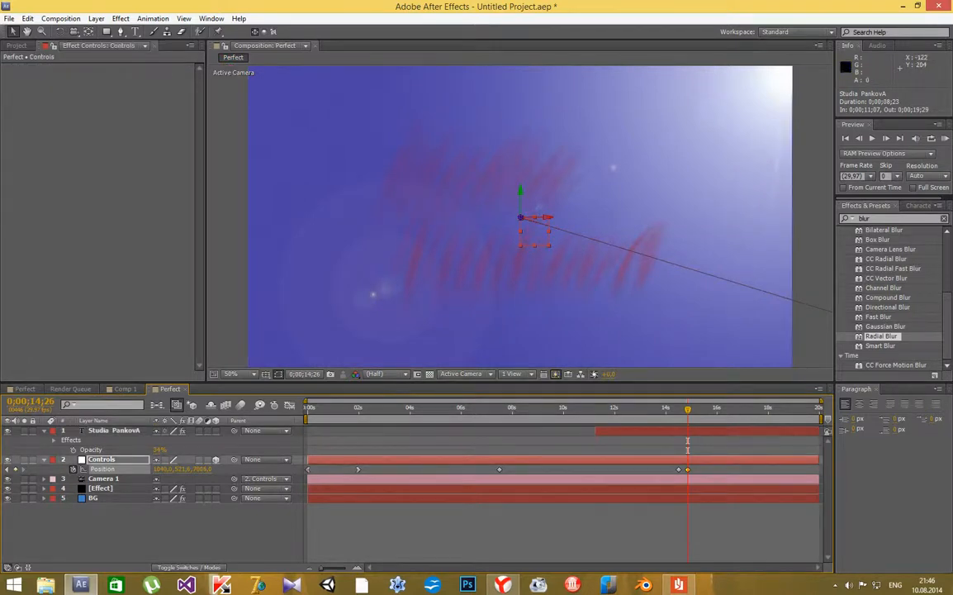
# Set the Radial Blur Amount of the title text to 0
pyautogui.click(114, 430)
pyautogui.moveTo(119, 176); pyautogui.dragTo(178, 175)
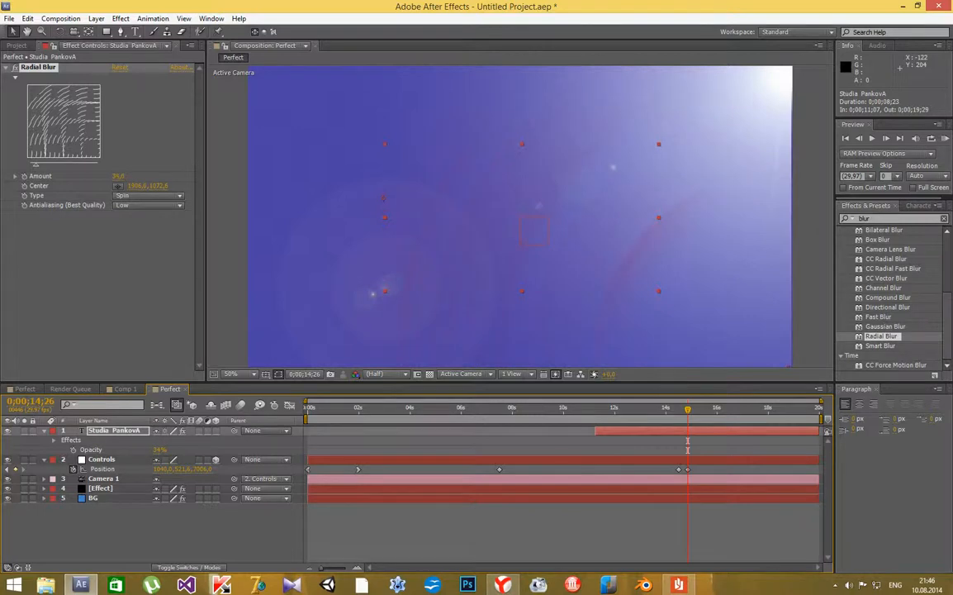
pyautogui.moveTo(118, 176); pyautogui.dragTo(97, 176)
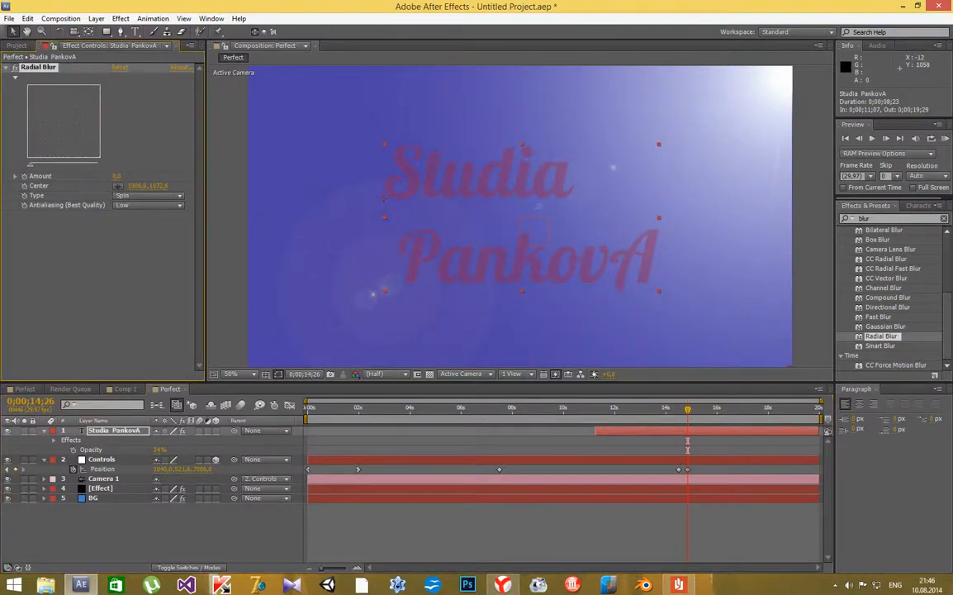
# Animate the title's Opacity from a 34% keyframe at 0;00;10;12 to 100% at 0;00;14;26
pyautogui.click(73, 449)
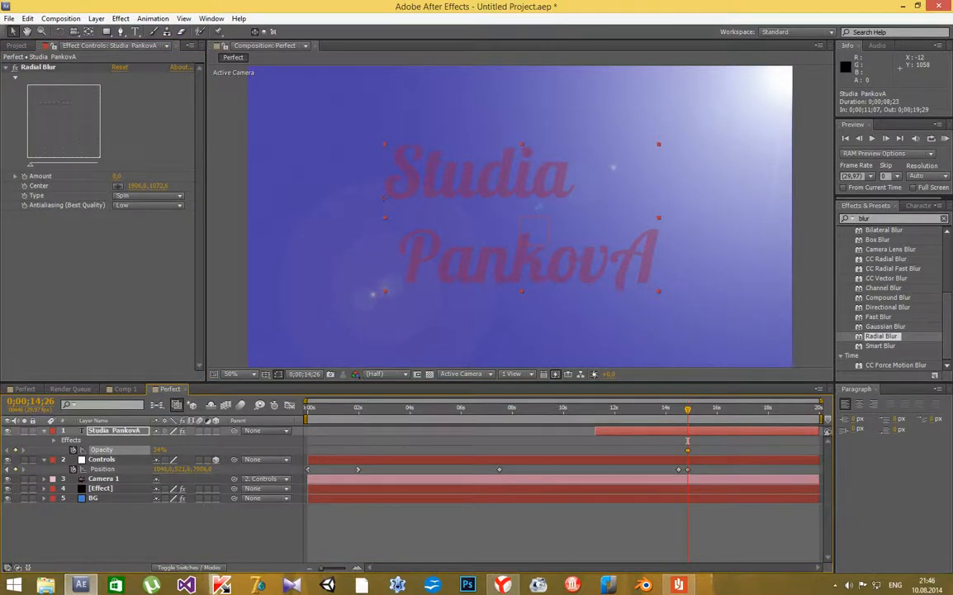
pyautogui.moveTo(687, 449); pyautogui.dragTo(573, 449)
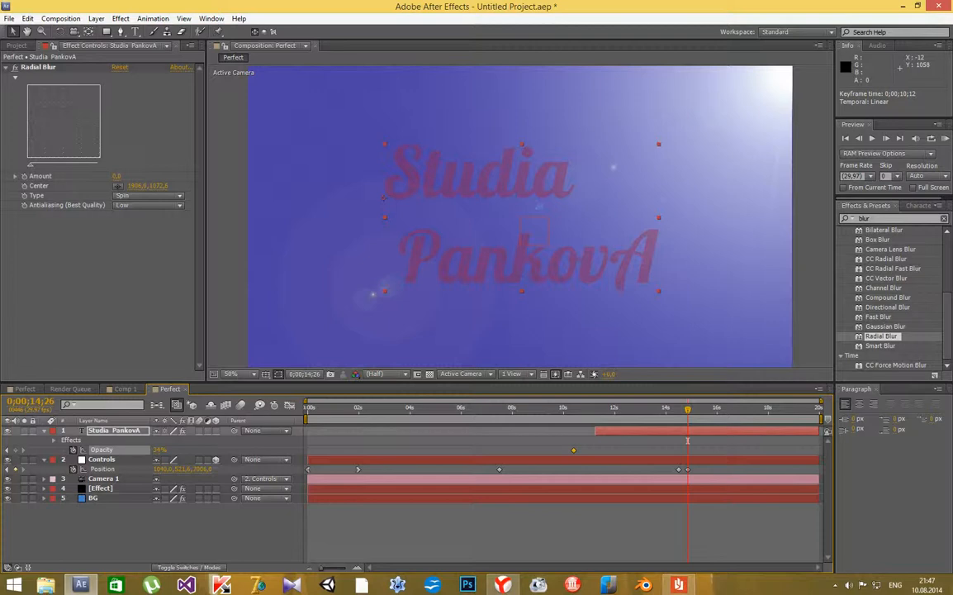
pyautogui.moveTo(160, 450); pyautogui.dragTo(214, 449)
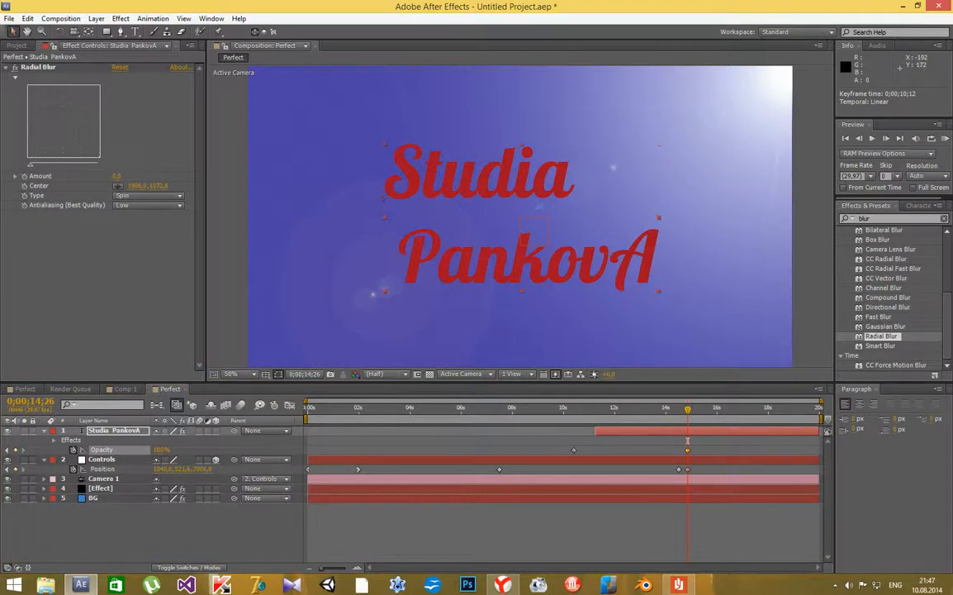
# Set the duration of composition Perfect to 0;00;14;30 in its composition settings
pyautogui.click(218, 110)
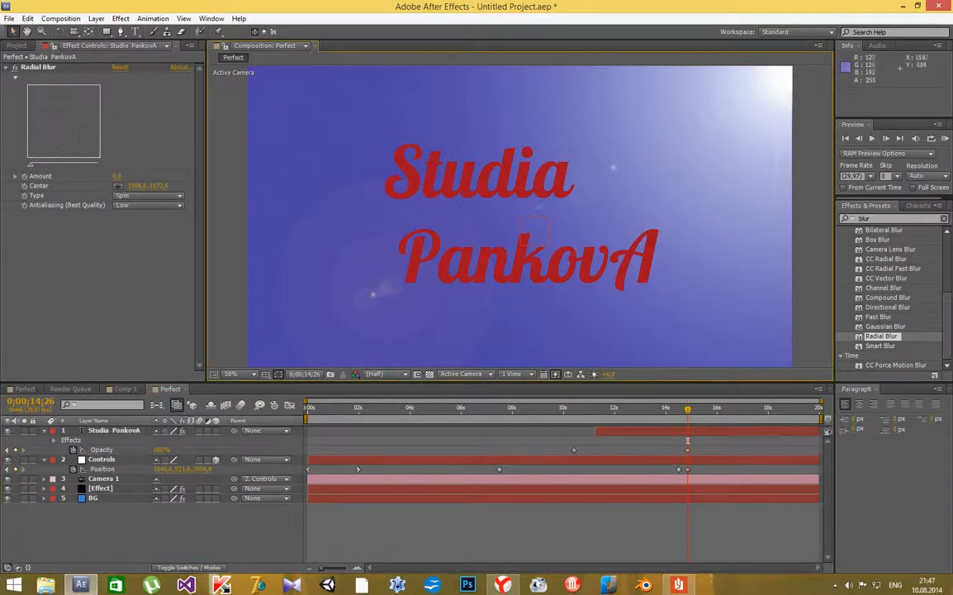
pyautogui.click(60, 18)
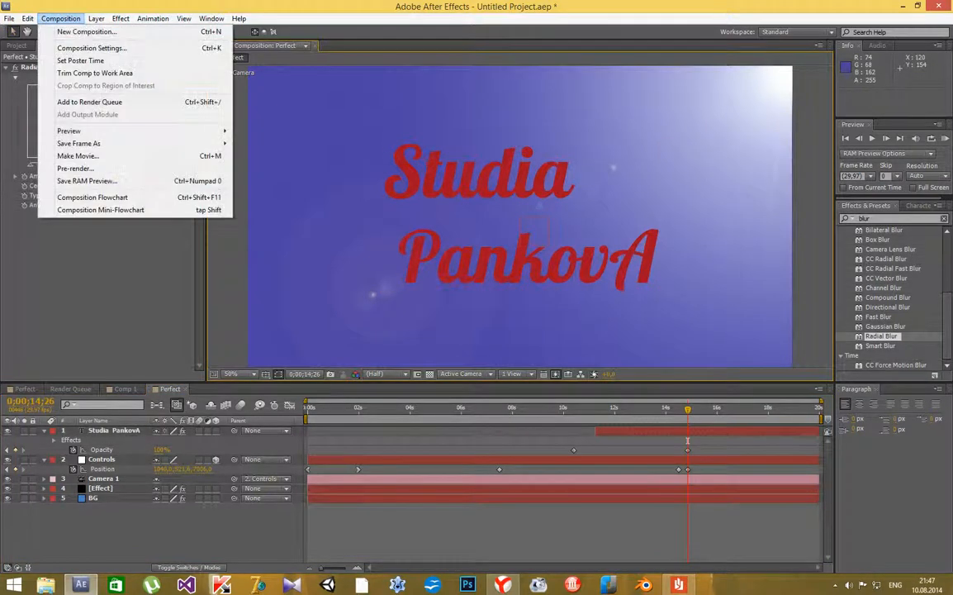
pyautogui.click(91, 48)
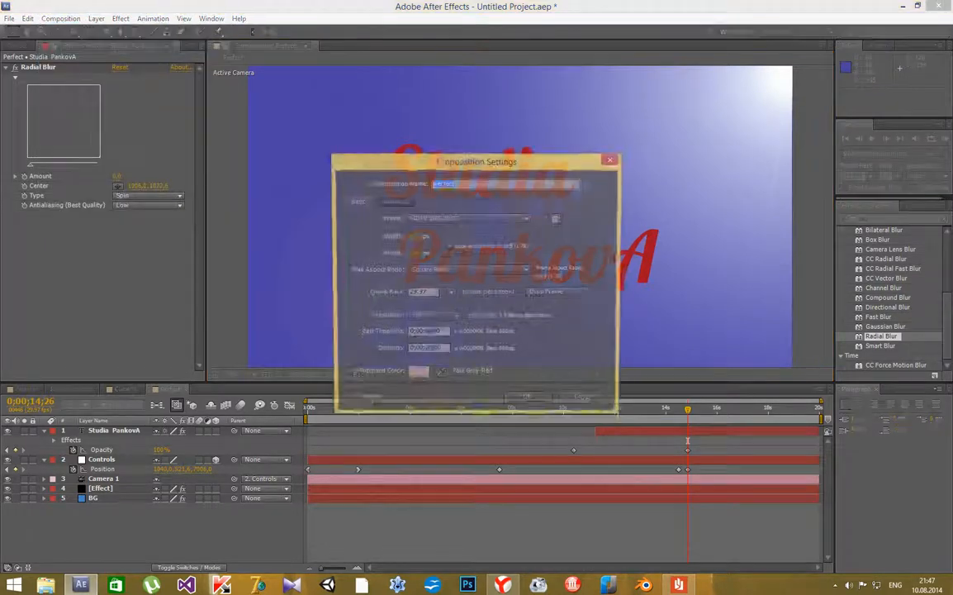
pyautogui.click(424, 350)
pyautogui.press('Delete')
pyautogui.press('Delete')
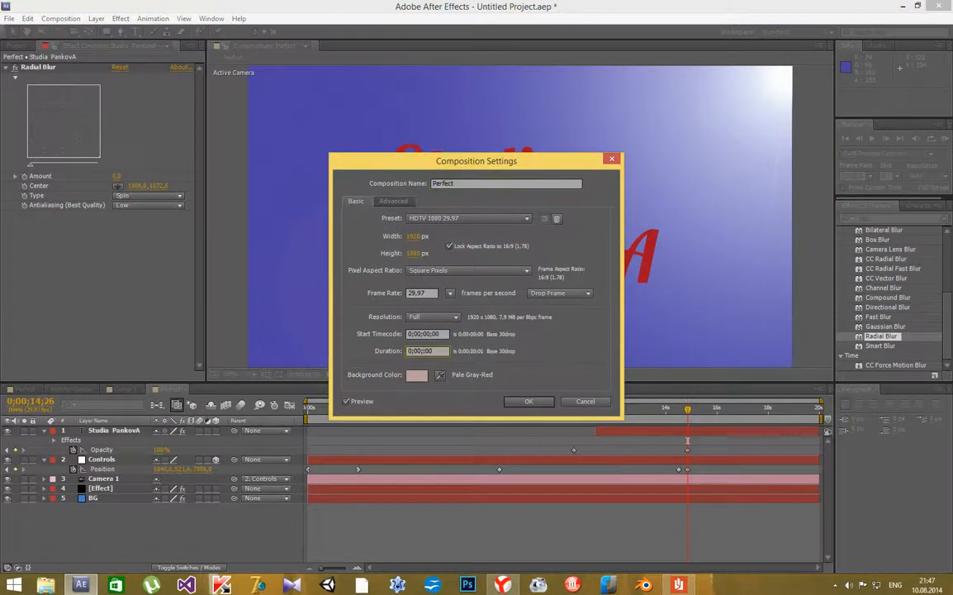
pyautogui.write('14')
pyautogui.press('BackSpace')
pyautogui.press('BackSpace')
pyautogui.press('BackSpace')
pyautogui.press('BackSpace')
pyautogui.write('30')
pyautogui.press('Return')
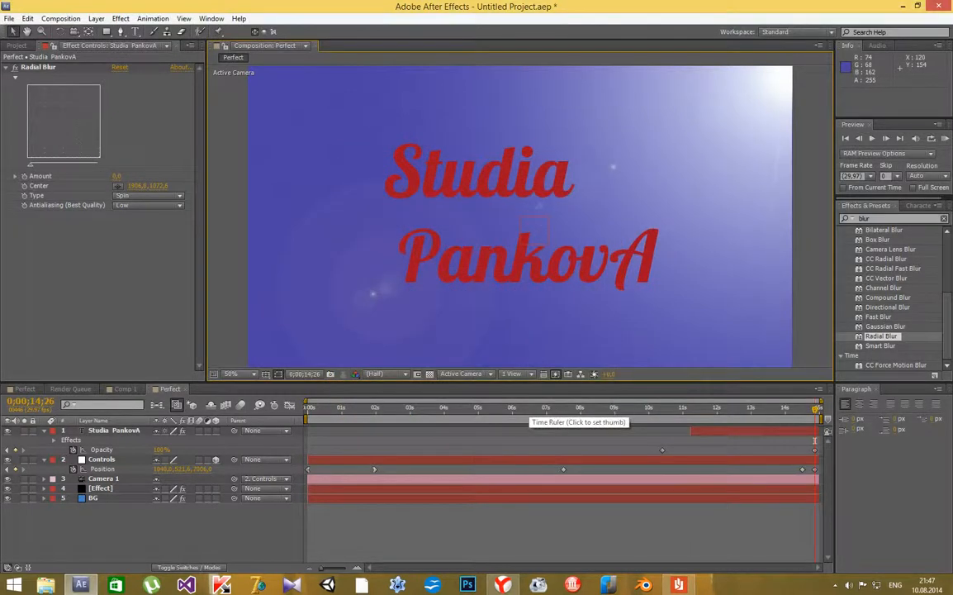
# Add composition Perfect to the render queue and set its output module to H.264
pyautogui.click(60, 18)
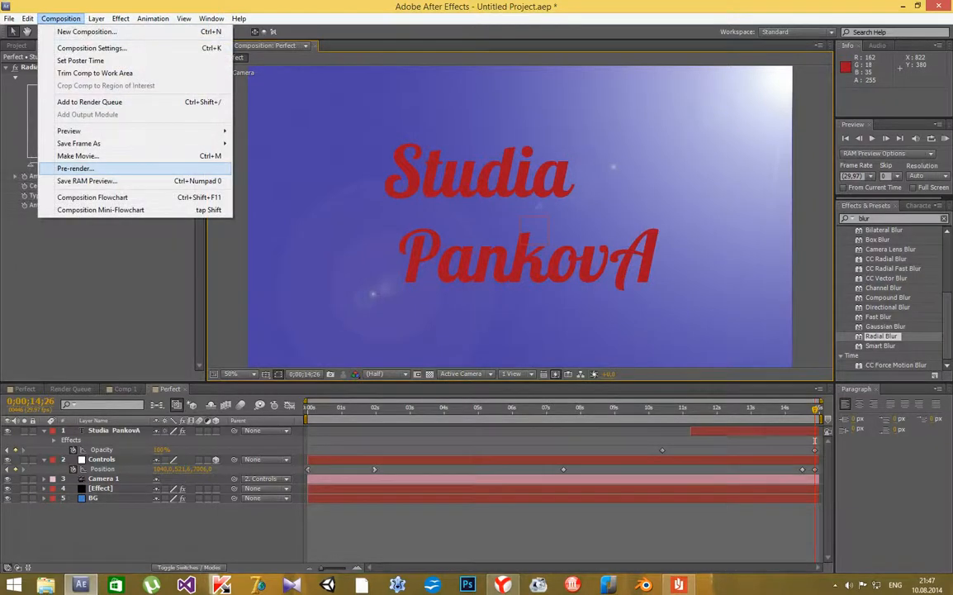
pyautogui.click(78, 155)
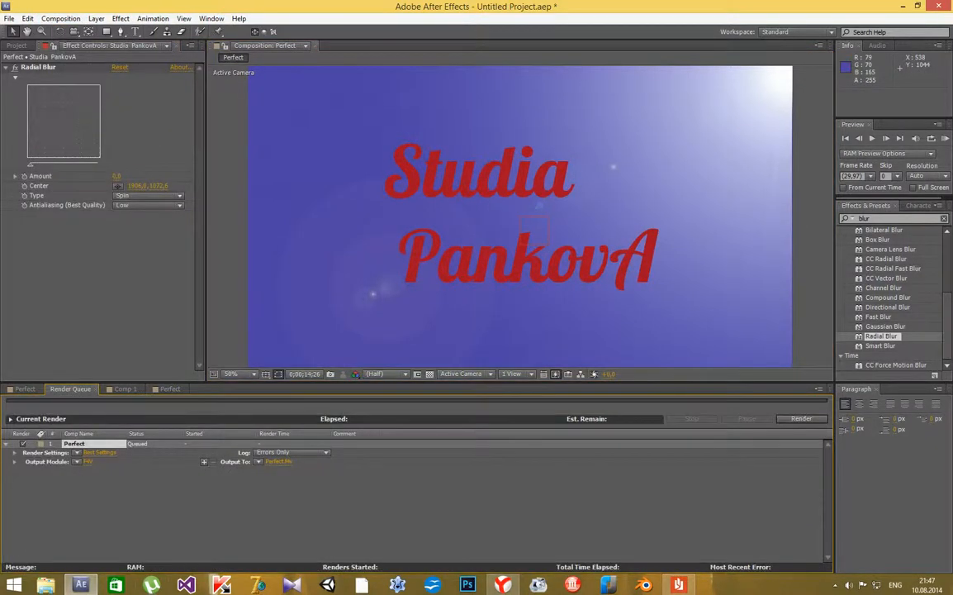
pyautogui.click(76, 460)
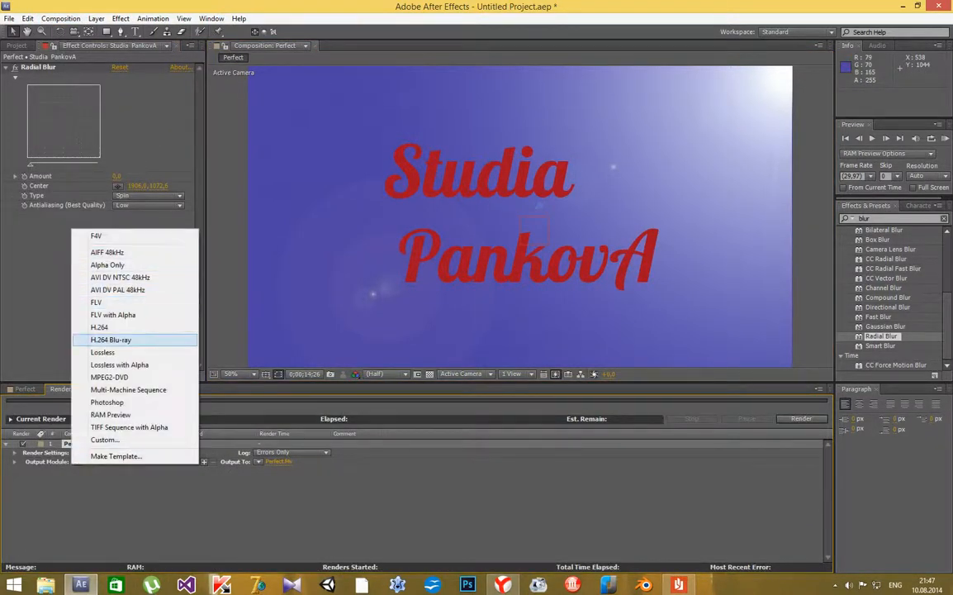
pyautogui.click(100, 327)
# Set the render output to Perfect.mp4 on the Desktop and start rendering
pyautogui.click(280, 460)
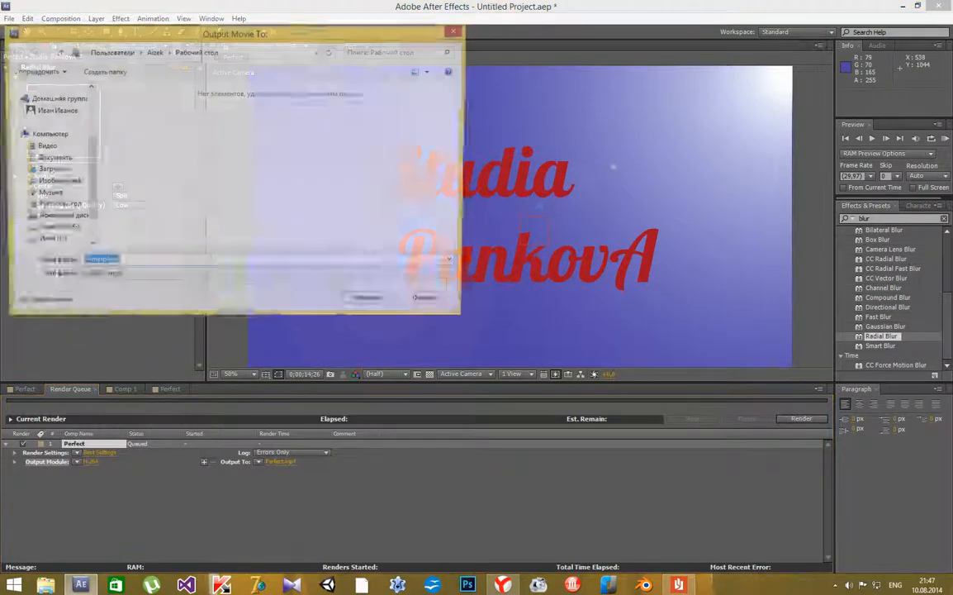
pyautogui.click(46, 134)
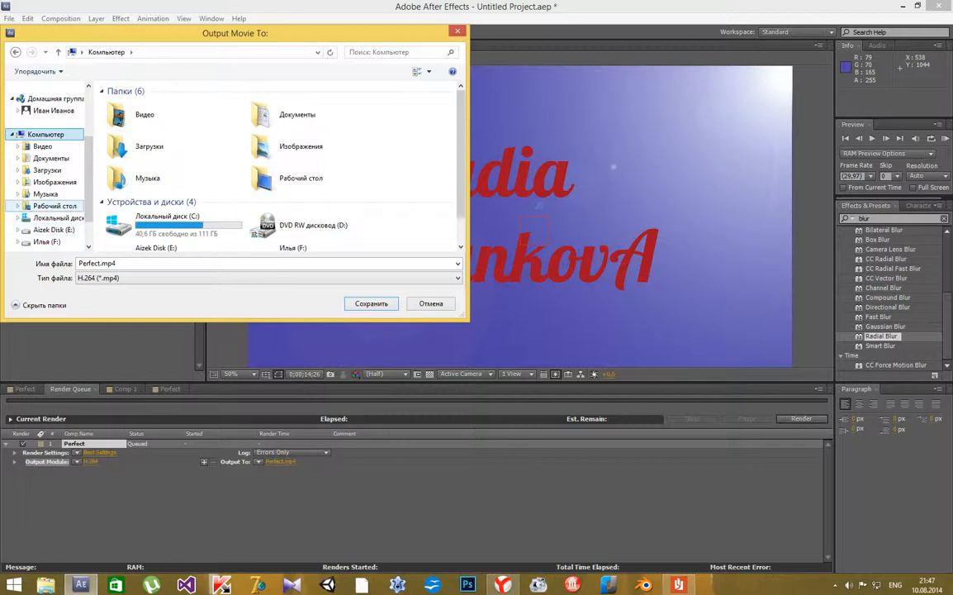
pyautogui.click(55, 206)
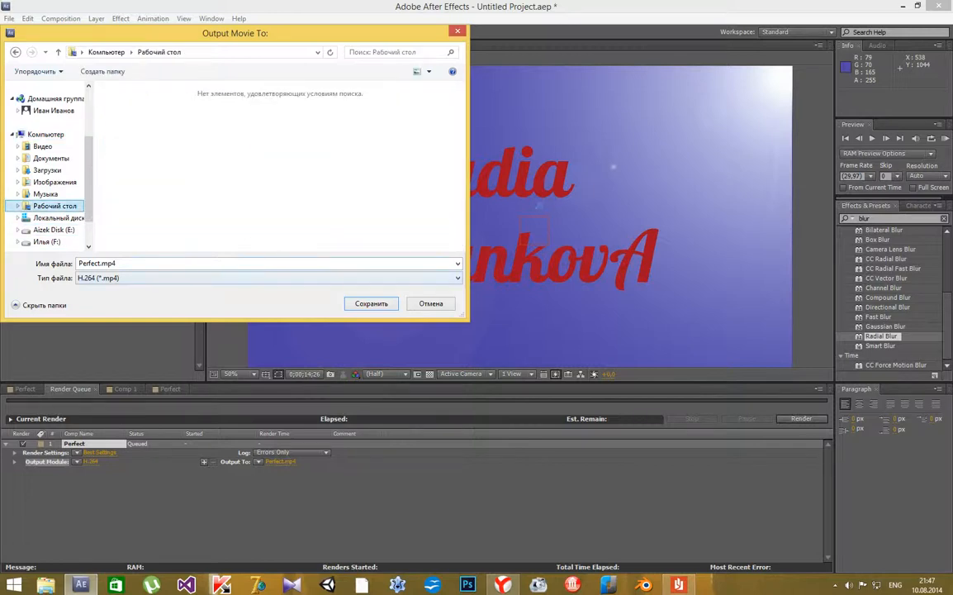
pyautogui.click(371, 304)
pyautogui.click(800, 418)
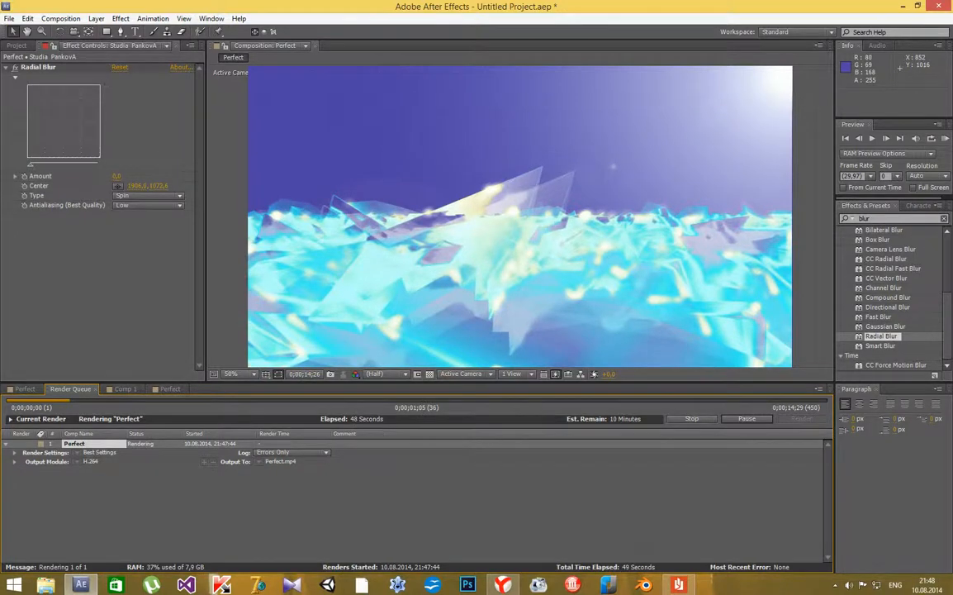
pyautogui.click(835, 585)
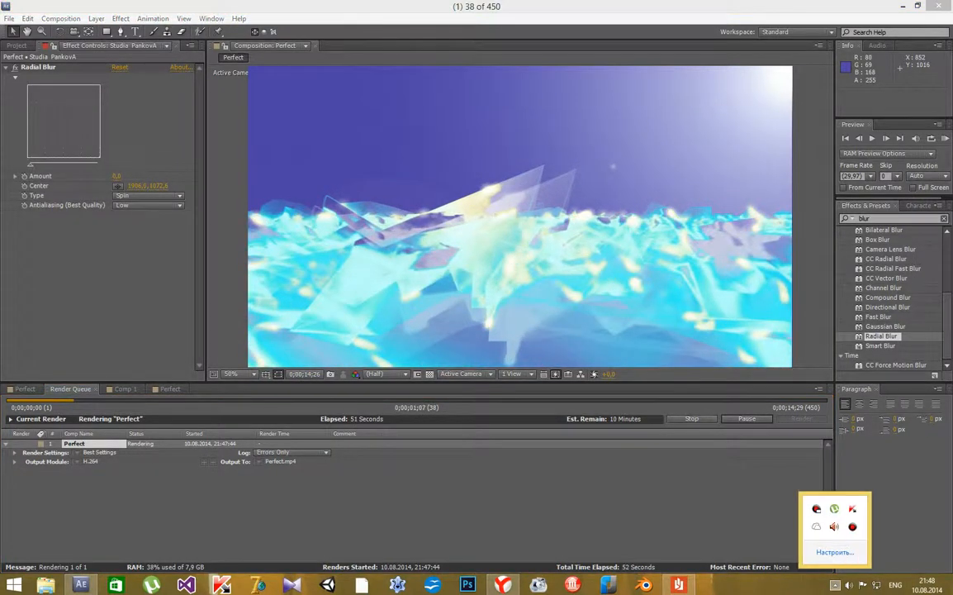
pyautogui.click(852, 526)
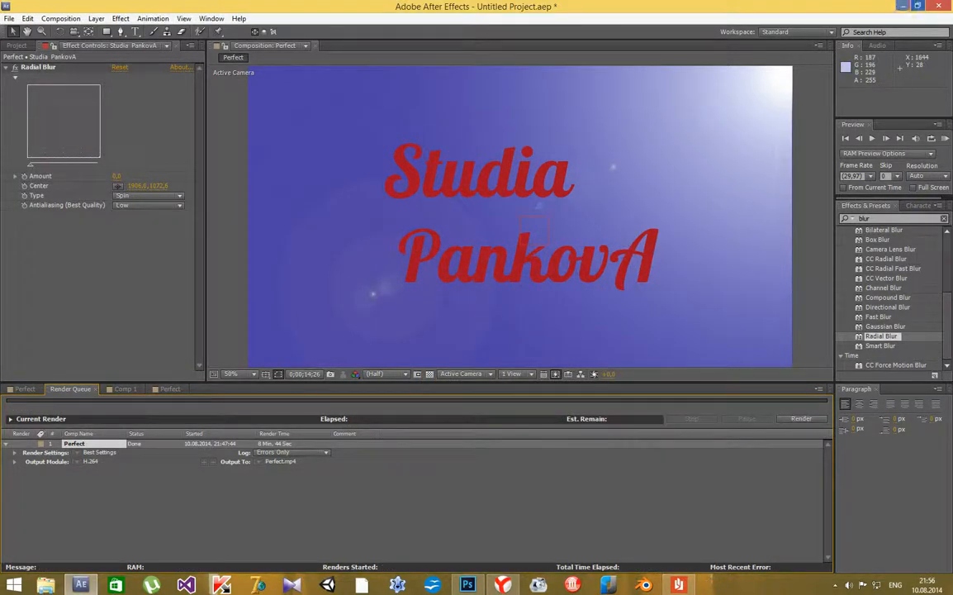
# Switch to the desktop, play the rendered Perfect.mp4 in the media player and pause it near the end
pyautogui.hotkey('alt', 'Tab')
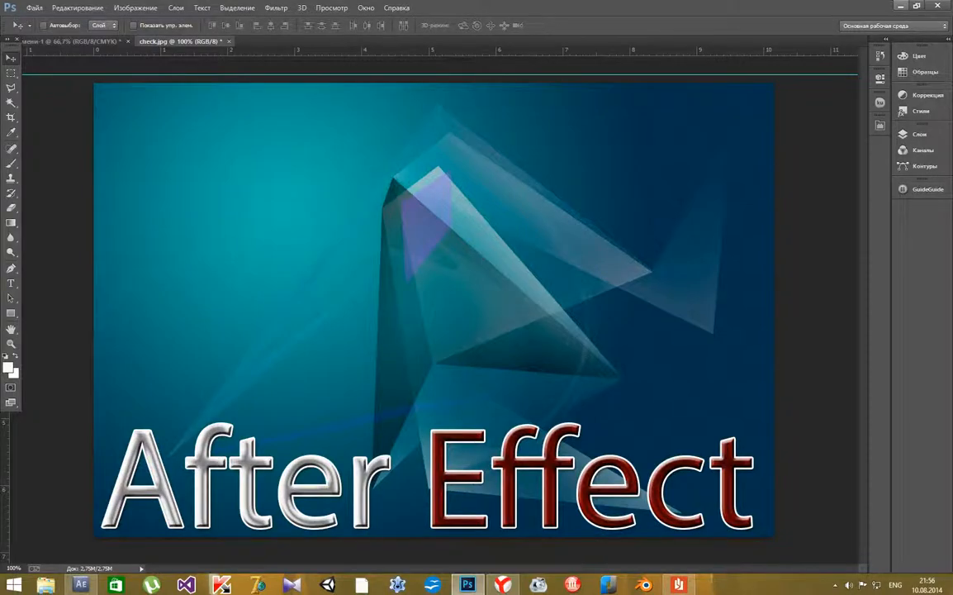
pyautogui.press('super+d')
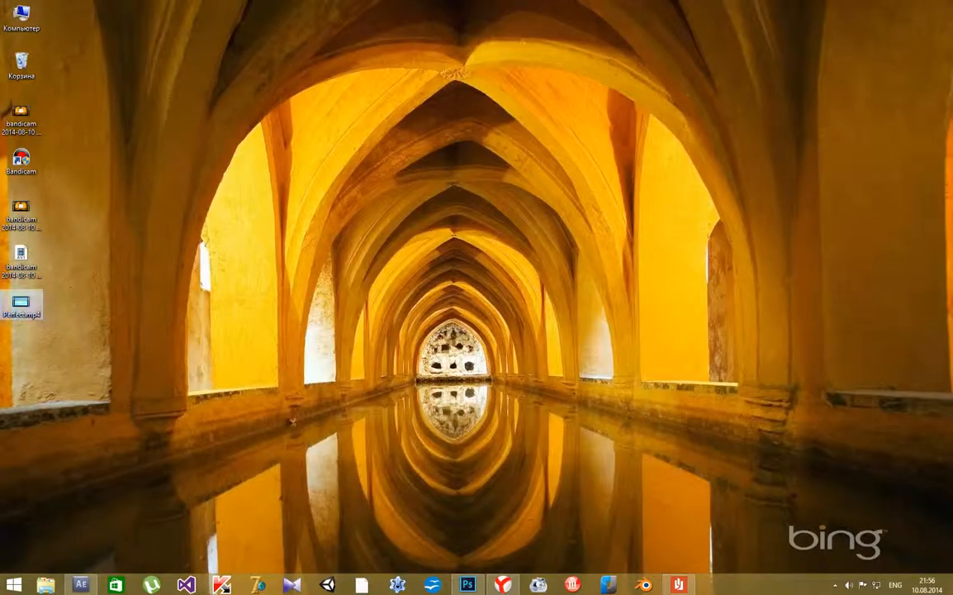
pyautogui.rightClick(17, 295)
pyautogui.click(62, 304)
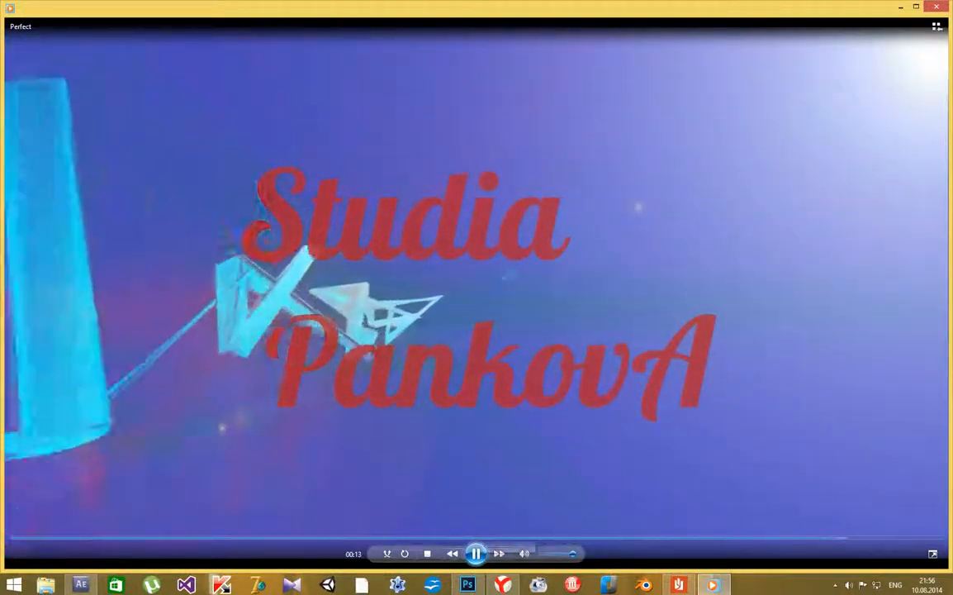
pyautogui.click(476, 553)
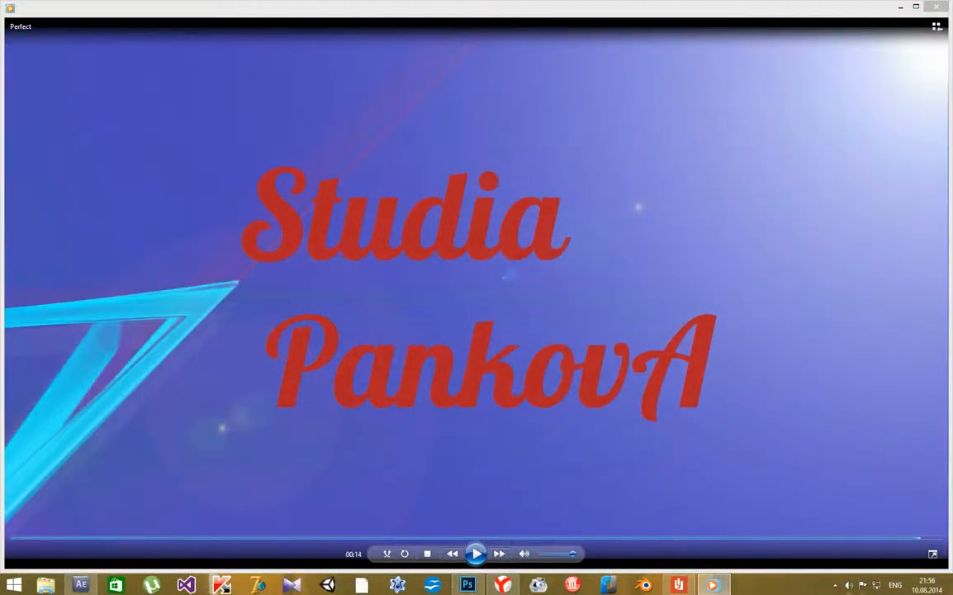